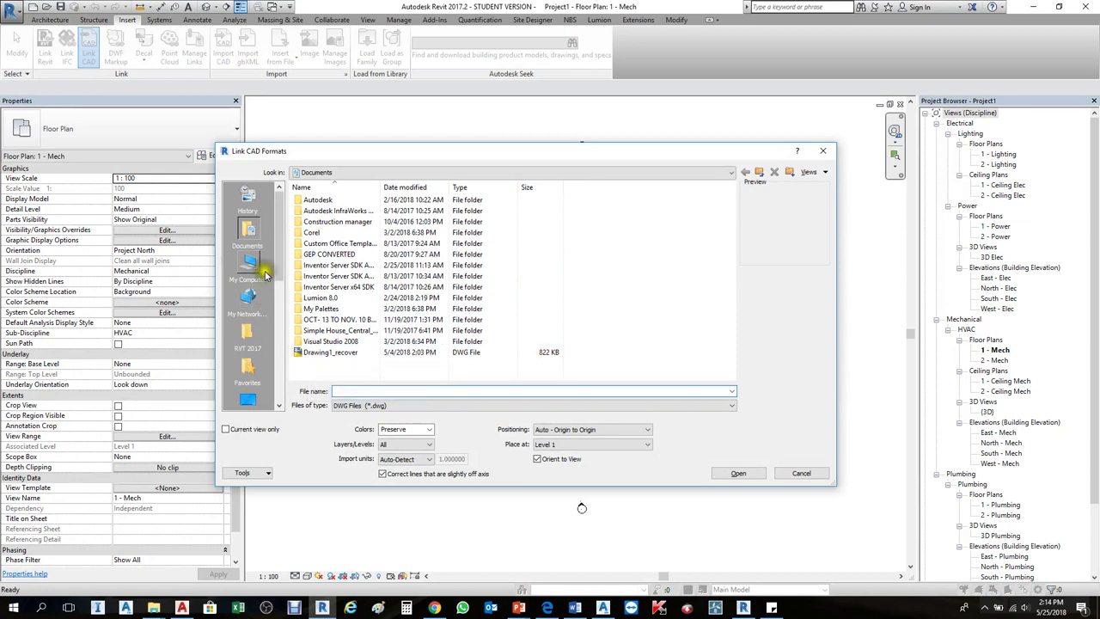
Browse to the PROJECT folder on the Desktop and choose the CAD TO LINK drawing as the file to link.
left_click(248, 397)
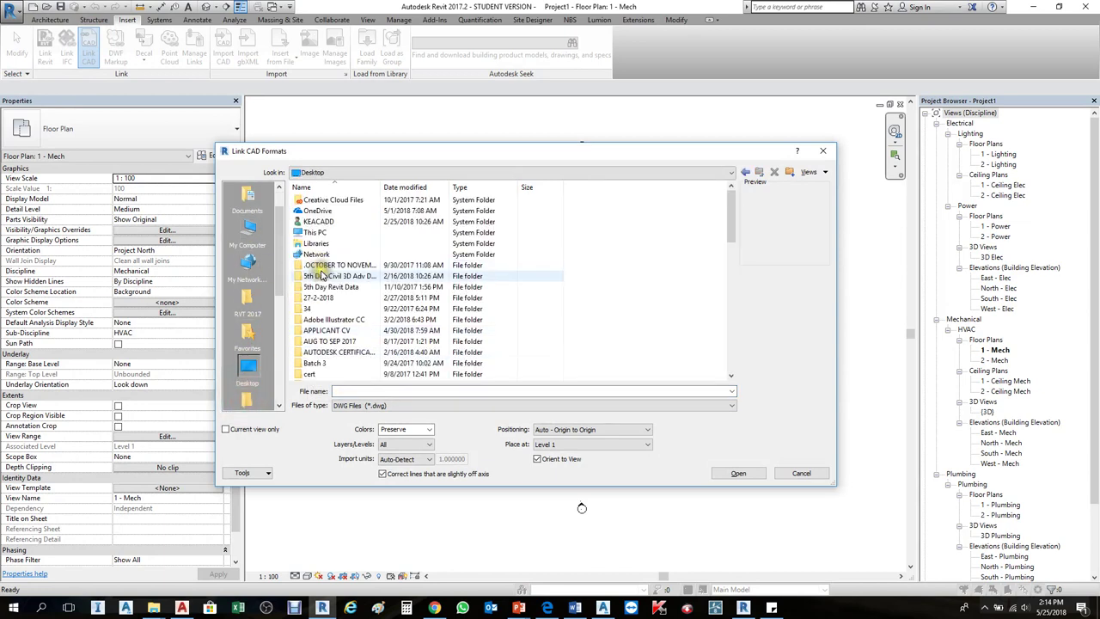
key("p")
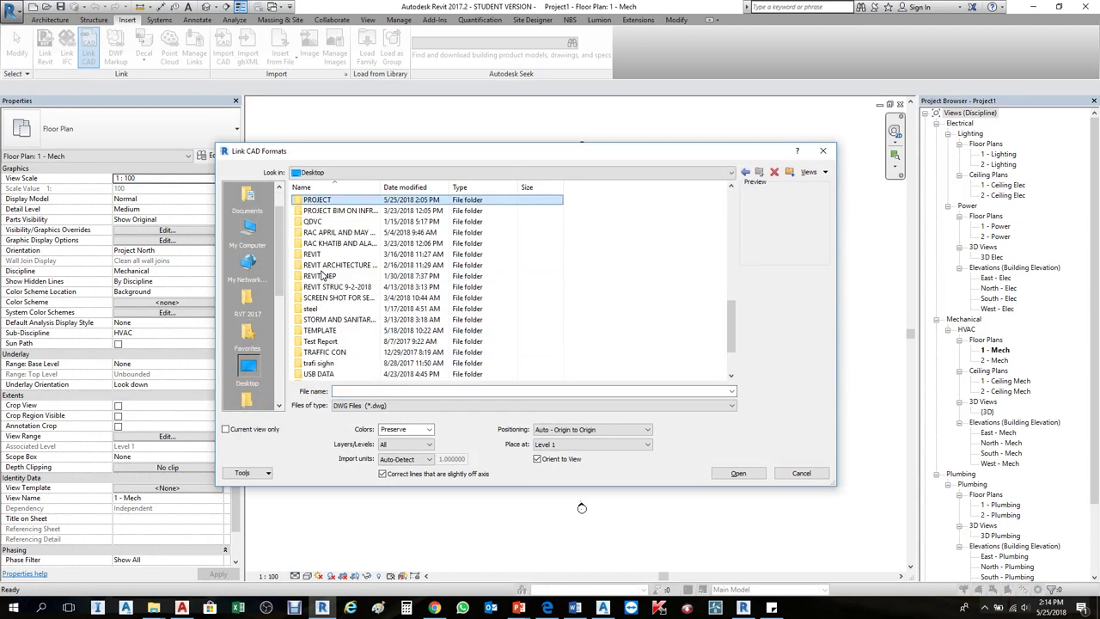
double_click(319, 199)
left_click(331, 201)
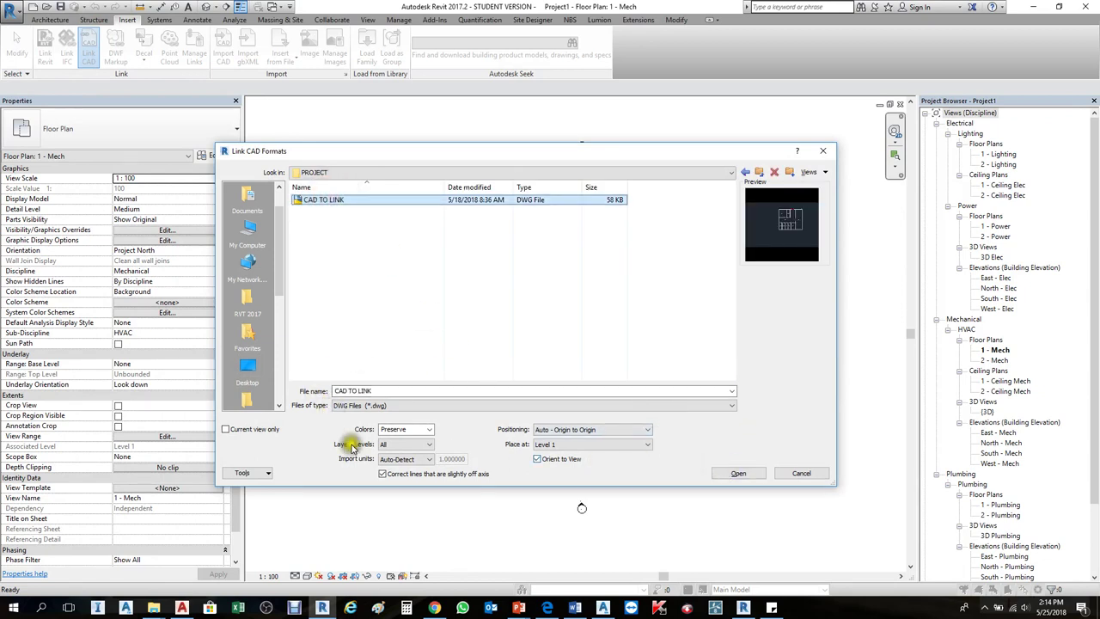
Review the positioning options for the CAD link and keep Auto - Origin to Origin.
left_click(643, 432)
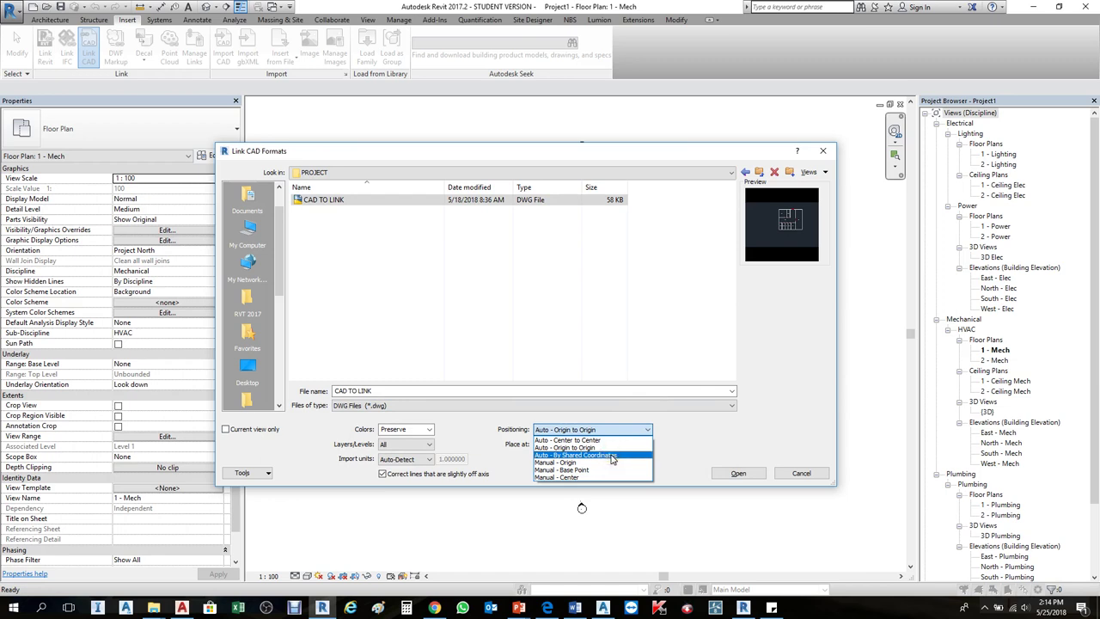
left_click(729, 437)
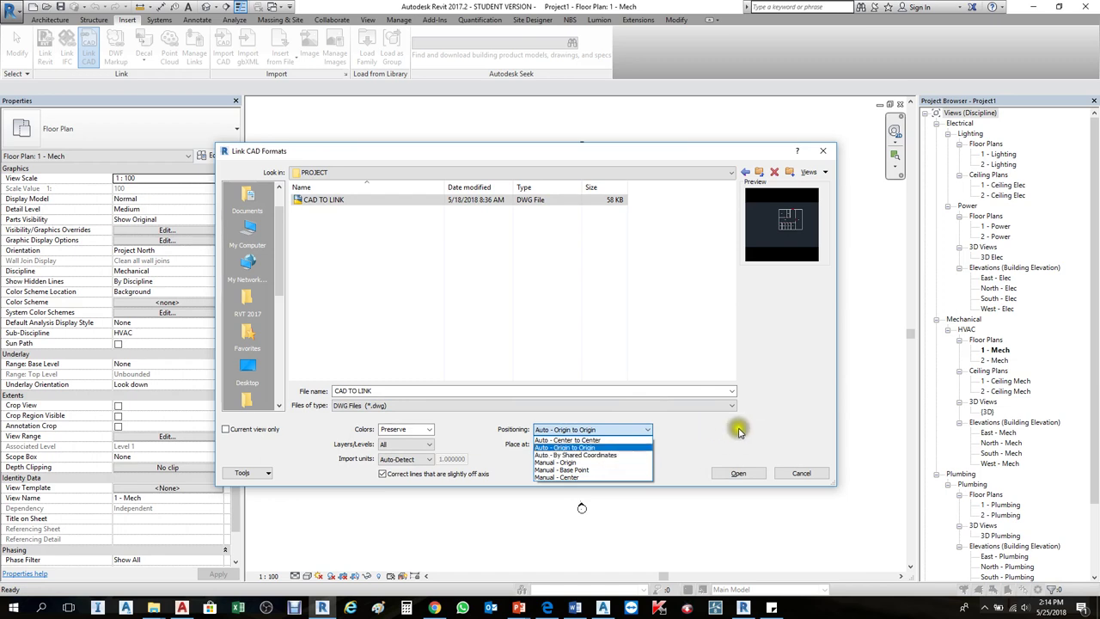
left_click(732, 433)
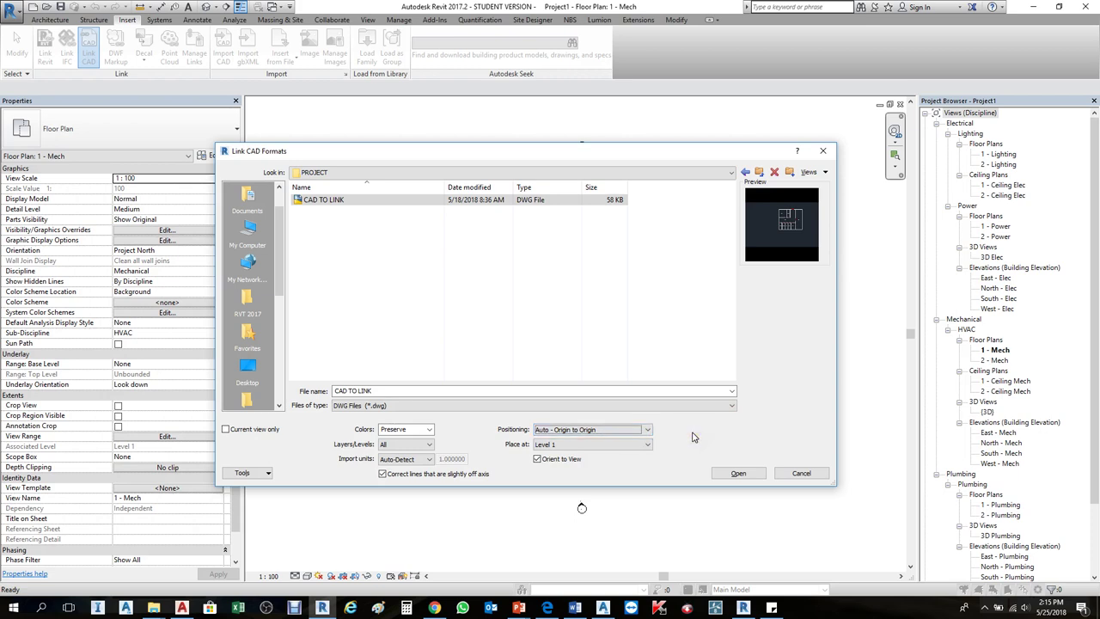
left_click(647, 430)
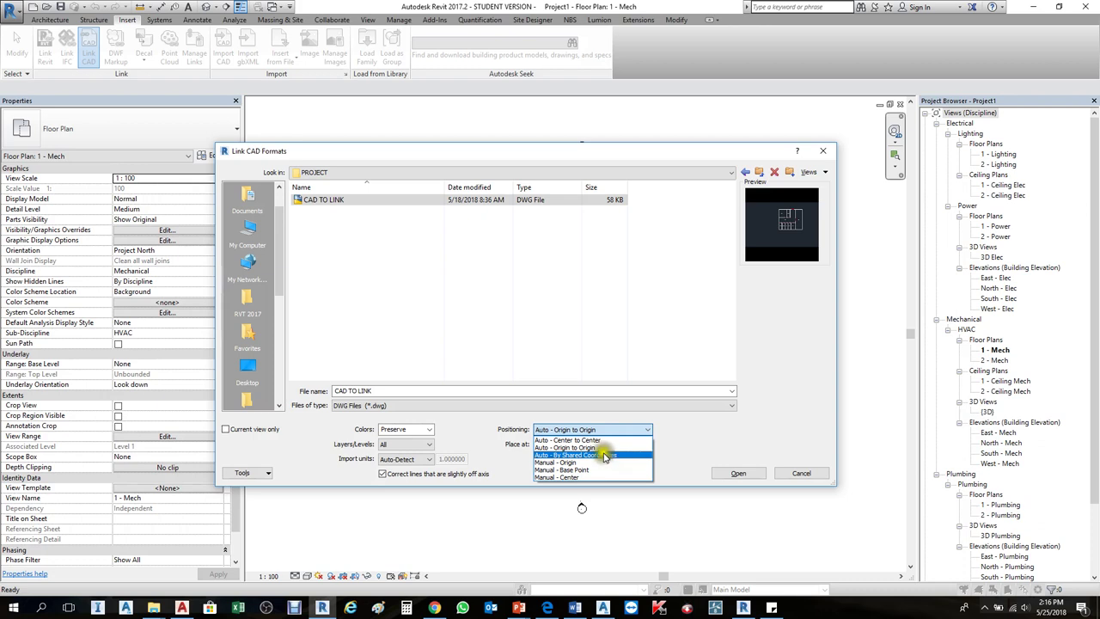
left_click(602, 447)
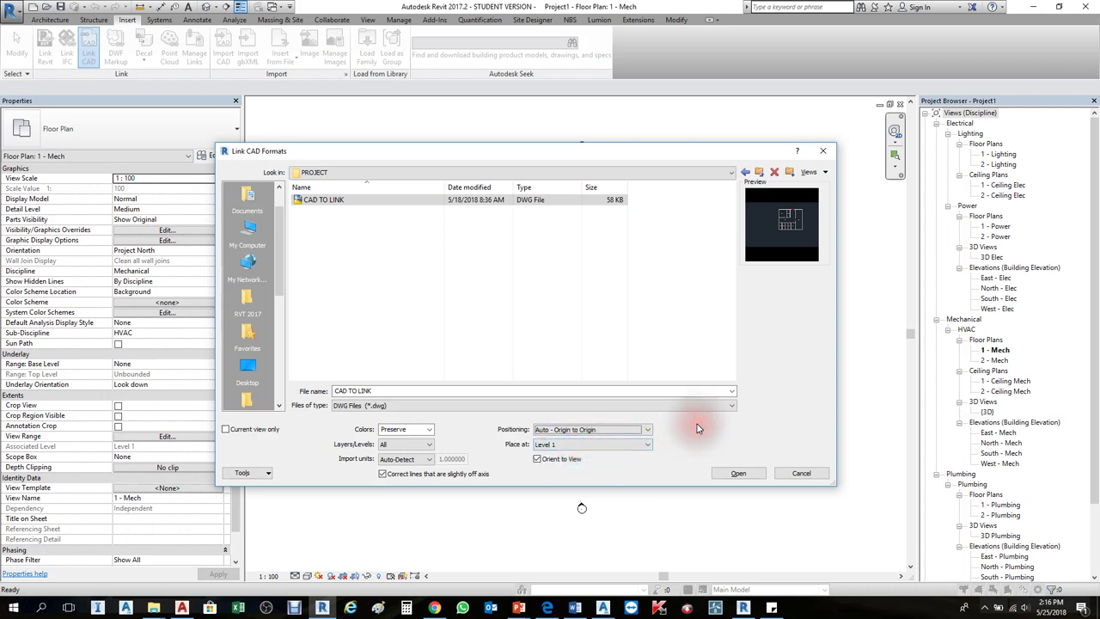
Review the colour and layer options for the link, keeping colours on Preserve and layers on All.
left_click(428, 430)
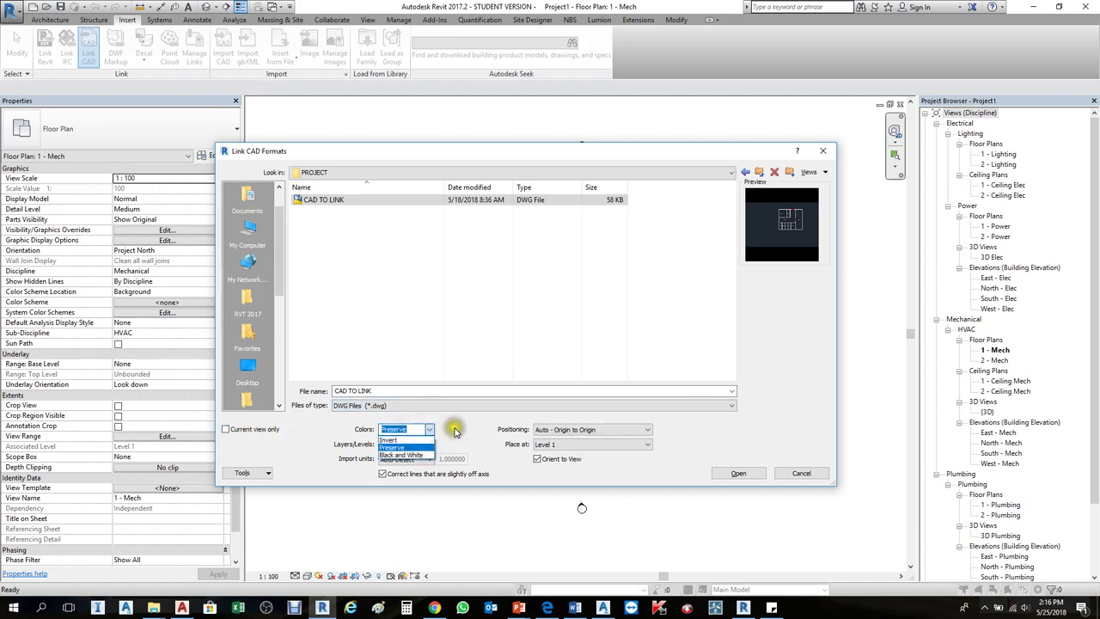
left_click(419, 429)
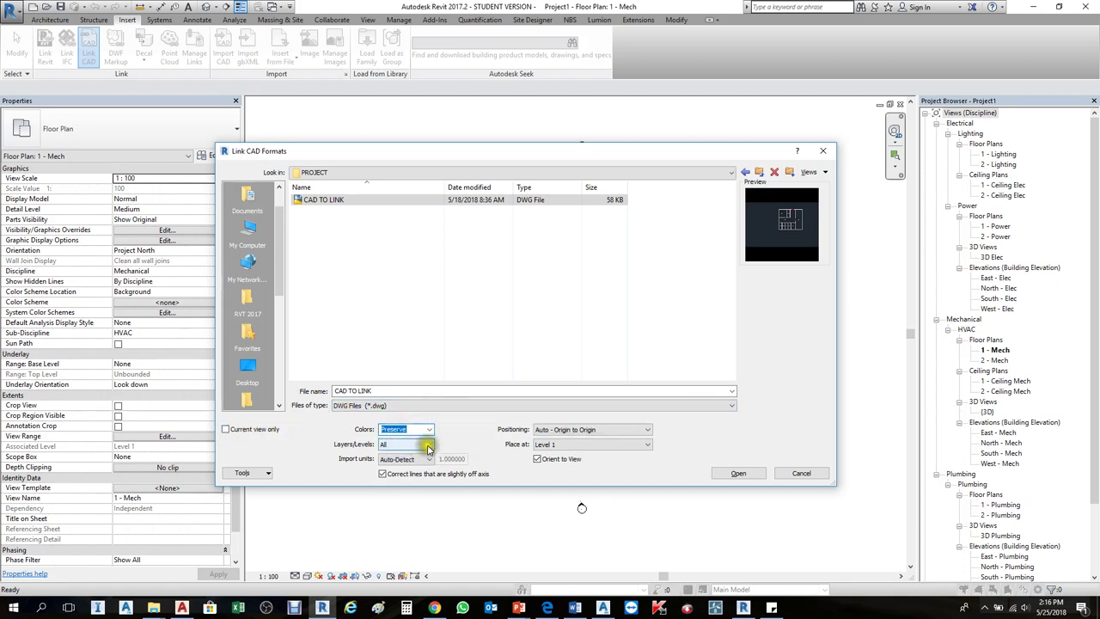
left_click(434, 444)
left_click(444, 440)
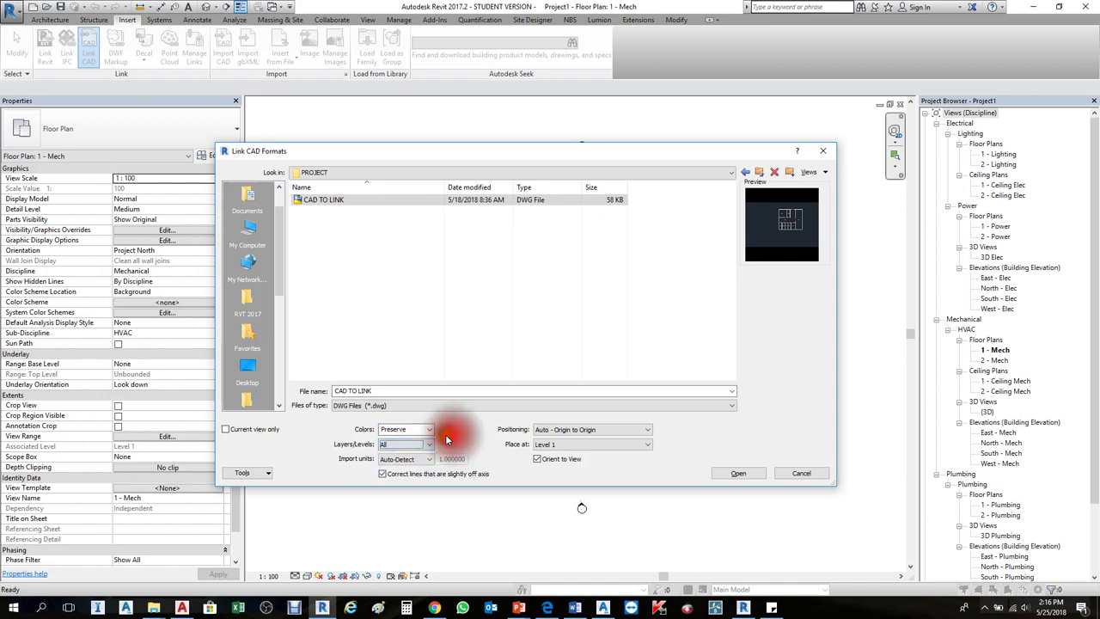
Restrict the link to the current view only and link CAD TO LINK into the 1 - Mech floor plan.
left_click(226, 429)
left_click(228, 430)
left_click(228, 429)
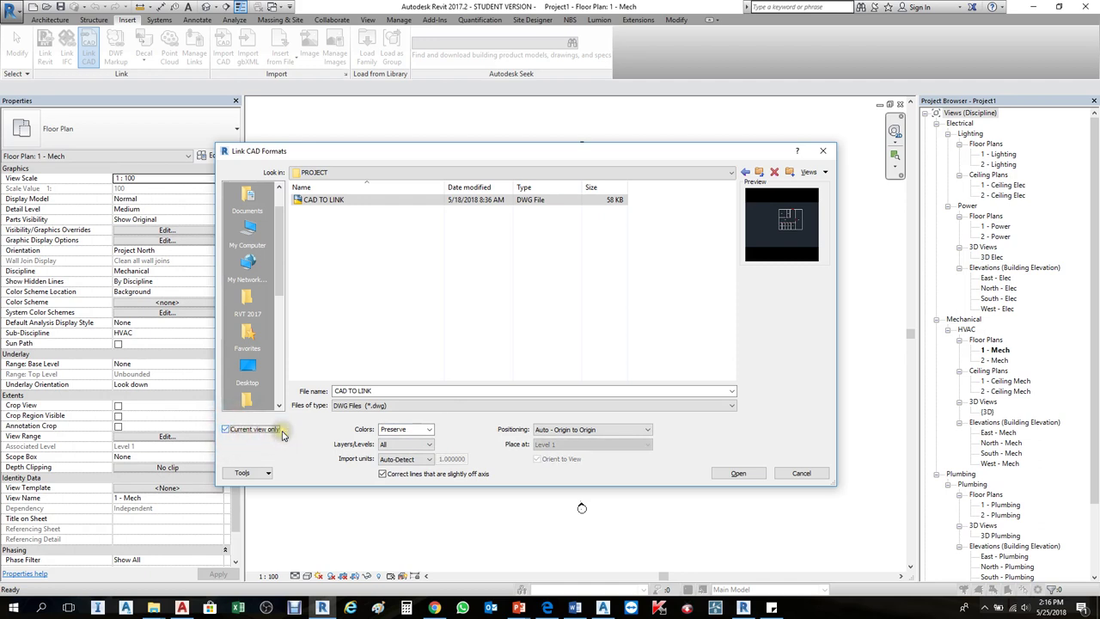
left_click(232, 433)
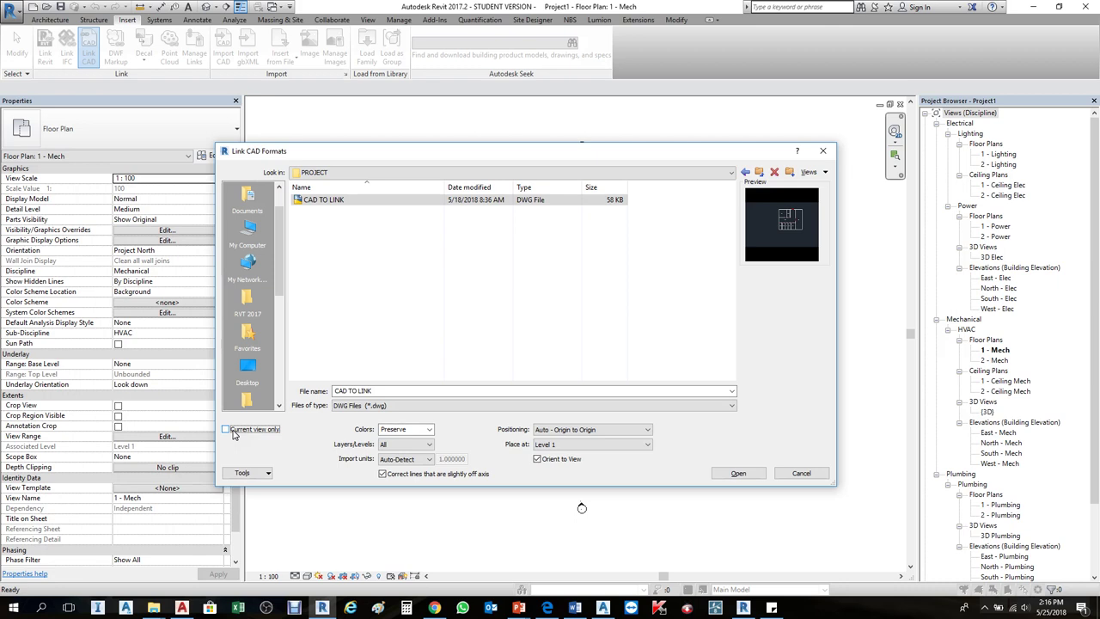
left_click(232, 432)
left_click(729, 473)
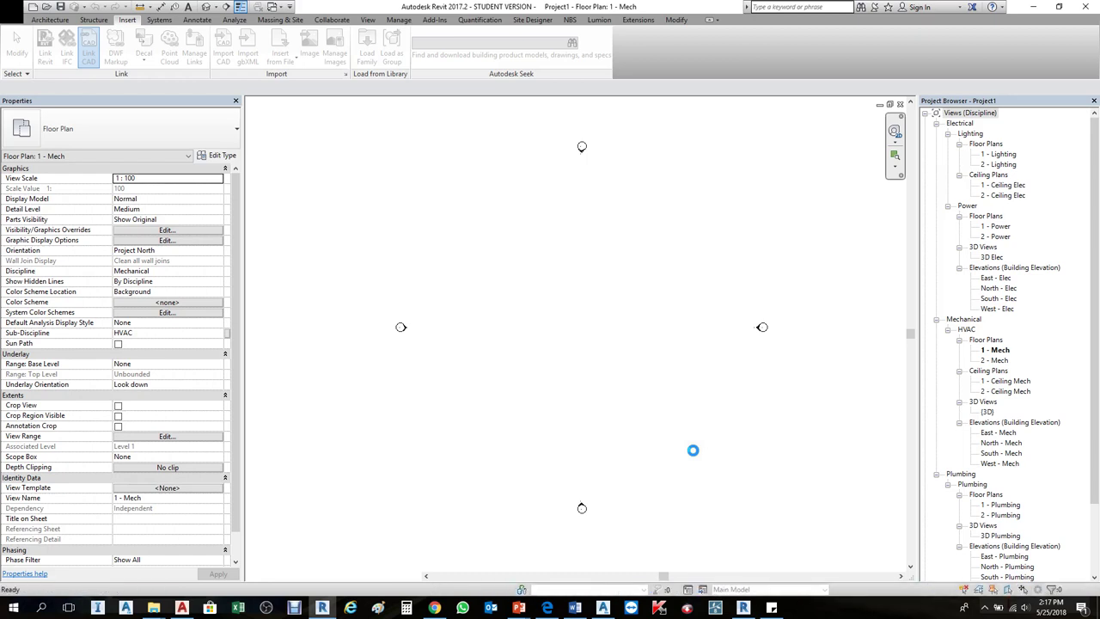
Examine where the linked drawing sits in relation to the four elevation markers in the floor plan.
scroll(530, 391, "down", 4)
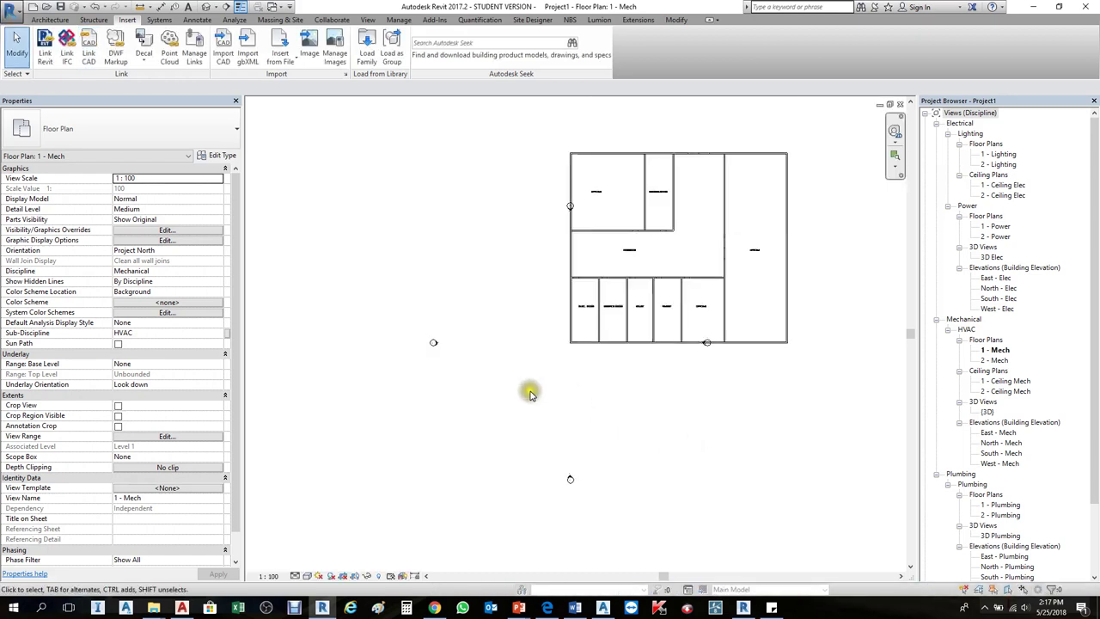
scroll(669, 391, "up", 1)
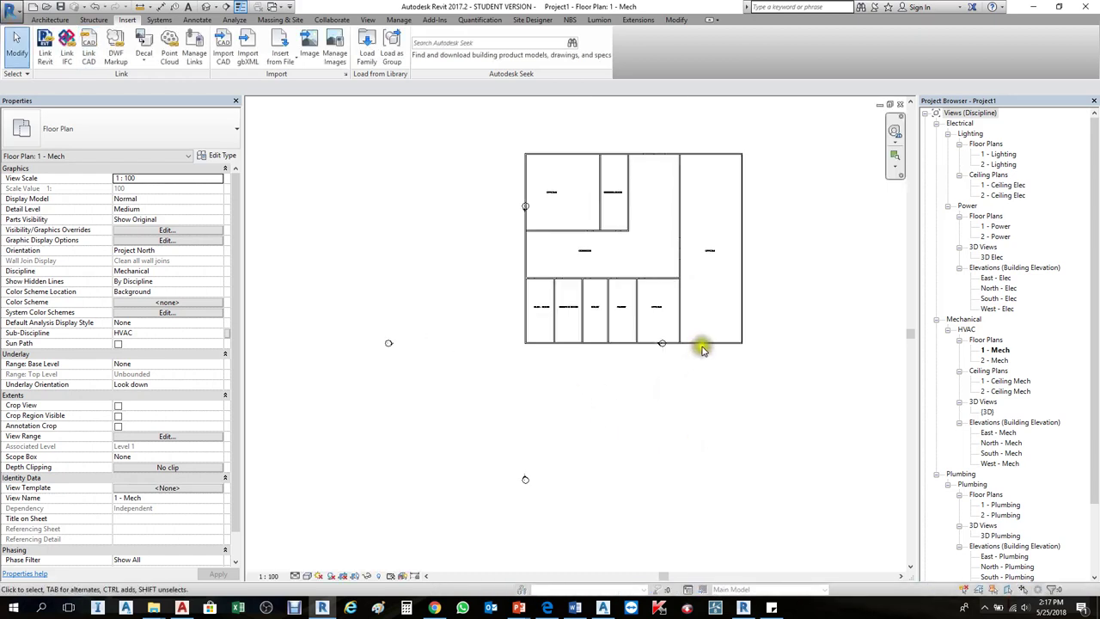
scroll(694, 232, "up", 1)
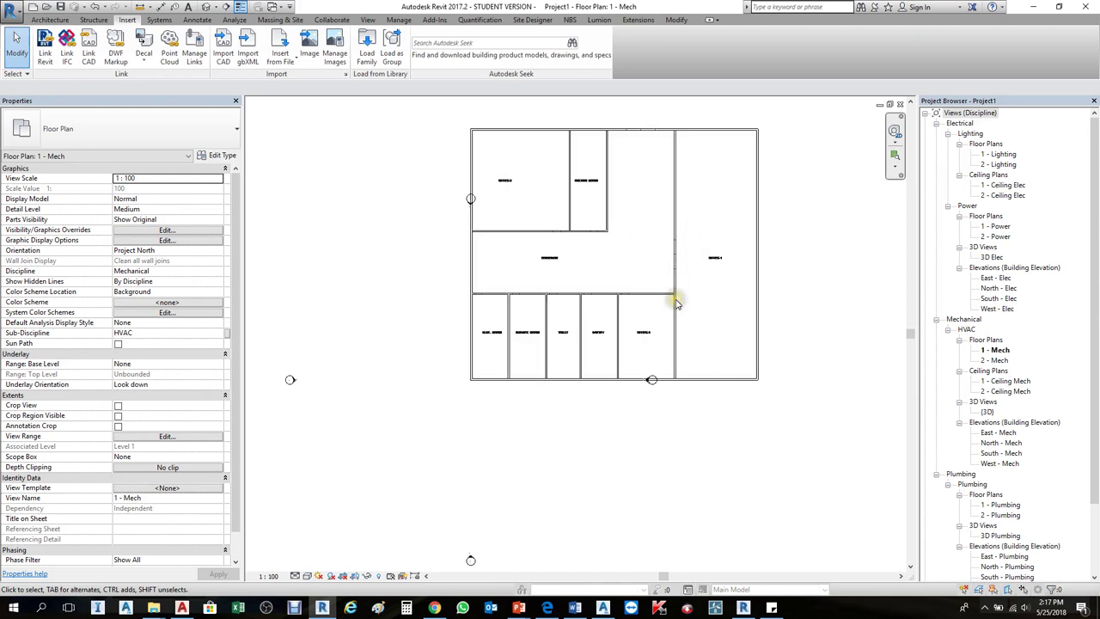
scroll(679, 301, "down", 1)
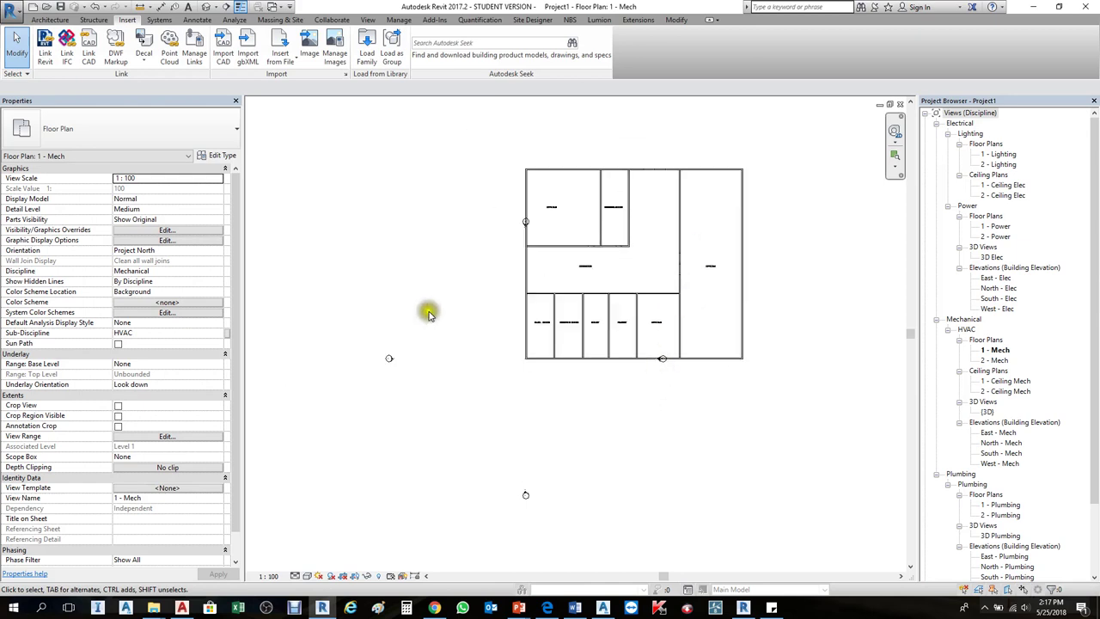
left_click_drag(352, 345, 446, 419)
left_click_drag(470, 472, 555, 533)
left_click(599, 460)
left_click(552, 298)
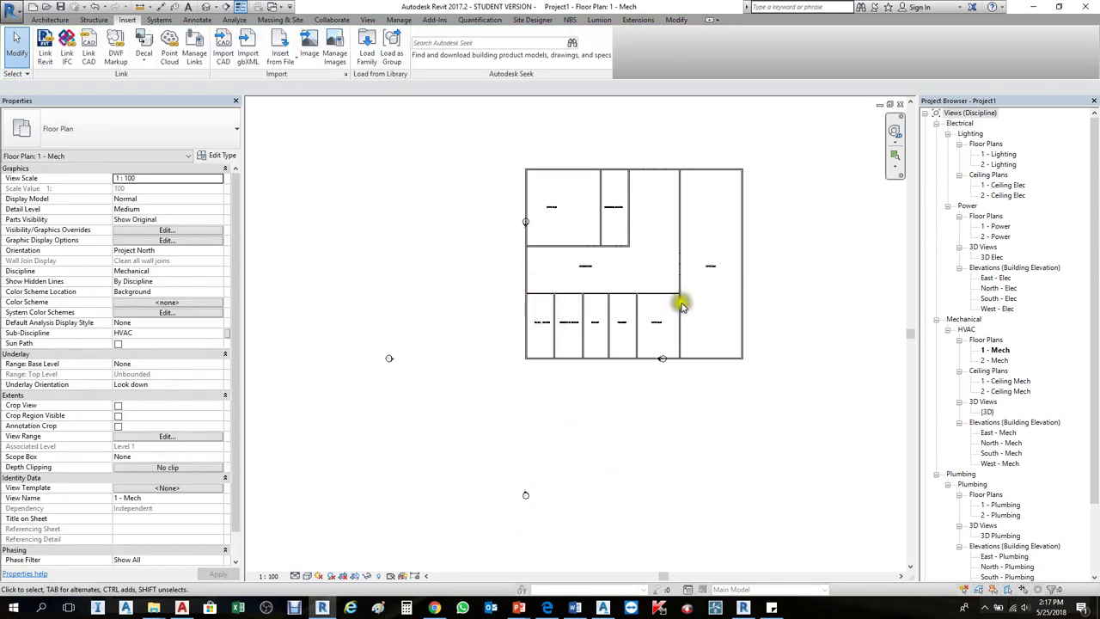
left_click(791, 259)
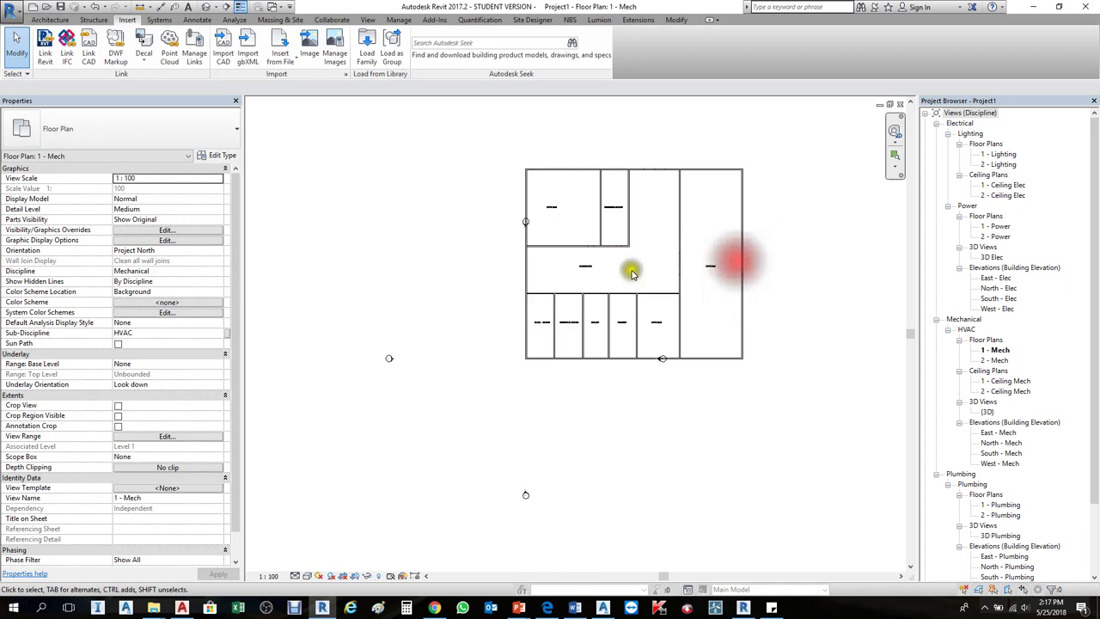
Enable selection of links, select the linked CAD drawing, try to delete it, and read the resulting warning.
left_click(580, 301)
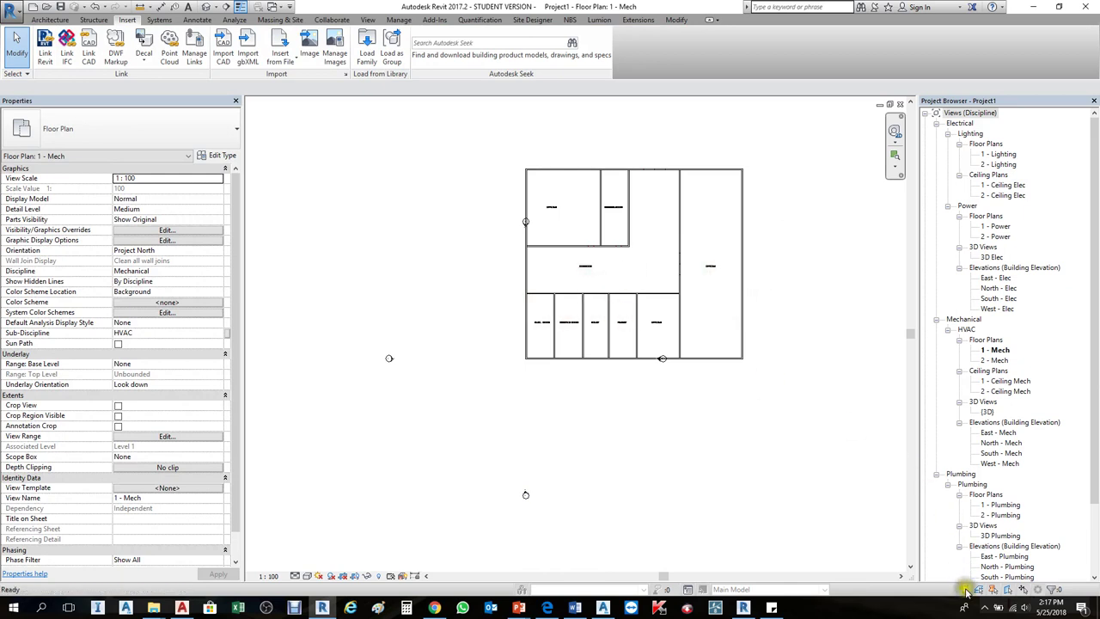
left_click(658, 318)
left_click(699, 312)
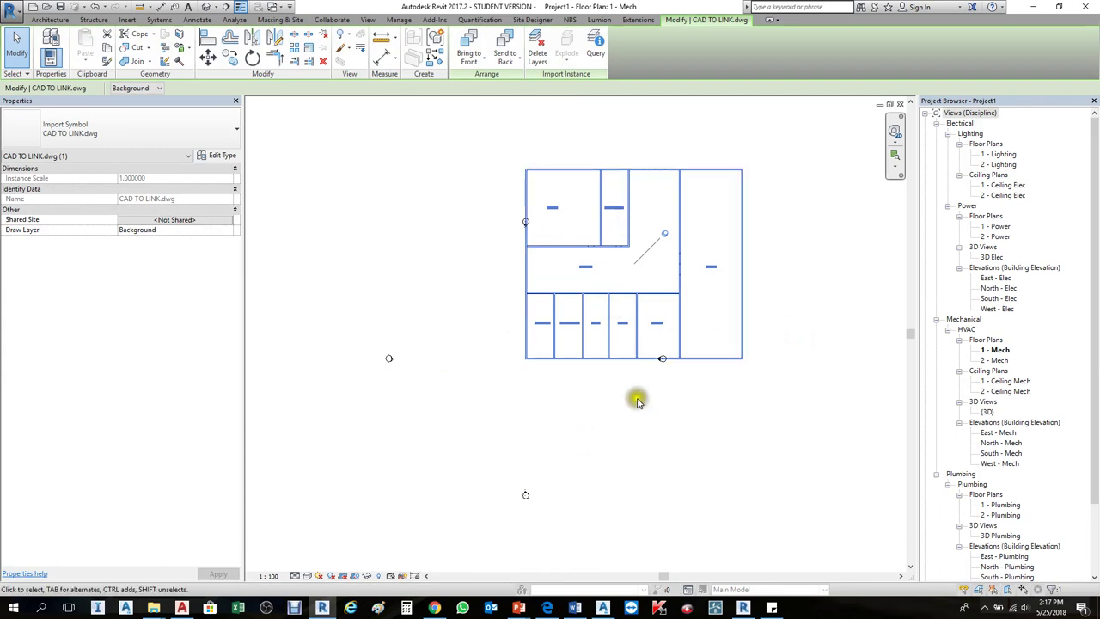
key("Delete")
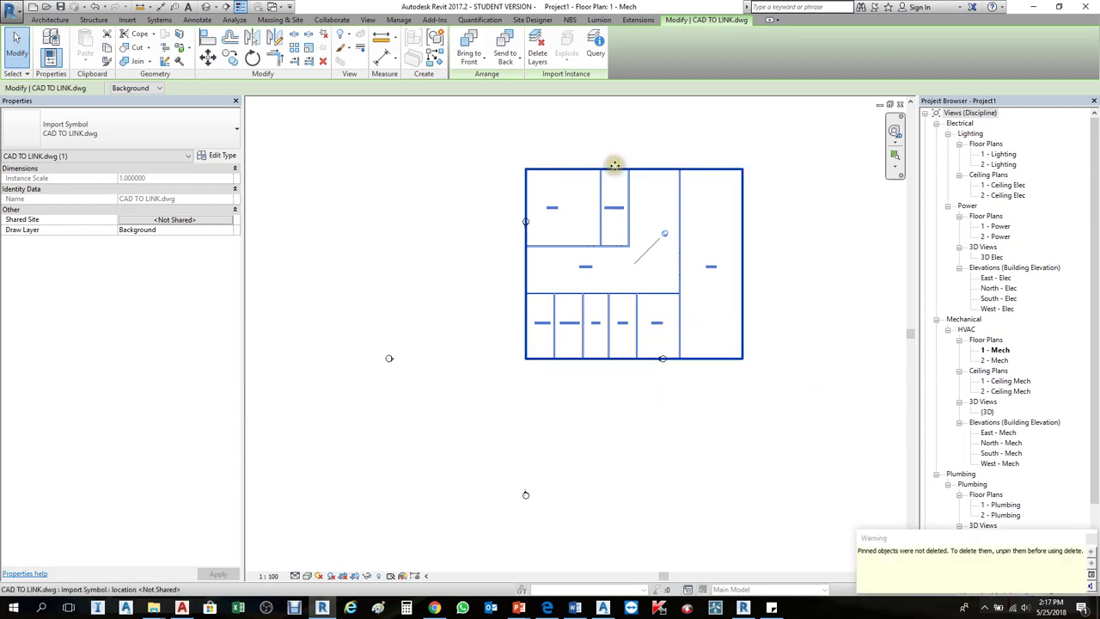
left_click(864, 550)
left_click_drag(864, 551, 1062, 553)
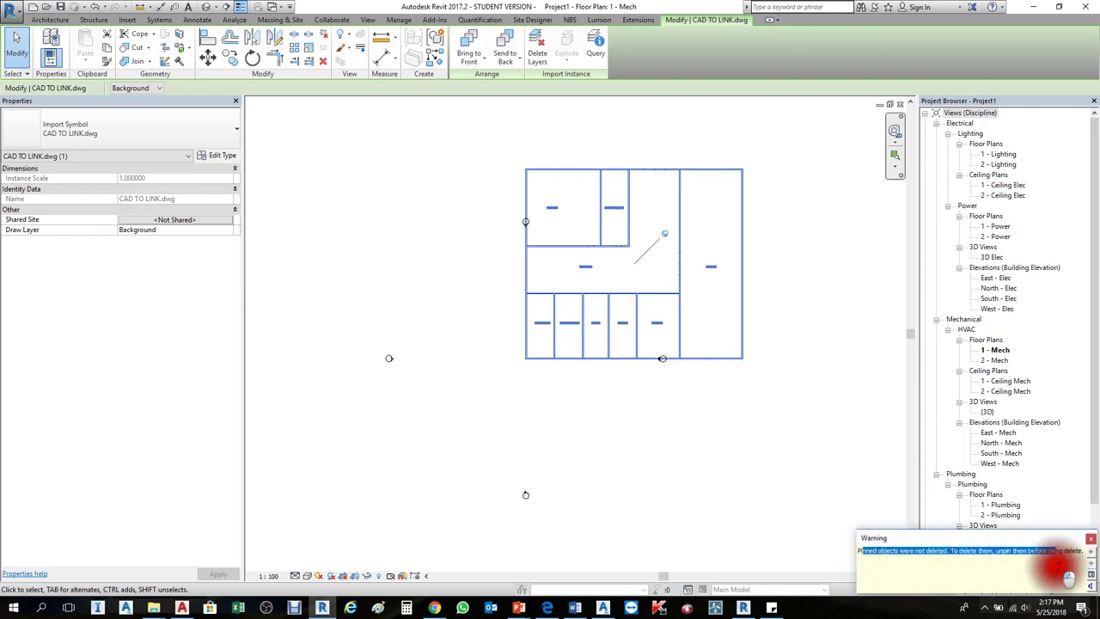
left_click(929, 552)
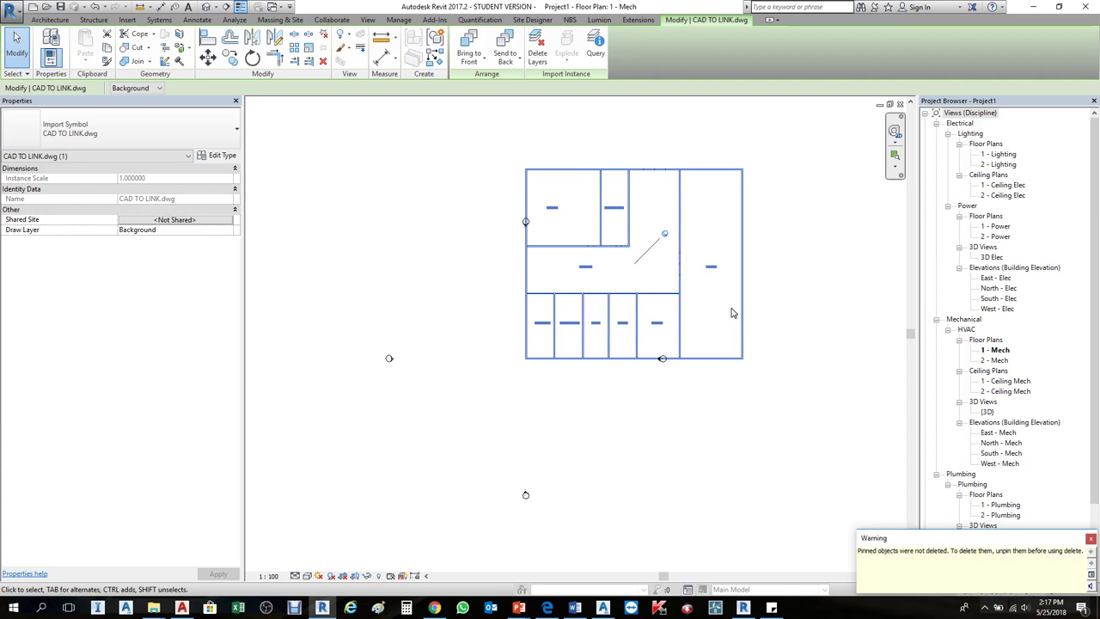
Unpin the linked CAD drawing and delete it from the floor plan.
left_click(666, 235)
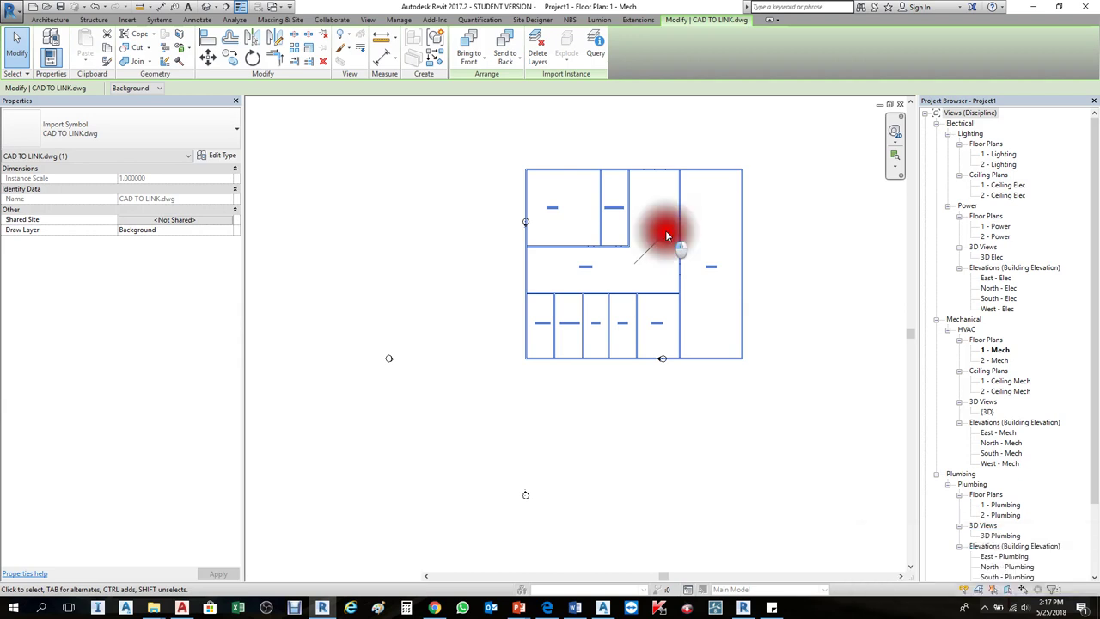
left_click(683, 274)
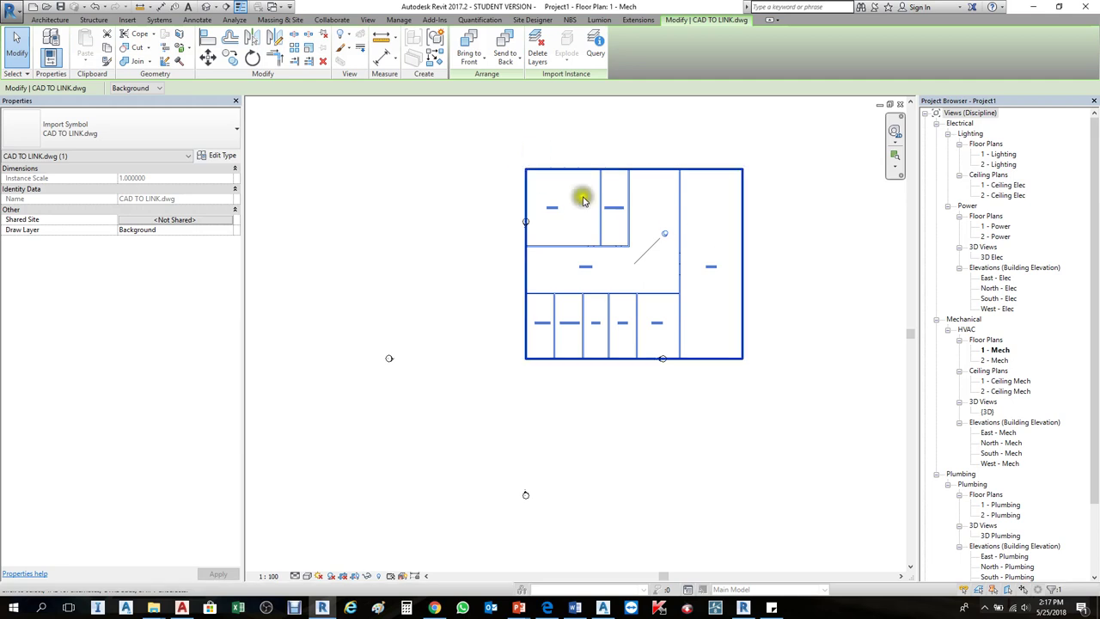
left_click(324, 34)
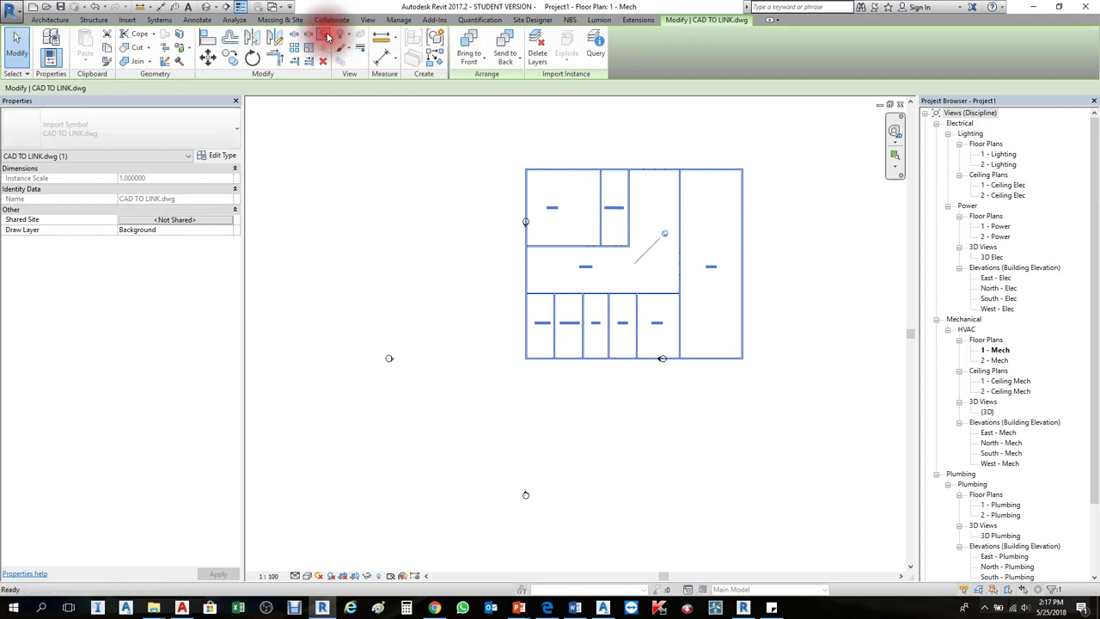
left_click(619, 275)
left_click(606, 297)
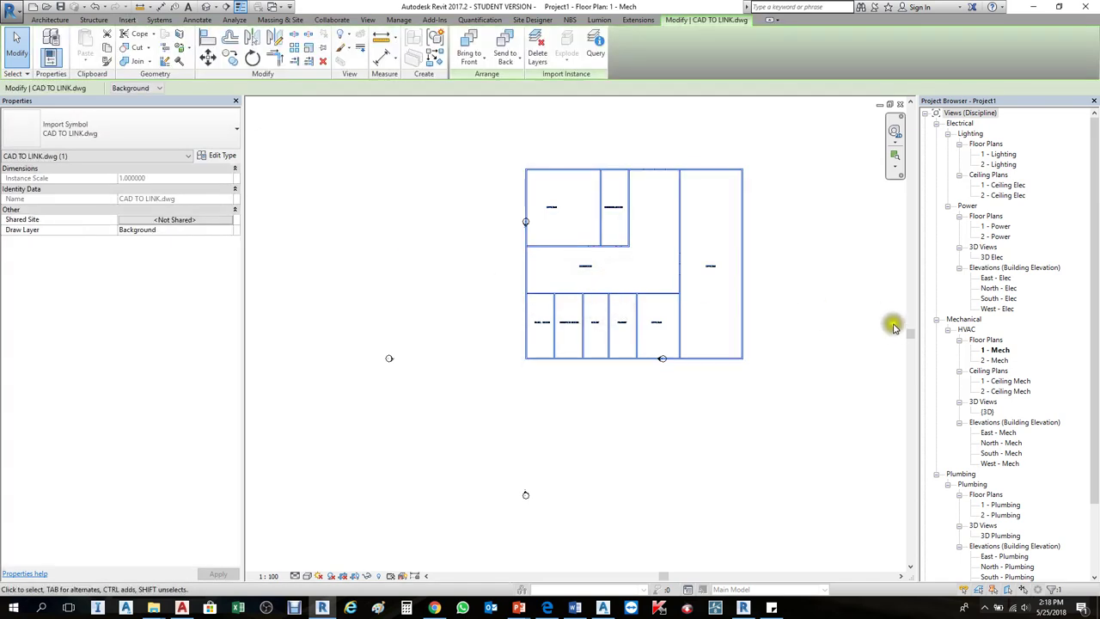
key("Delete")
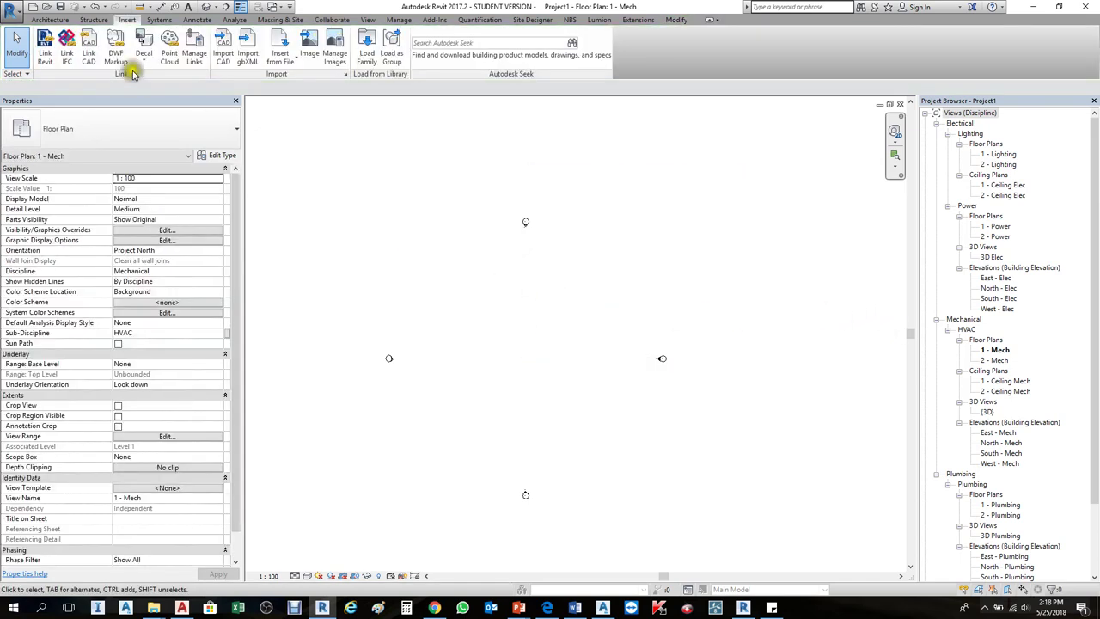
Link CAD TO LINK into the floor plan again, with positioning set to Auto - Center to Center.
left_click(88, 41)
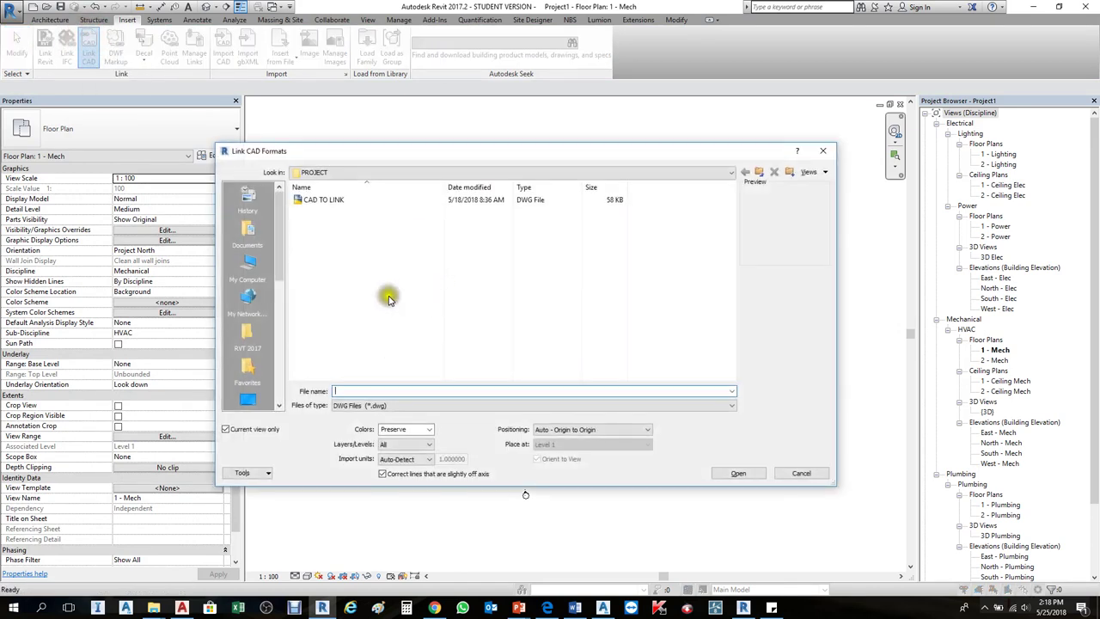
left_click(327, 202)
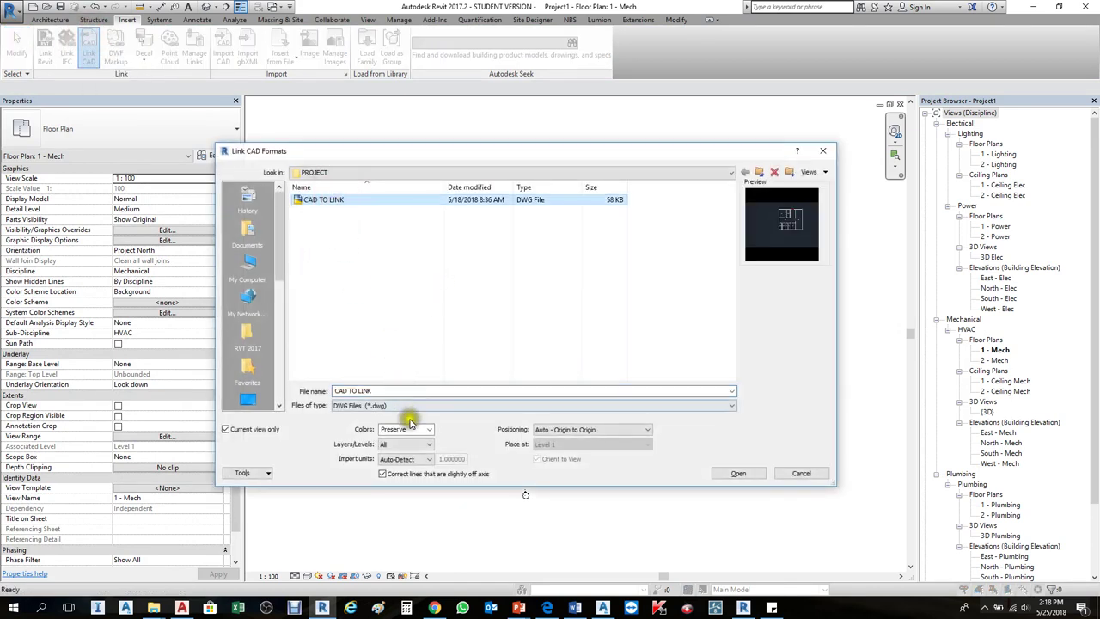
left_click(634, 432)
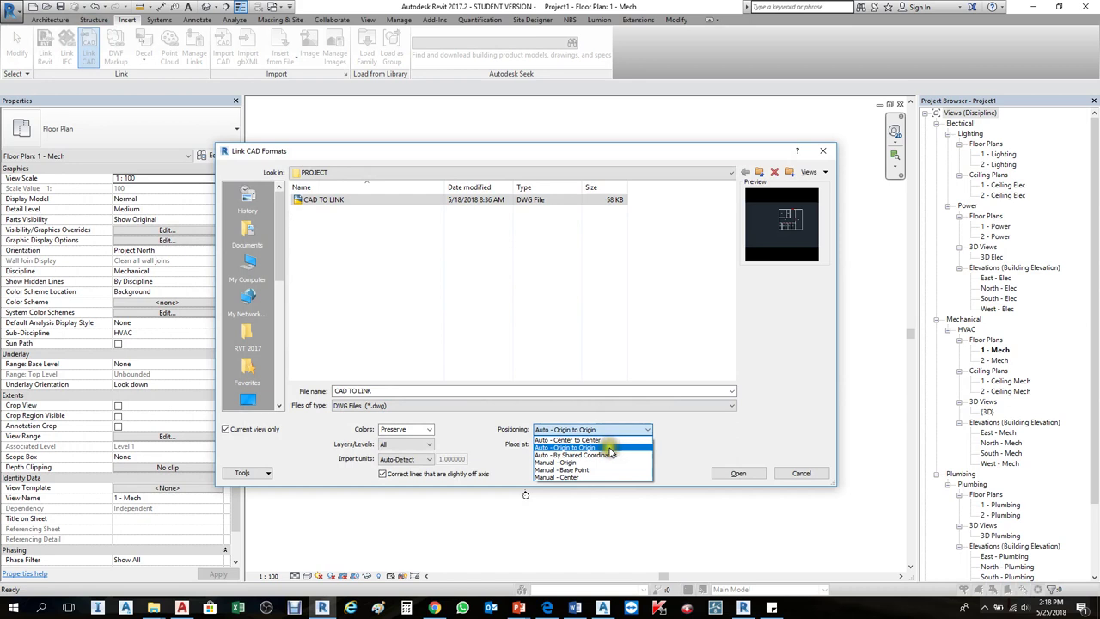
left_click(607, 442)
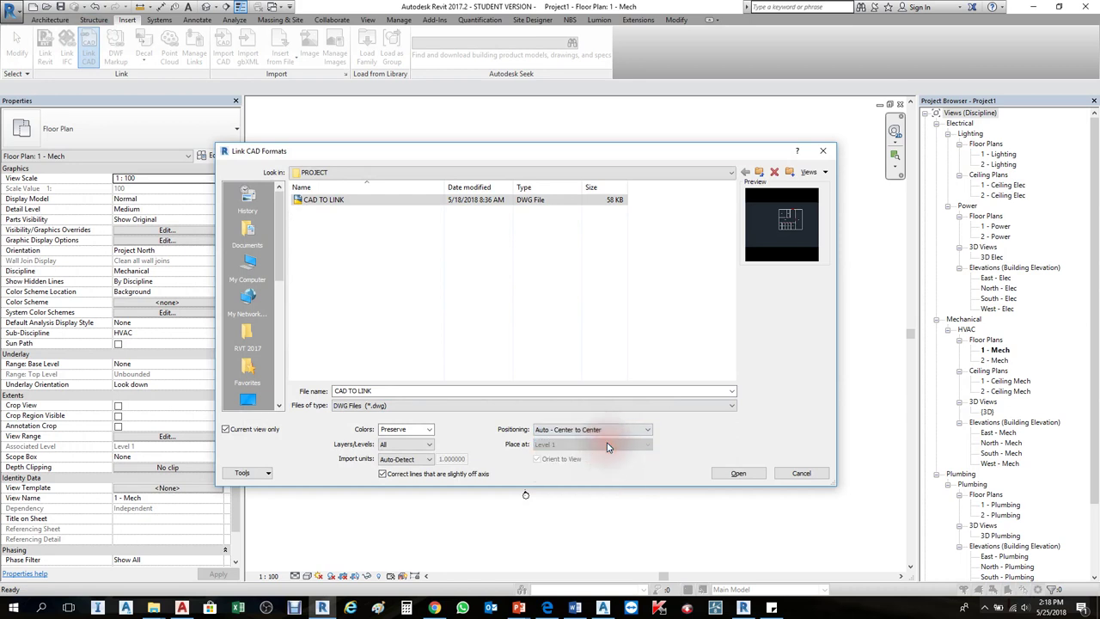
left_click(727, 473)
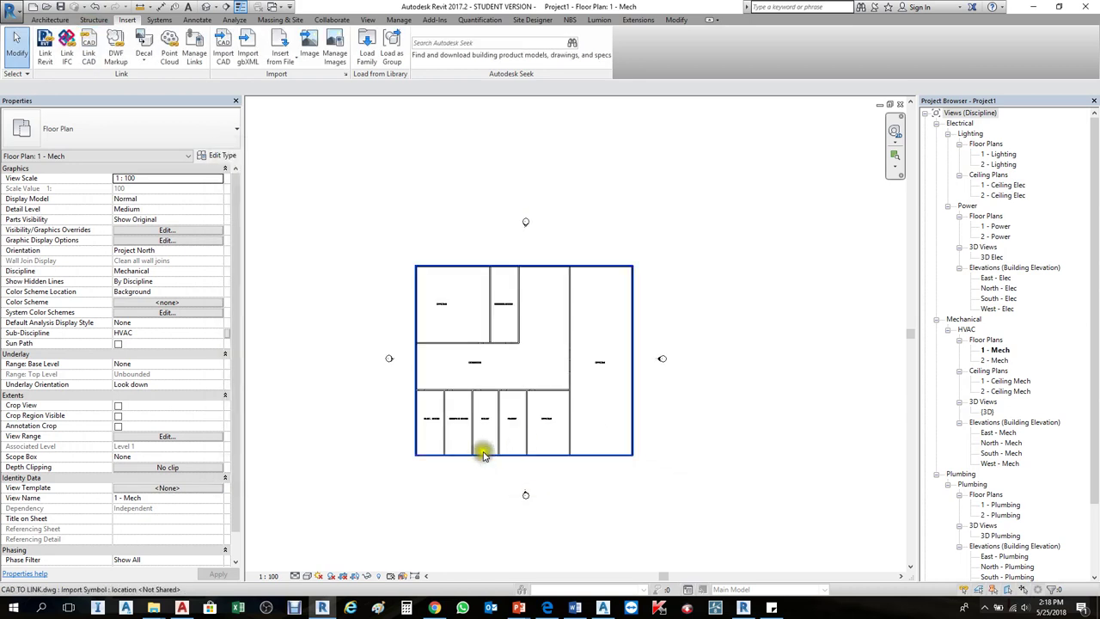
Trace the outer side wall of ELEC. ROOM on the linked plan with a Generic - 200mm wall, from the building corner to the corridor wall.
scroll(489, 457, "up", 2)
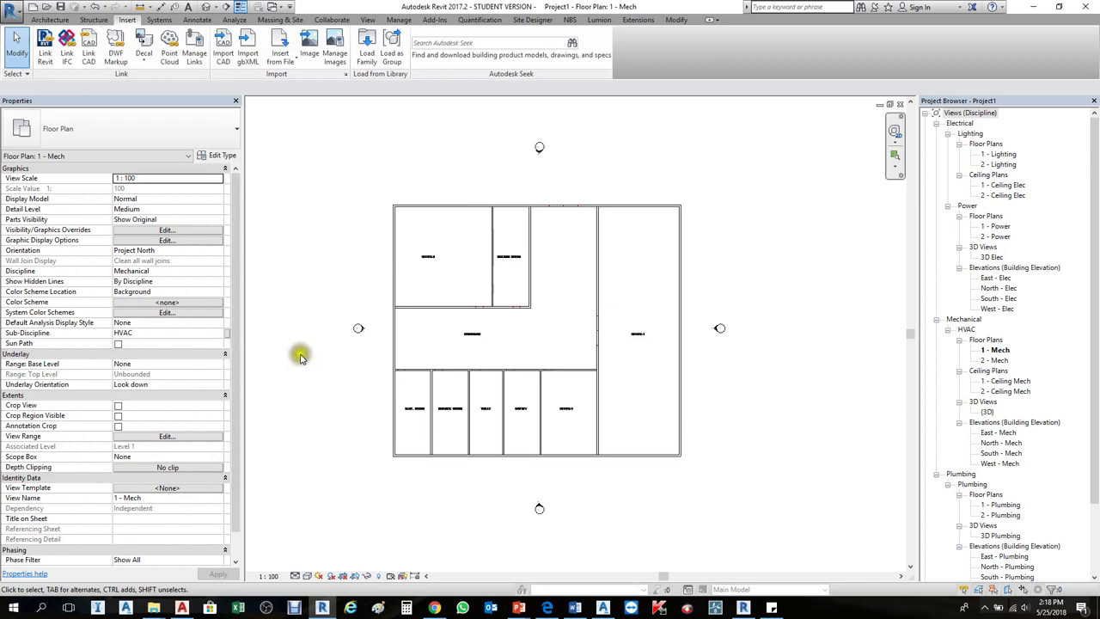
scroll(458, 417, "up", 4)
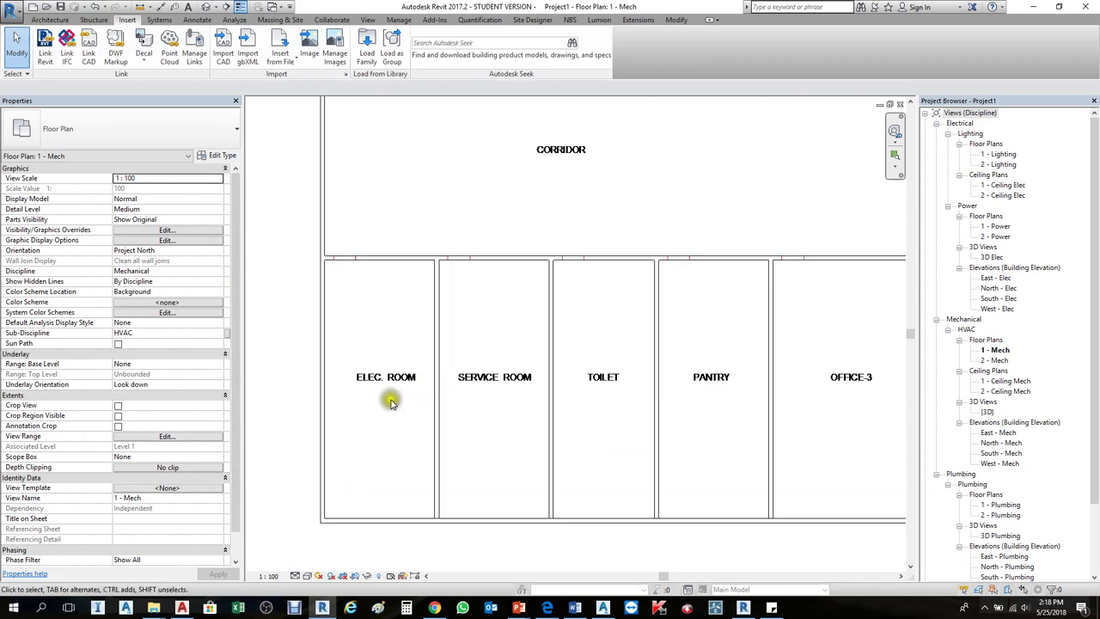
scroll(386, 384, "up", 2)
scroll(434, 331, "down", 3)
scroll(386, 336, "up", 2)
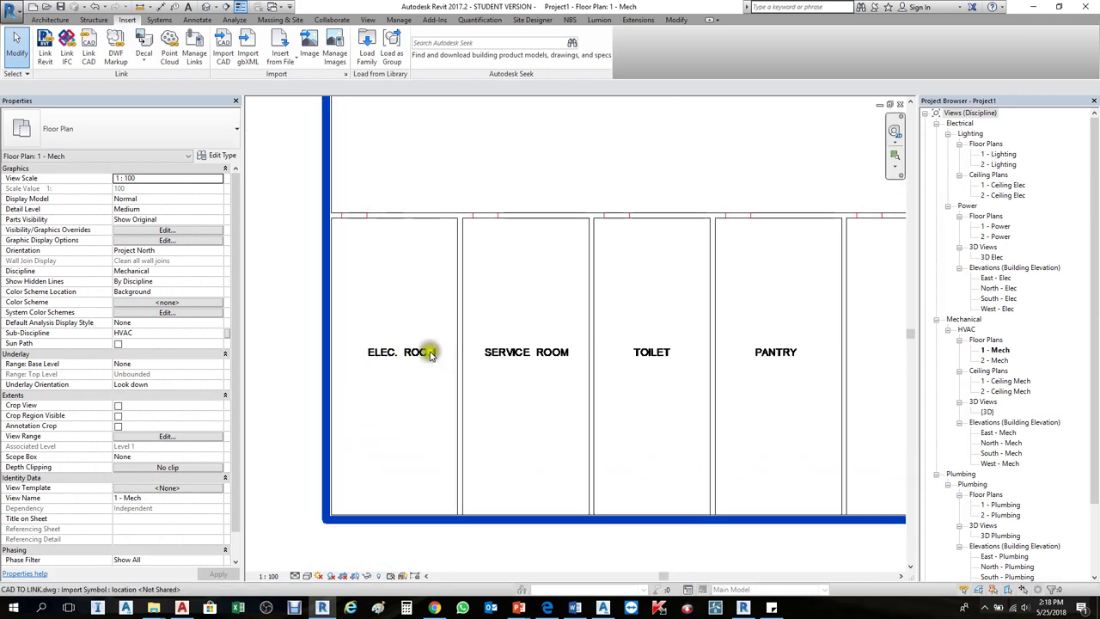
left_click(55, 22)
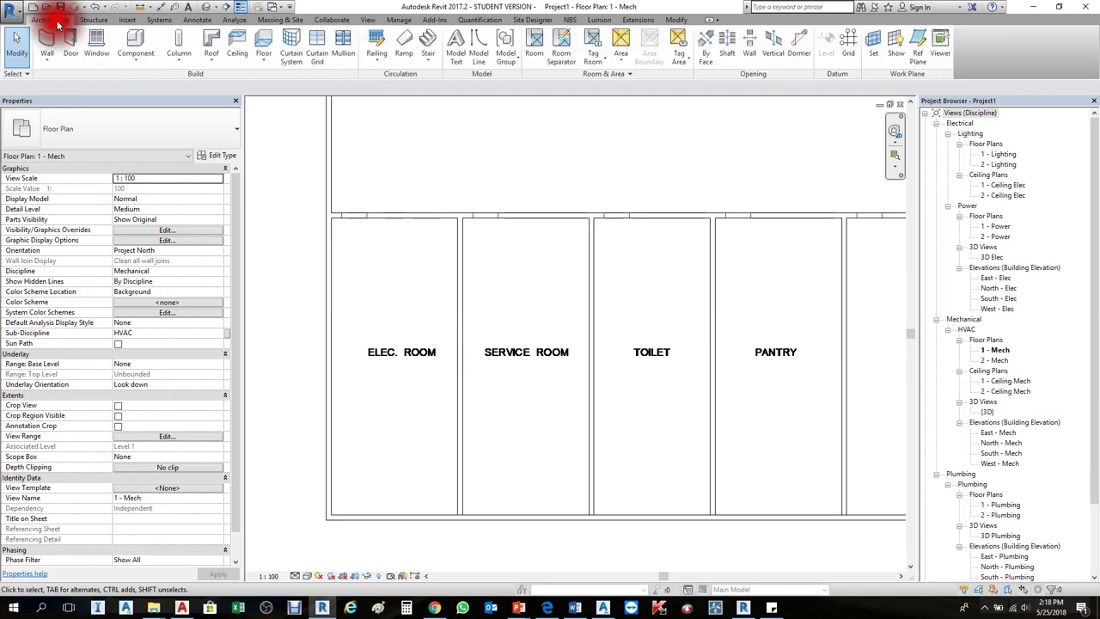
left_click(43, 41)
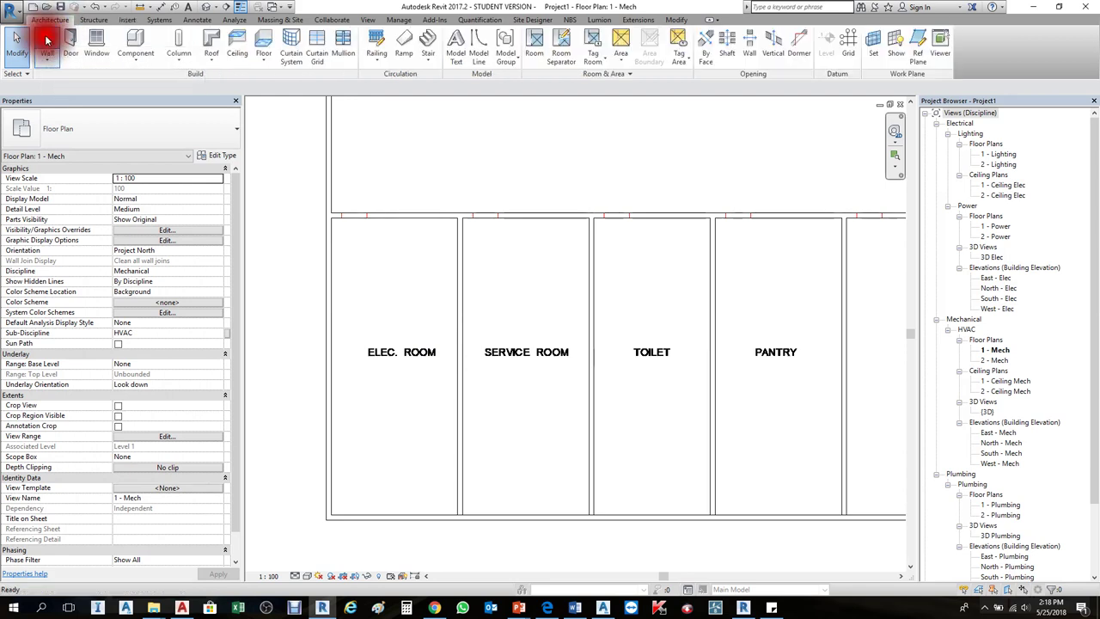
scroll(328, 517, "up", 3)
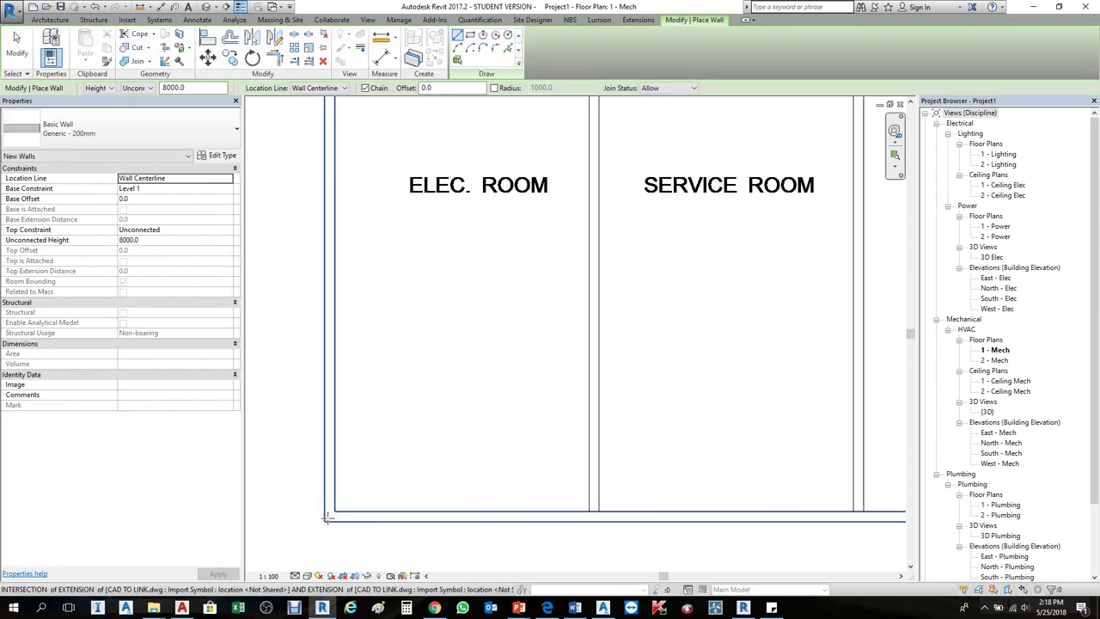
scroll(329, 516, "up", 1)
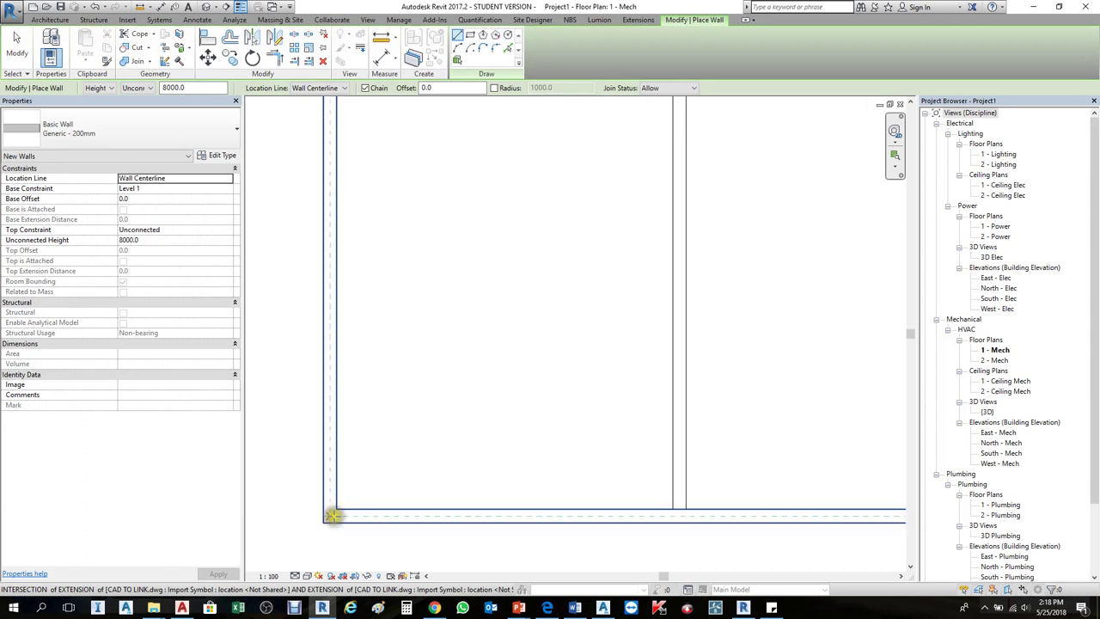
left_click(329, 516)
scroll(329, 515, "down", 2)
scroll(283, 292, "down", 2)
scroll(332, 255, "up", 2)
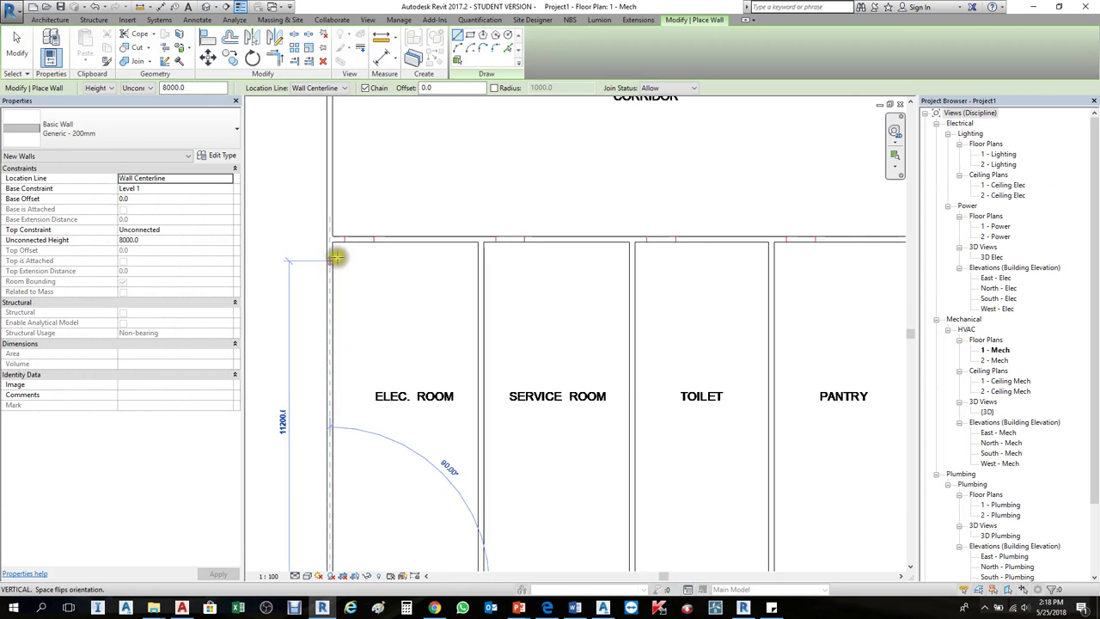
left_click(335, 241)
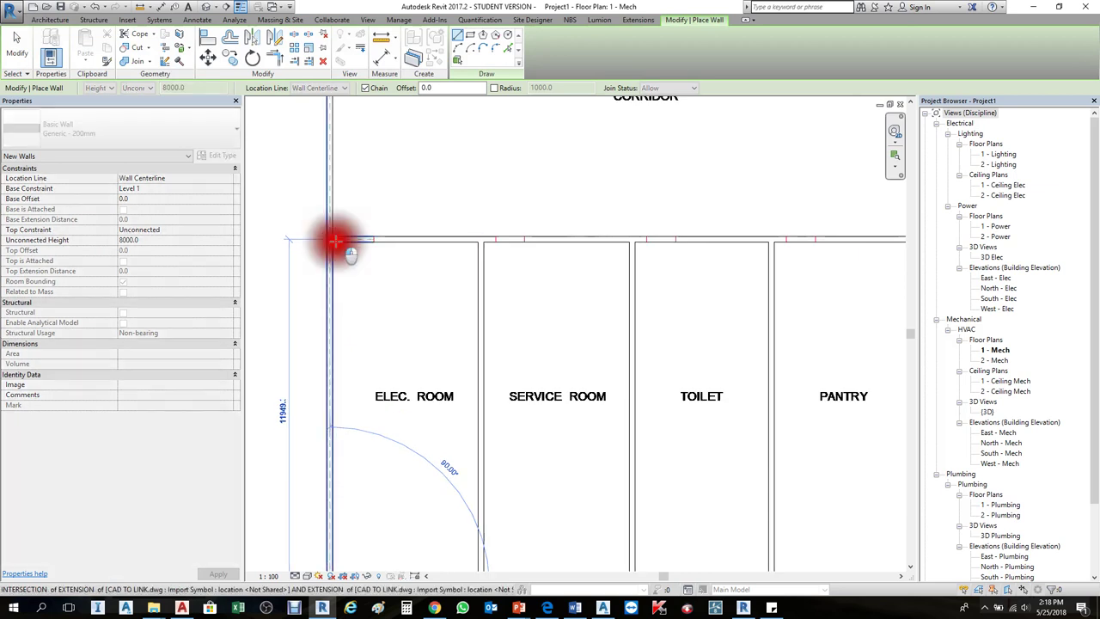
Close the ELEC. ROOM outline with walls along the corridor, the service room partition and the outer building edge.
left_click(482, 235)
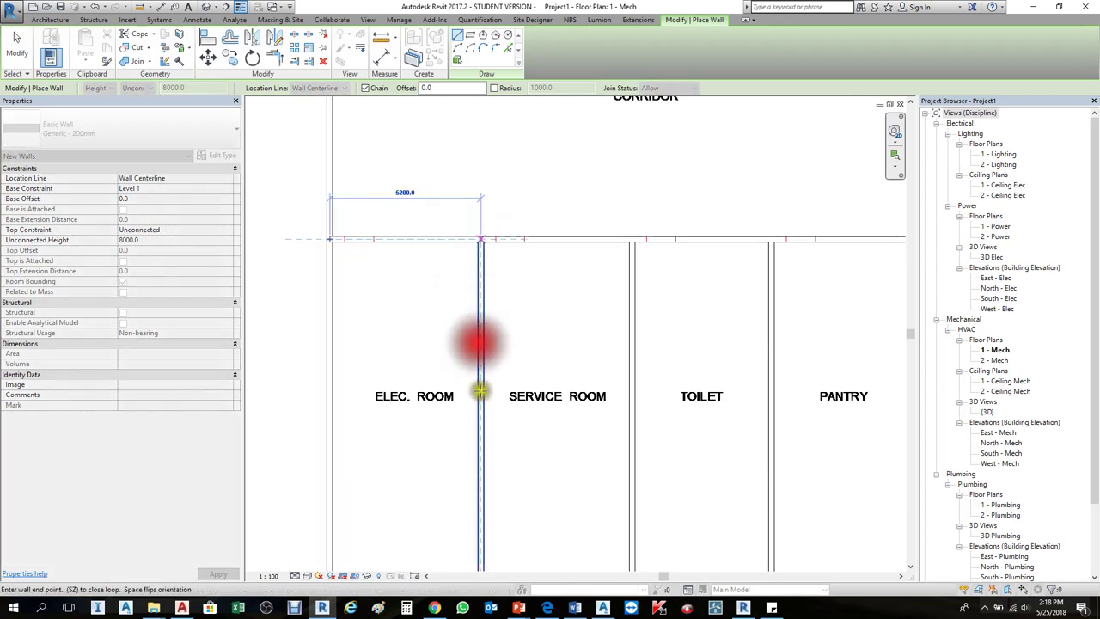
scroll(468, 335, "down", 2)
left_click(482, 437)
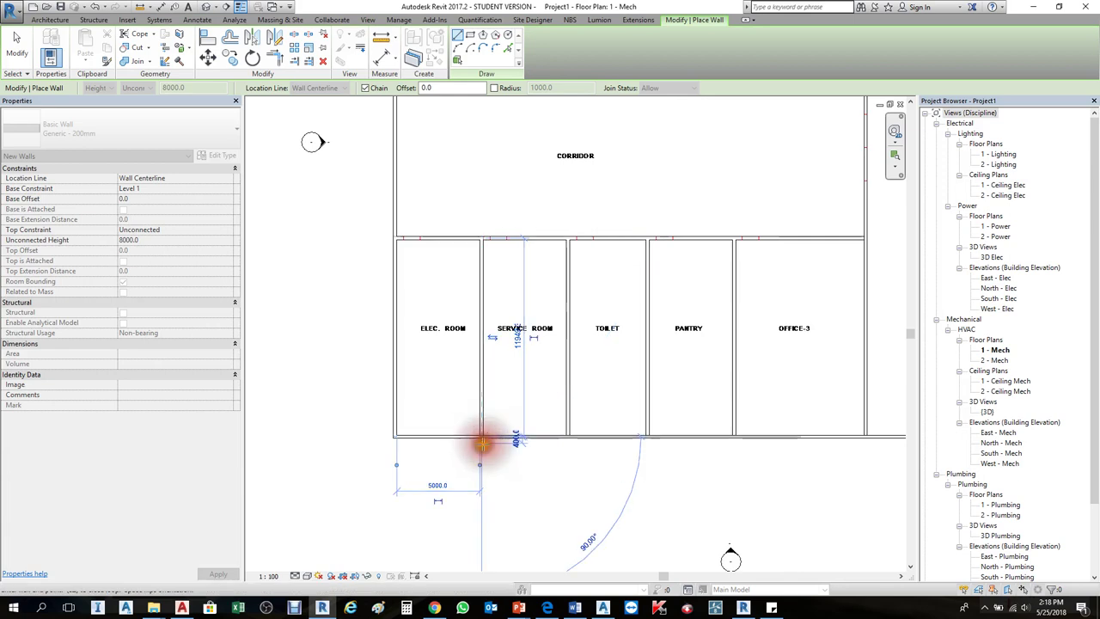
left_click(396, 437)
key("Escape")
key("Escape")
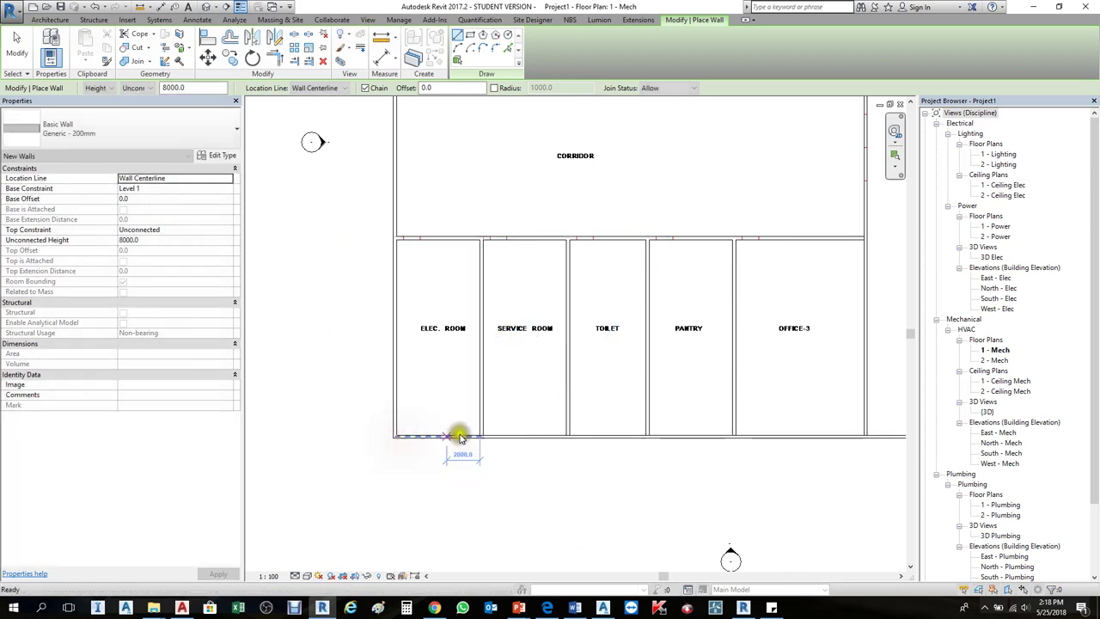
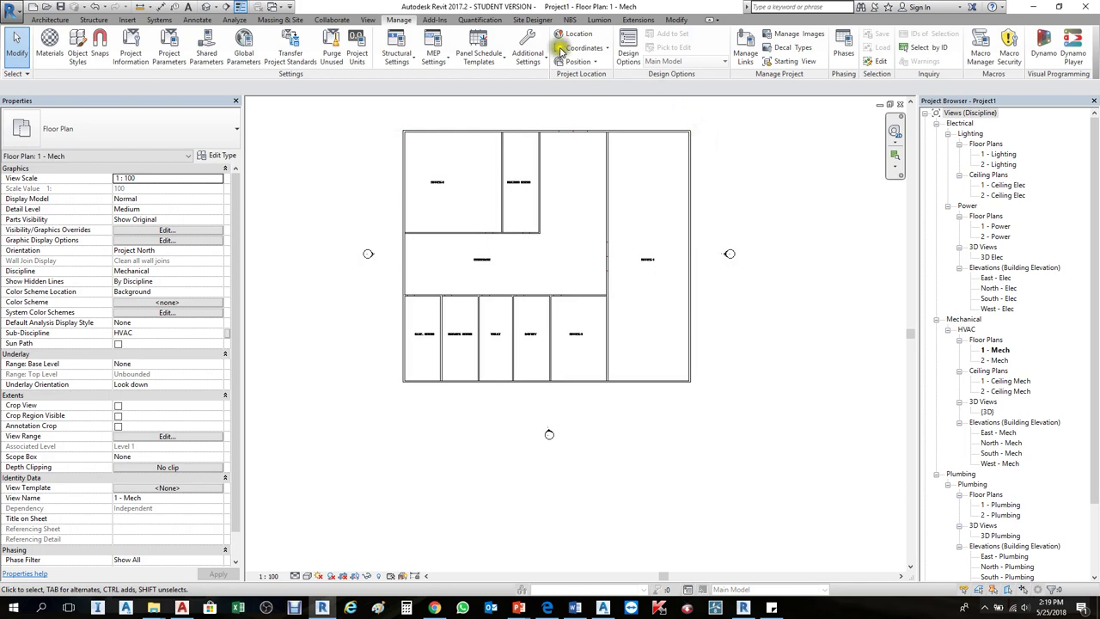
Select the linked CAD drawing, bring up Manage Links and check the list of linked Revit models.
left_click(608, 131)
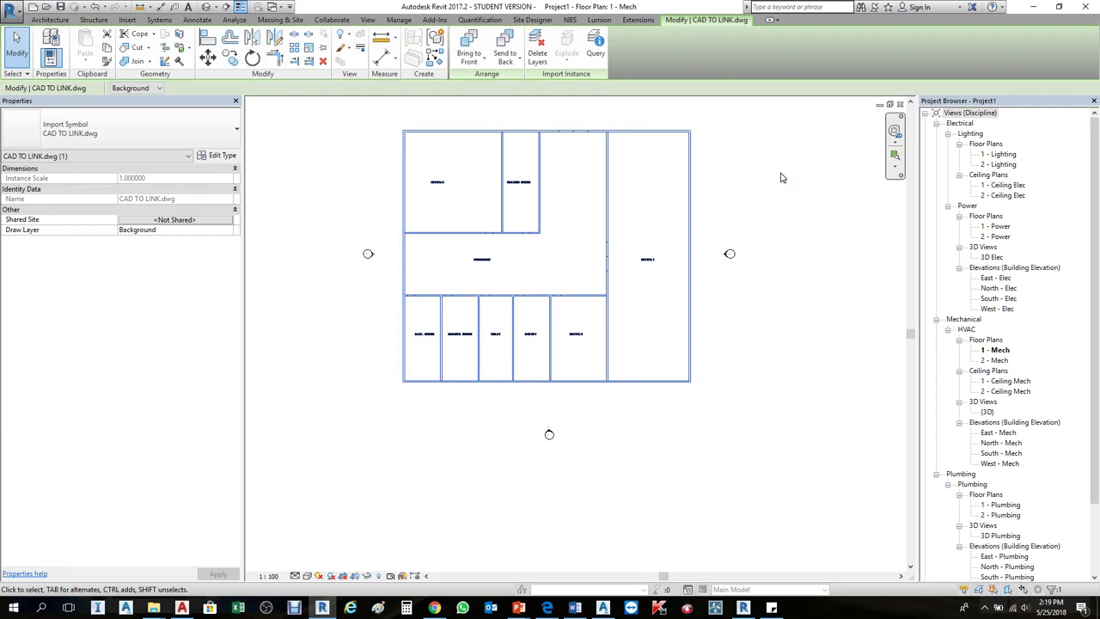
left_click(398, 20)
left_click(745, 52)
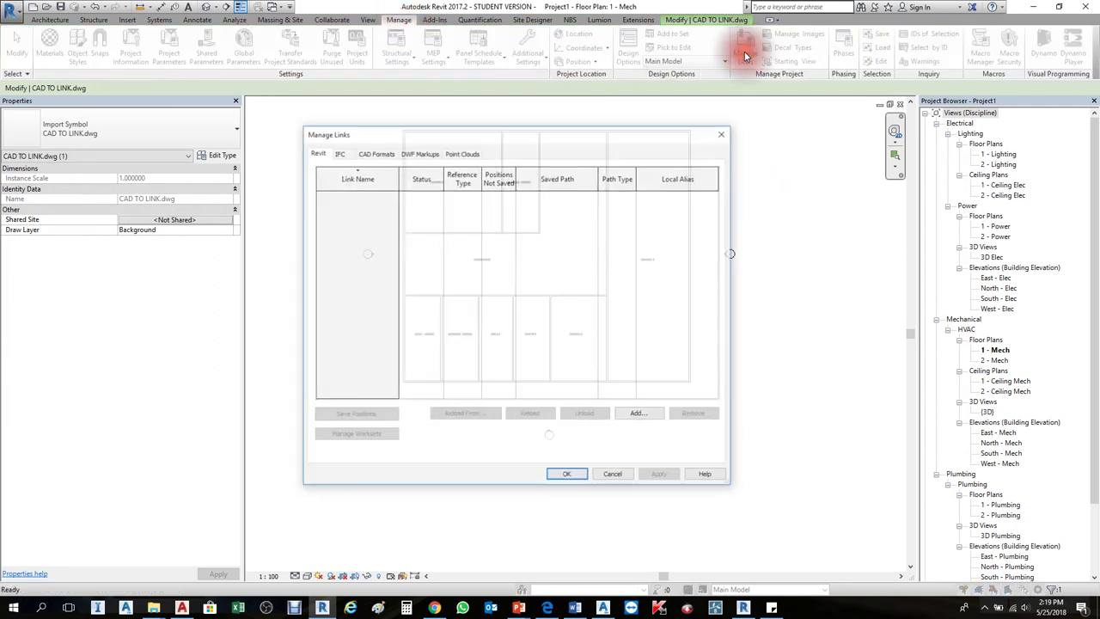
left_click(318, 153)
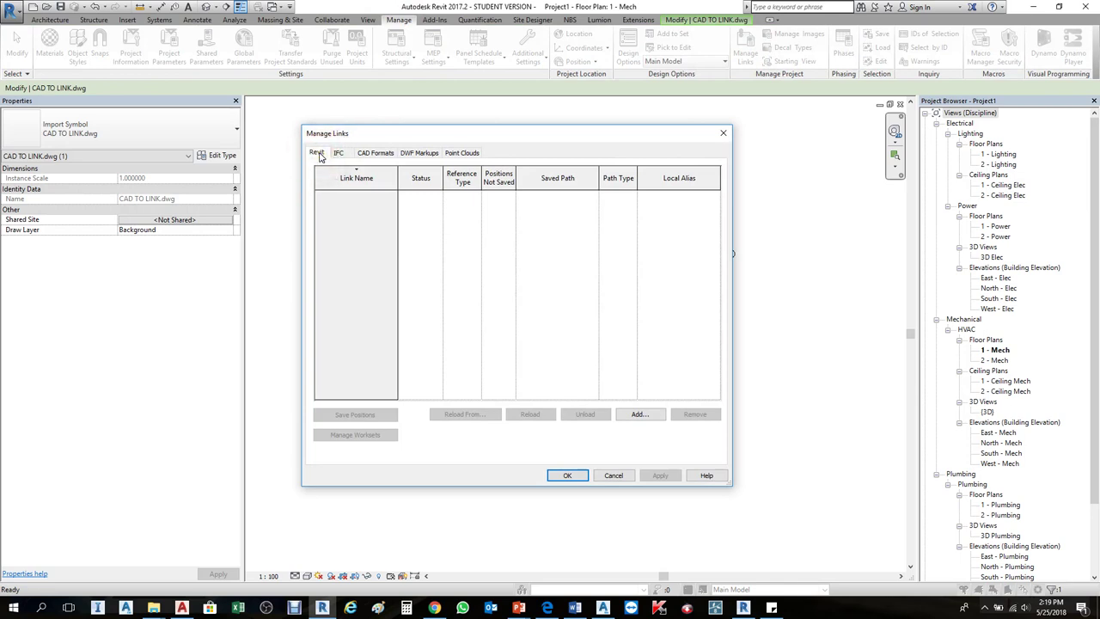
left_click(335, 200)
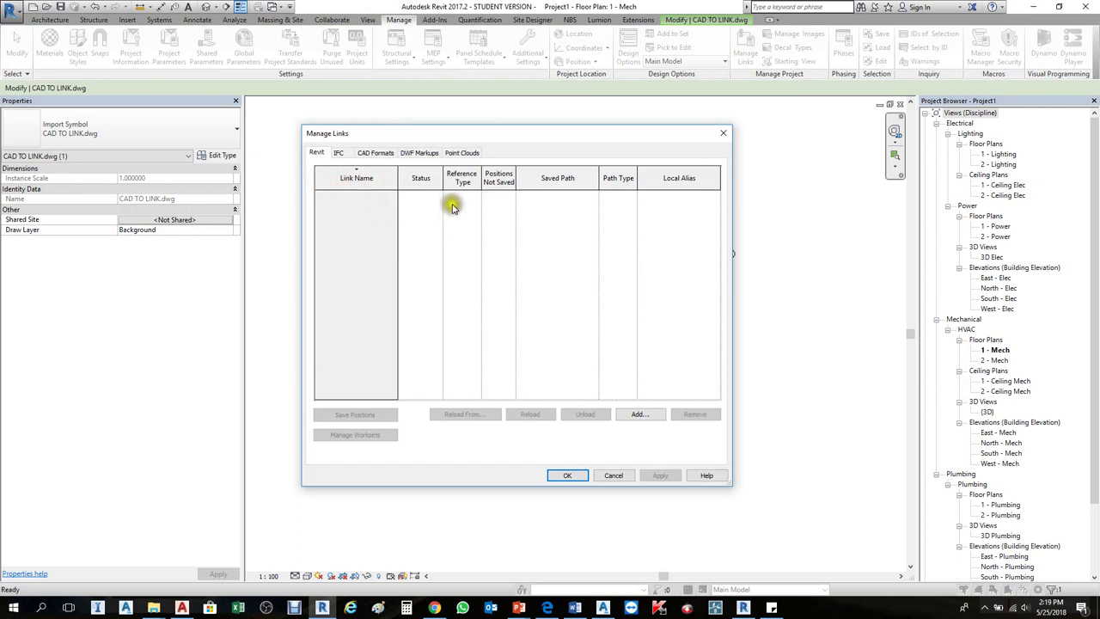
Remove CAD TO LINK.dwg from the project's CAD format links and confirm the change.
left_click(375, 155)
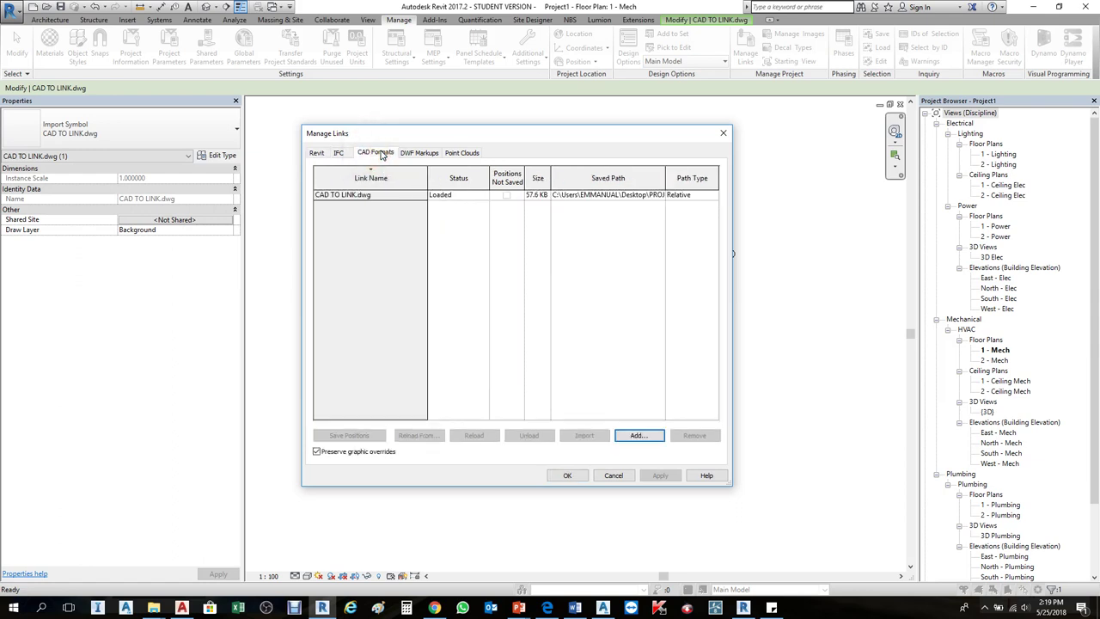
left_click(370, 195)
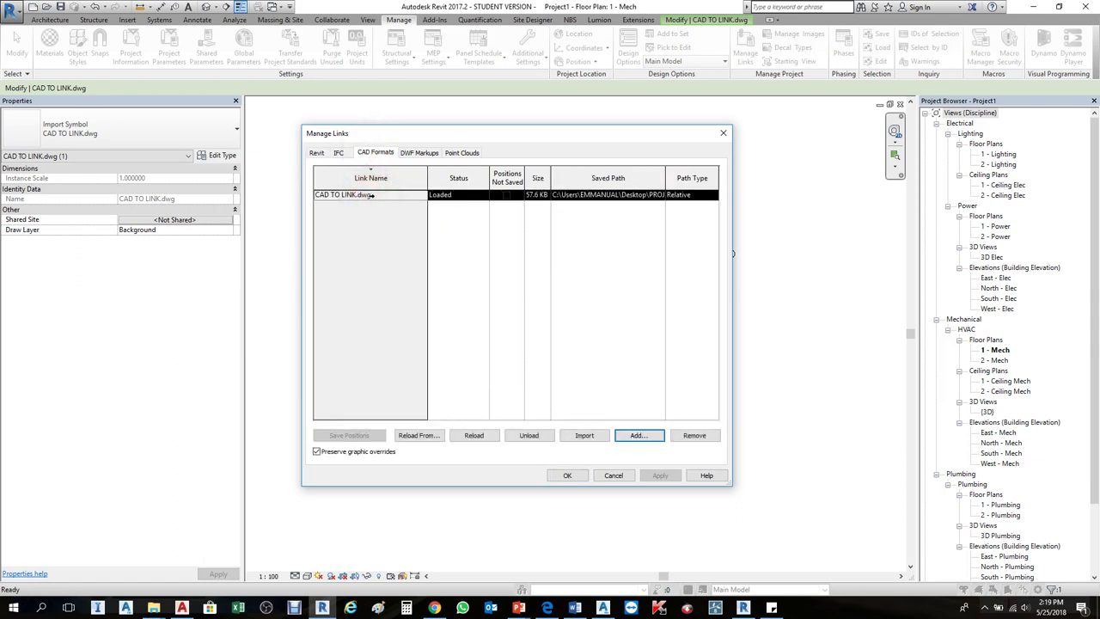
left_click(361, 229)
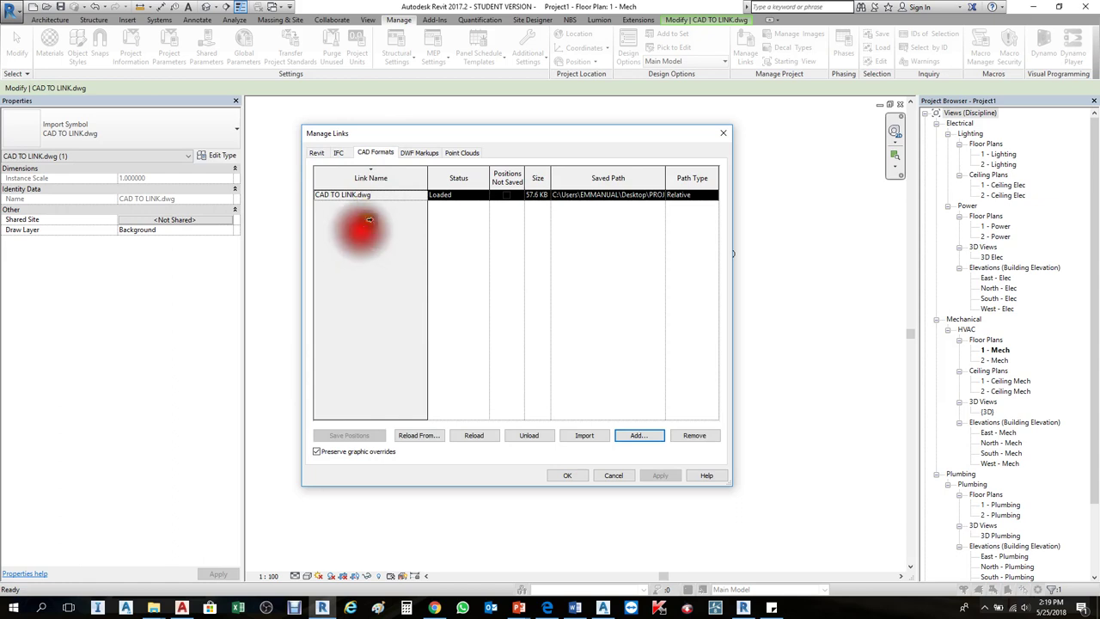
left_click(368, 196)
left_click(367, 196)
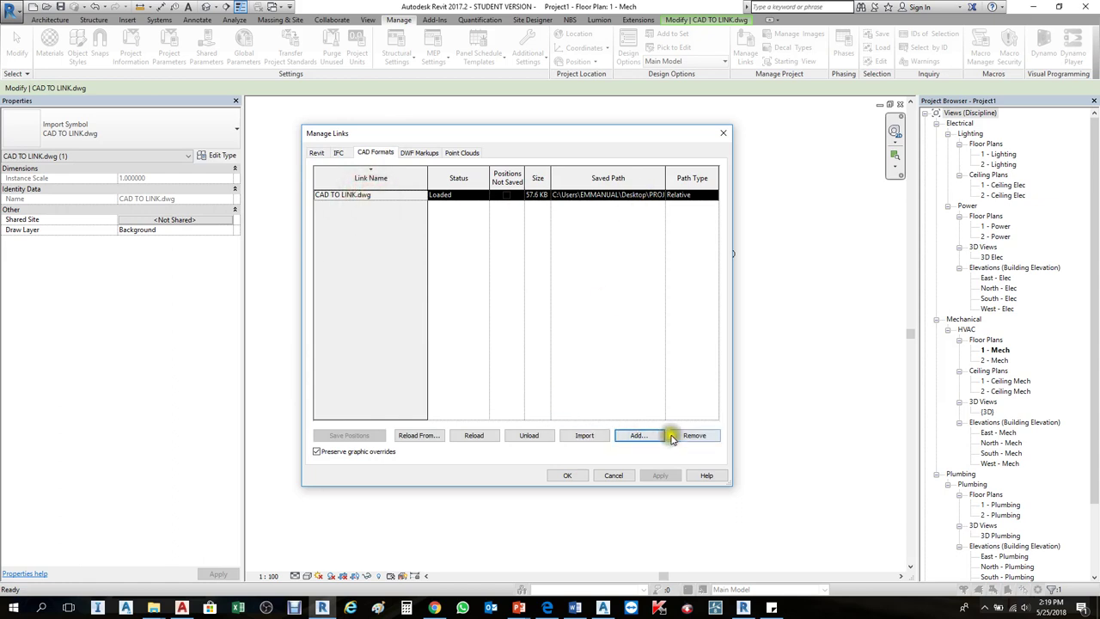
left_click(702, 436)
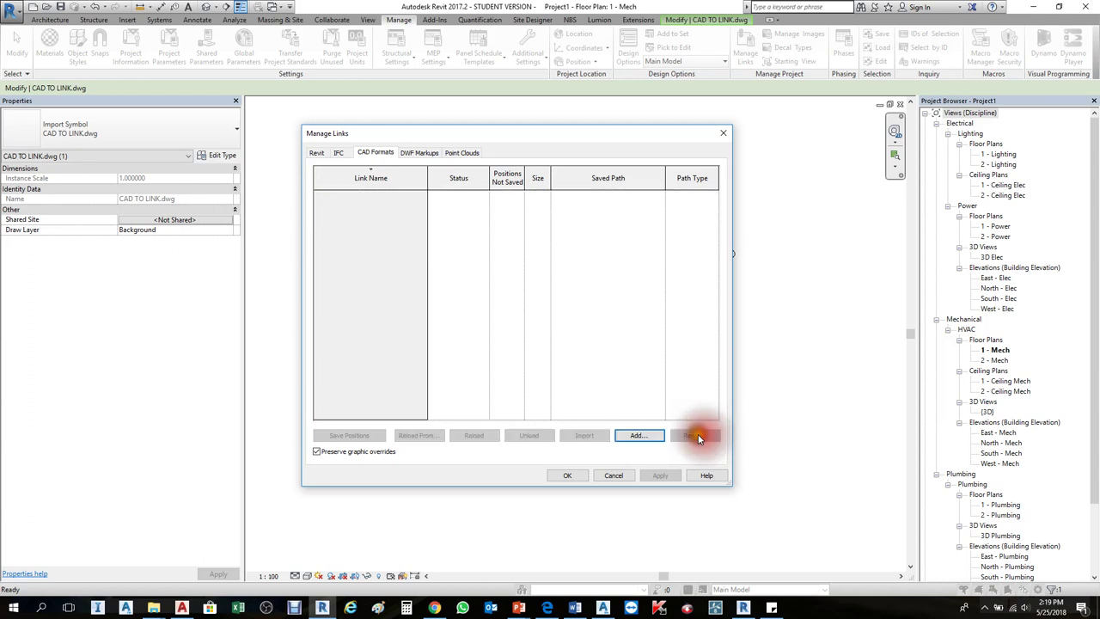
left_click(566, 475)
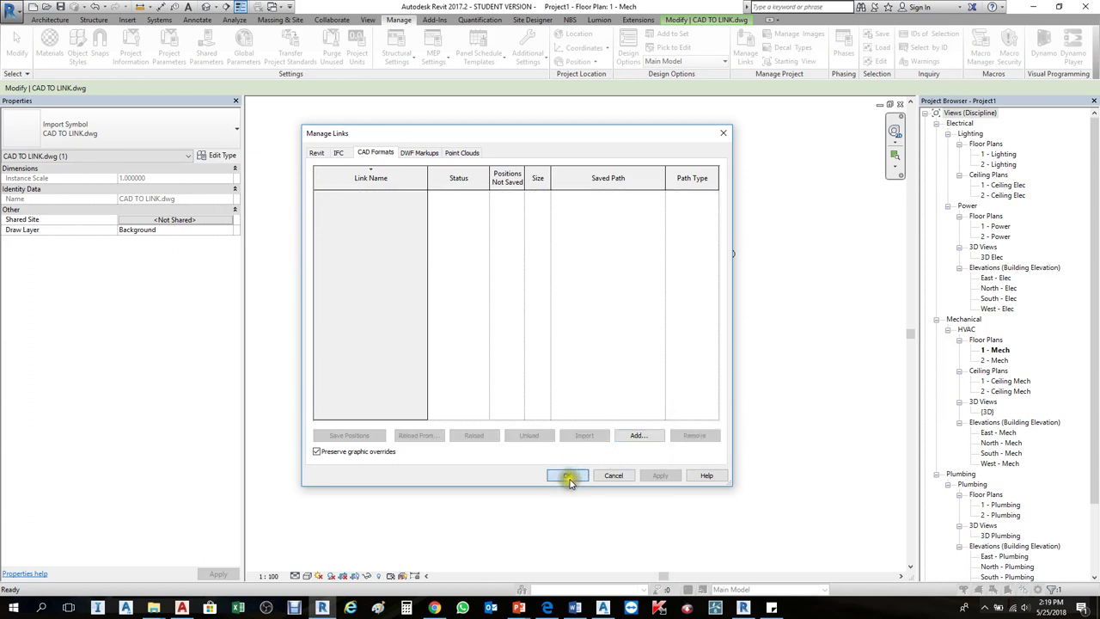
left_click(488, 340)
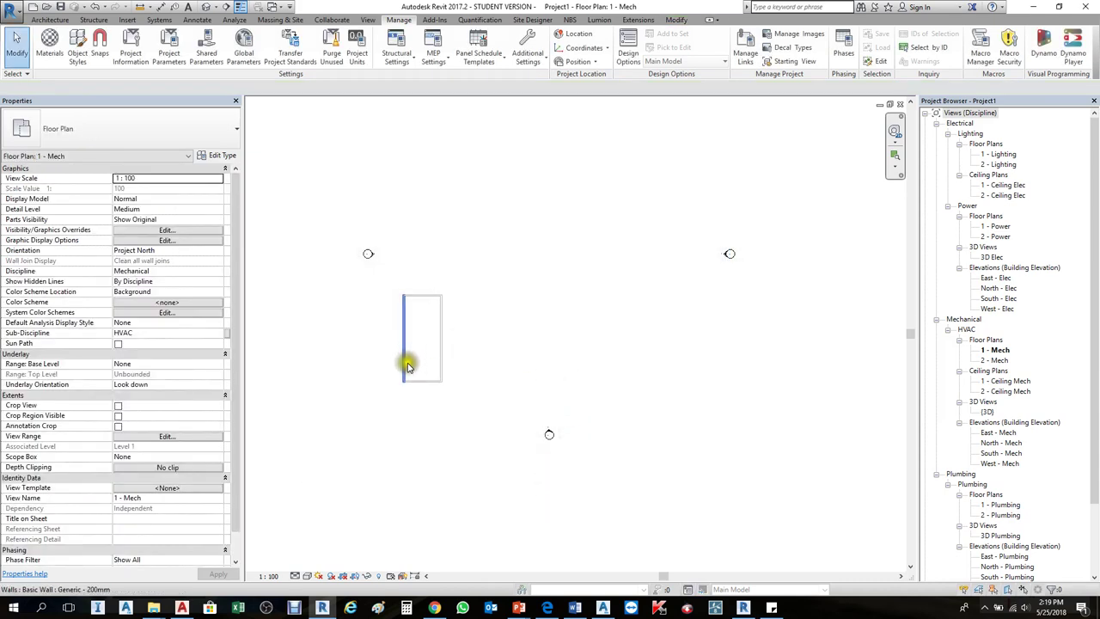
Delete the four traced ELEC. ROOM walls from the floor plan.
scroll(398, 378, "up", 4)
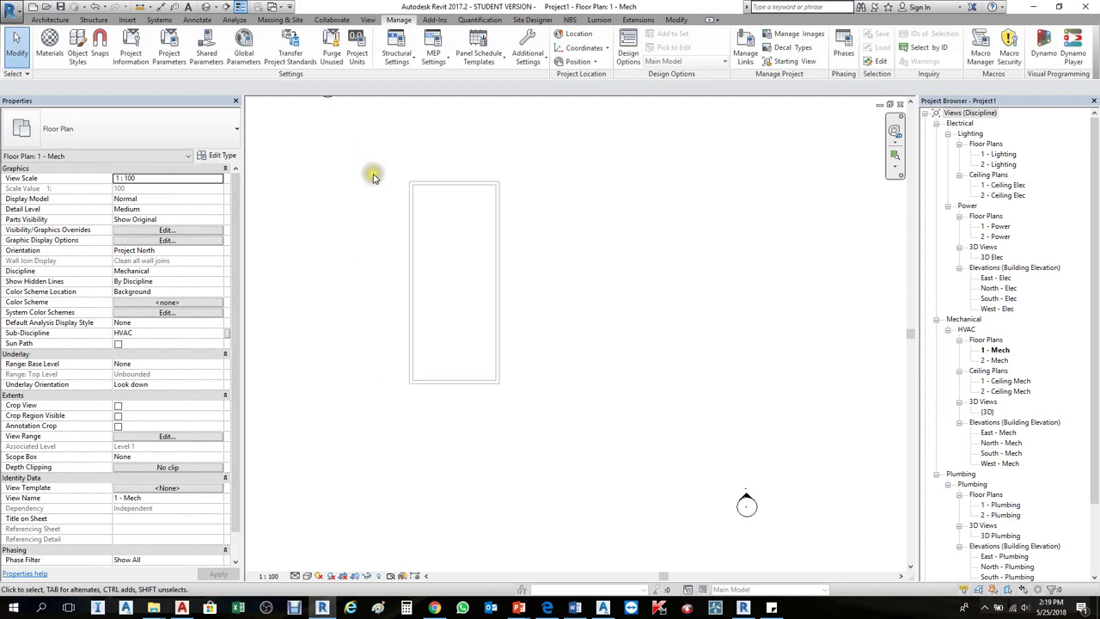
left_click_drag(381, 173, 531, 412)
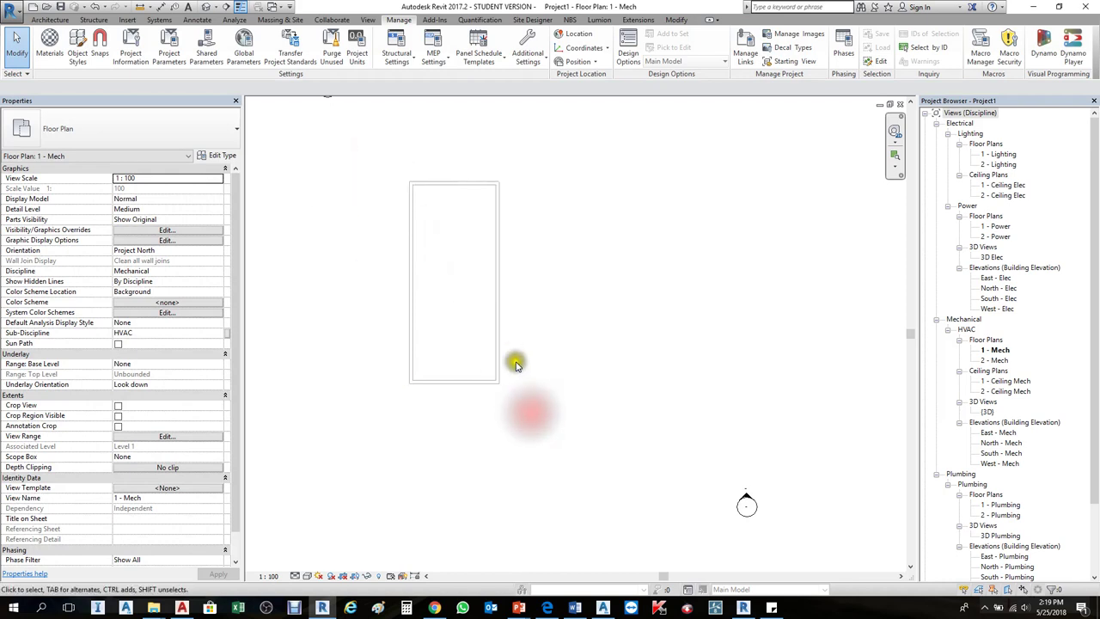
left_click(503, 344)
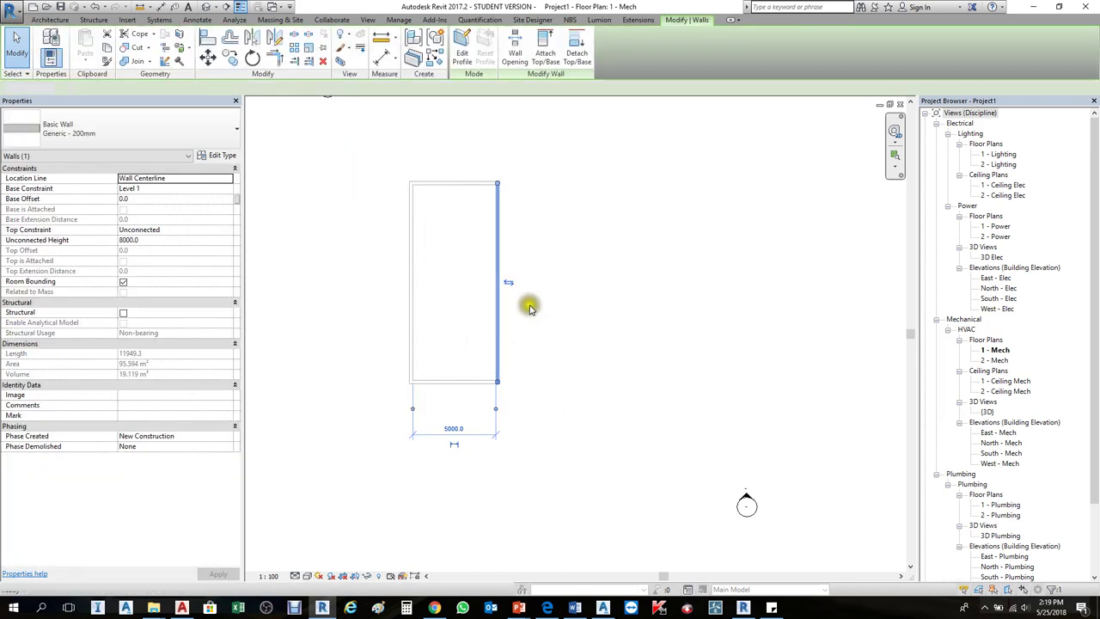
key("Delete")
left_click_drag(370, 418, 369, 418)
left_click(420, 374)
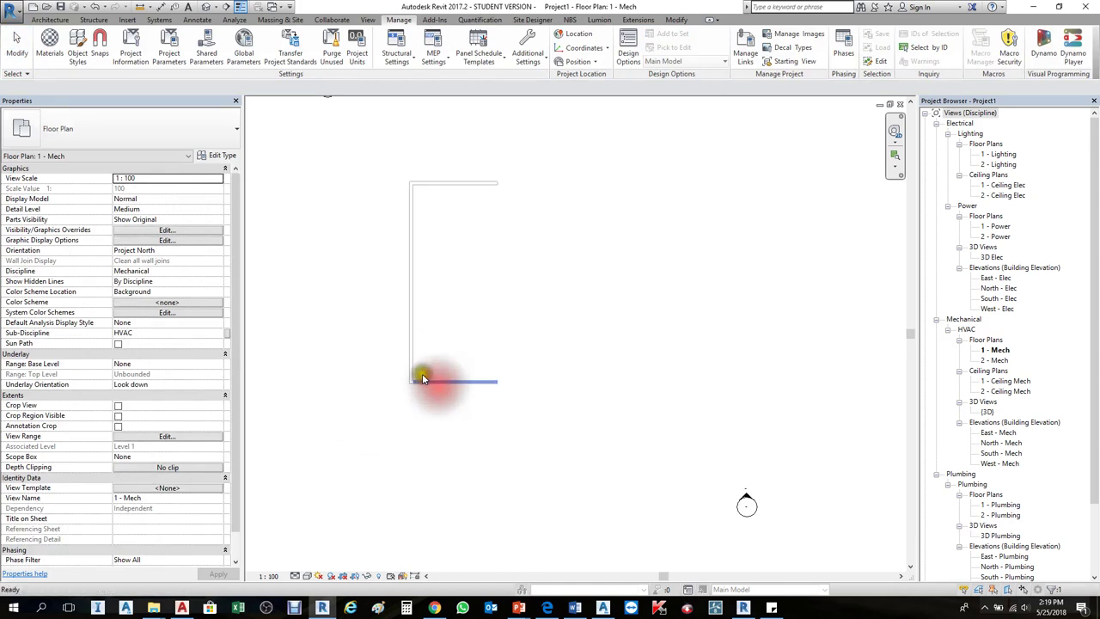
key("Delete")
left_click(450, 183)
key("Delete")
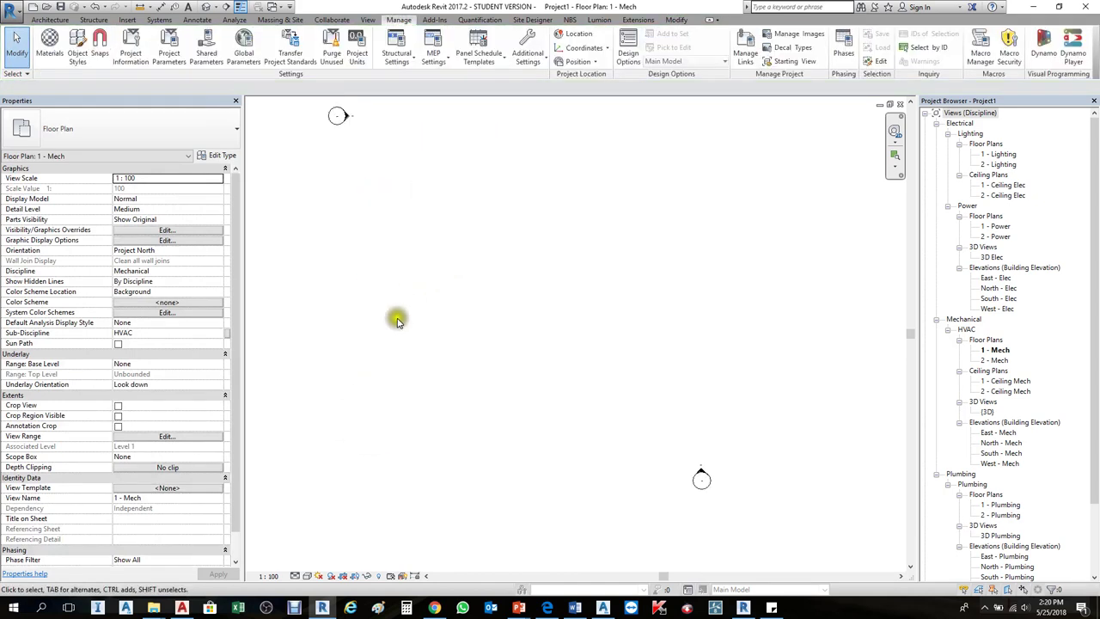
Start linking a Revit model into the 1 - Mech floor plan and browse to the PROJECT folder on the Desktop.
scroll(395, 317, "down", 3)
middle_click_drag(528, 262, 532, 341)
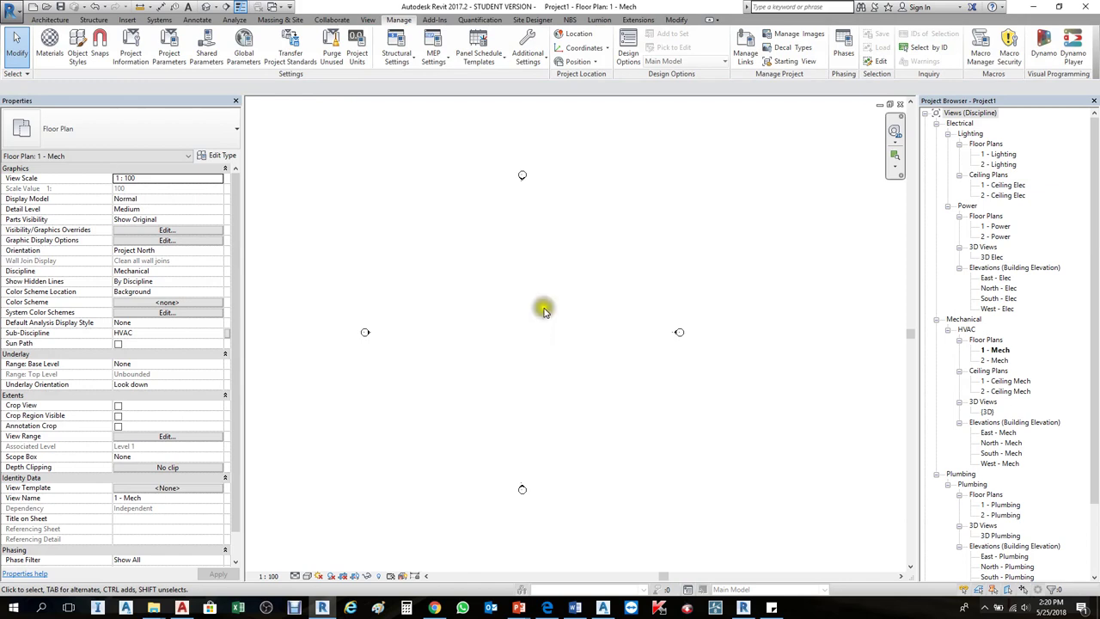
left_click(544, 309)
left_click(127, 20)
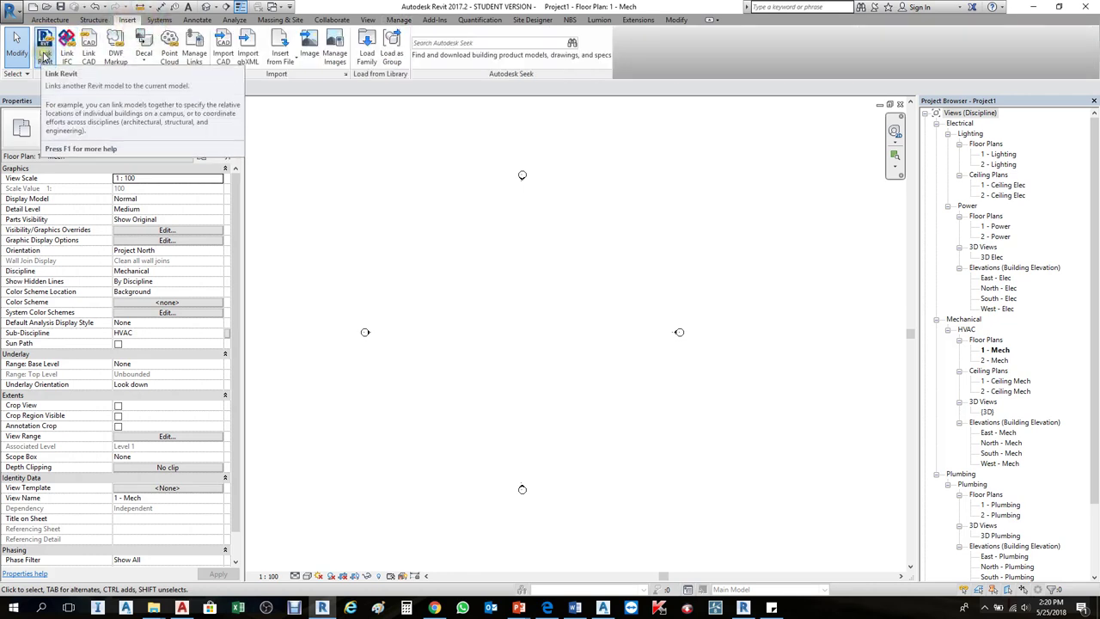
left_click(45, 55)
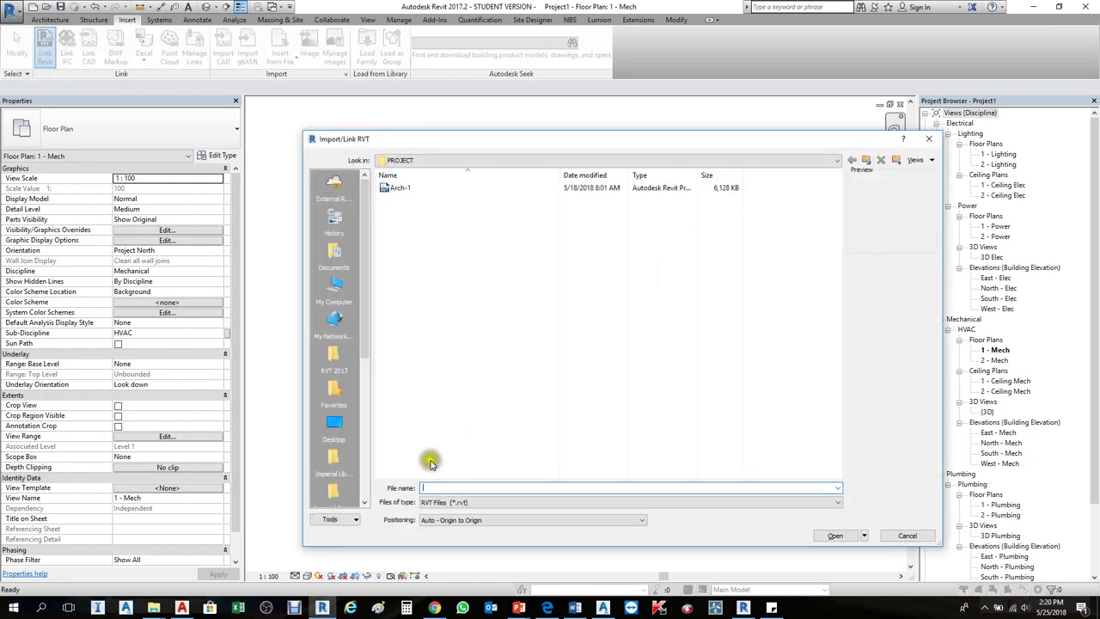
left_click(334, 423)
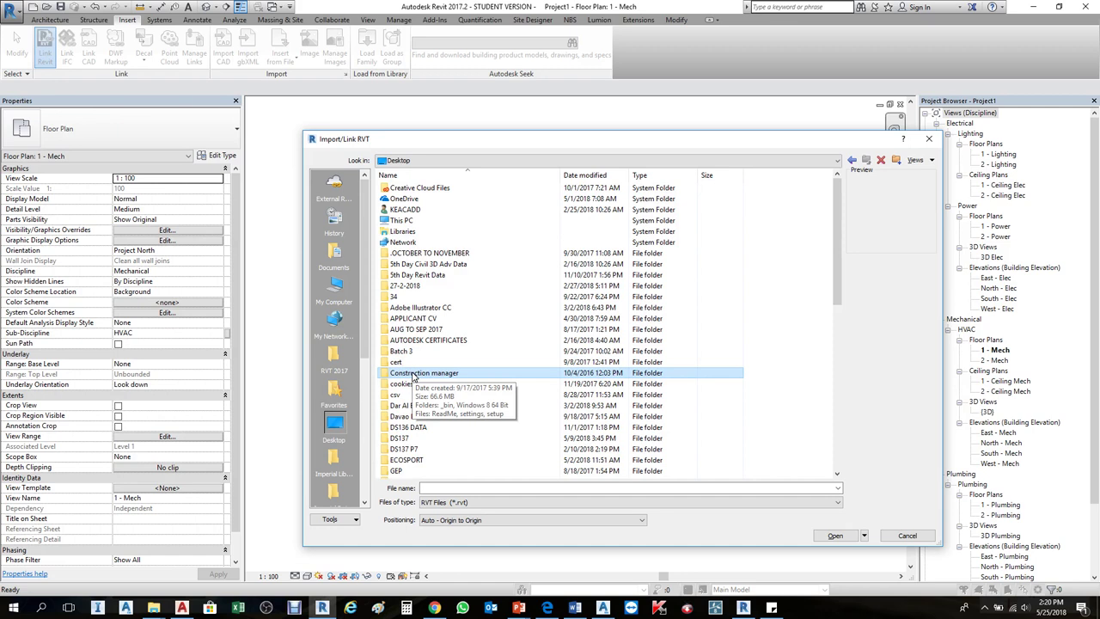
key("p")
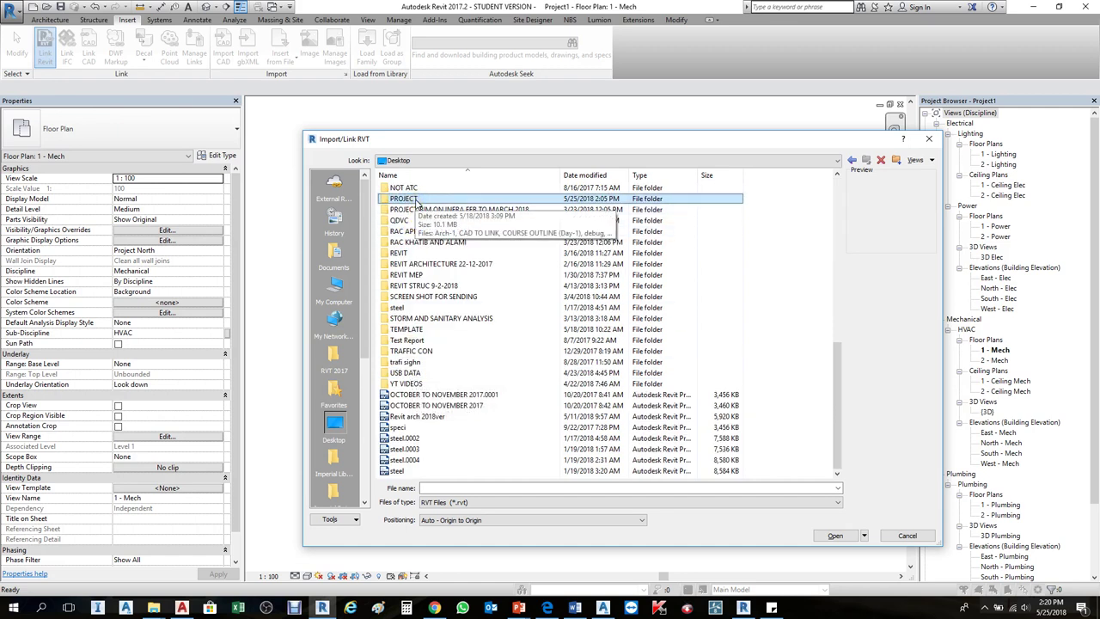
double_click(415, 199)
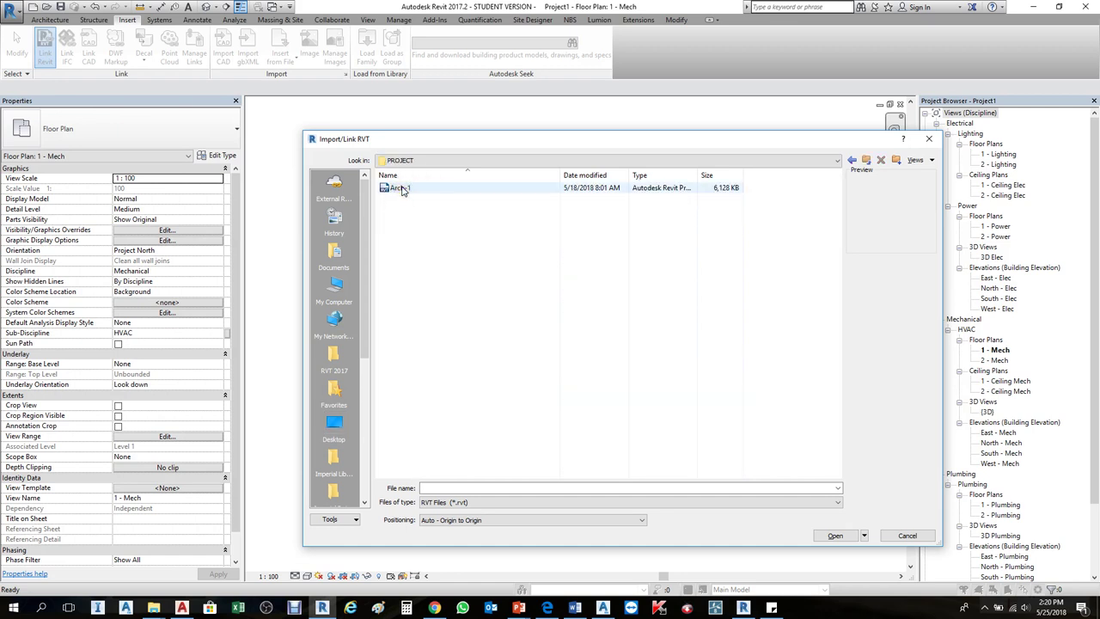
Link the Arch-1 model into the floor plan with Auto - Origin to Origin positioning.
left_click(401, 188)
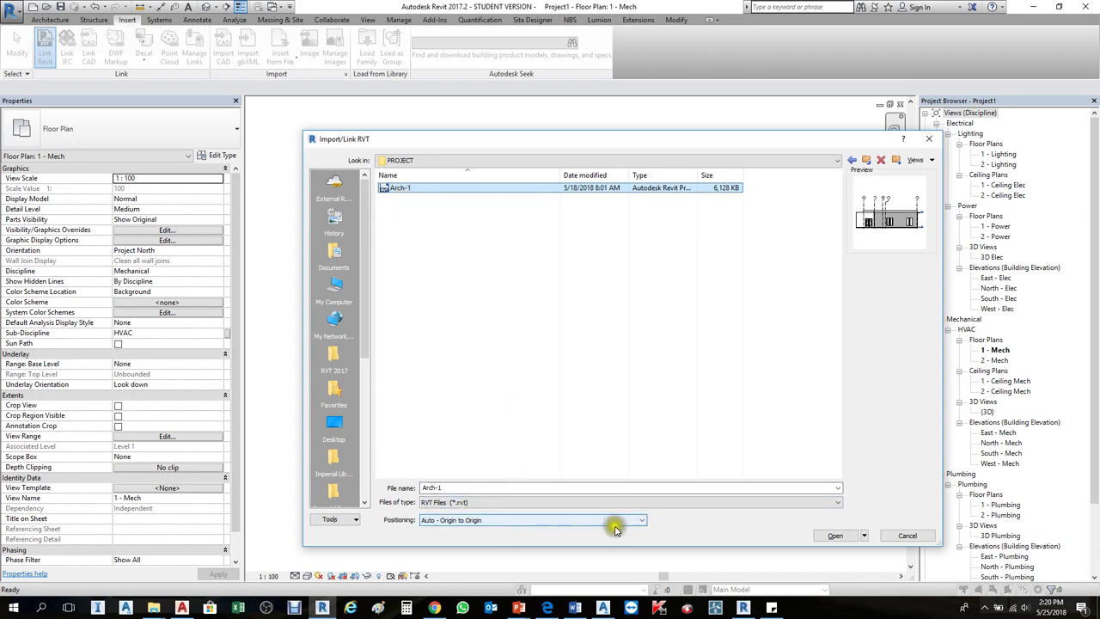
left_click(867, 536)
left_click(836, 537)
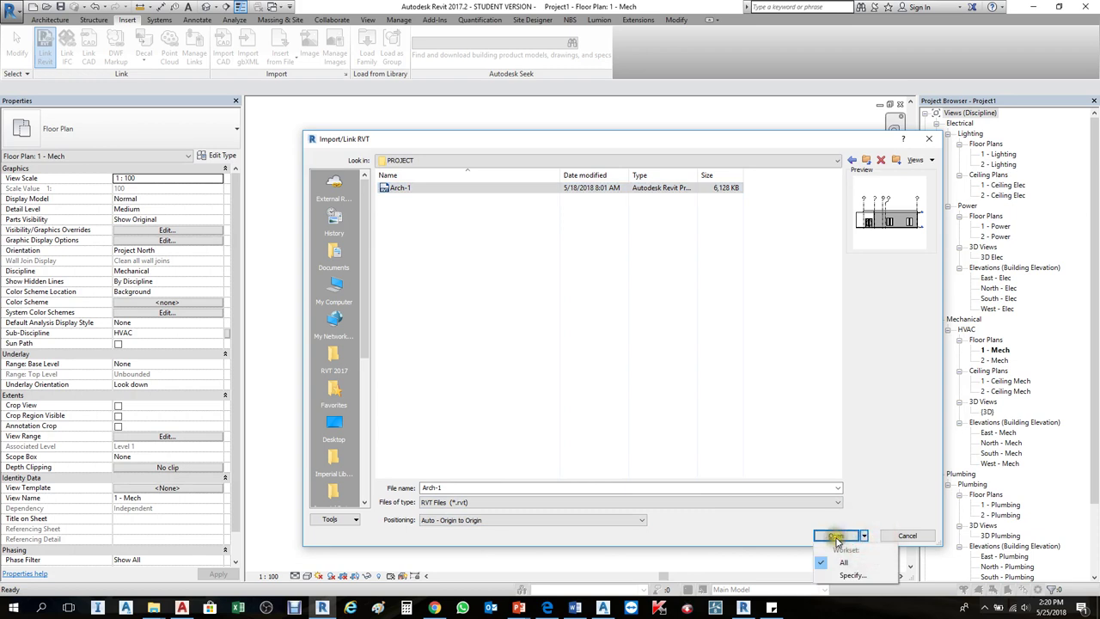
left_click(616, 356)
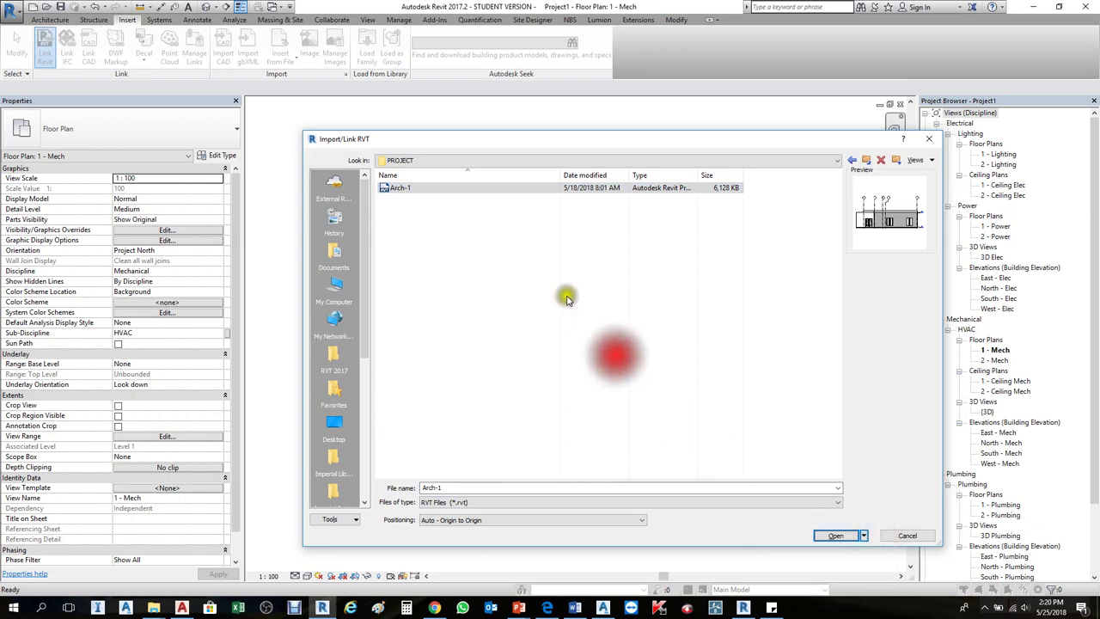
left_click(411, 189)
left_click(835, 535)
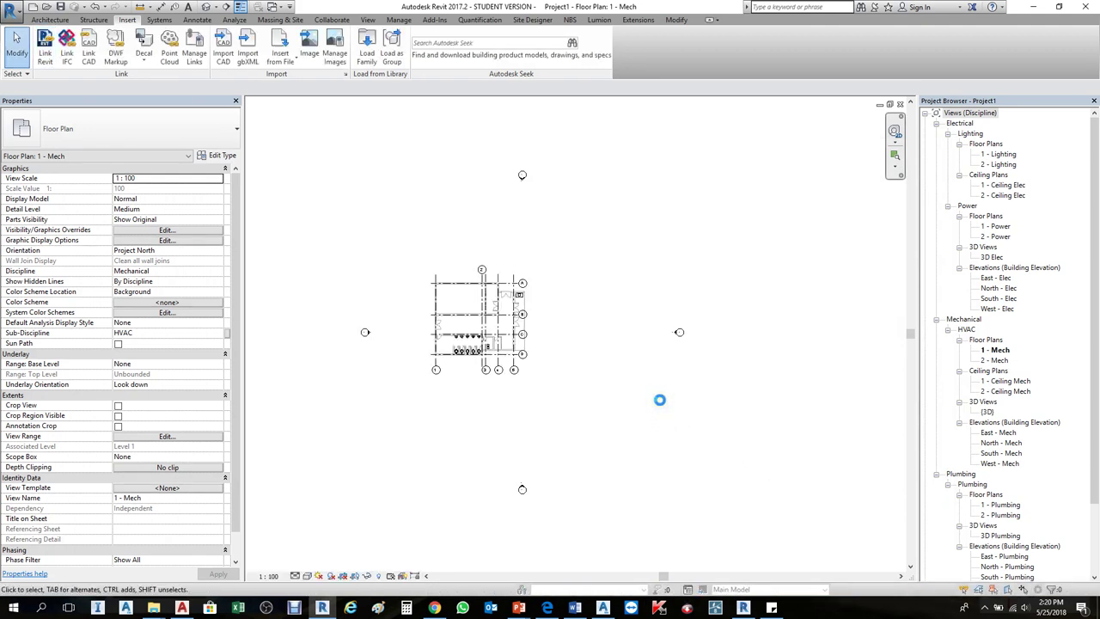
left_click(464, 351)
scroll(469, 350, "up", 1)
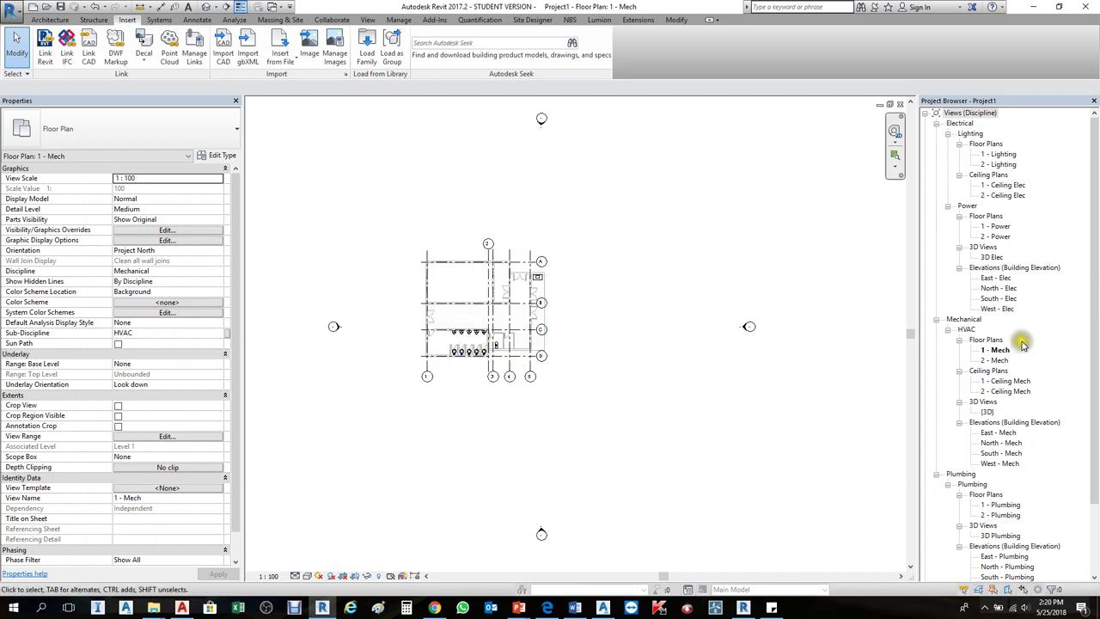
Open the East - Elec elevation and compare the linked model's levels with the project levels.
double_click(998, 279)
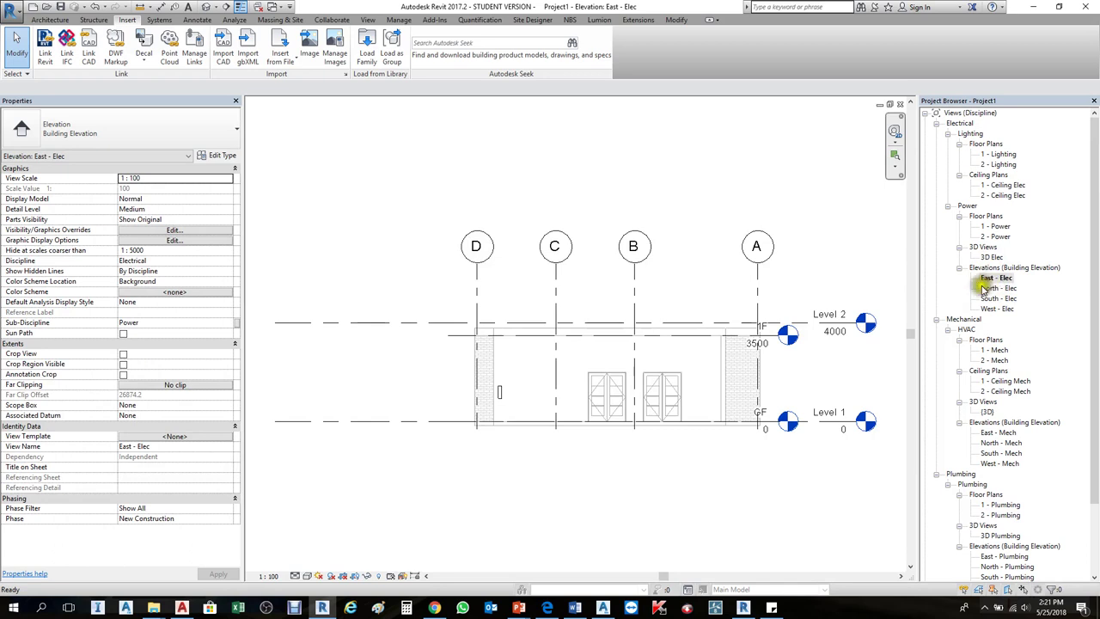
scroll(710, 344, "down", 2)
scroll(727, 300, "up", 2)
scroll(602, 171, "down", 1)
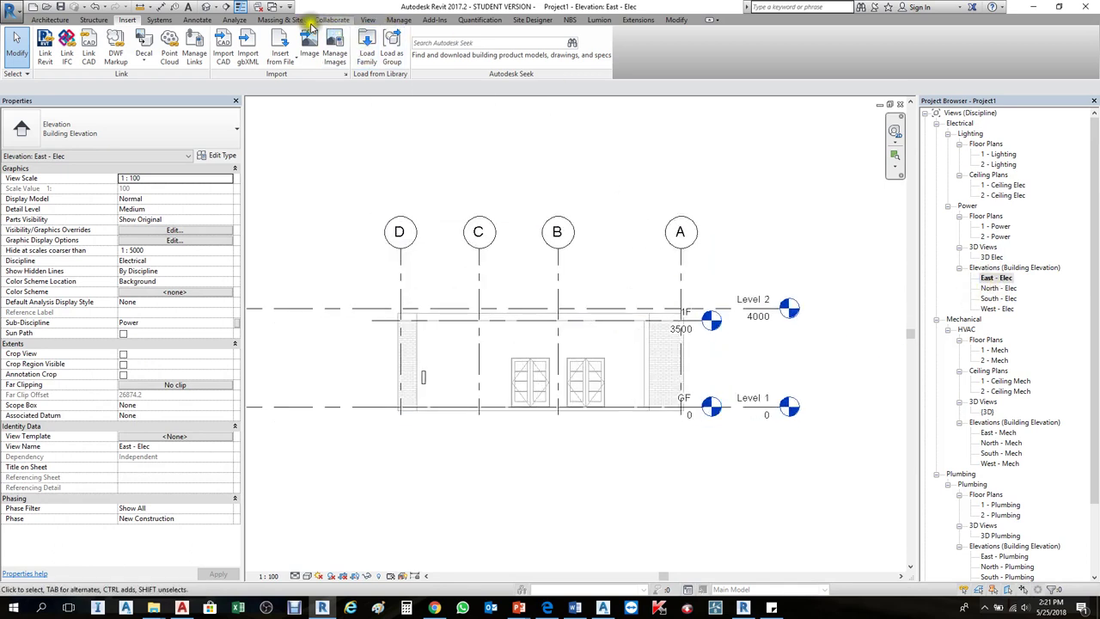
Remove Arch-1.rvt from the project's Revit links through Manage Links and confirm the removal.
left_click(402, 22)
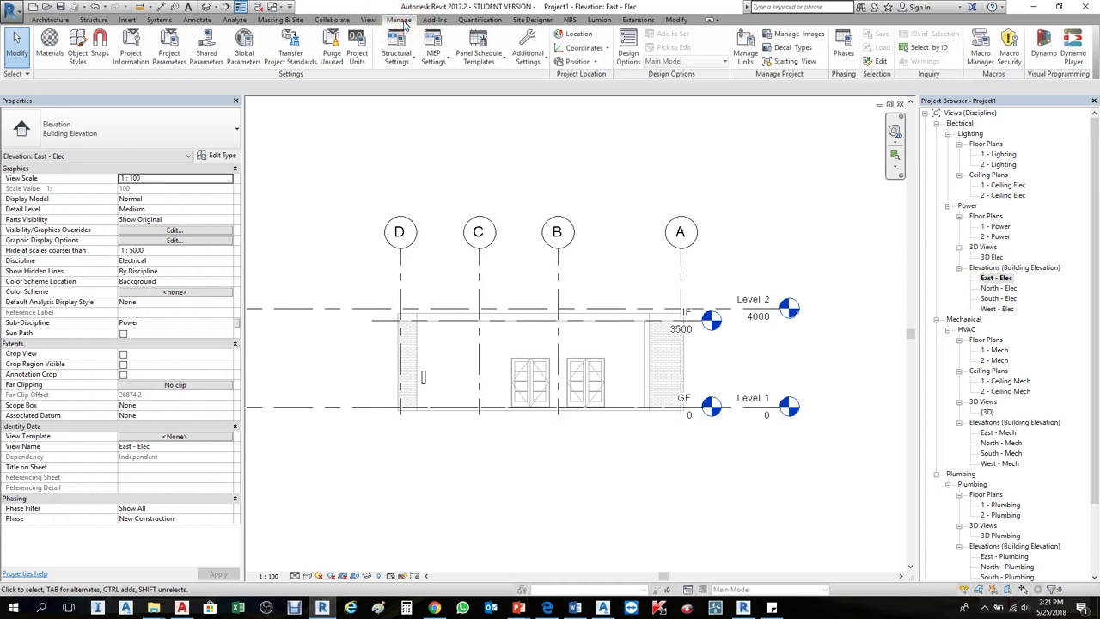
left_click(744, 50)
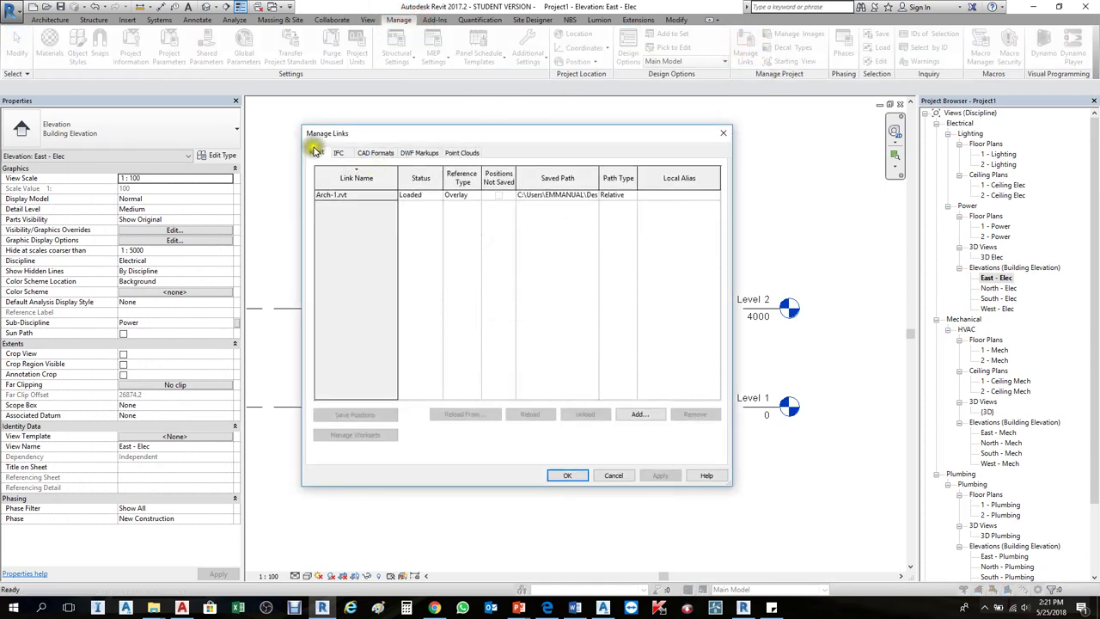
left_click(340, 196)
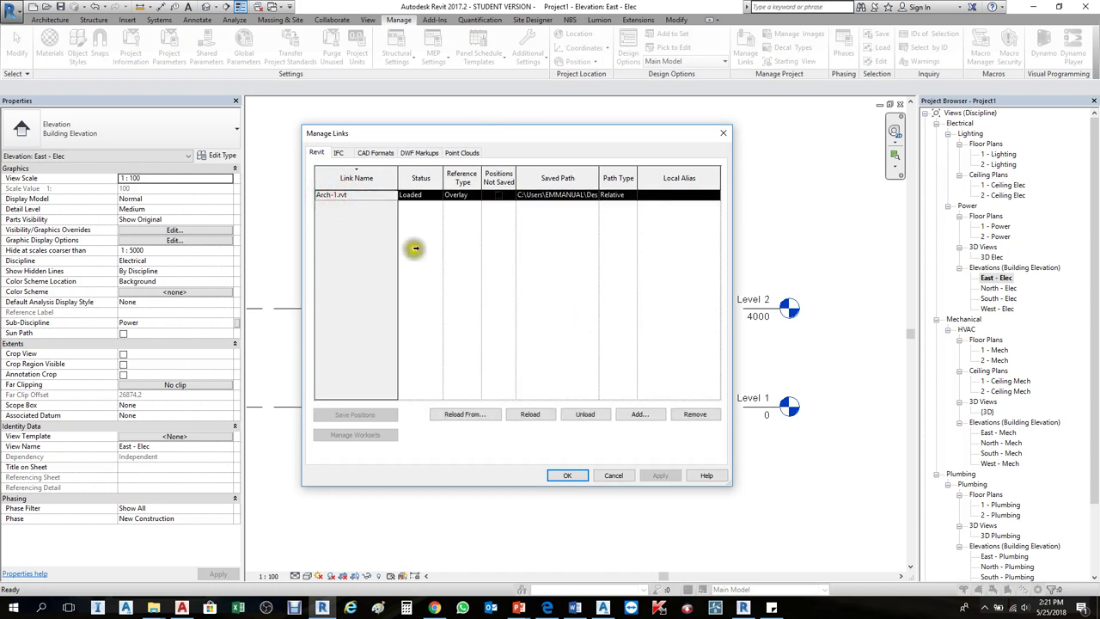
left_click(363, 198)
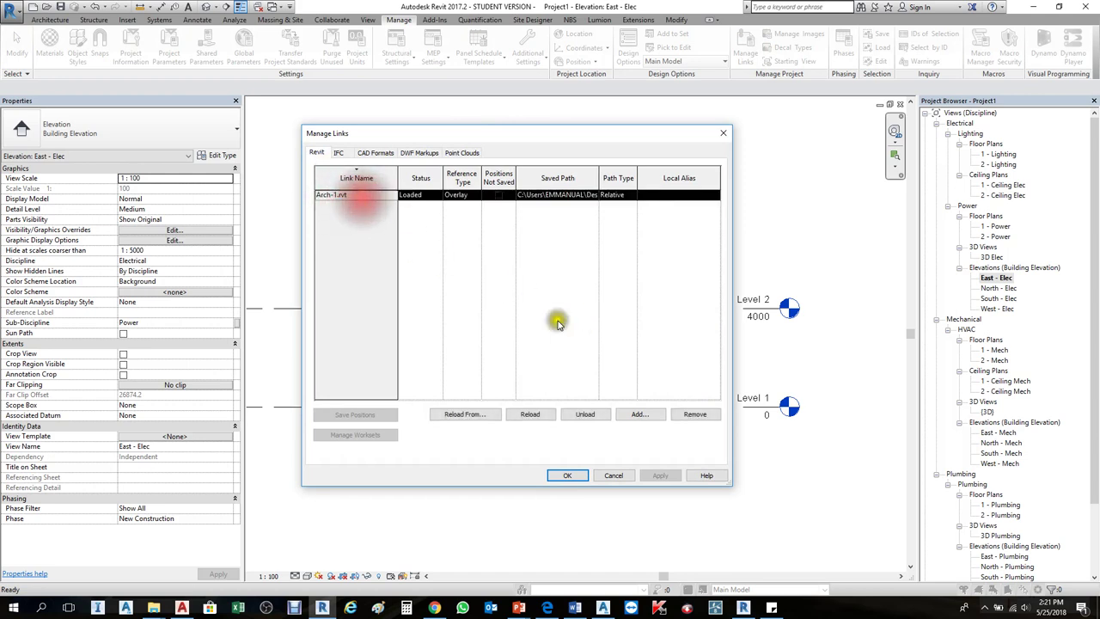
left_click(690, 414)
left_click(575, 321)
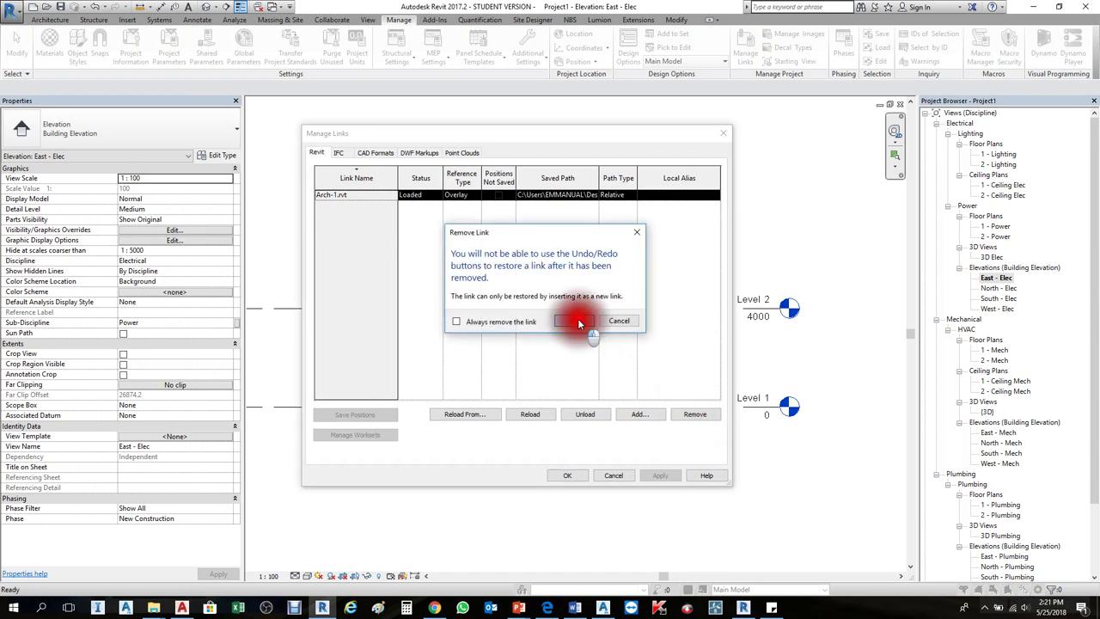
left_click(571, 475)
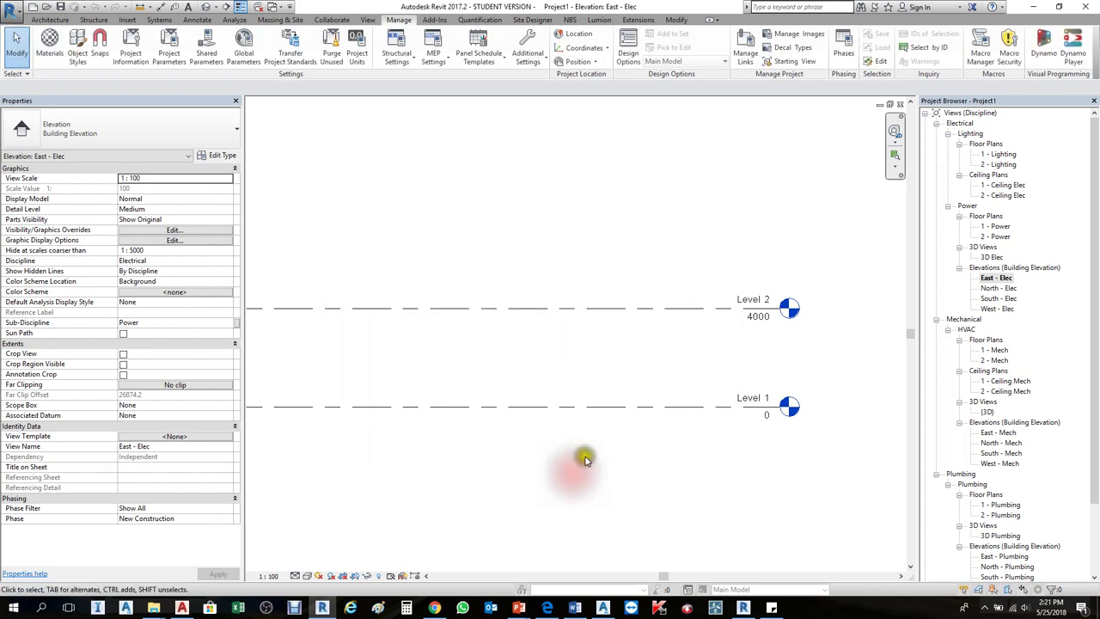
Select the Level 2 and Level 1 lines in the East - Elec elevation to inspect their properties.
left_click(627, 449)
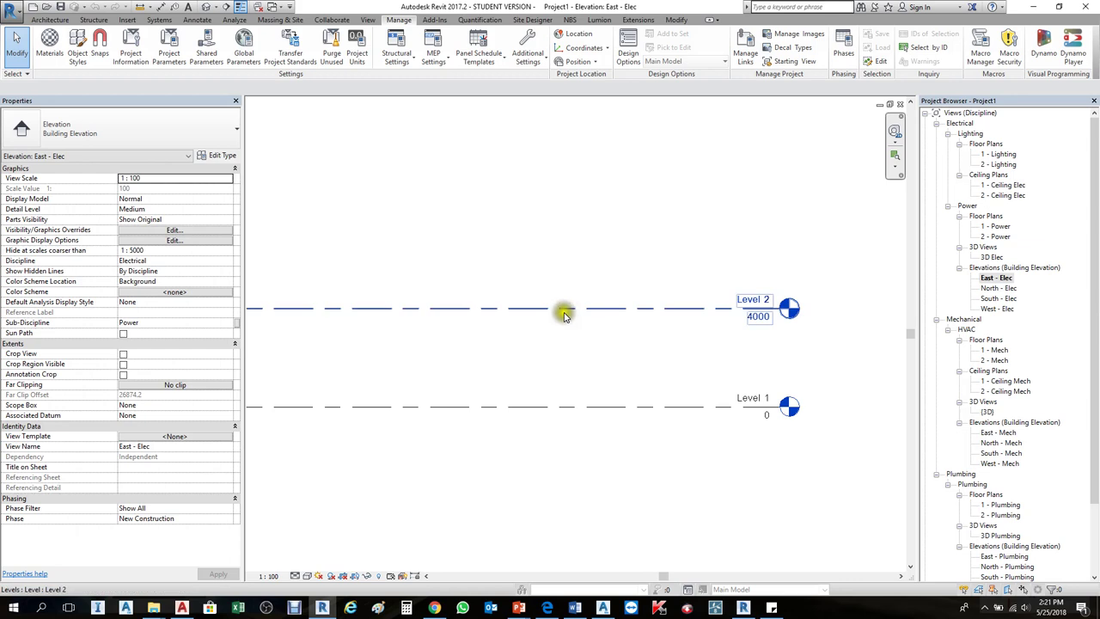
scroll(651, 279, "down", 1)
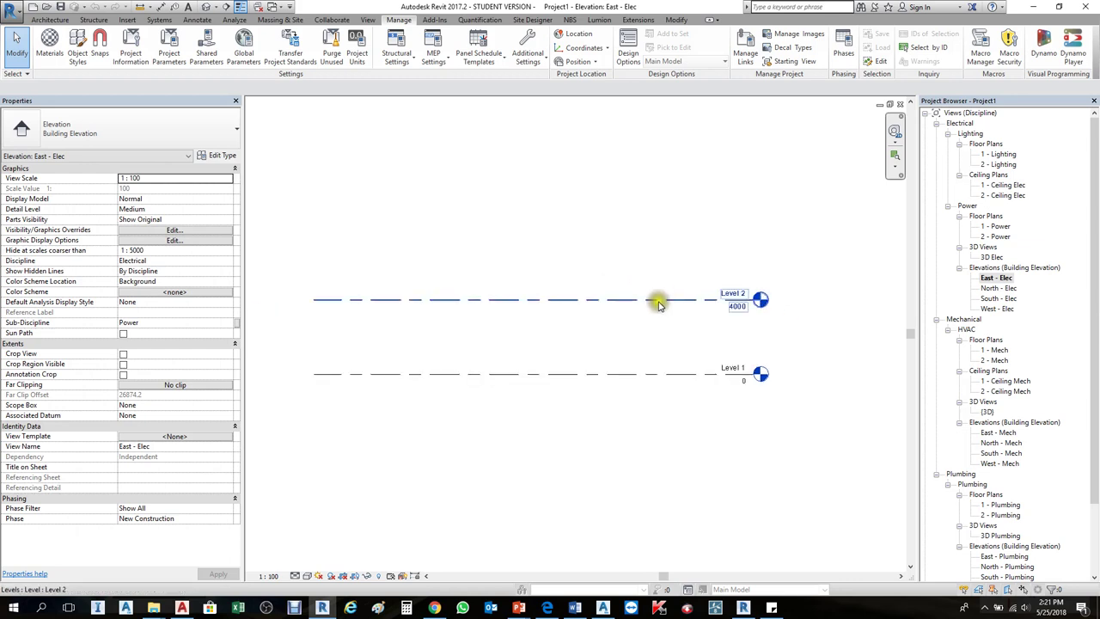
left_click(658, 299)
left_click(665, 376)
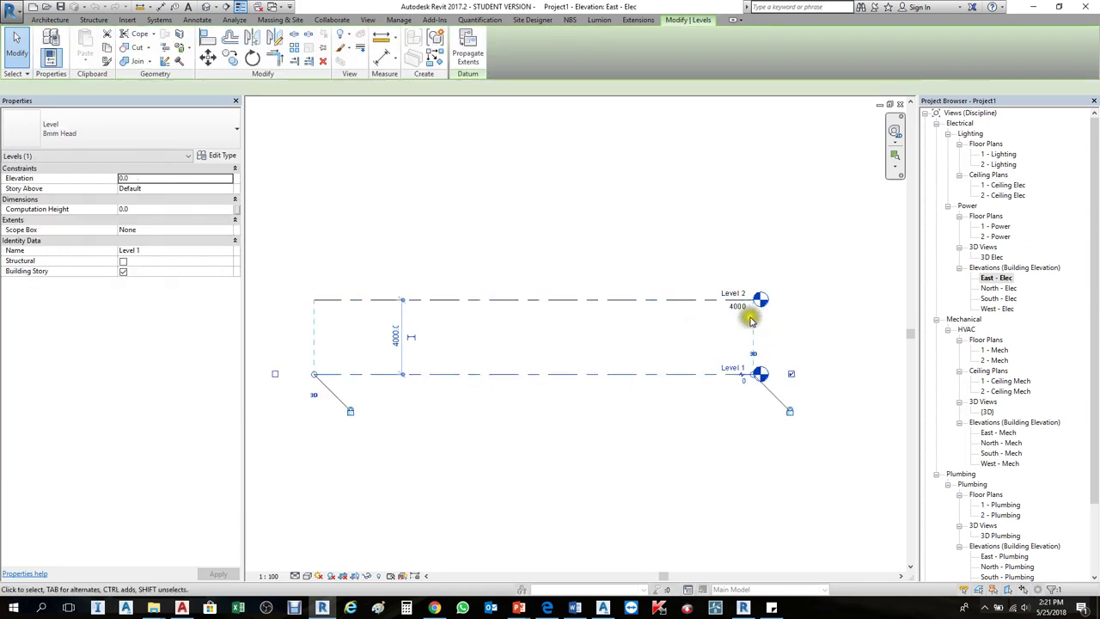
scroll(754, 305, "up", 1)
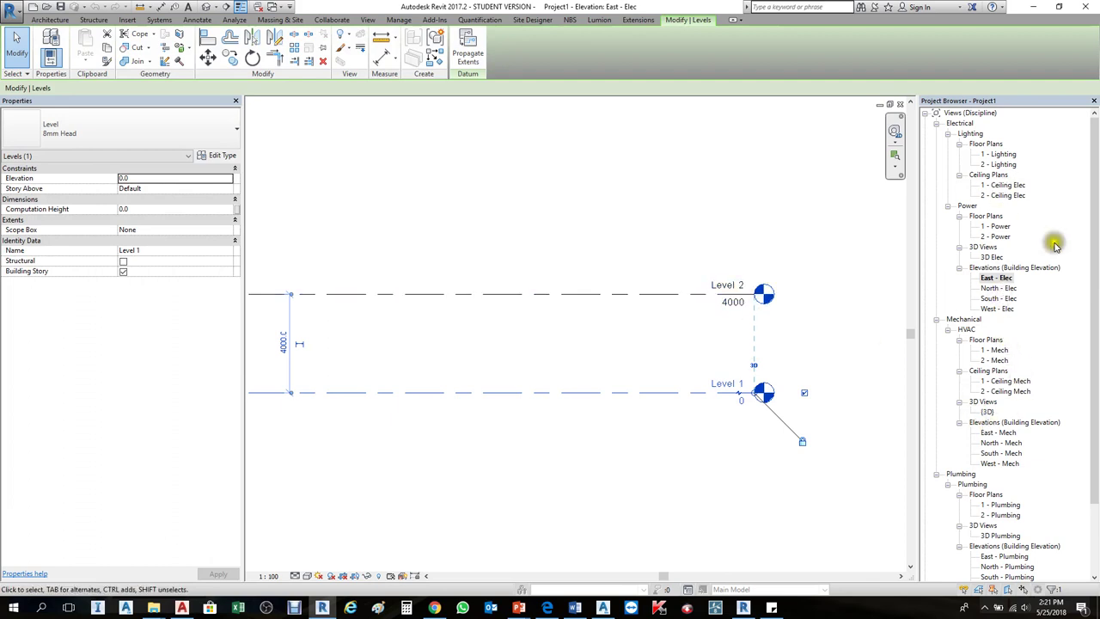
Examine the Electrical discipline's lighting floor plans, ceiling plans and power floor plans and which level each belongs to.
left_click(1091, 309)
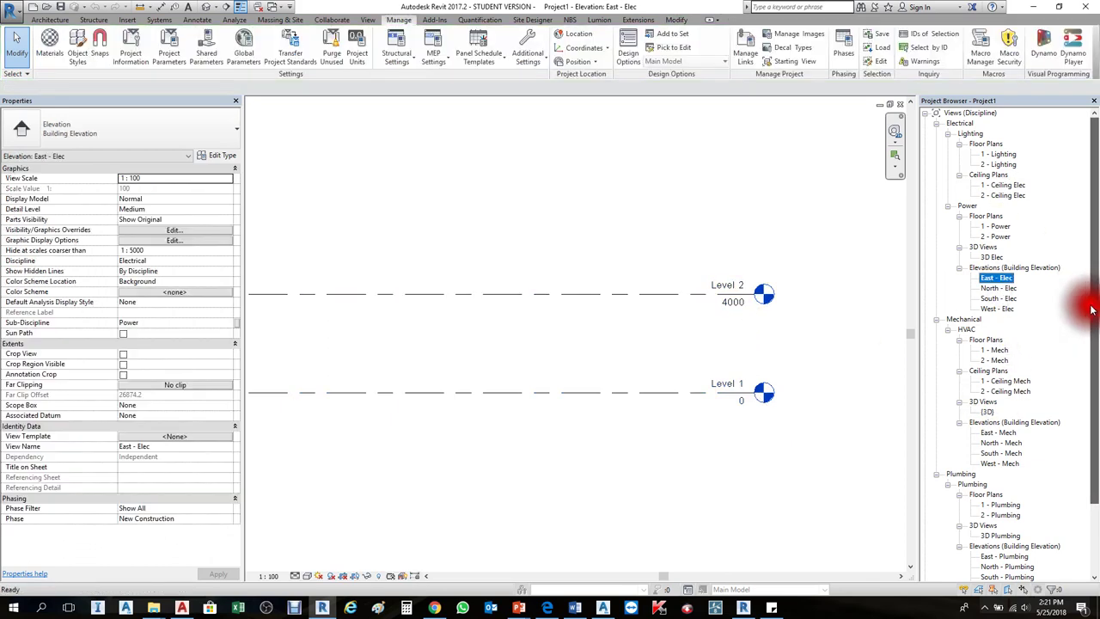
left_click(997, 155)
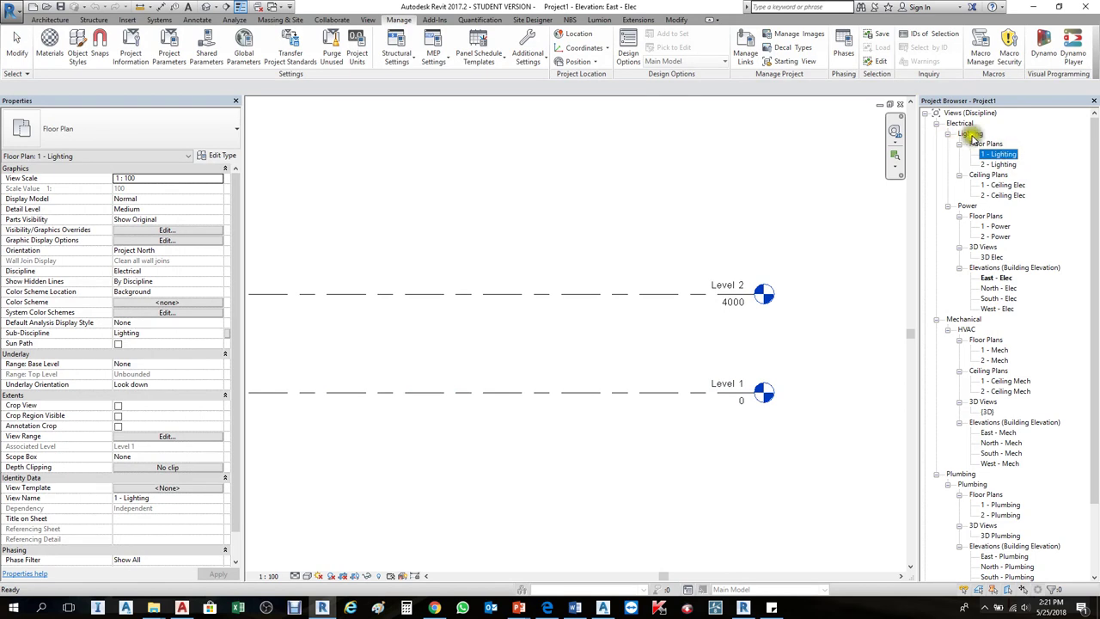
left_click(970, 134)
left_click(964, 123)
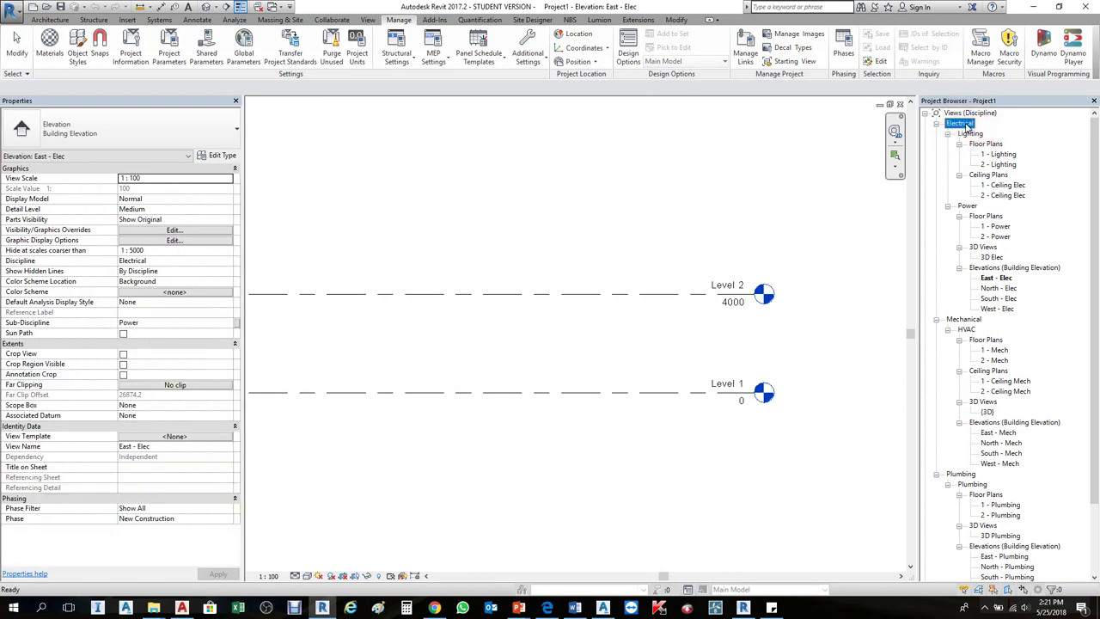
left_click(970, 135)
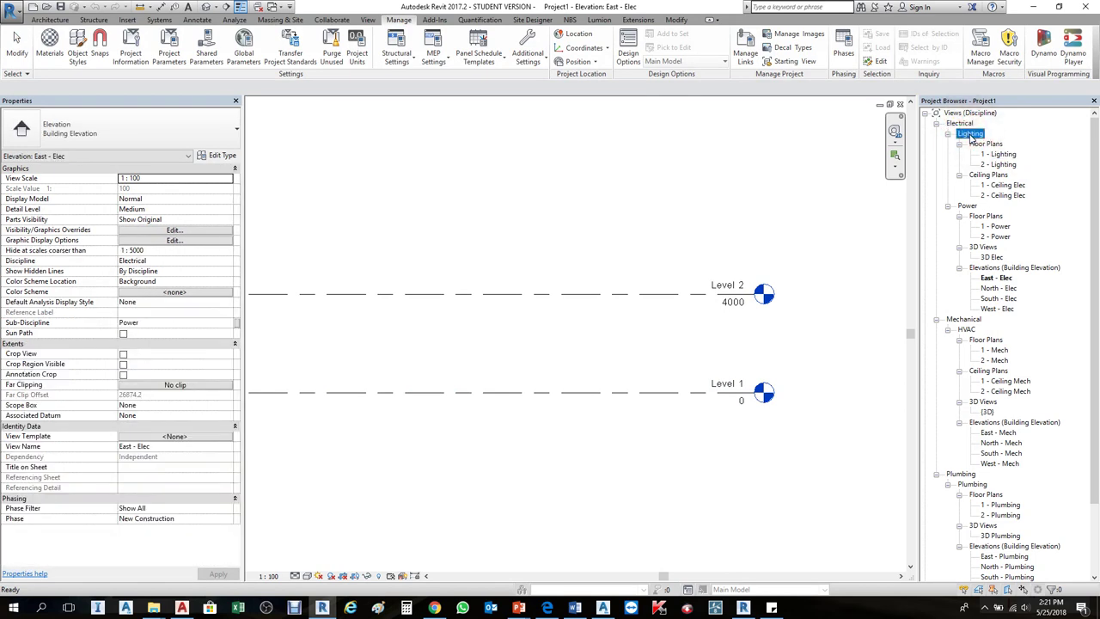
left_click(988, 145)
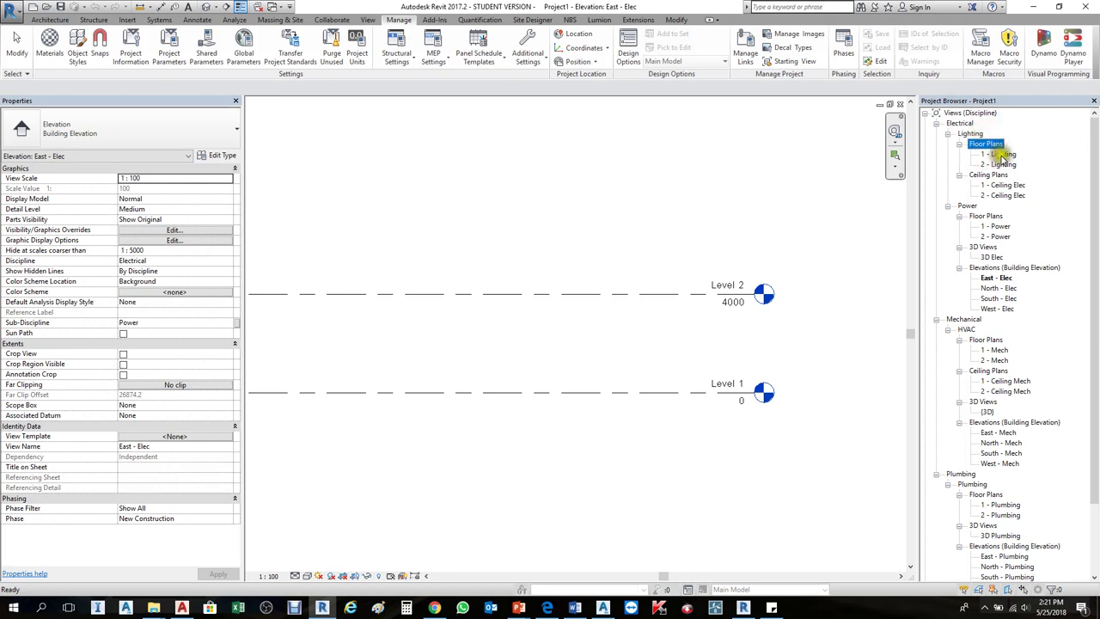
left_click(1001, 155)
left_click(1000, 165)
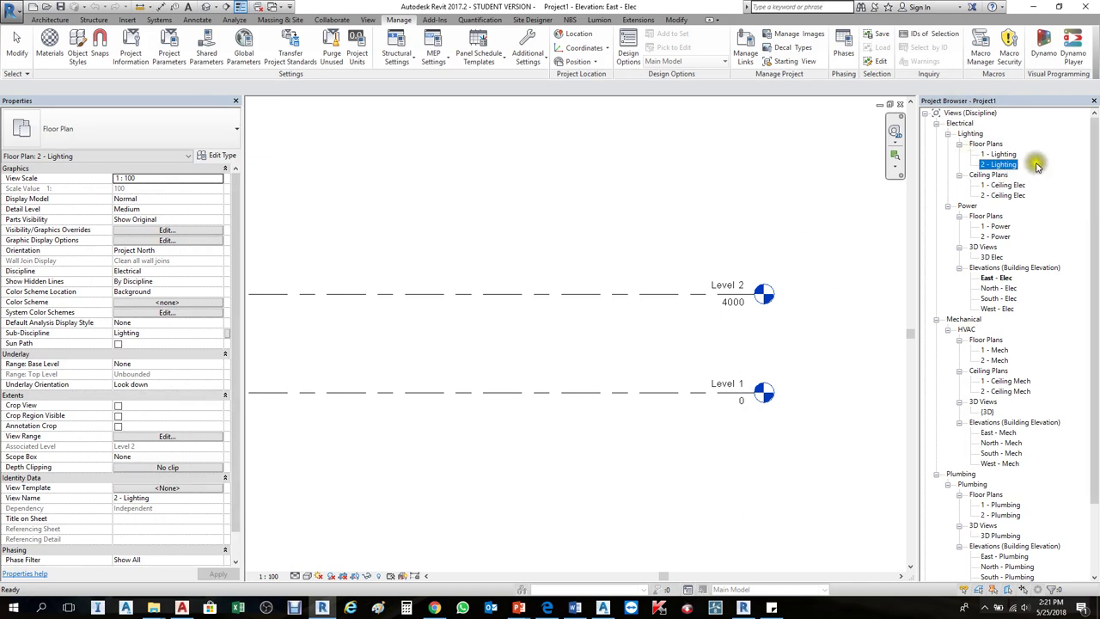
left_click(1003, 195)
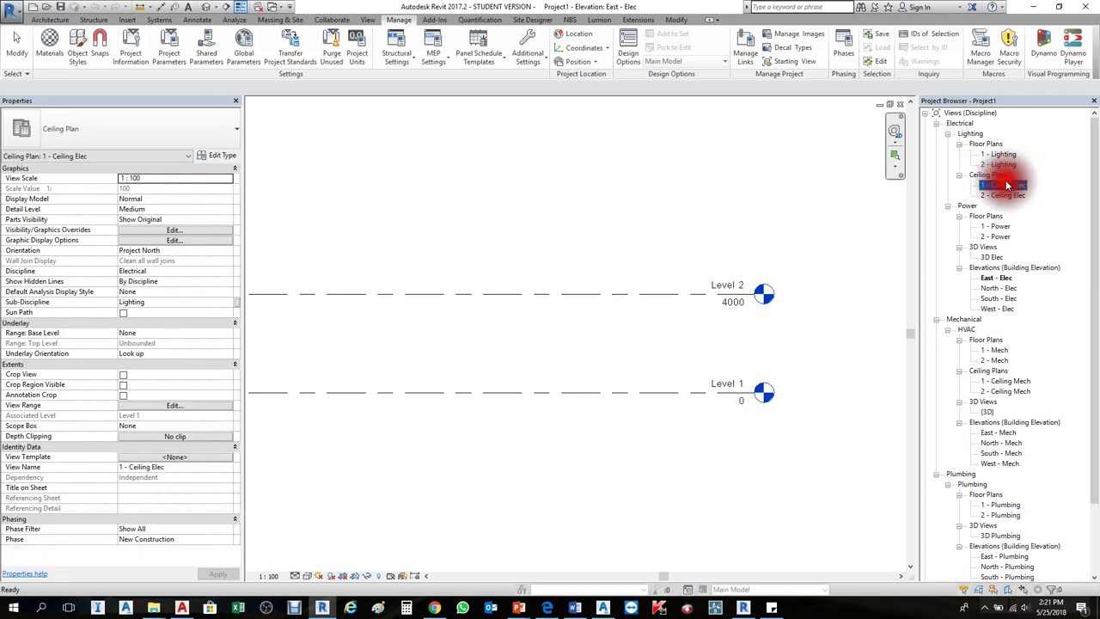
left_click(995, 236)
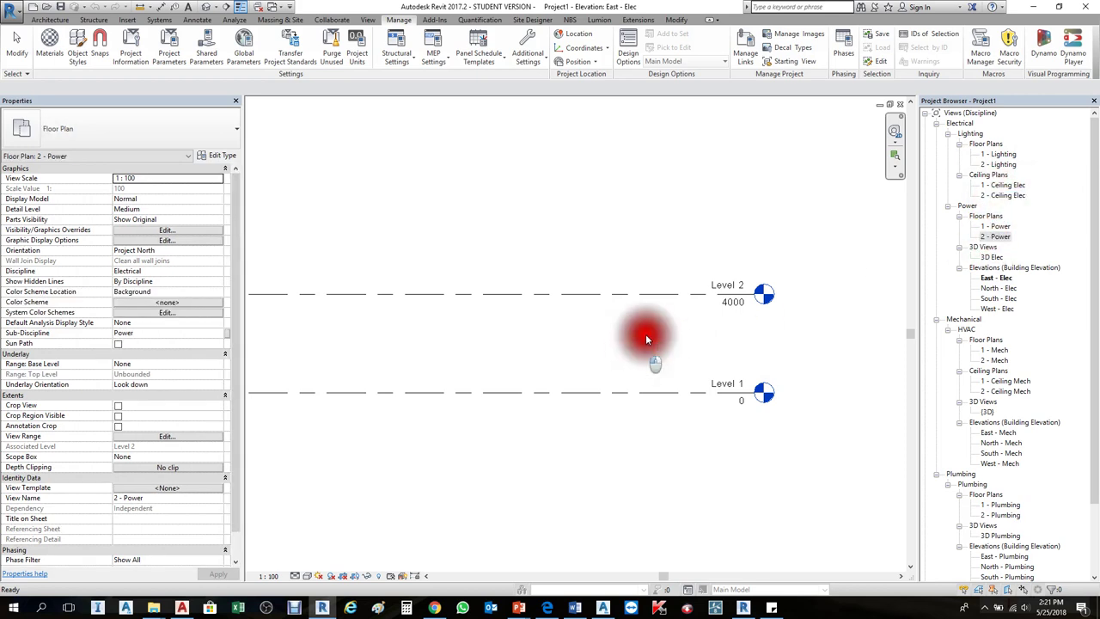
Check Level 1 and Level 2 again against the views listed for them, then clear the selection.
left_click(653, 393)
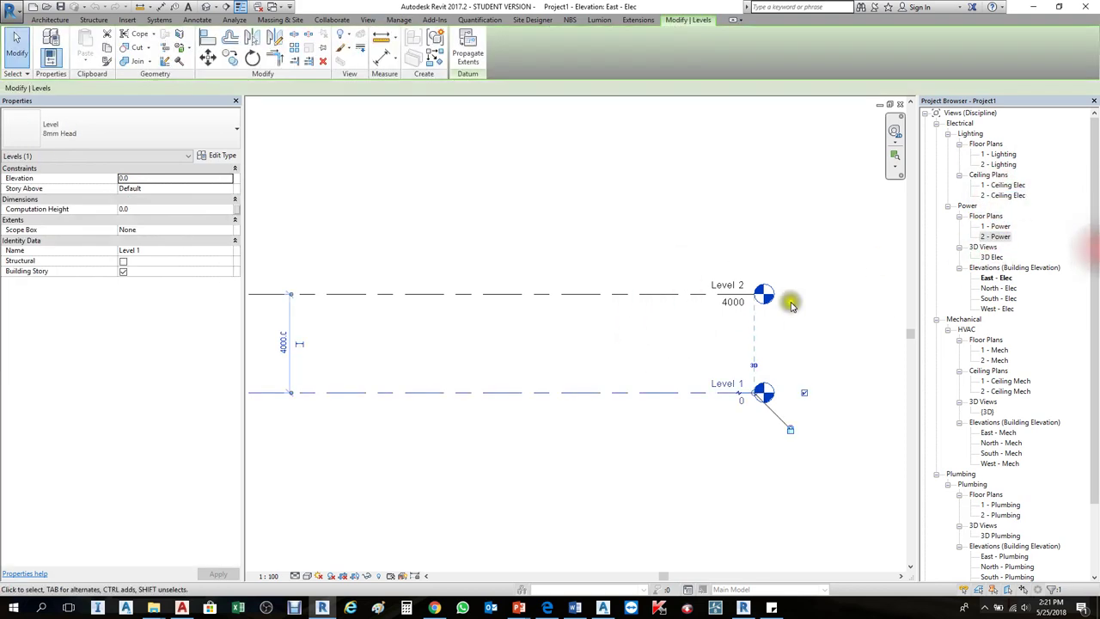
left_click(676, 295)
left_click(679, 296)
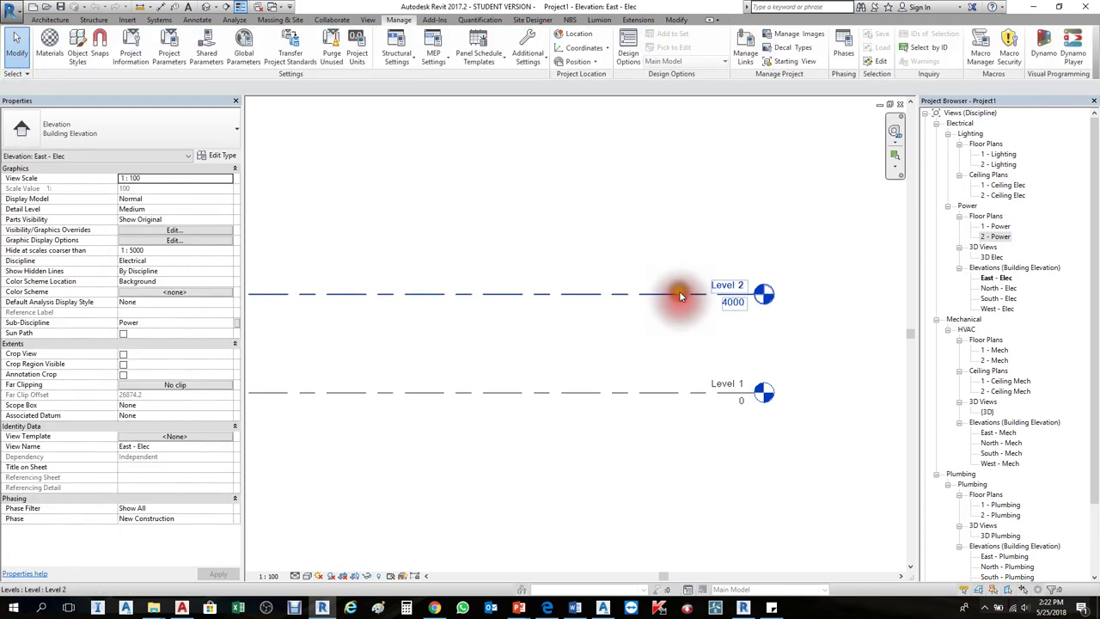
left_click(679, 295)
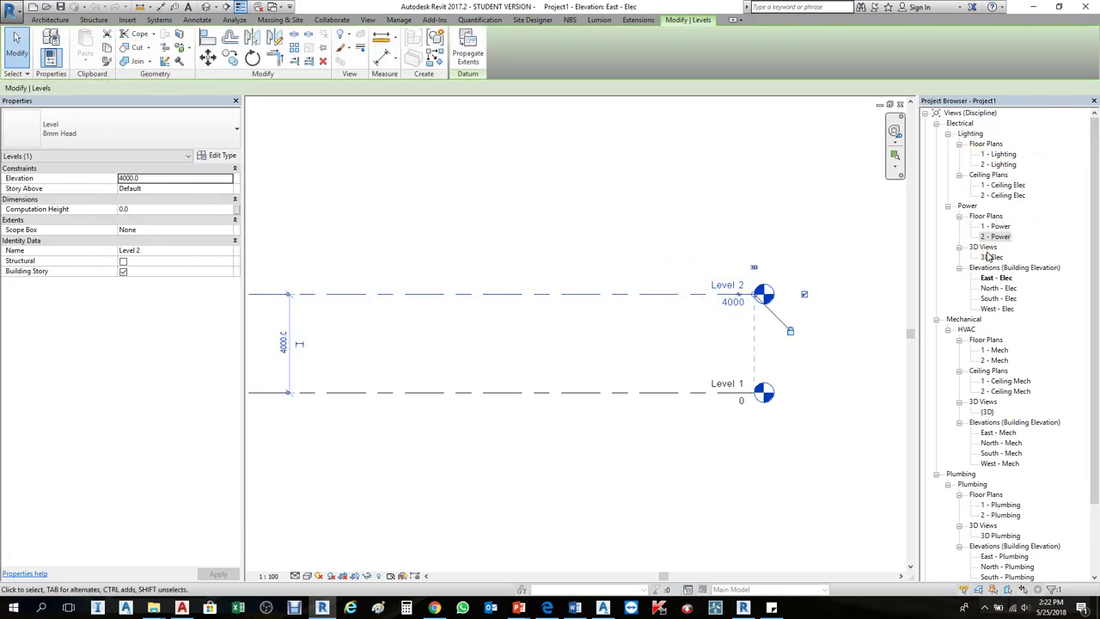
left_click(675, 262)
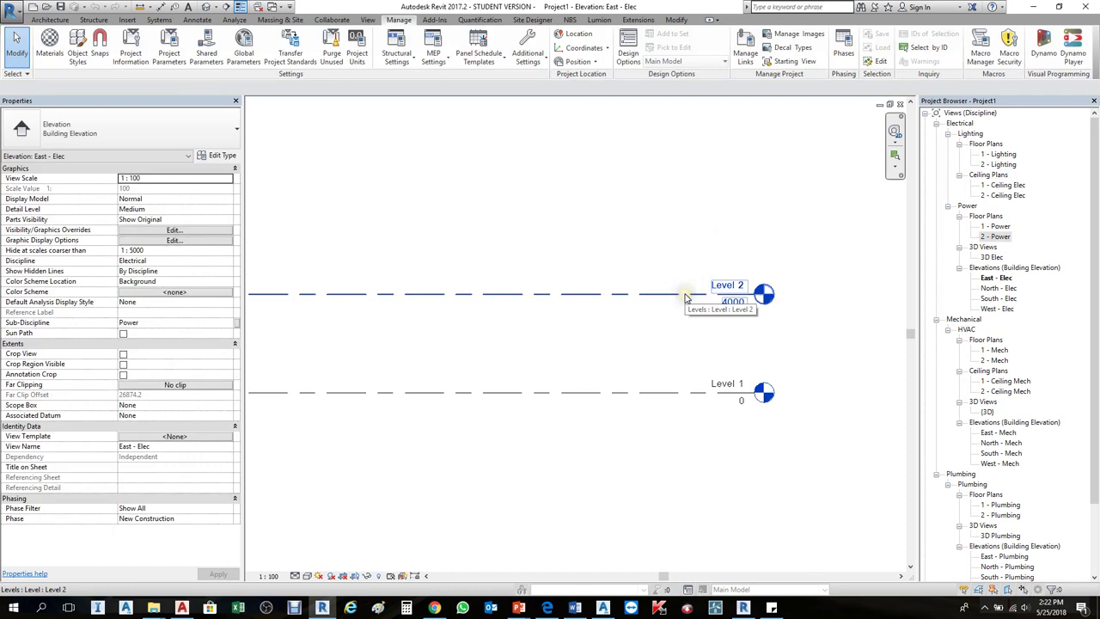
Delete Level 2 in the East - Elec elevation together with the views that belong to it.
left_click(683, 293)
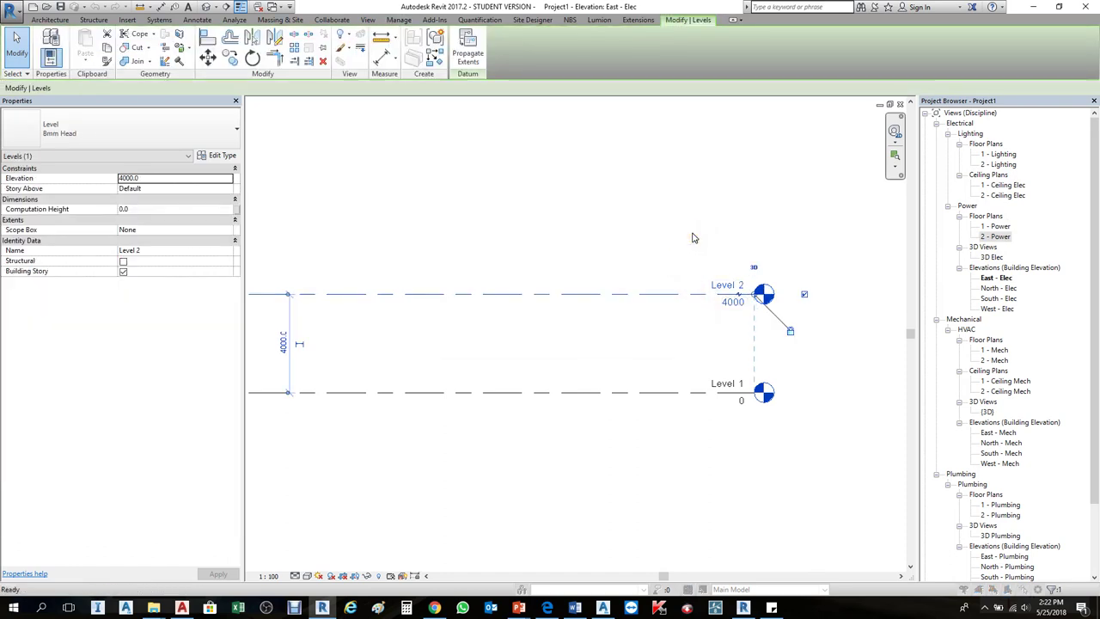
key("Delete")
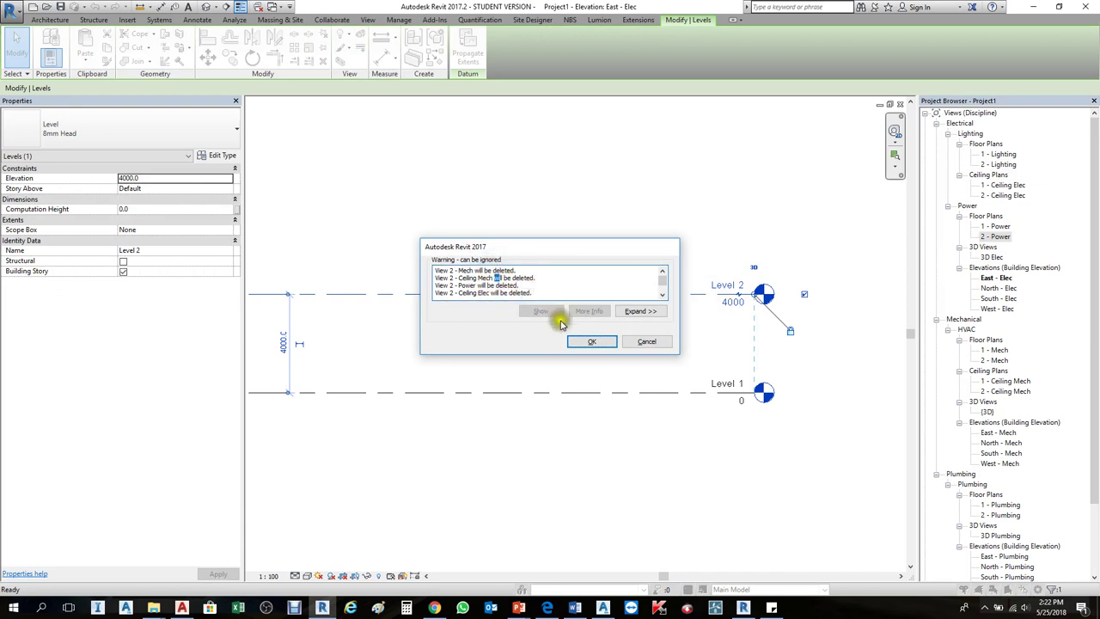
left_click(590, 341)
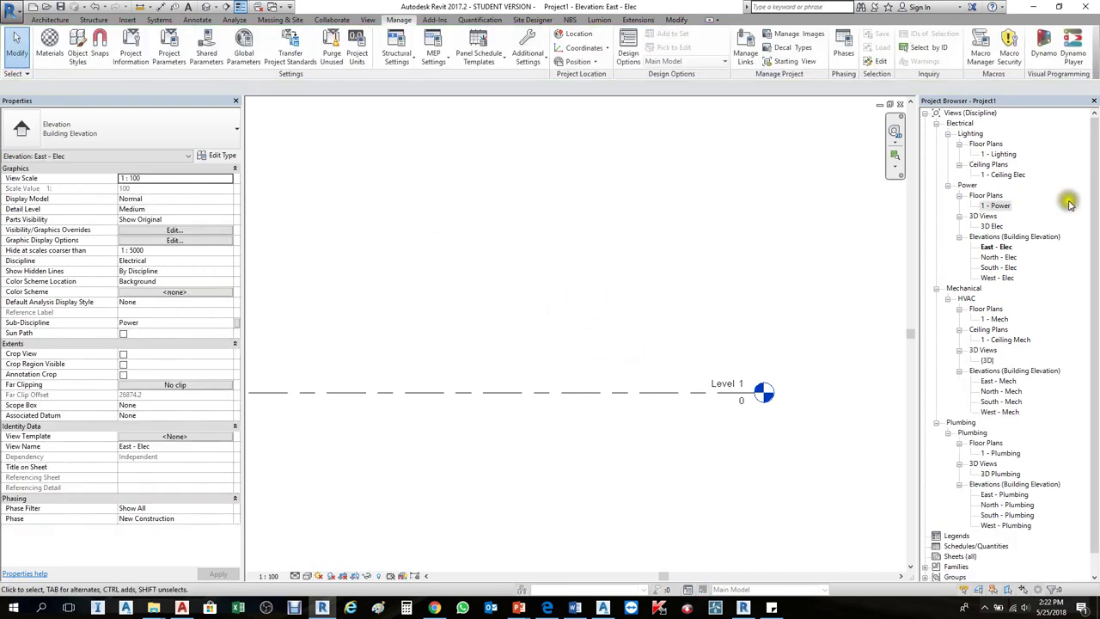
Check the lighting plan, ceiling plan, power plan and elevations left under the Electrical discipline, then clear the selection.
left_click(997, 154)
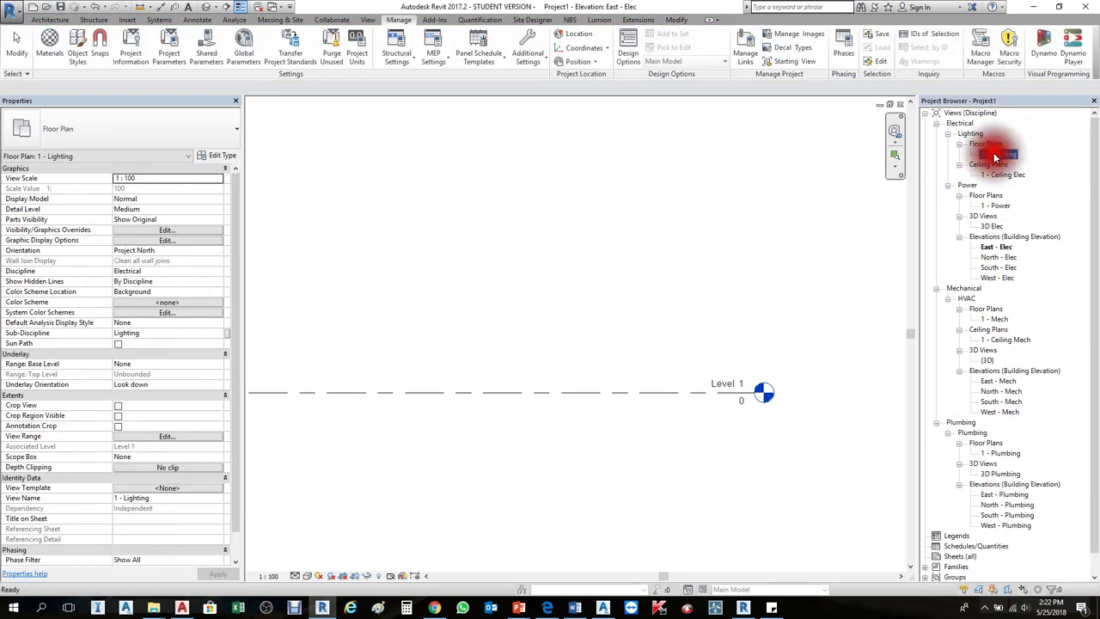
left_click(1002, 175)
left_click(995, 205)
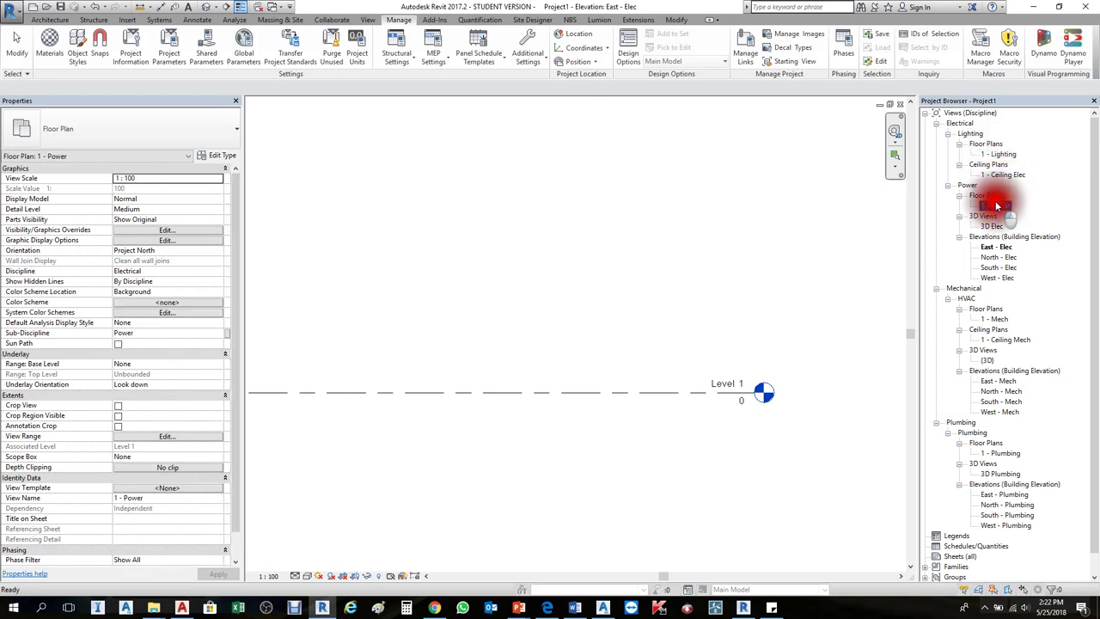
left_click(996, 256)
left_click(442, 248)
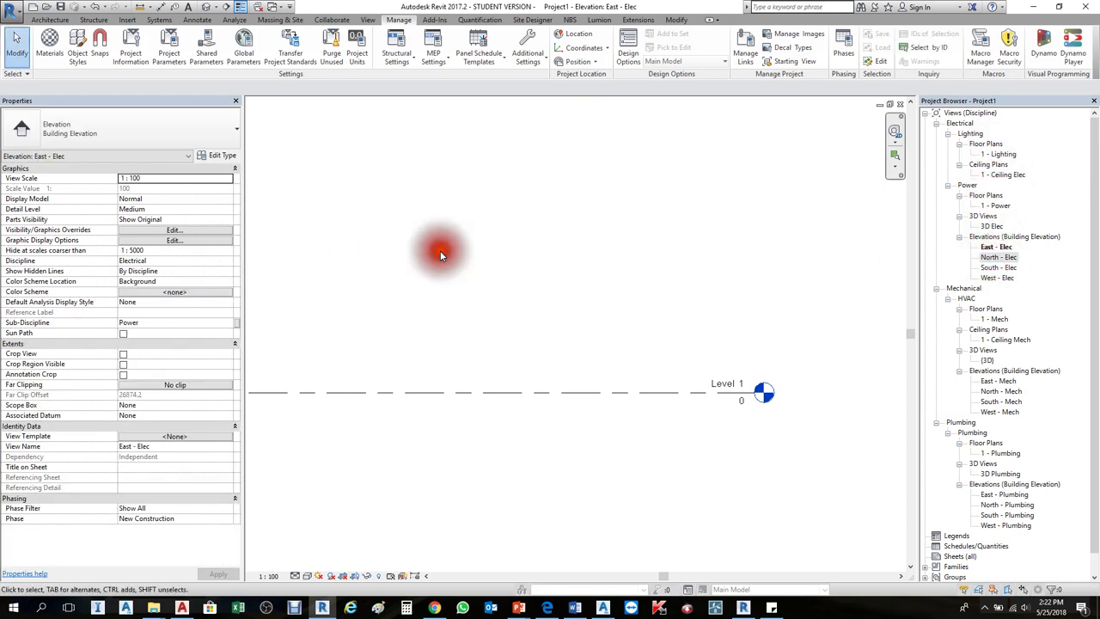
Link the Arch-1 Revit model into the project with Auto - Origin to Origin positioning.
mouse_move(493, 285)
middle_mouse_down()
mouse_move(549, 307)
mouse_move(550, 335)
middle_mouse_up()
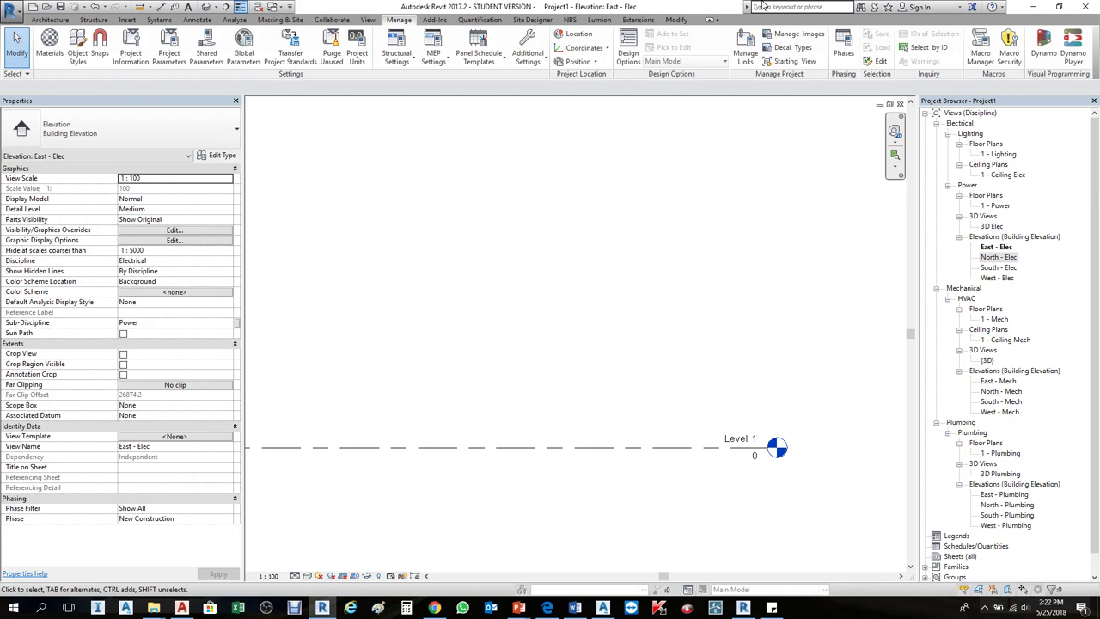
left_click(748, 48)
left_click(386, 173)
left_click(127, 20)
left_click(45, 41)
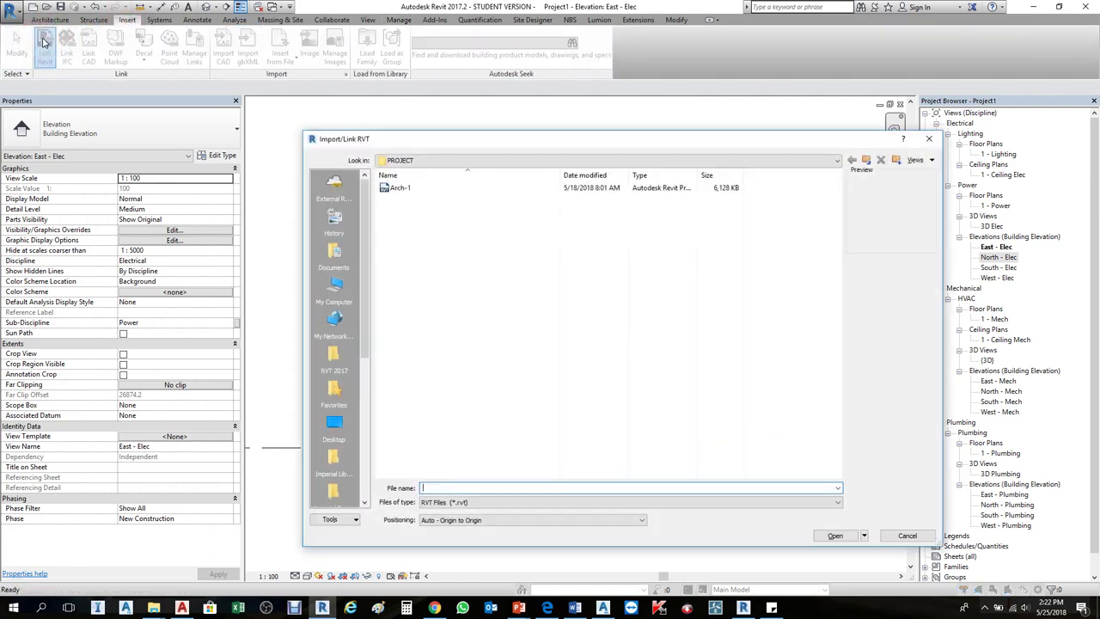
left_click(394, 187)
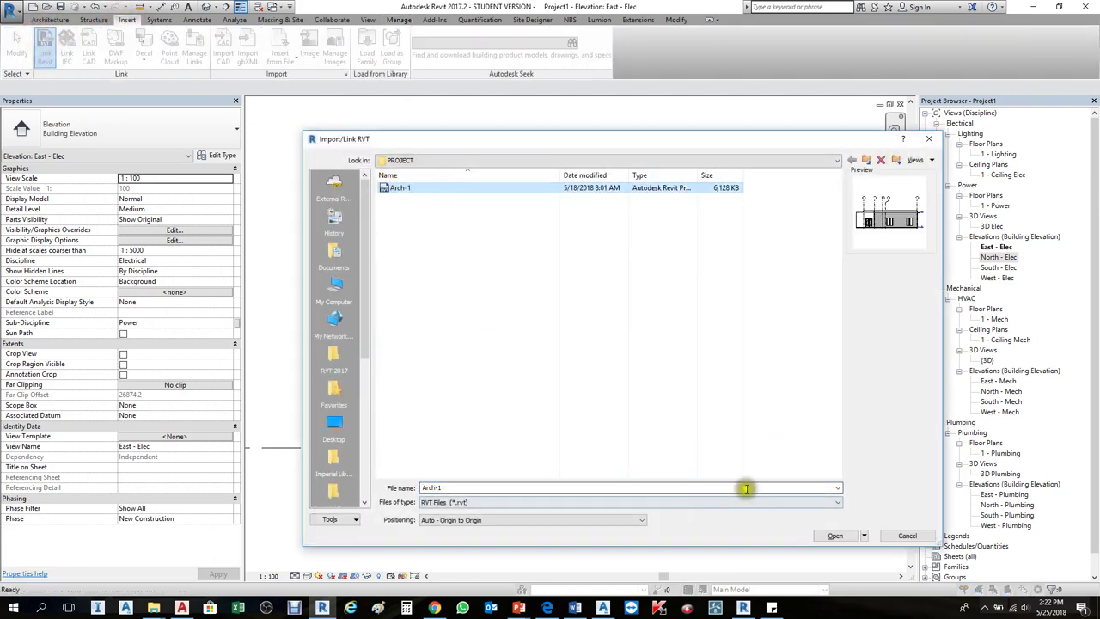
left_click(835, 534)
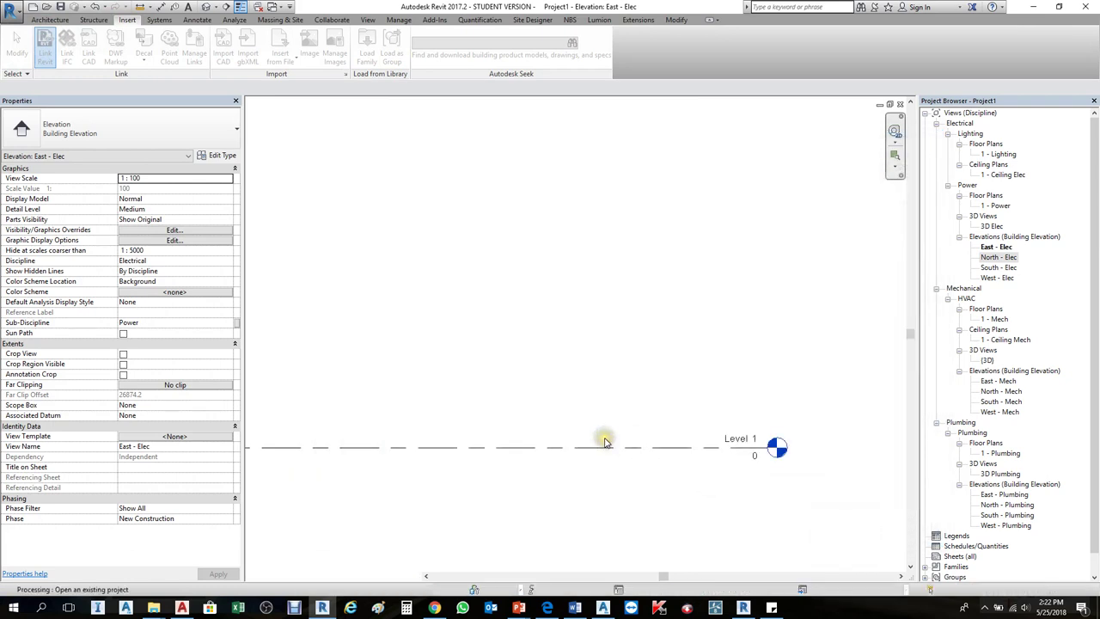
Compare the linked architectural model's 1F and GF levels with the project's Level 1 in the elevation.
scroll(604, 442, "up", 2)
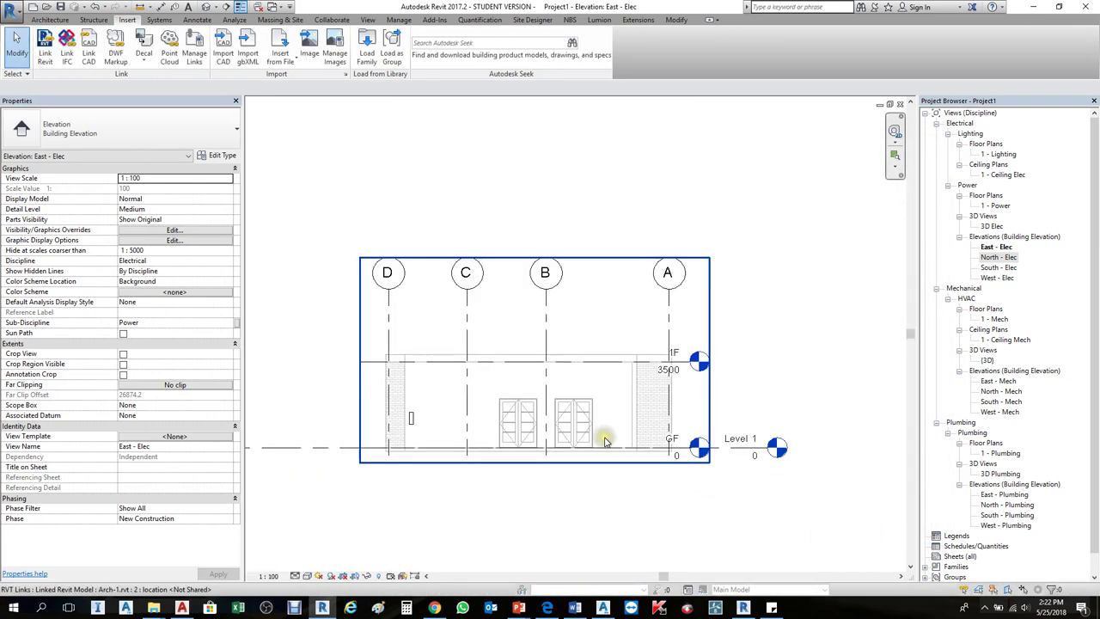
scroll(717, 469, "down", 2)
scroll(724, 405, "up", 2)
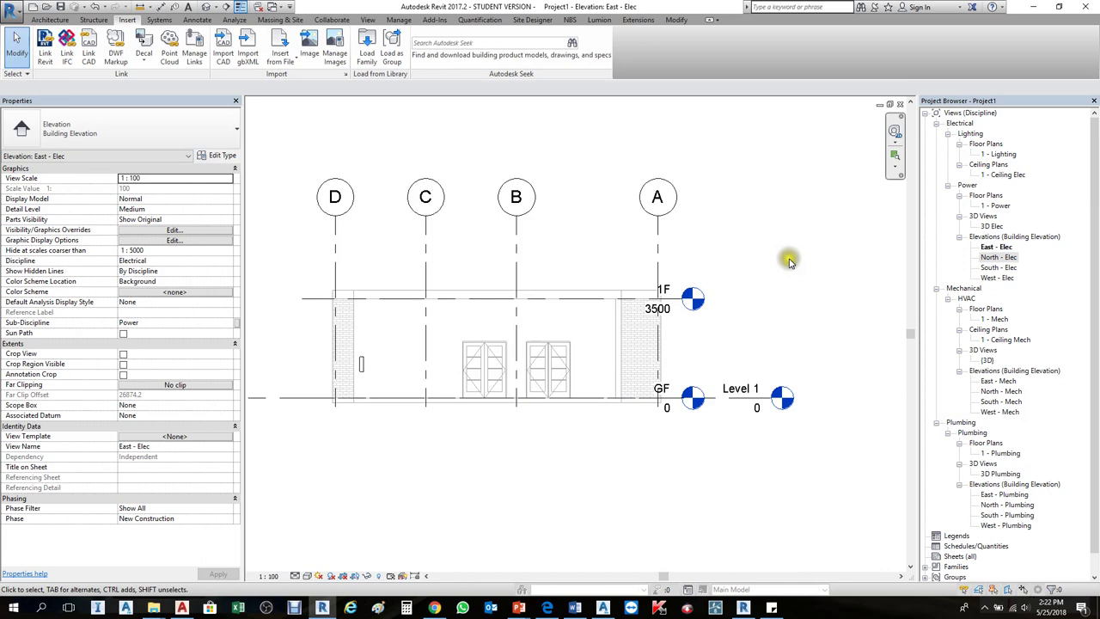
left_click(676, 275)
scroll(677, 284, "up", 2)
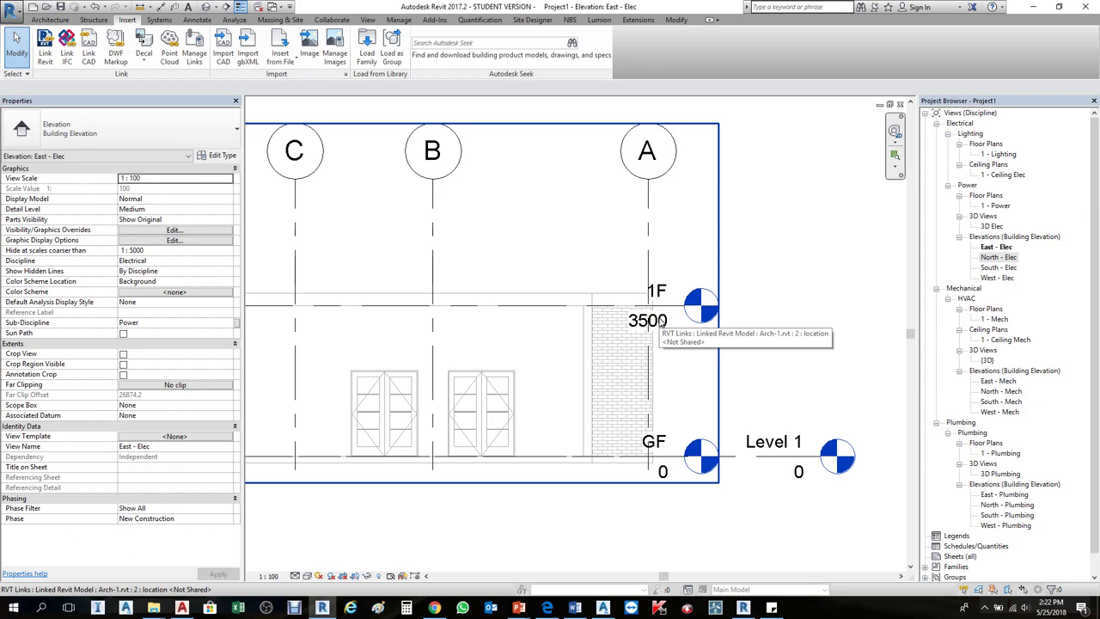
left_click(696, 341)
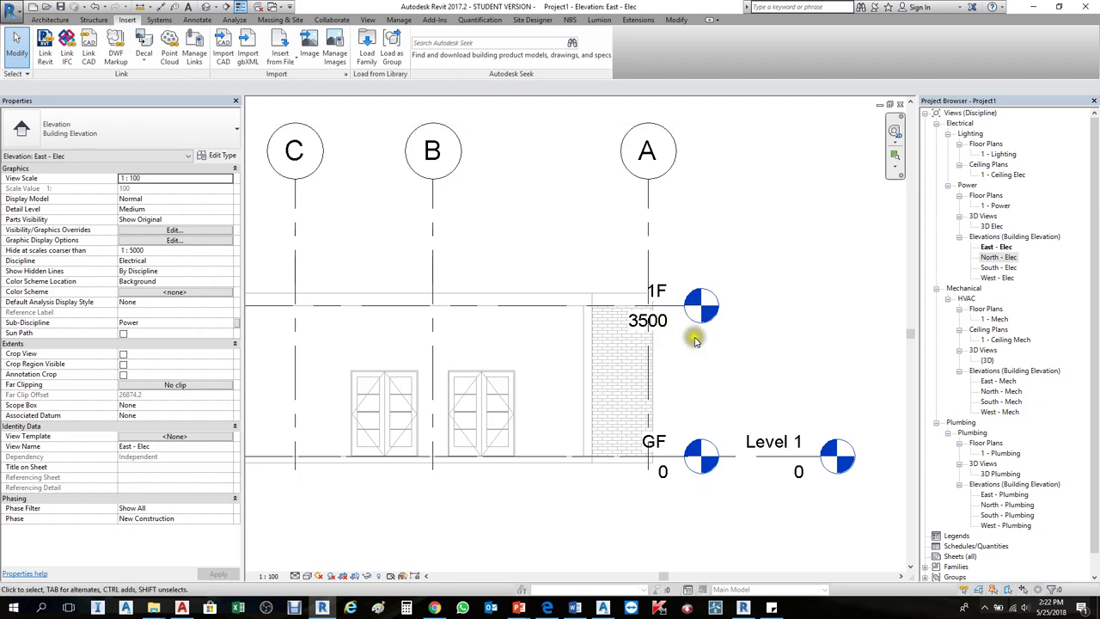
Select the project's Level 1 line to inspect its name and elevation against the linked GF level, then deselect it.
left_click(789, 457)
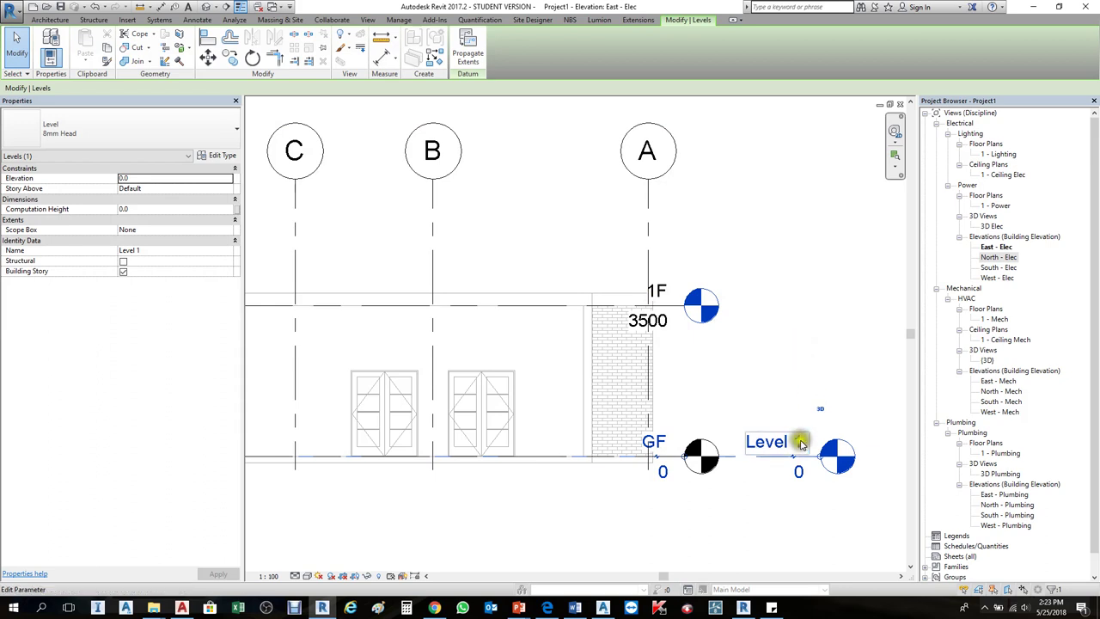
left_click(776, 441)
left_click(778, 370)
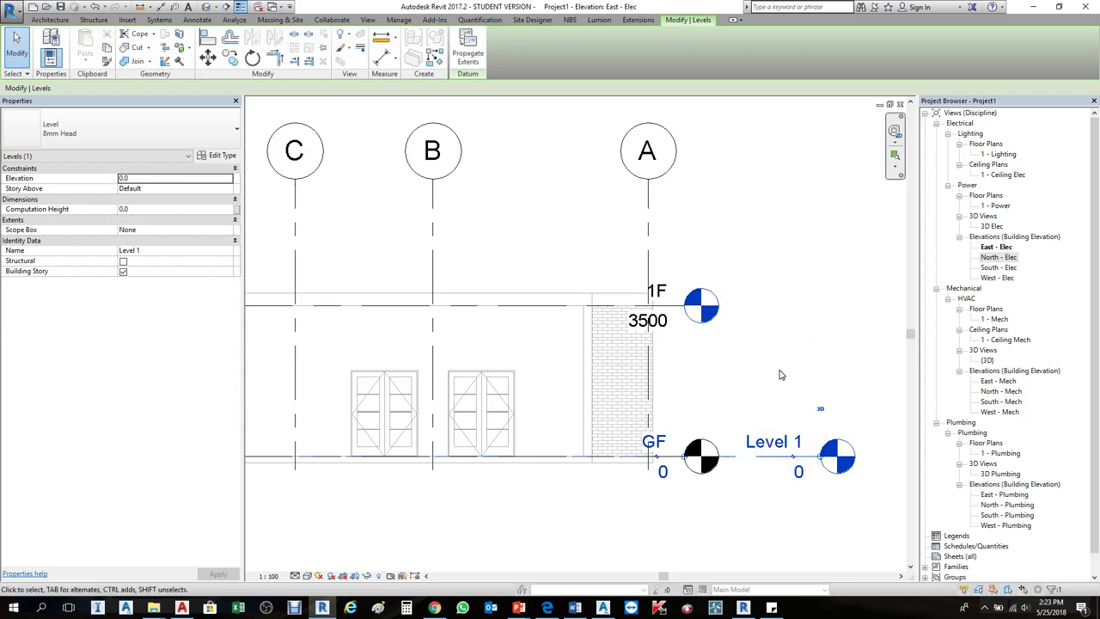
left_click(791, 346)
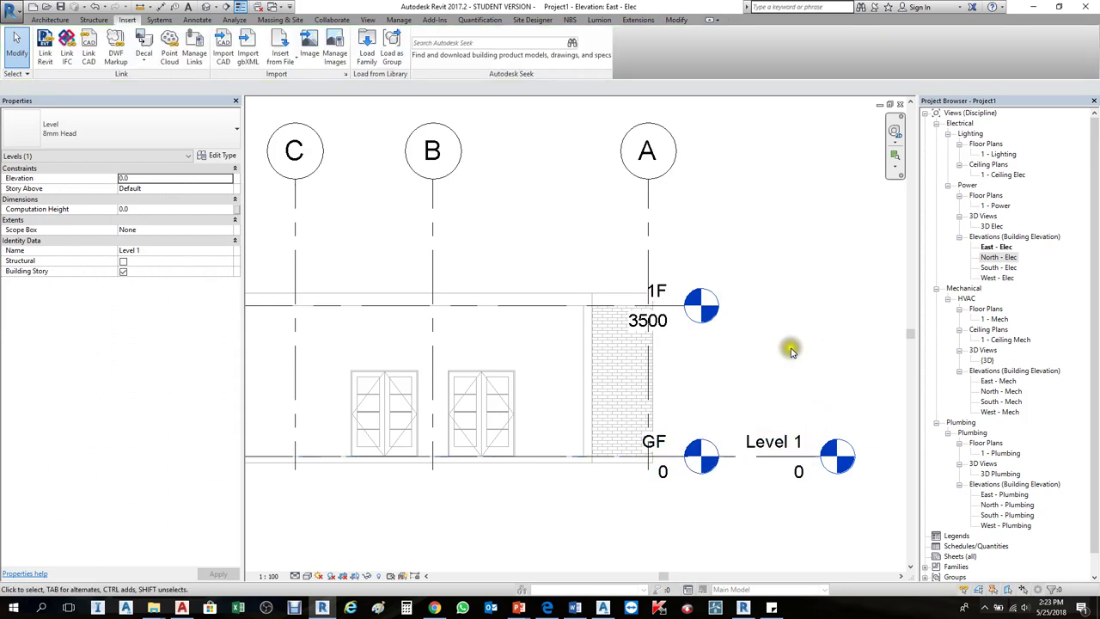
left_click(770, 461)
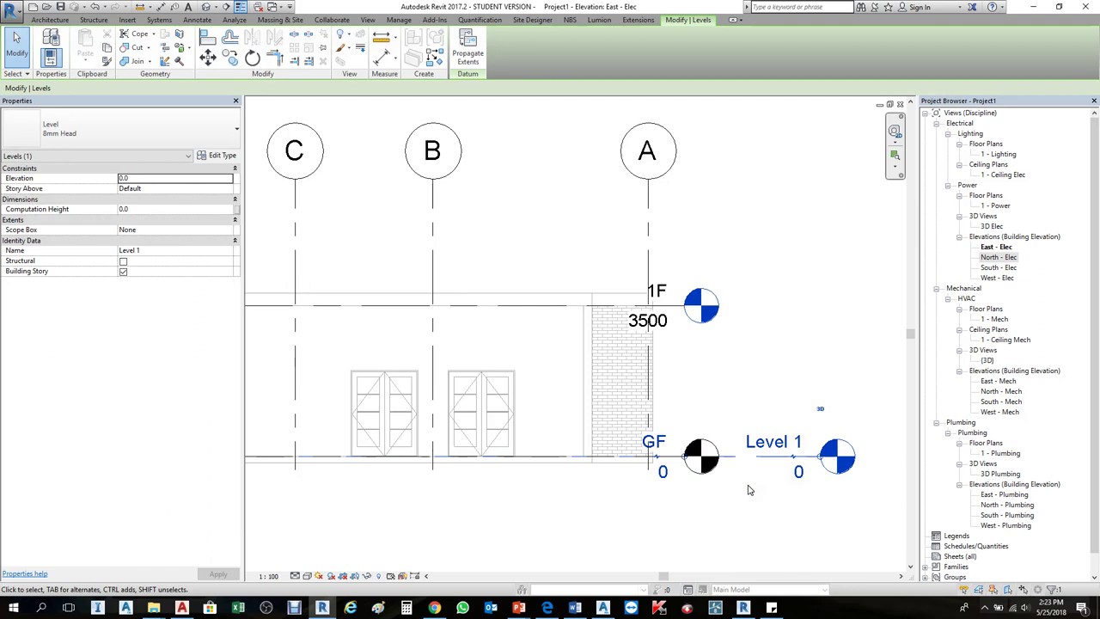
left_click(792, 378)
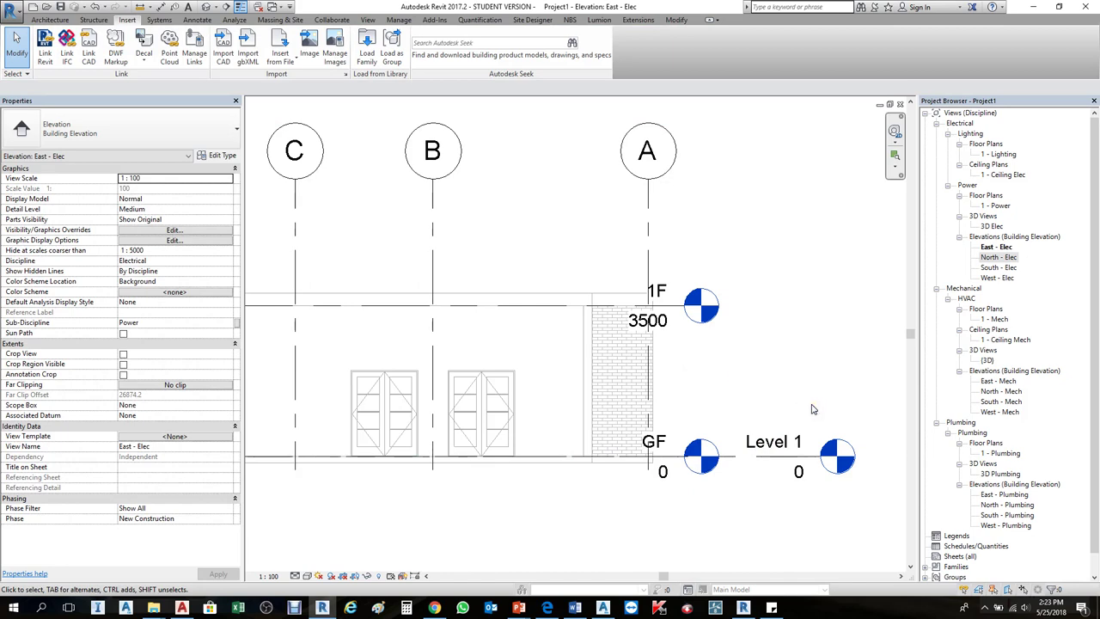
scroll(802, 455, "up", 1)
scroll(720, 297, "down", 3)
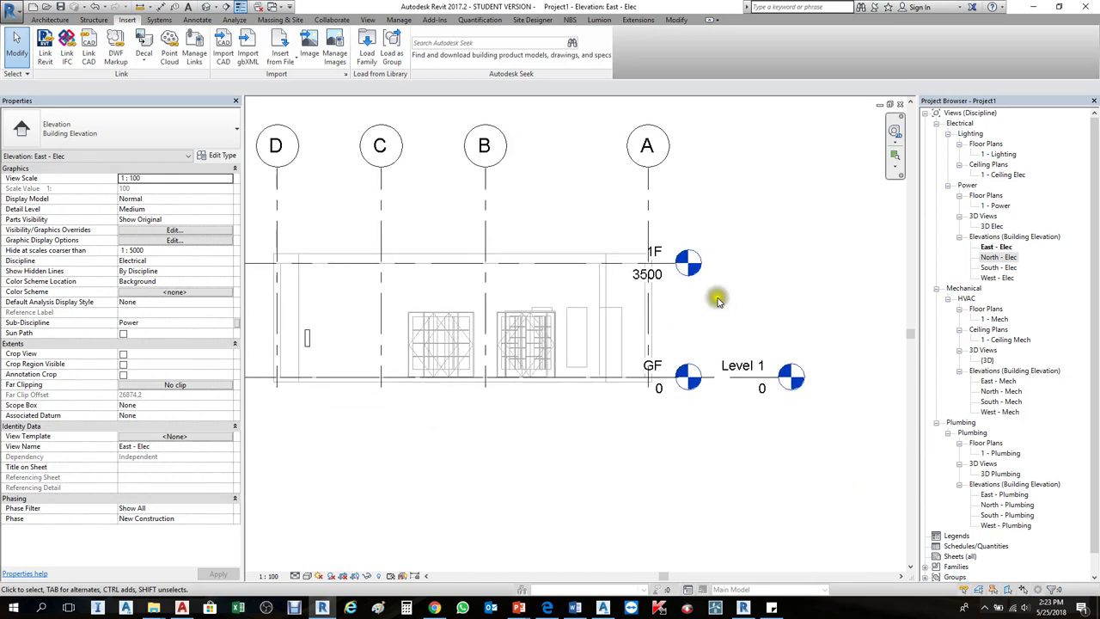
scroll(758, 284, "down", 1)
scroll(758, 284, "down", 1)
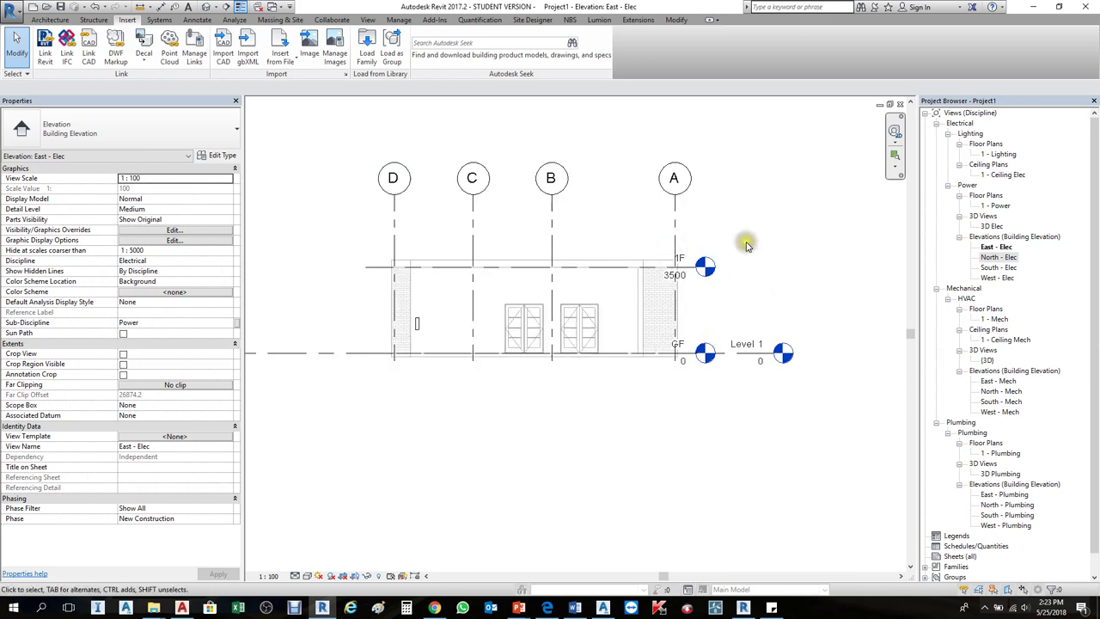
middle_click_drag(756, 245, 760, 297)
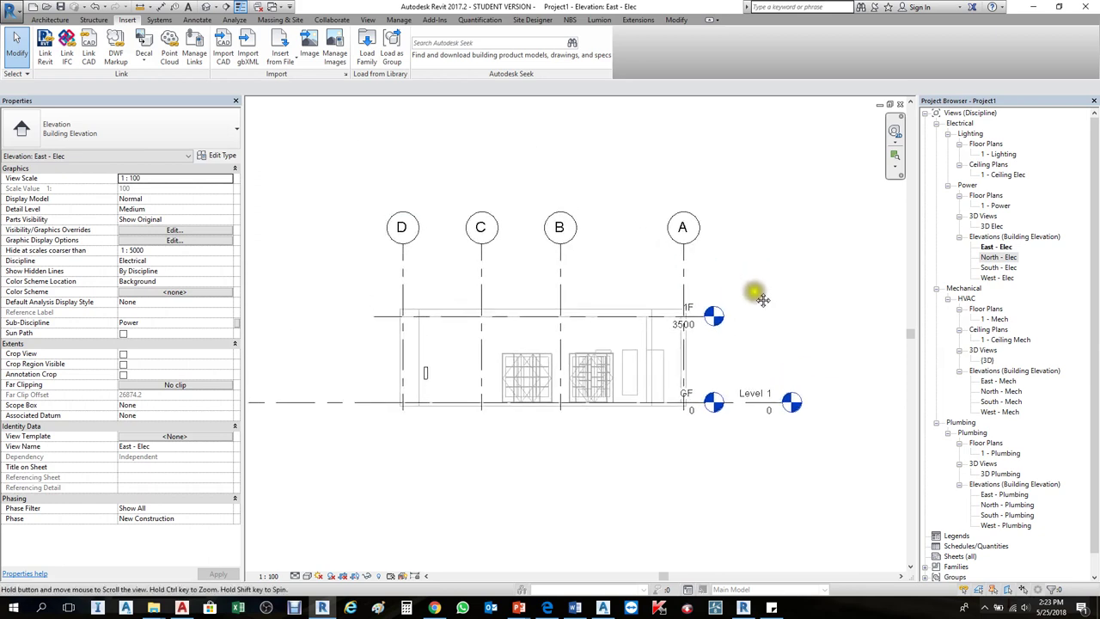
left_click(542, 322)
left_click(782, 285)
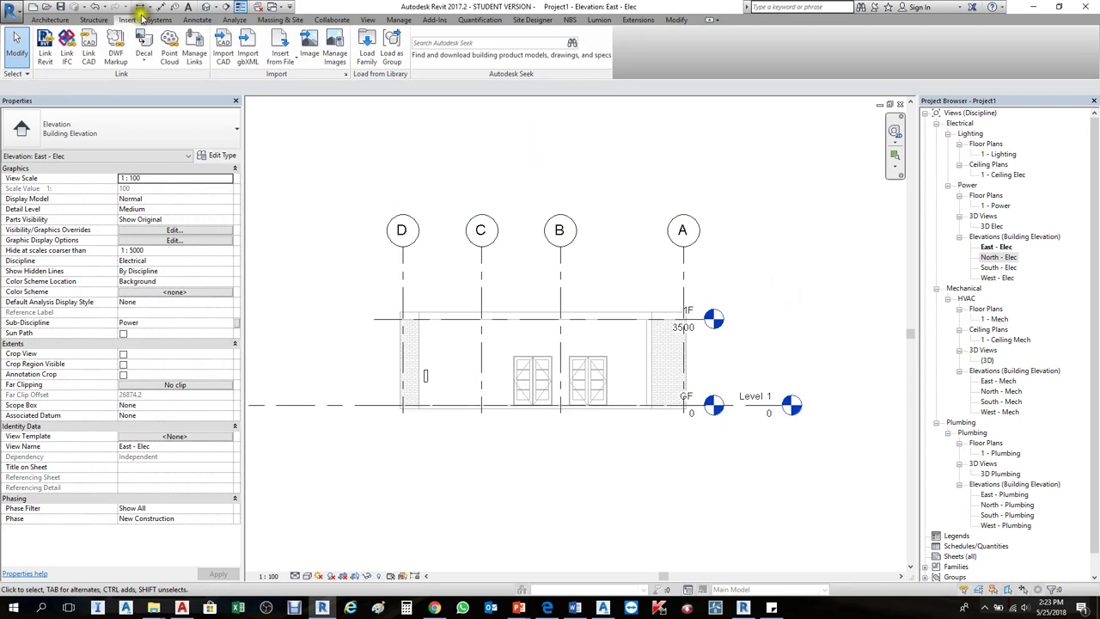
Unload the Arch-1.rvt link through Manage Links, confirm the unloading and apply it to the project.
left_click(400, 20)
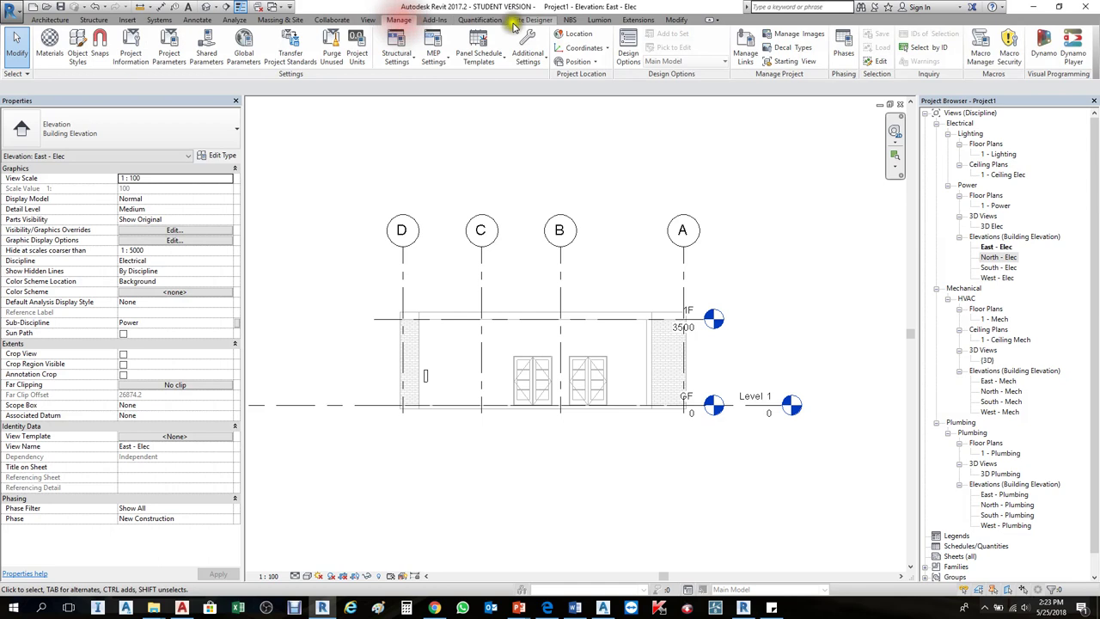
left_click(741, 47)
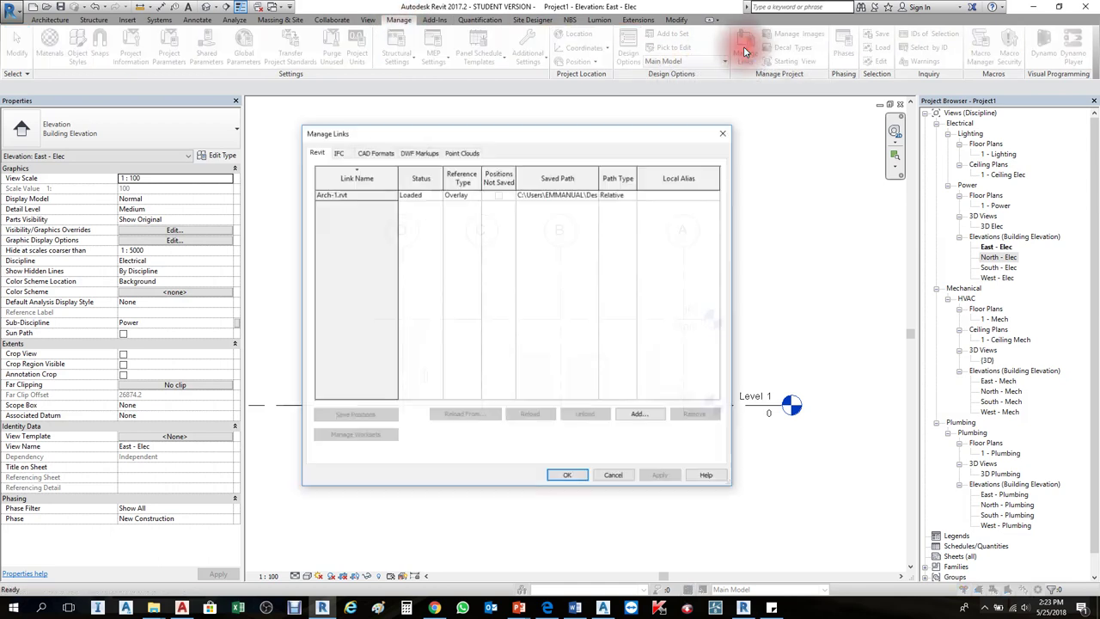
left_click(361, 195)
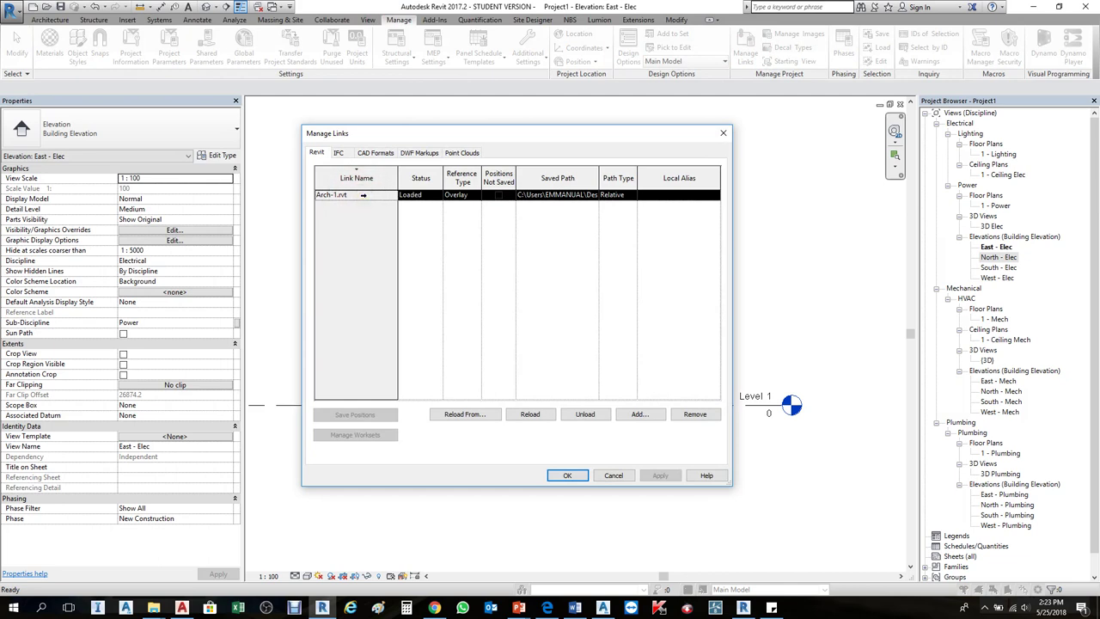
left_click(700, 420)
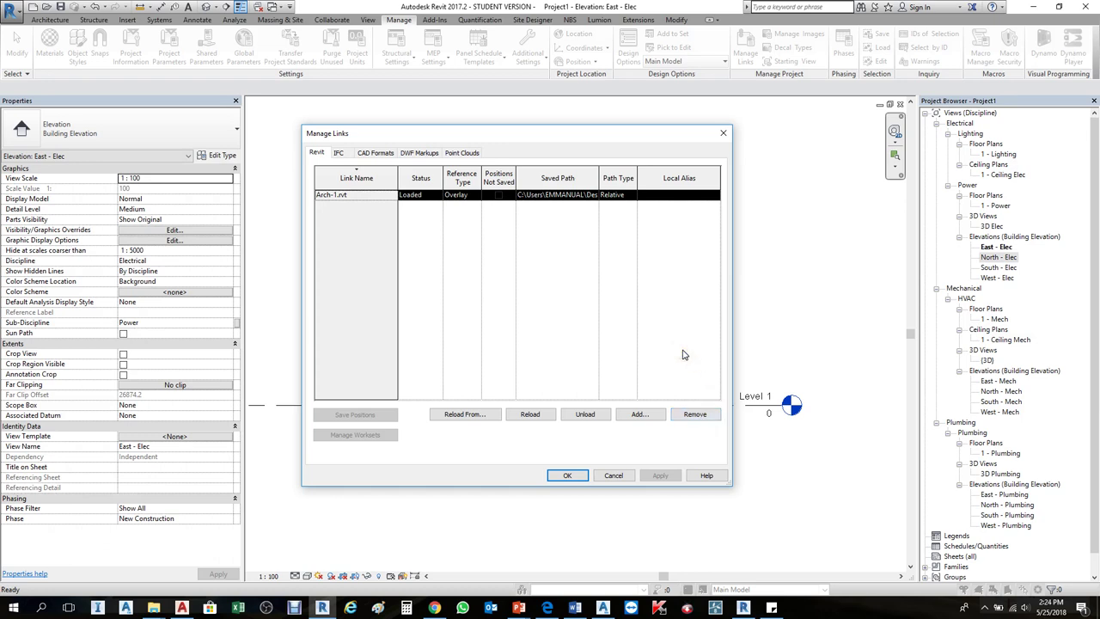
left_click(587, 413)
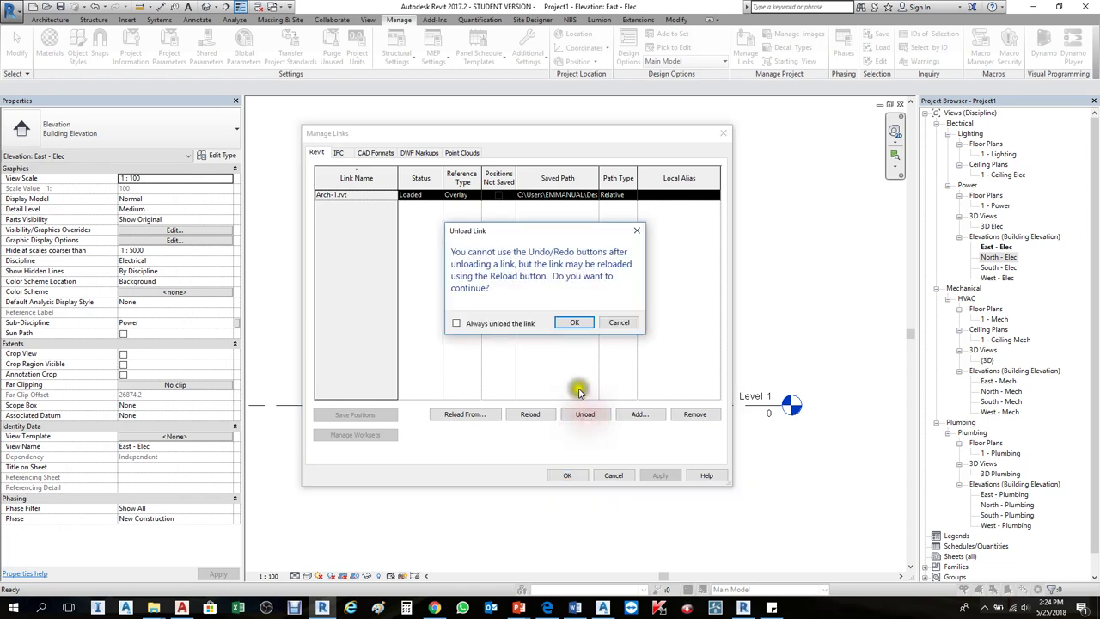
left_click(573, 388)
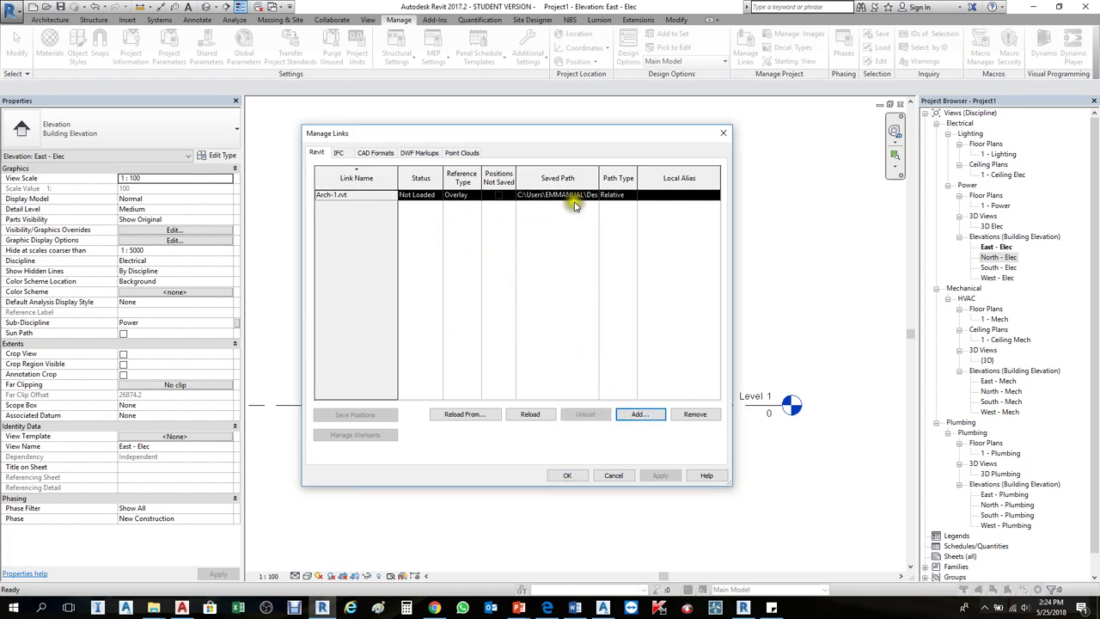
left_click_drag(432, 134, 646, 137)
left_click(776, 477)
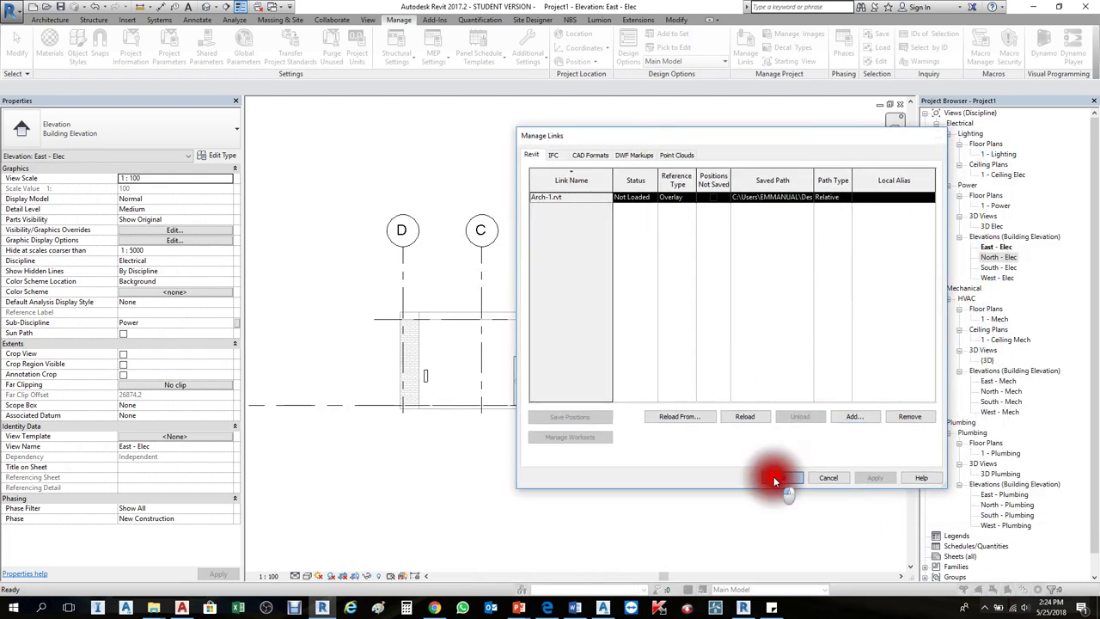
left_click(584, 449)
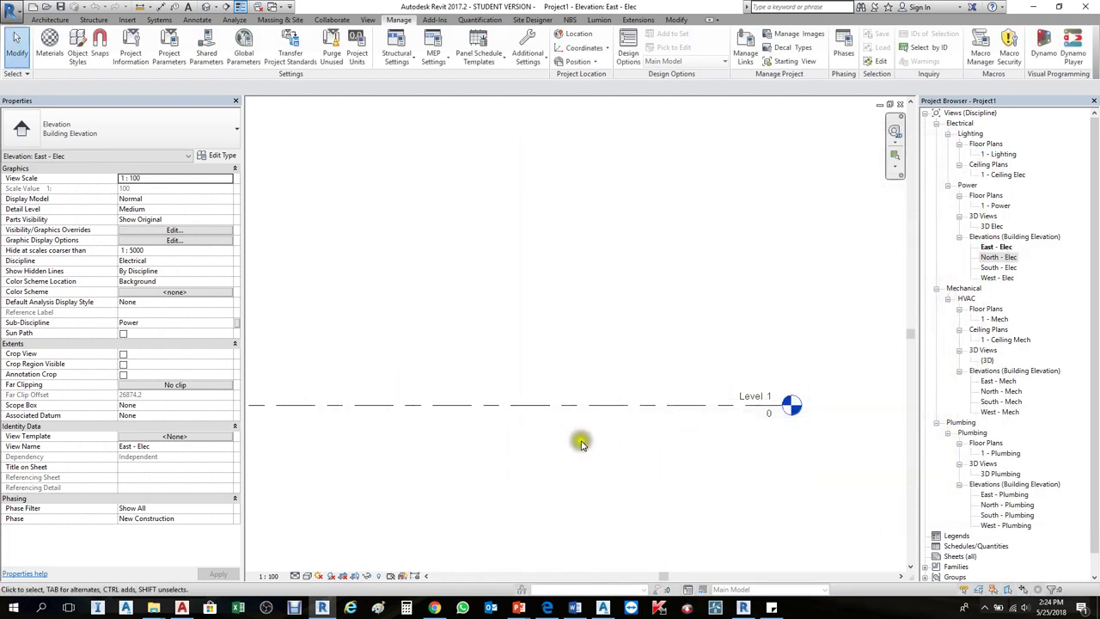
Reload the Arch-1.rvt link through Manage Links and accept the change.
left_click(746, 48)
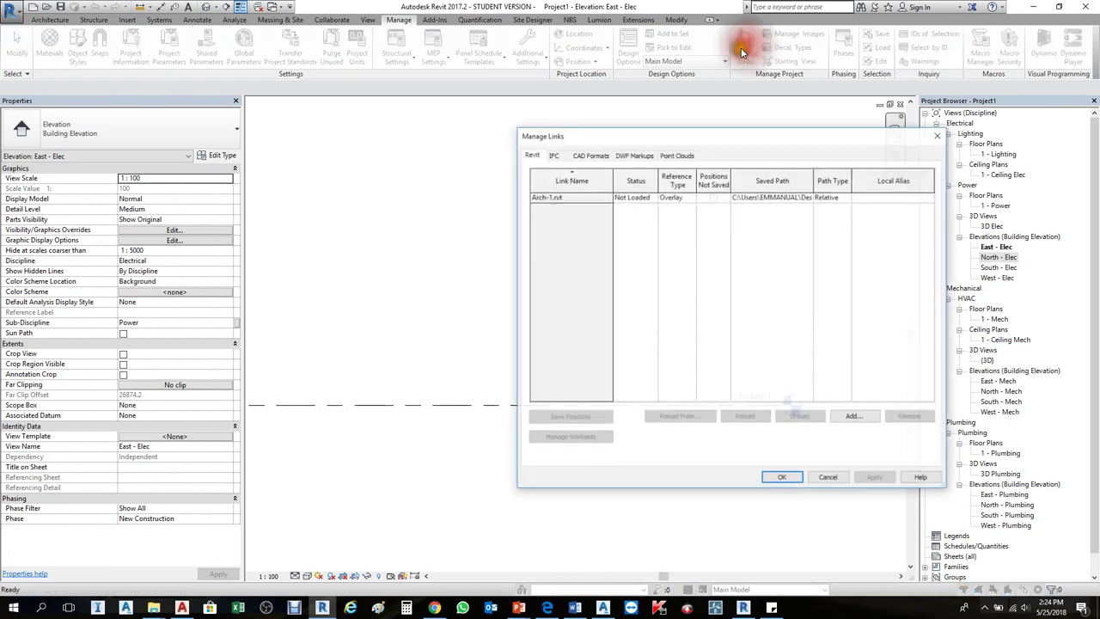
left_click(589, 196)
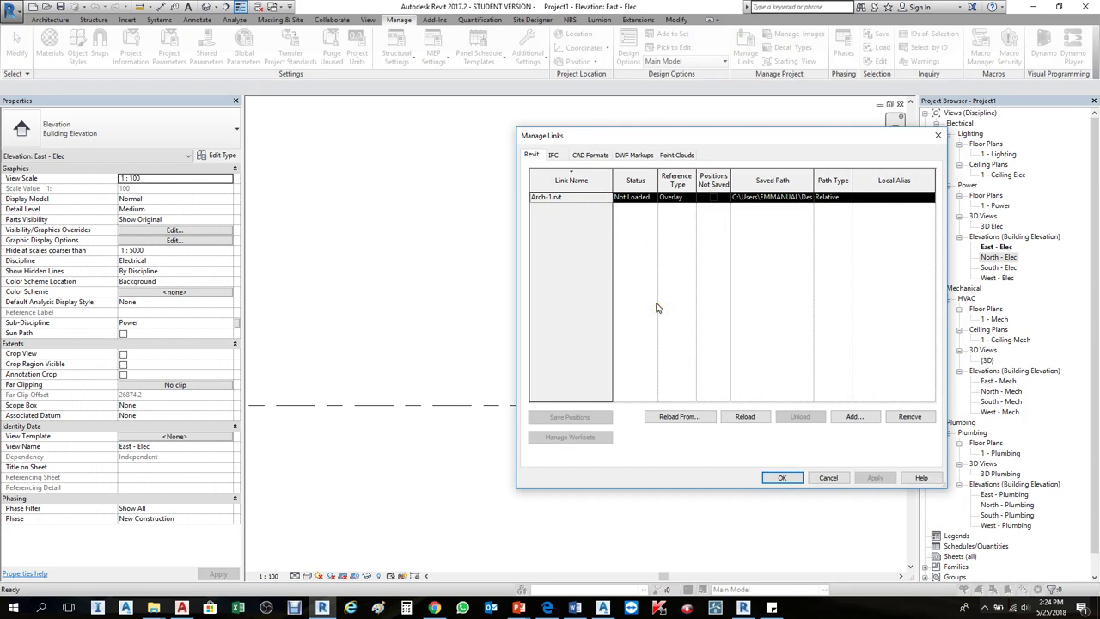
left_click(745, 421)
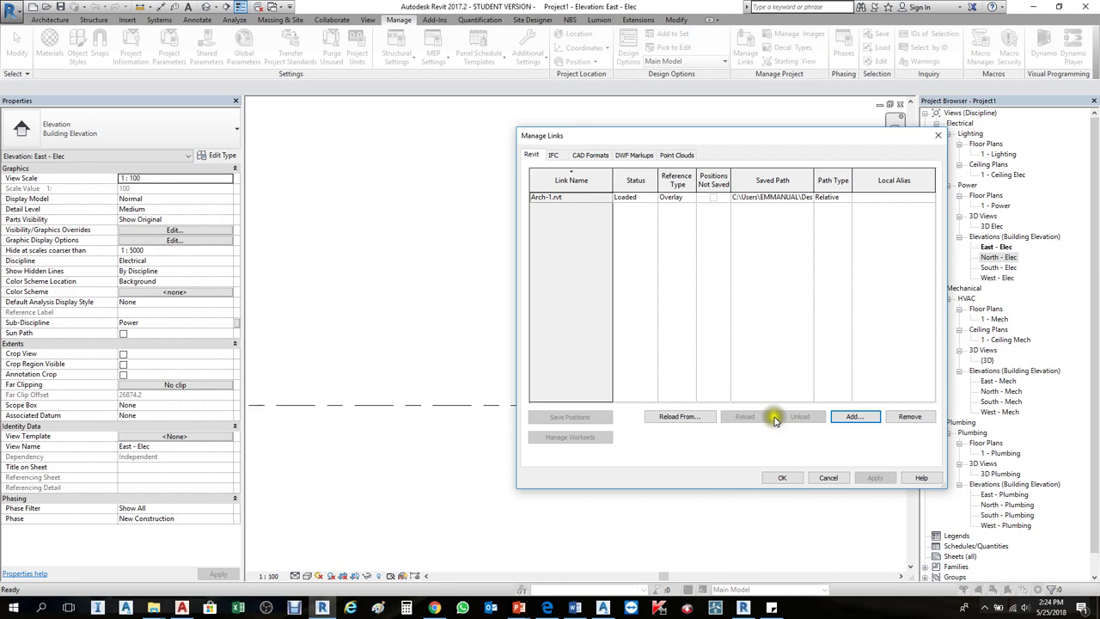
left_click(782, 478)
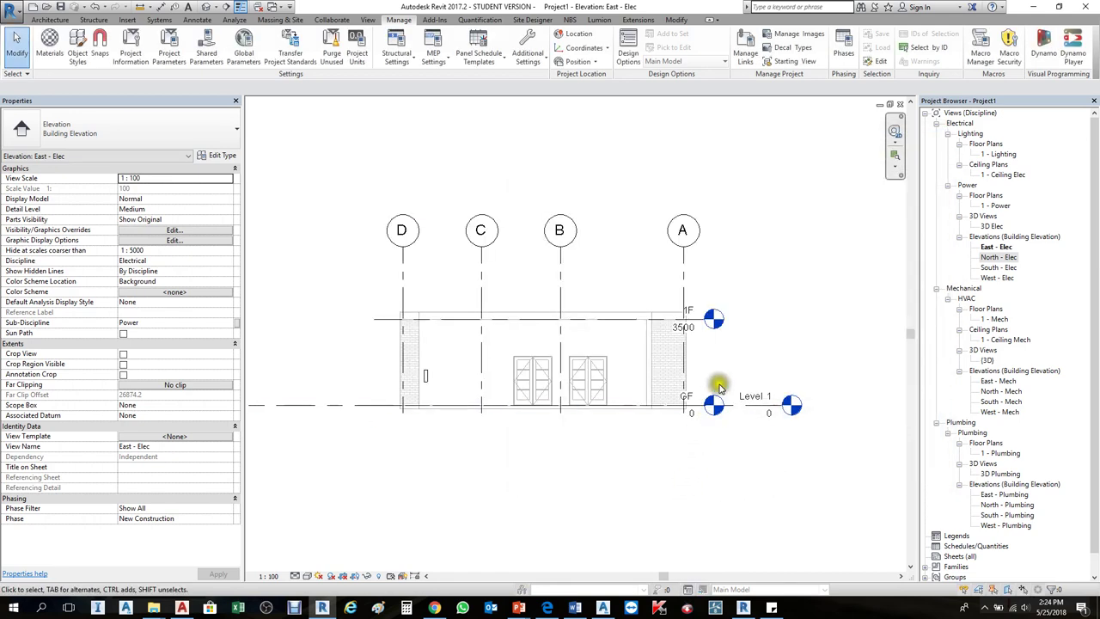
Unload the Arch-1.rvt architectural link from the project again and accept the change.
left_click(746, 53)
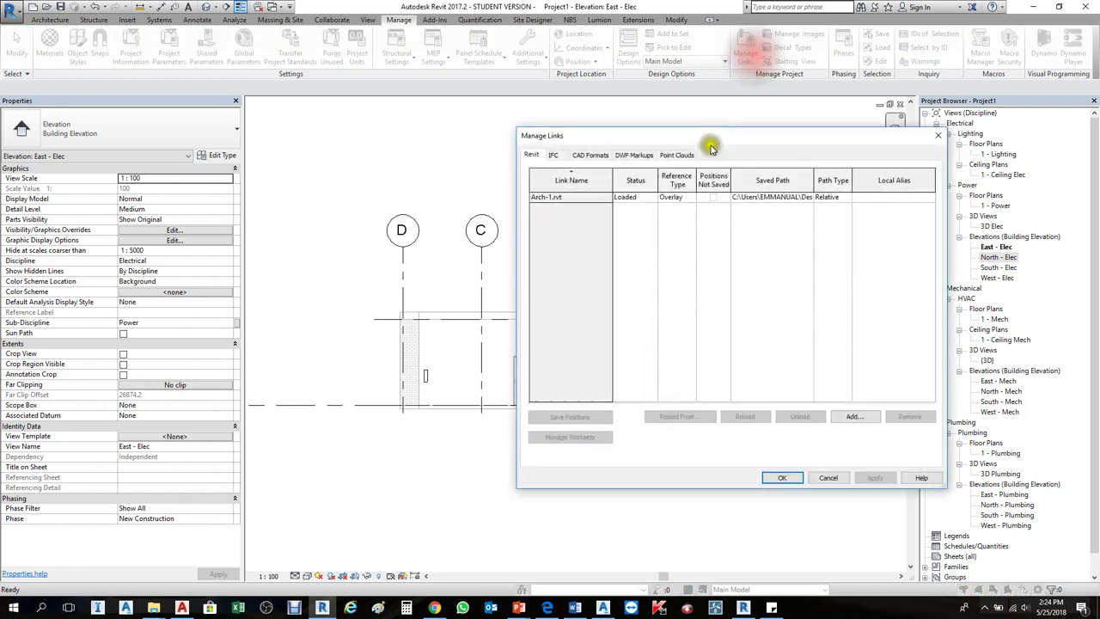
left_click(635, 196)
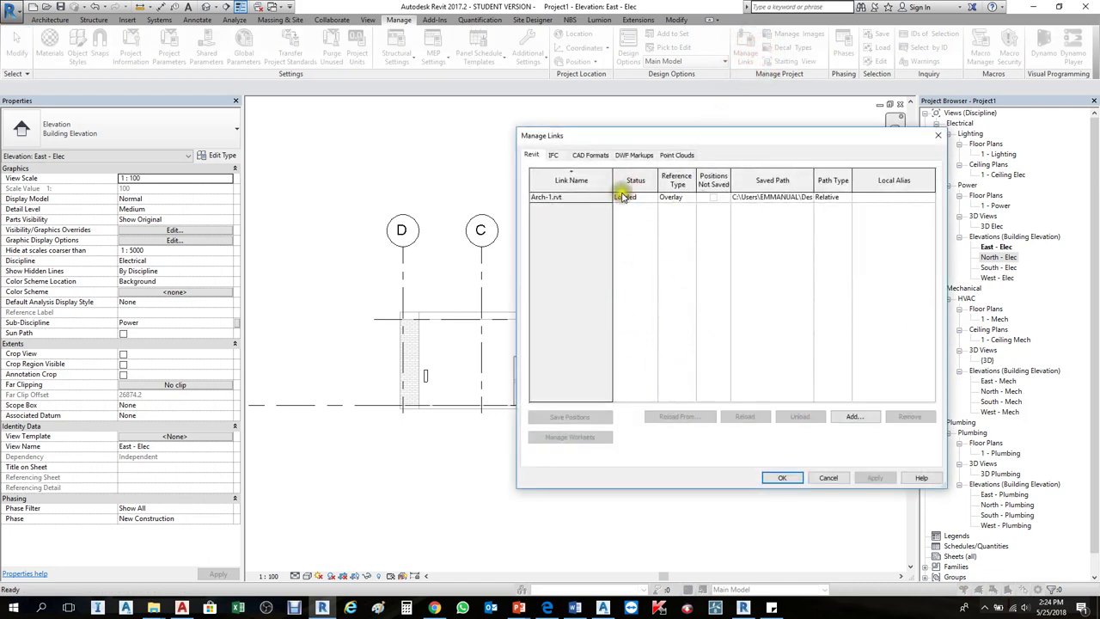
left_click(571, 197)
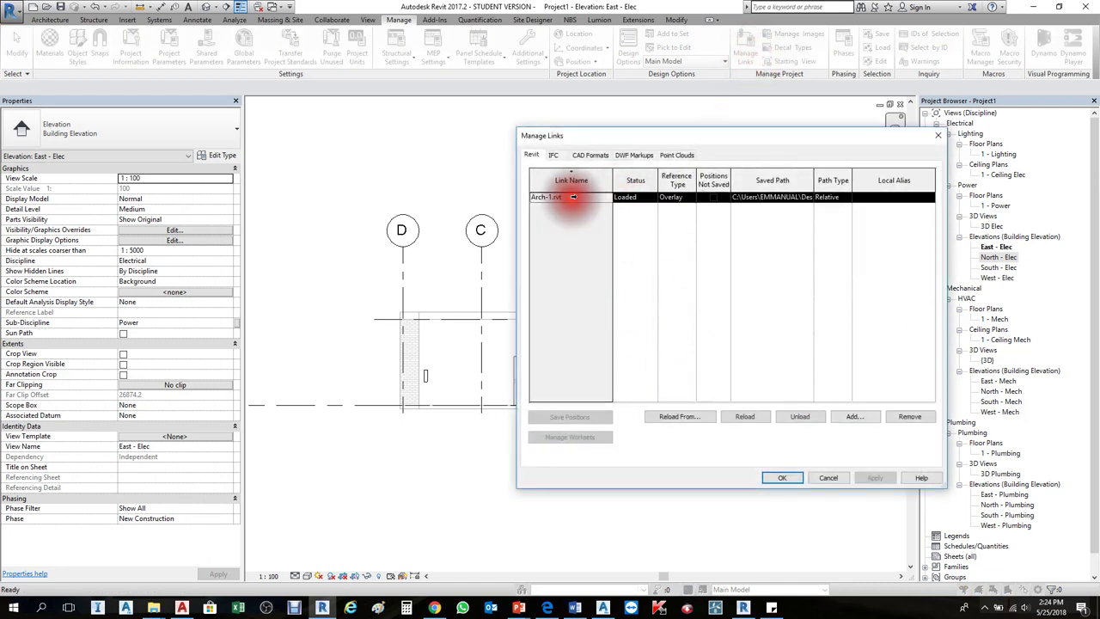
left_click(799, 417)
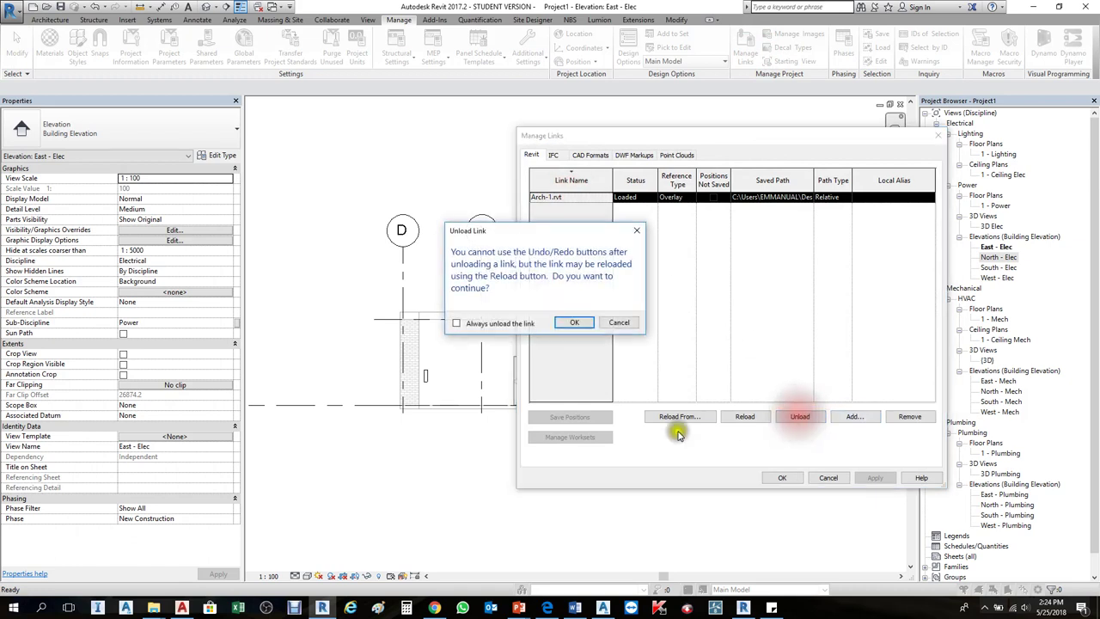
left_click(597, 342)
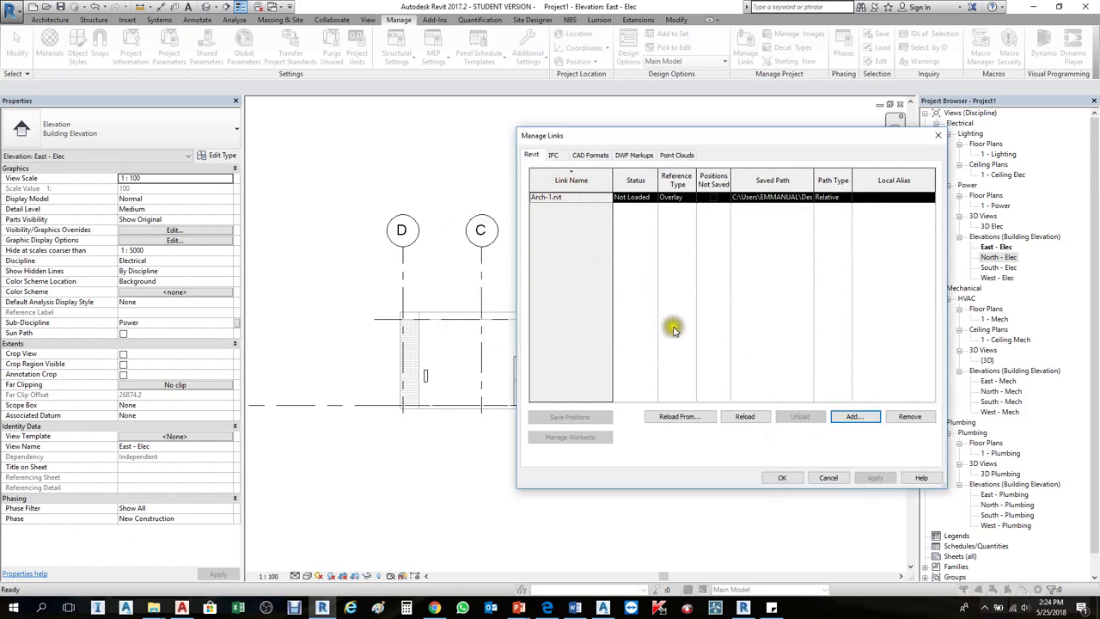
left_click(782, 477)
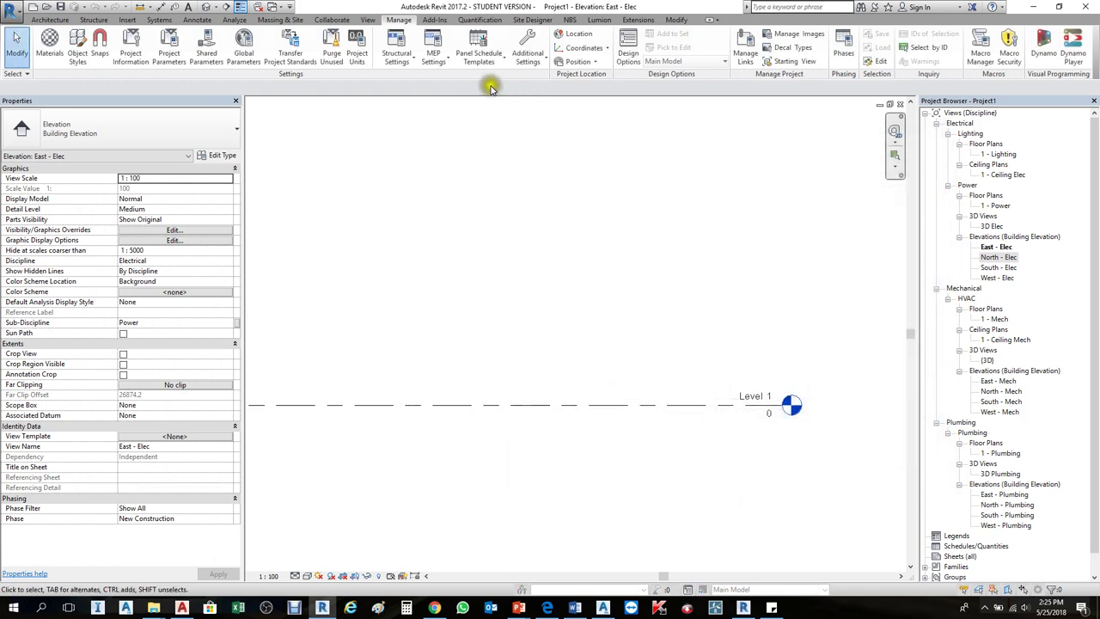
Reload the Arch-1.rvt link from the Arch-1 file in the Desktop's PROJECT folder and accept the change.
left_click(745, 52)
left_click(567, 197)
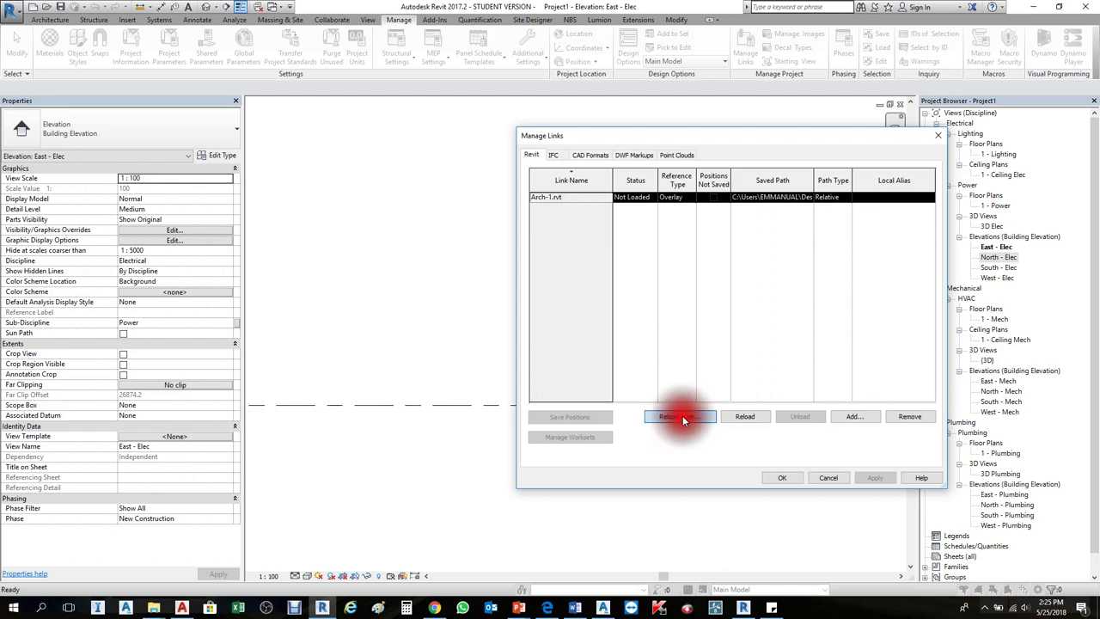
left_click(684, 418)
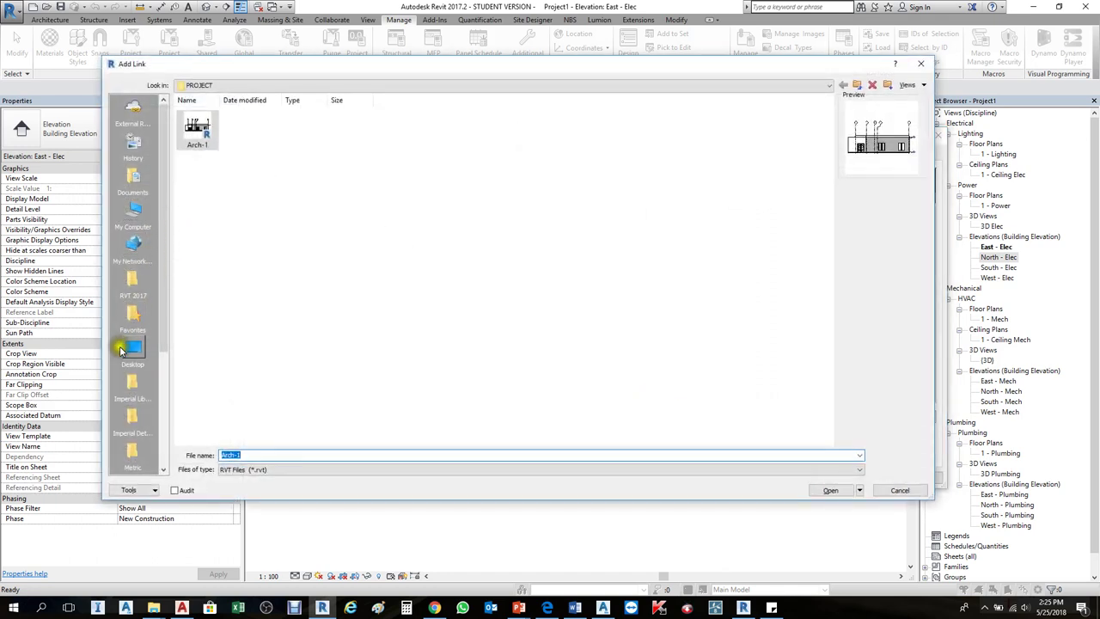
left_click(125, 347)
left_click(345, 199)
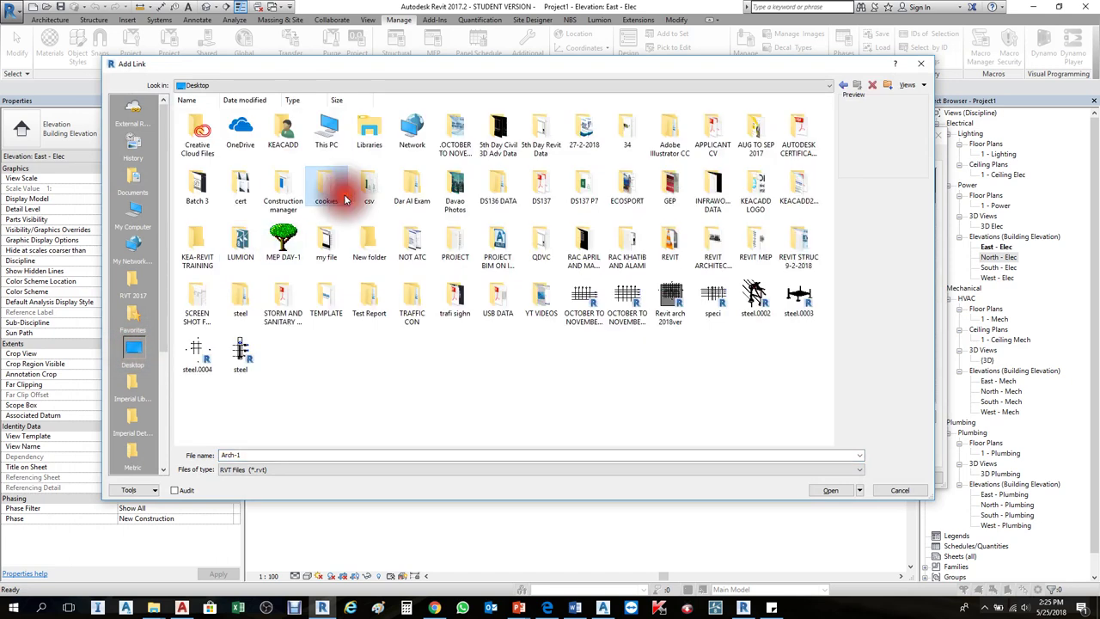
double_click(449, 250)
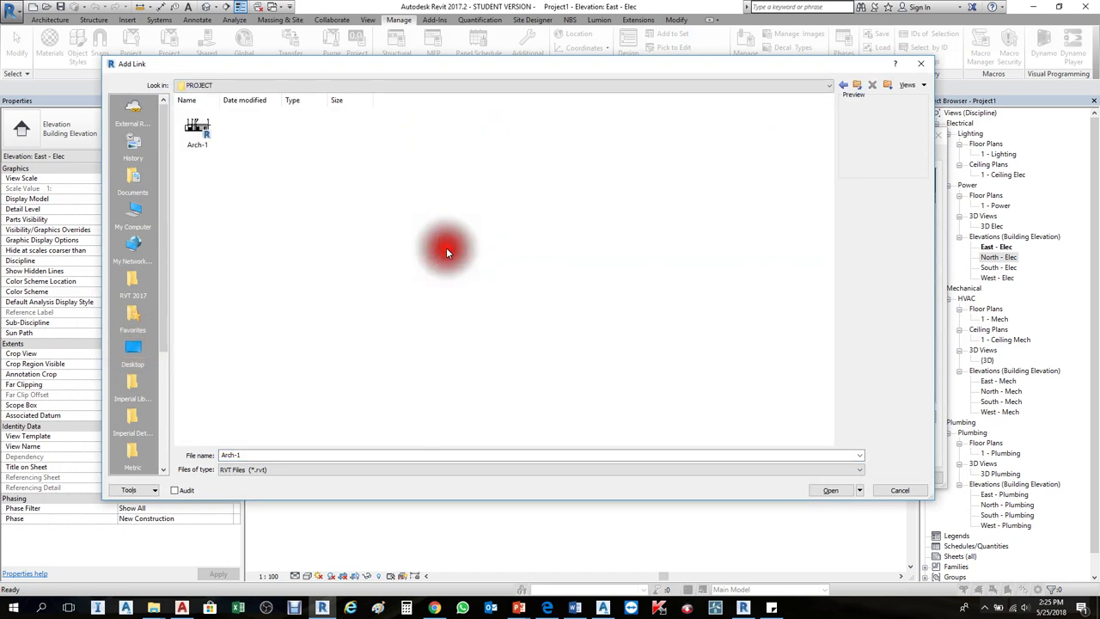
left_click(206, 137)
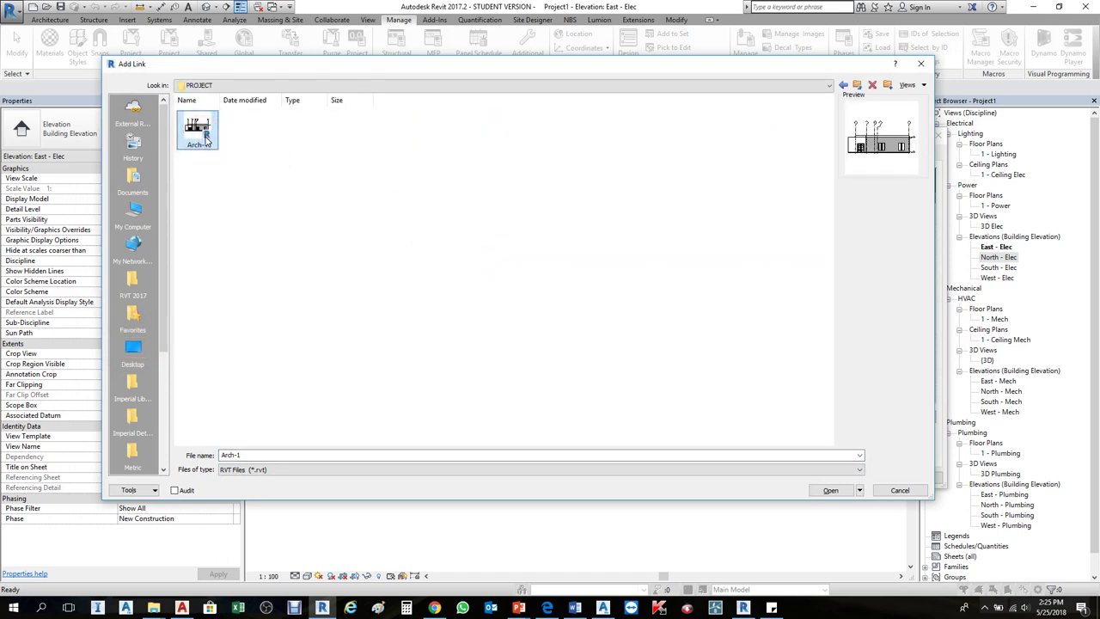
left_click(832, 490)
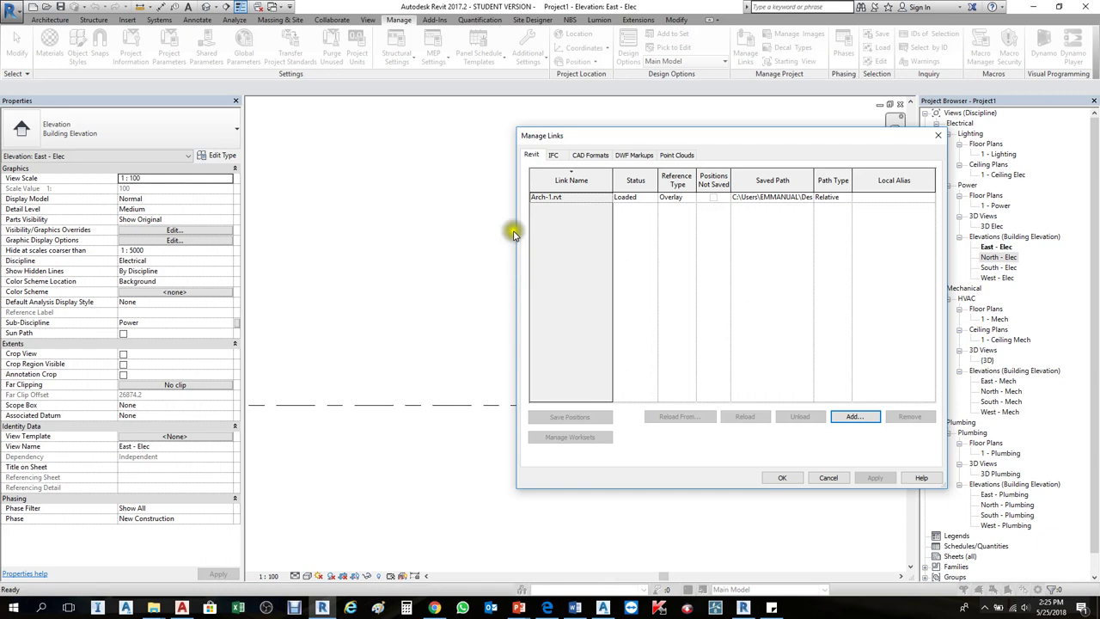
left_click(782, 477)
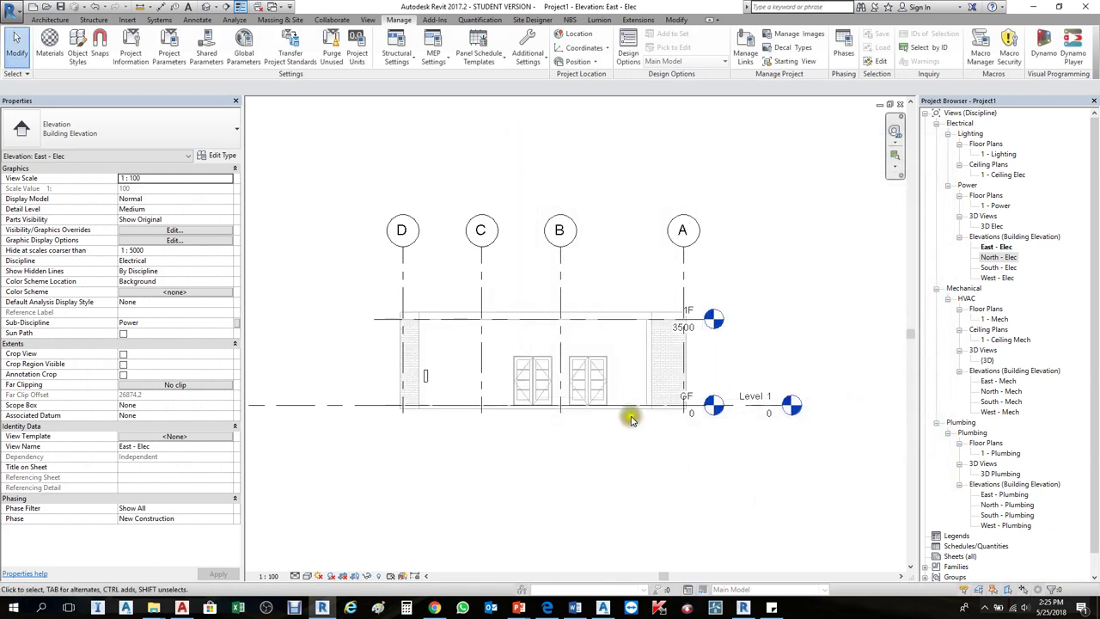
Check the Arch-1.rvt link's status in Manage Links, leaving the link settings as they are.
scroll(521, 324, "up", 2)
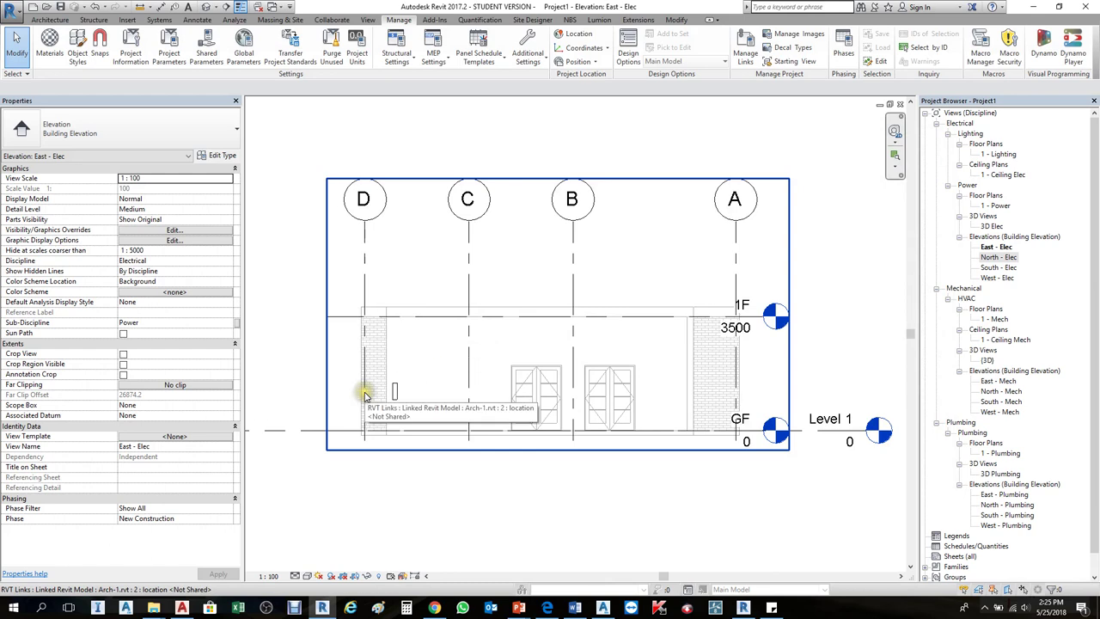
scroll(364, 395, "down", 1)
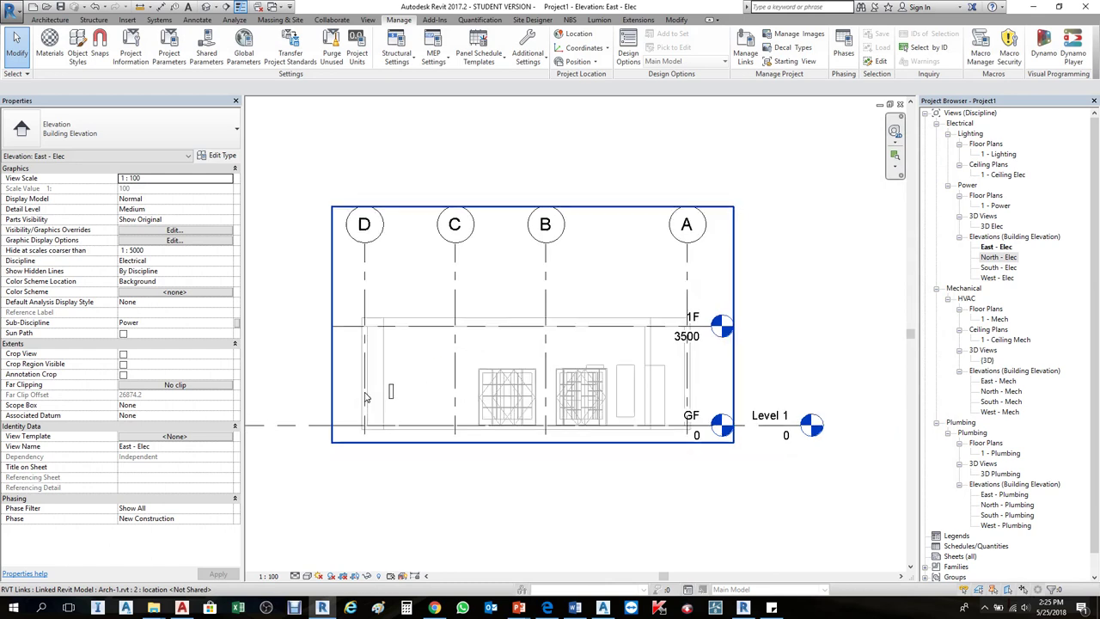
left_click(745, 55)
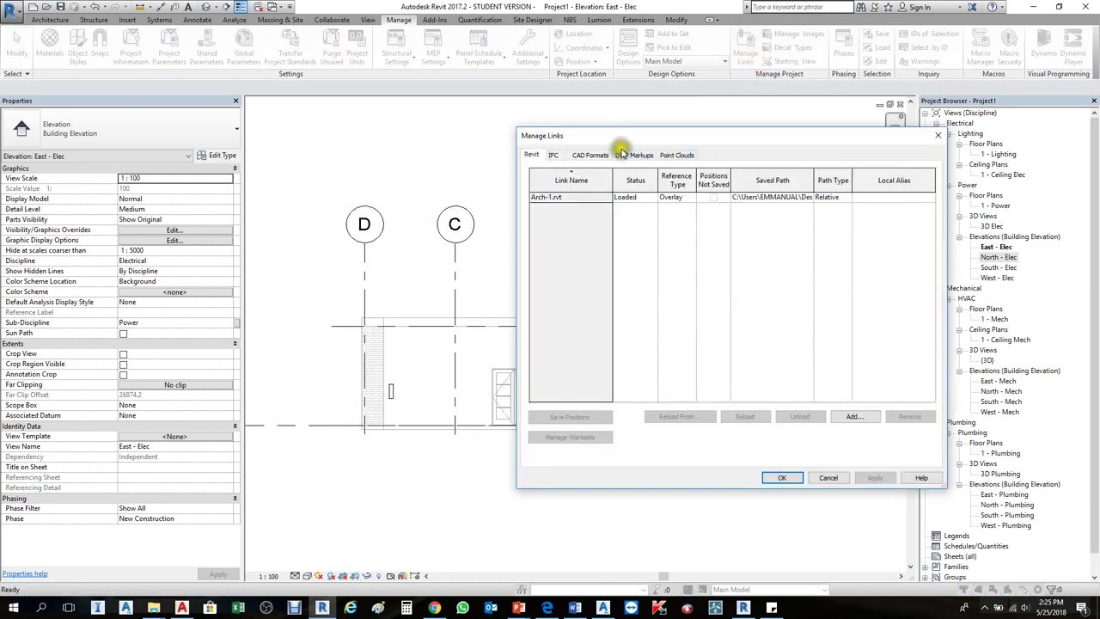
left_click(938, 135)
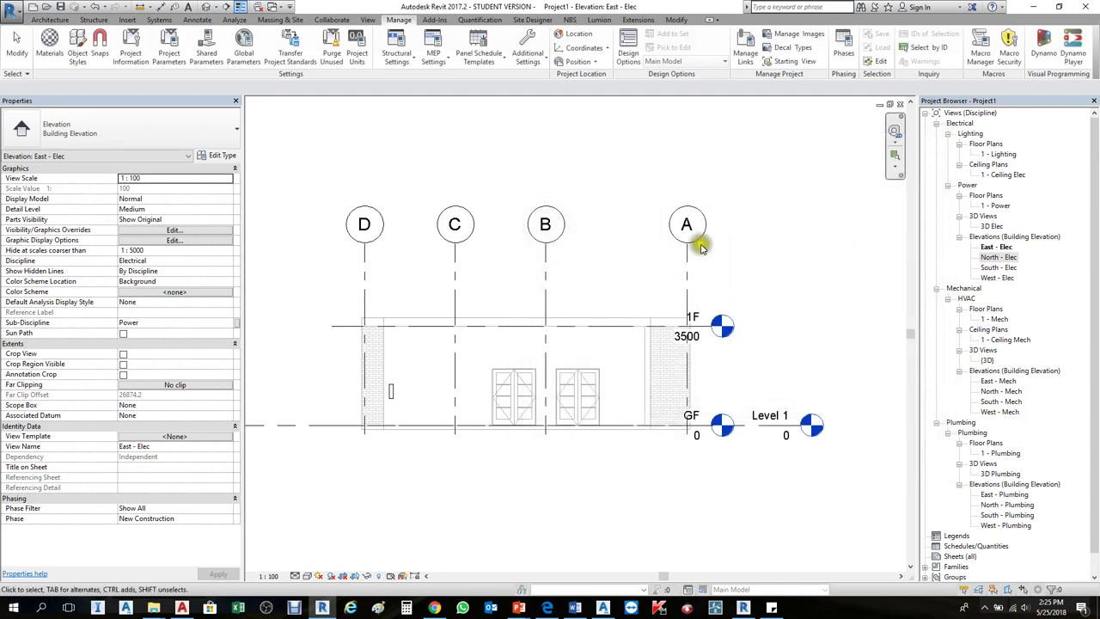
left_click(759, 232)
scroll(471, 283, "down", 1)
scroll(711, 376, "up", 1)
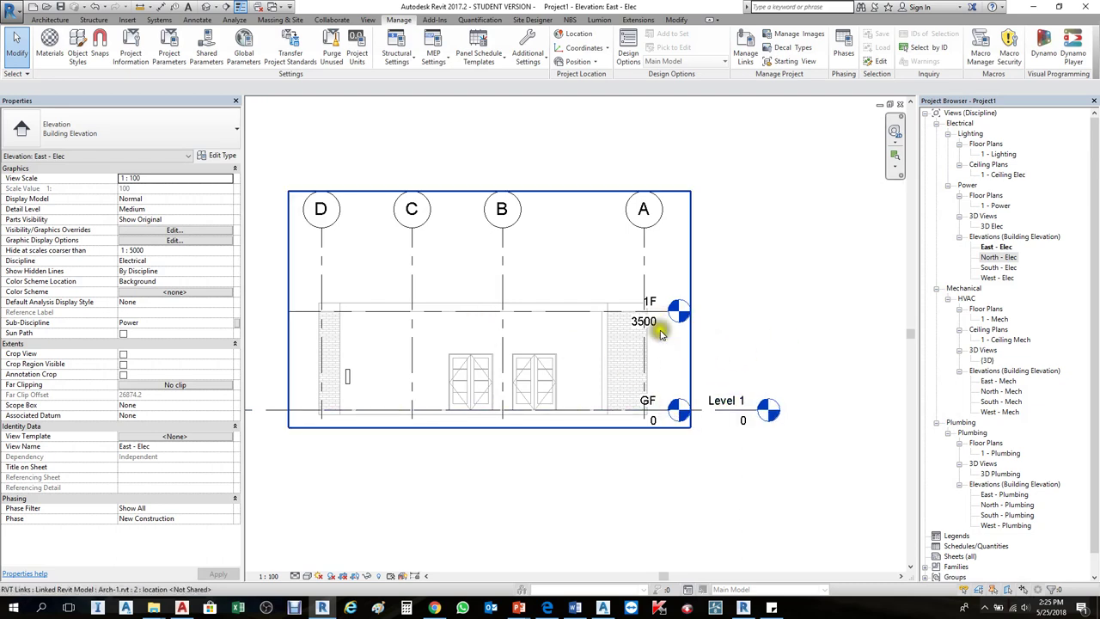
Review the properties of the 1 - Mech floor plan and the 1 - Ceiling Elec ceiling plan.
left_click(988, 319)
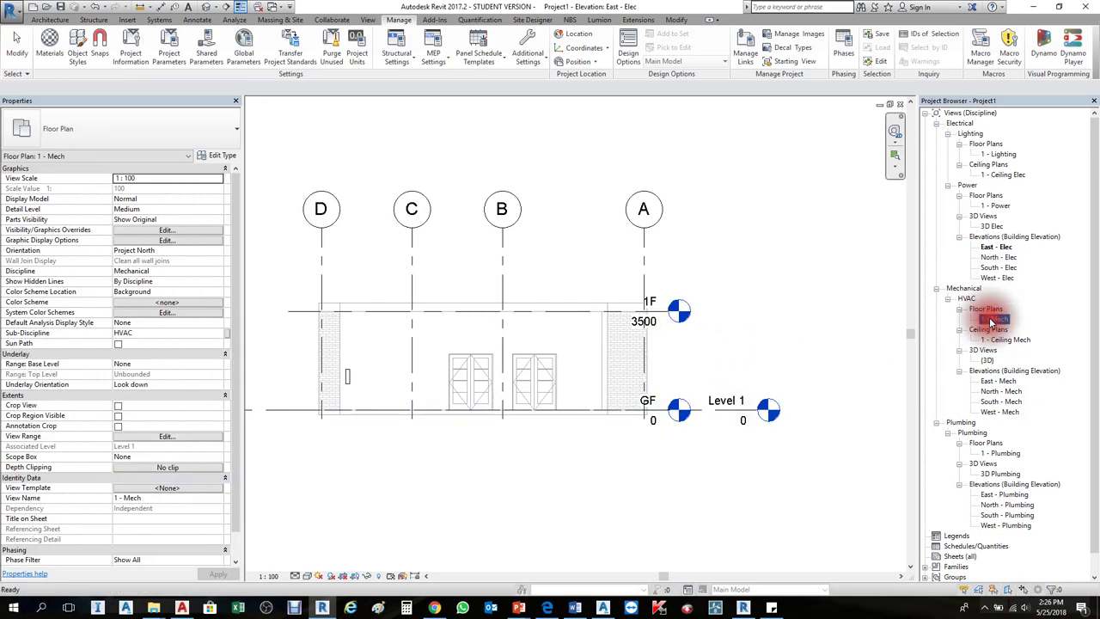
left_click(997, 175)
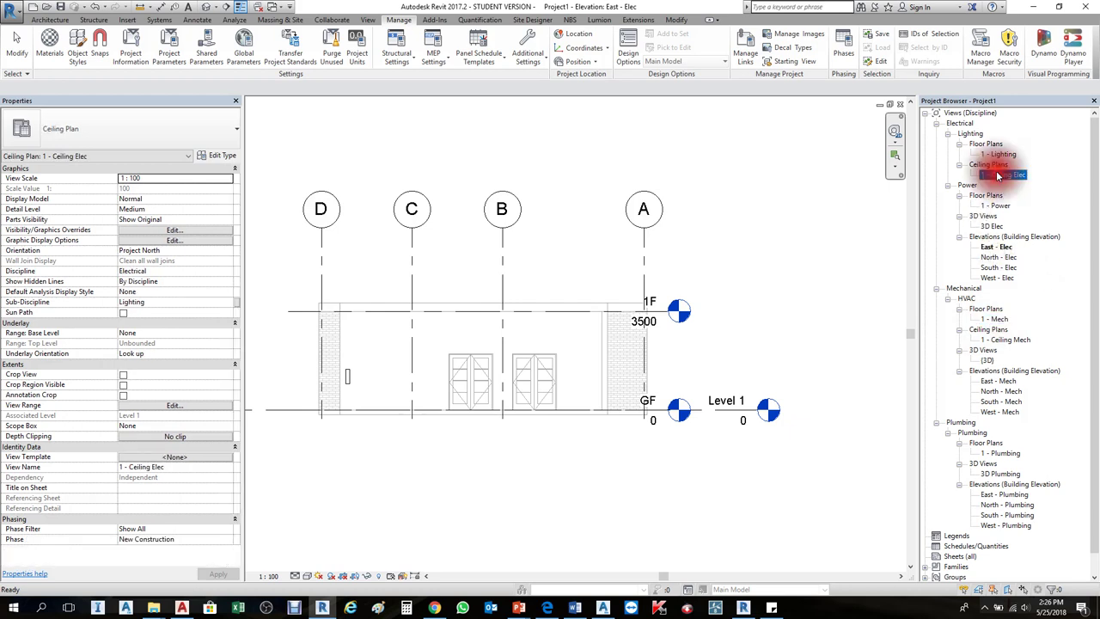
left_click(993, 319)
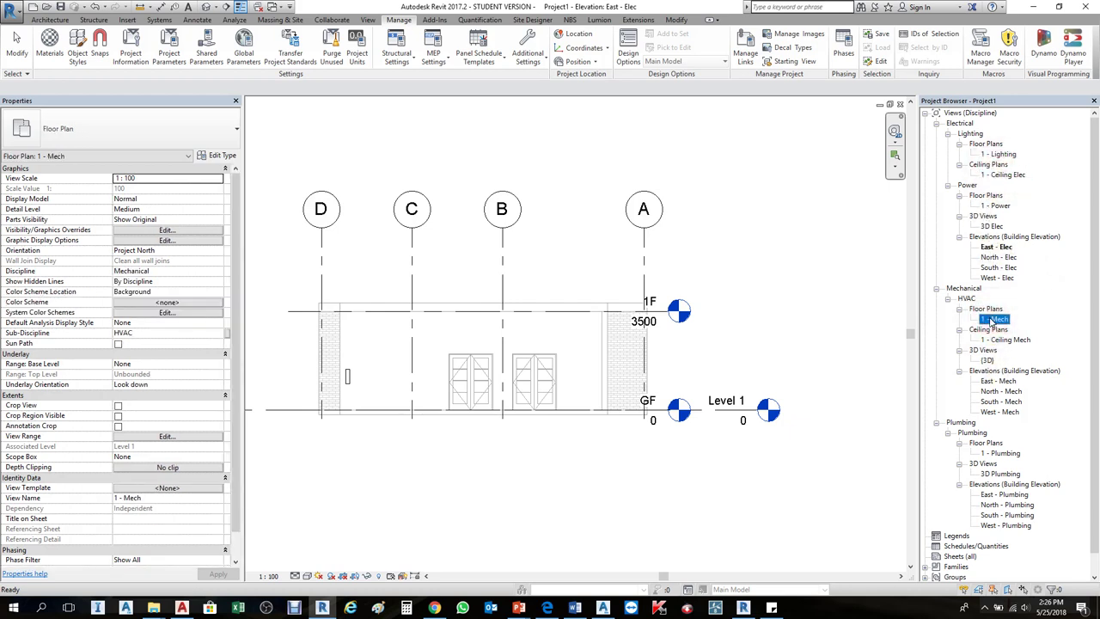
left_click(727, 404)
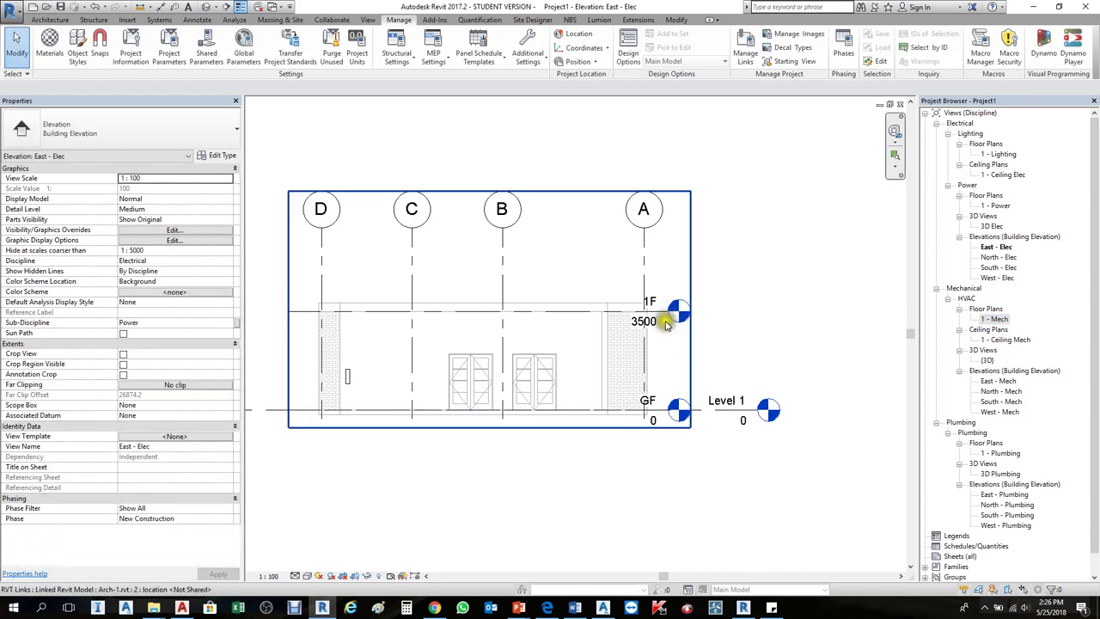
left_click(788, 373)
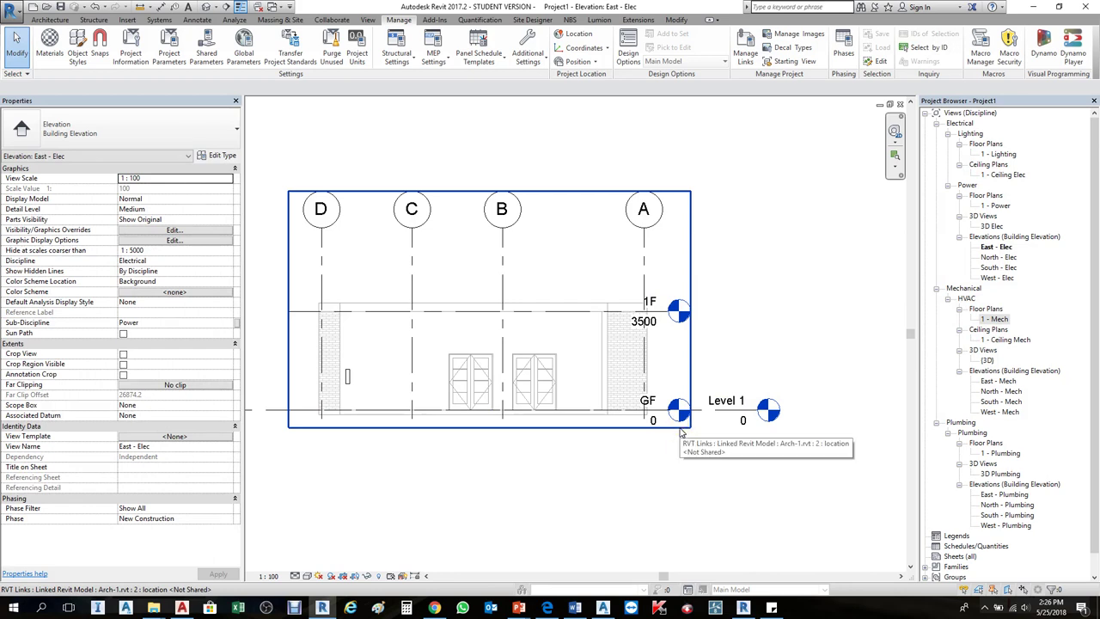
left_click(742, 334)
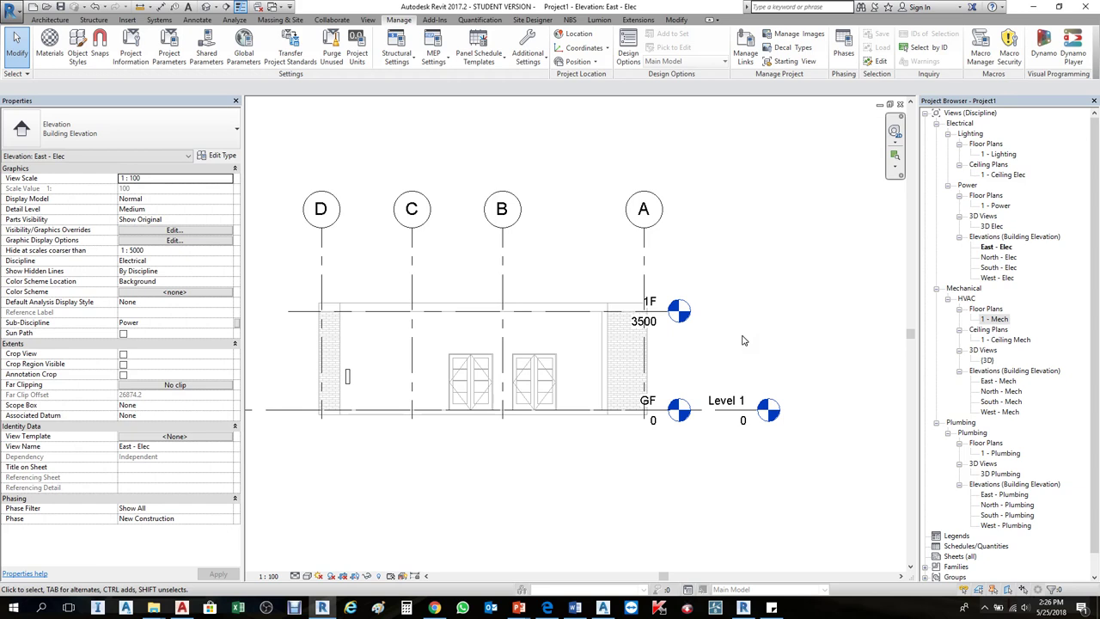
left_click(728, 376)
scroll(651, 318, "up", 1)
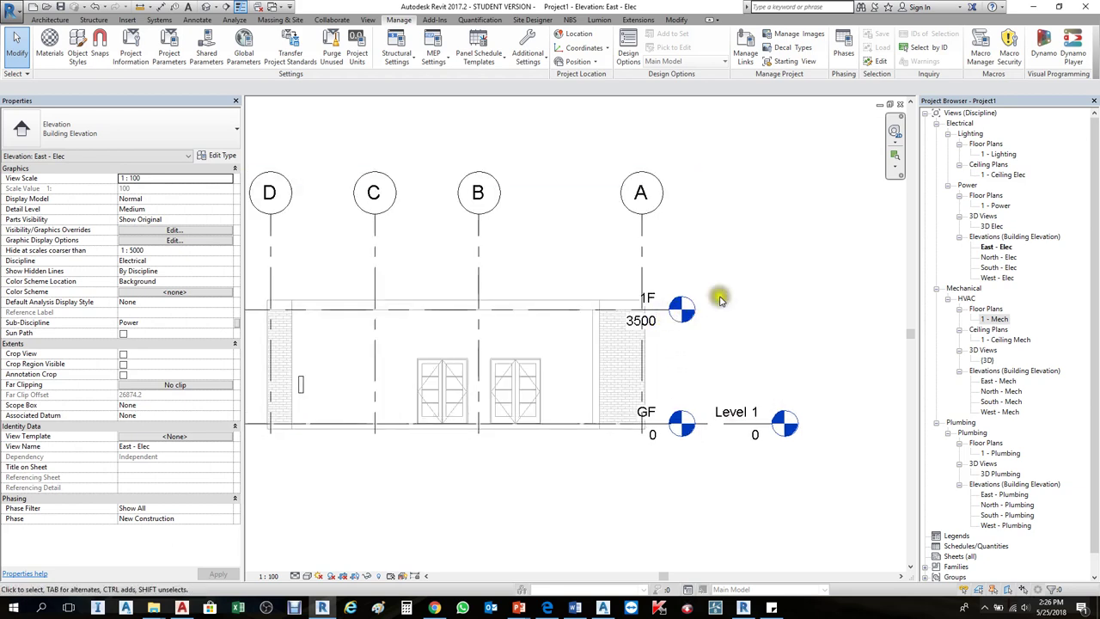
scroll(720, 299, "down", 2)
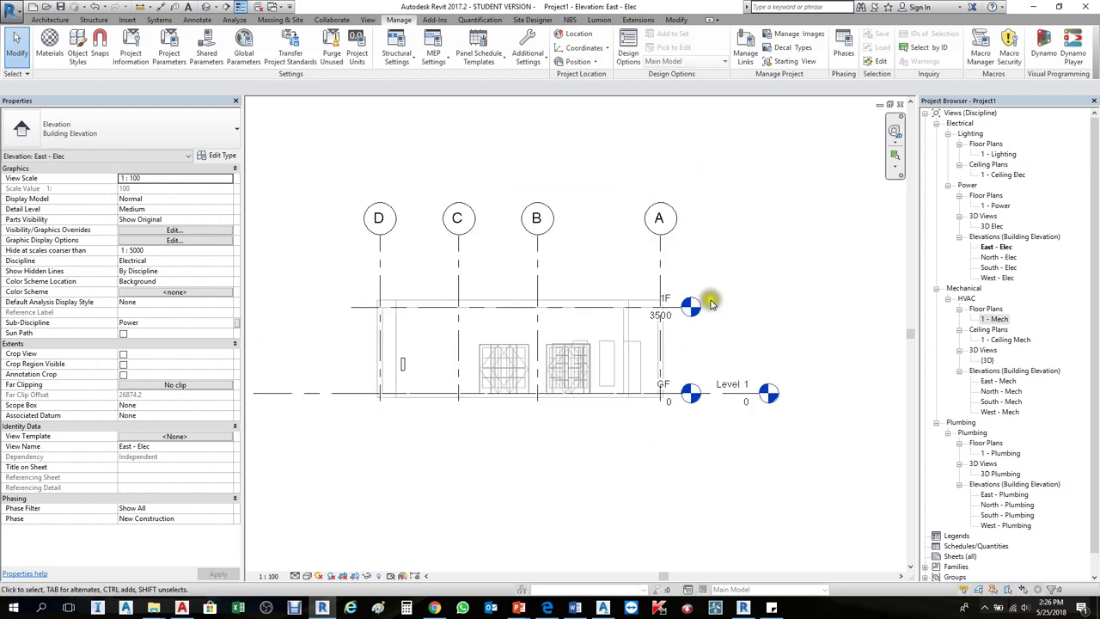
left_click(995, 256)
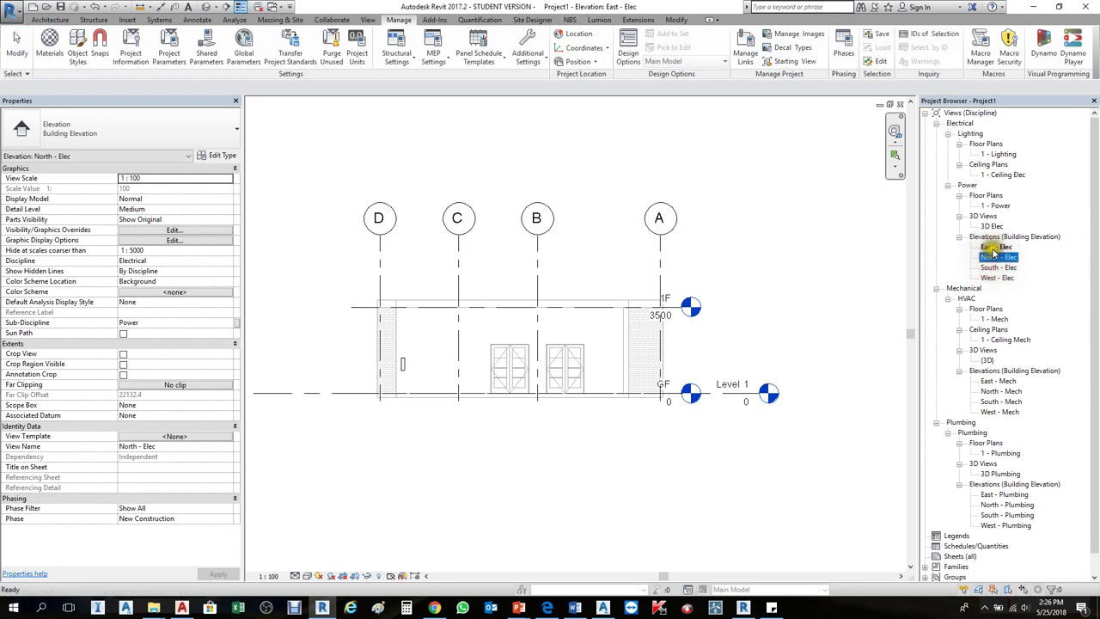
left_click(995, 247)
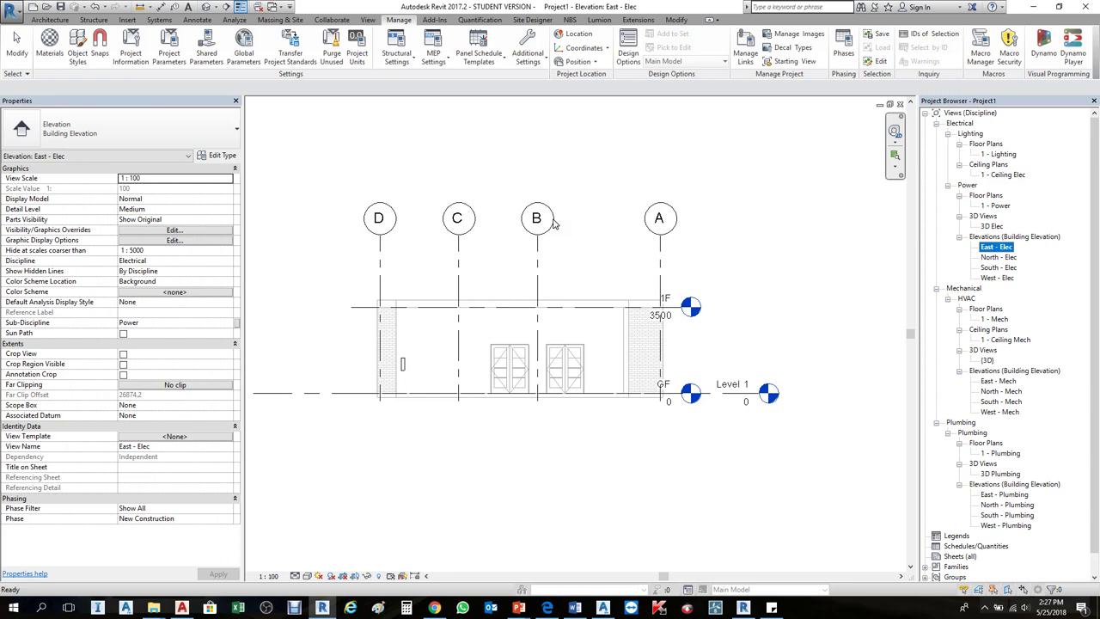
left_click(728, 264)
scroll(718, 330, "up", 1)
scroll(717, 331, "up", 1)
scroll(715, 327, "down", 1)
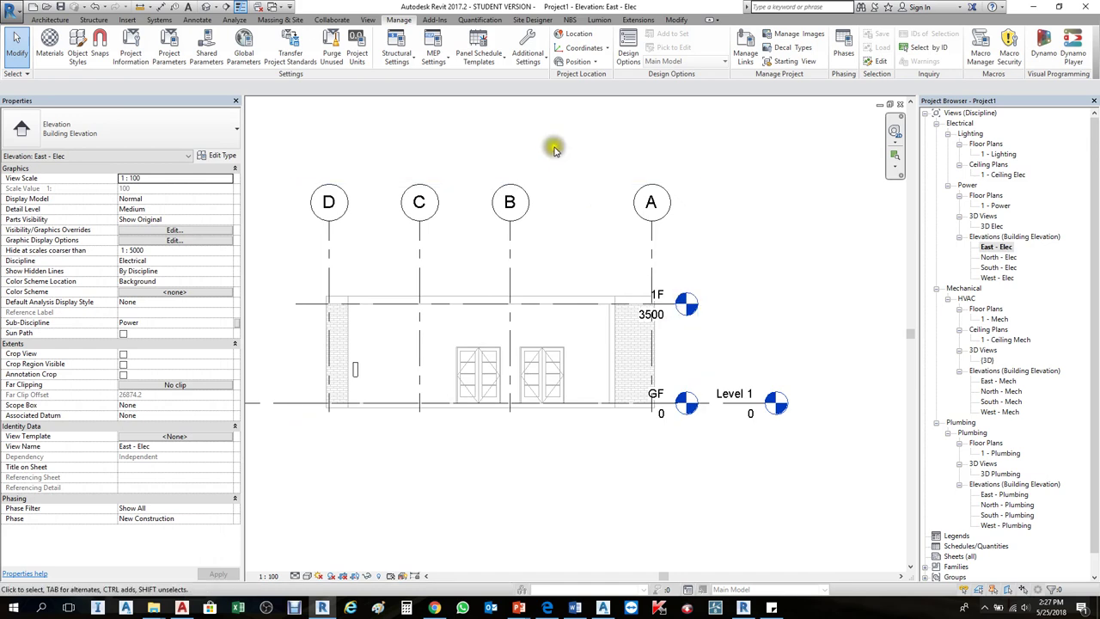
left_click(342, 20)
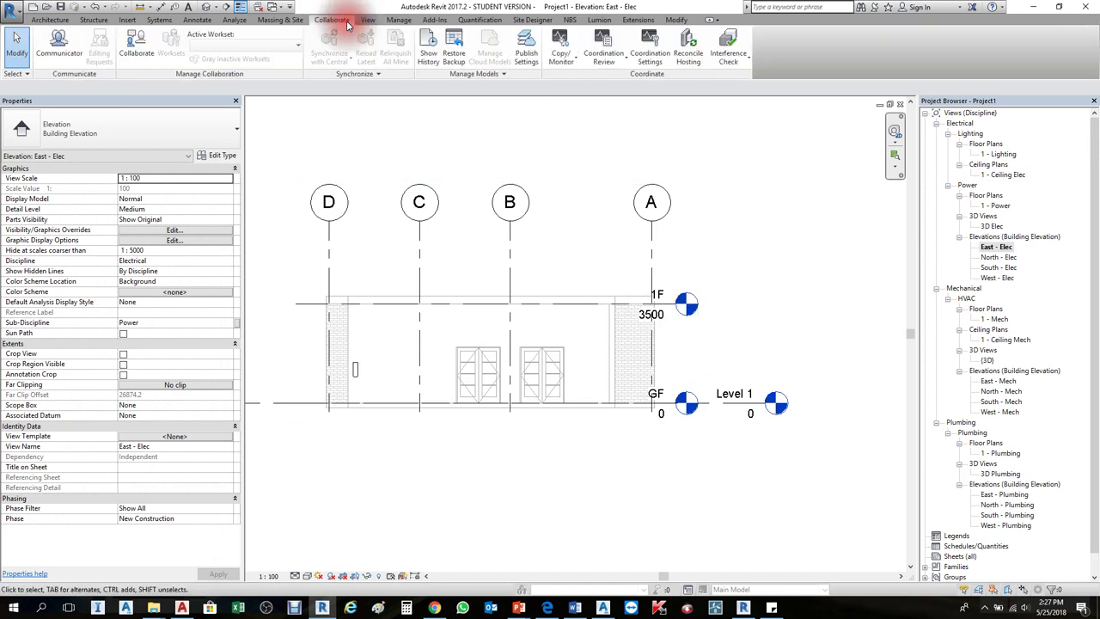
left_click(571, 64)
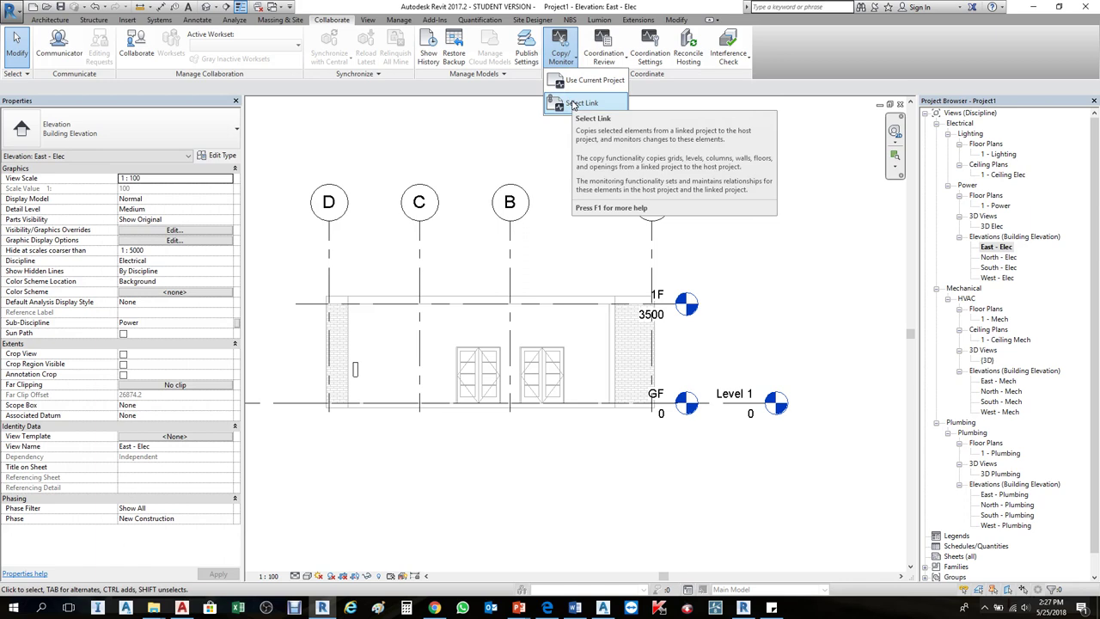
left_click(575, 103)
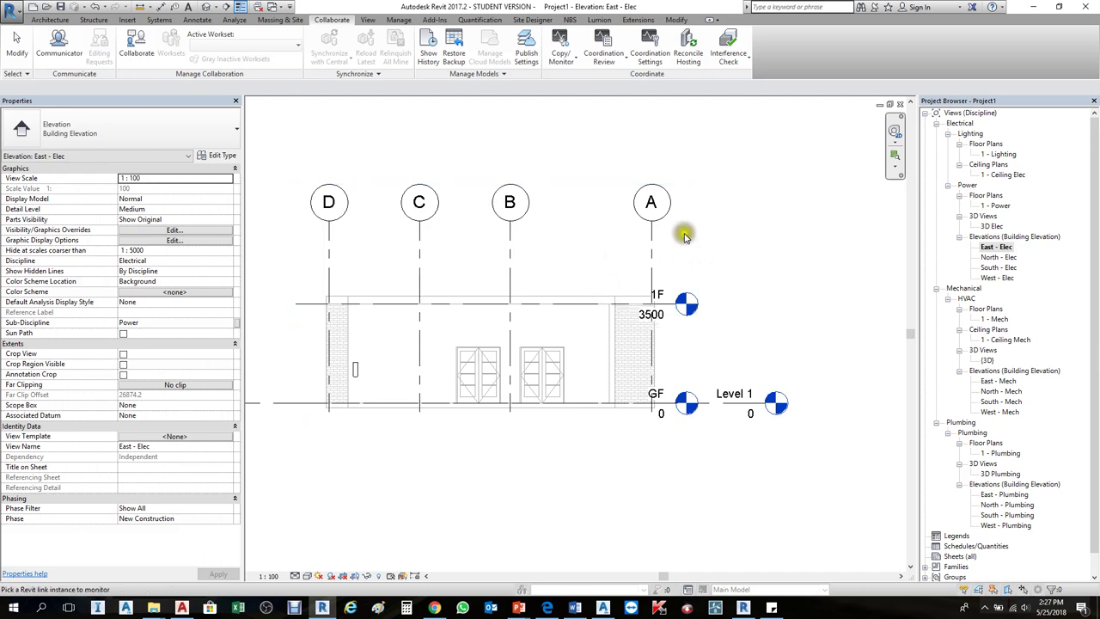
left_click(577, 301)
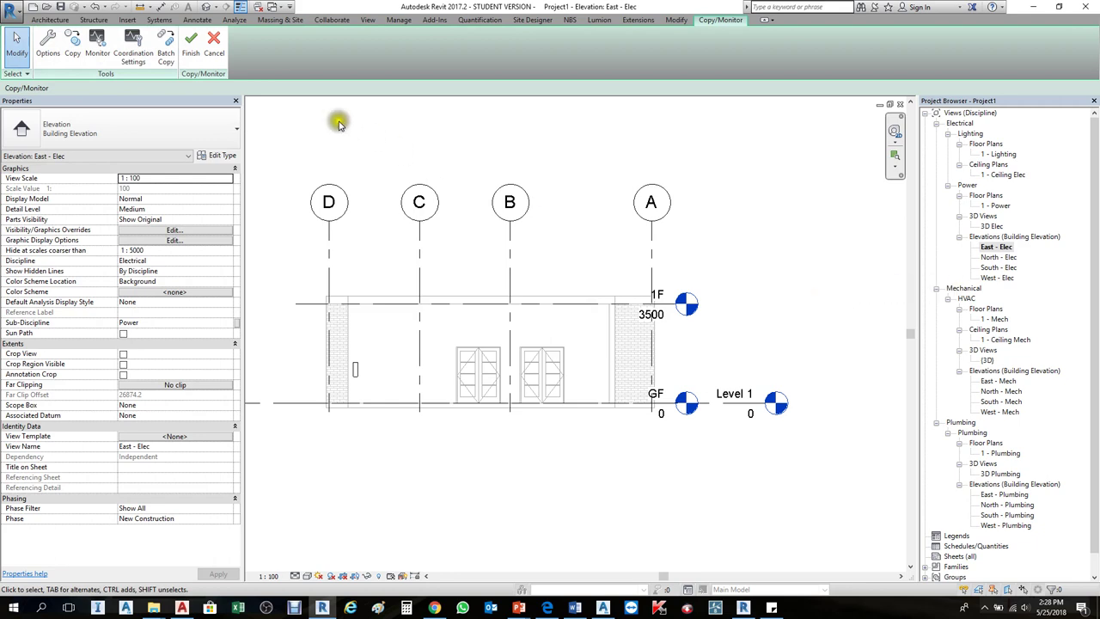
left_click(215, 45)
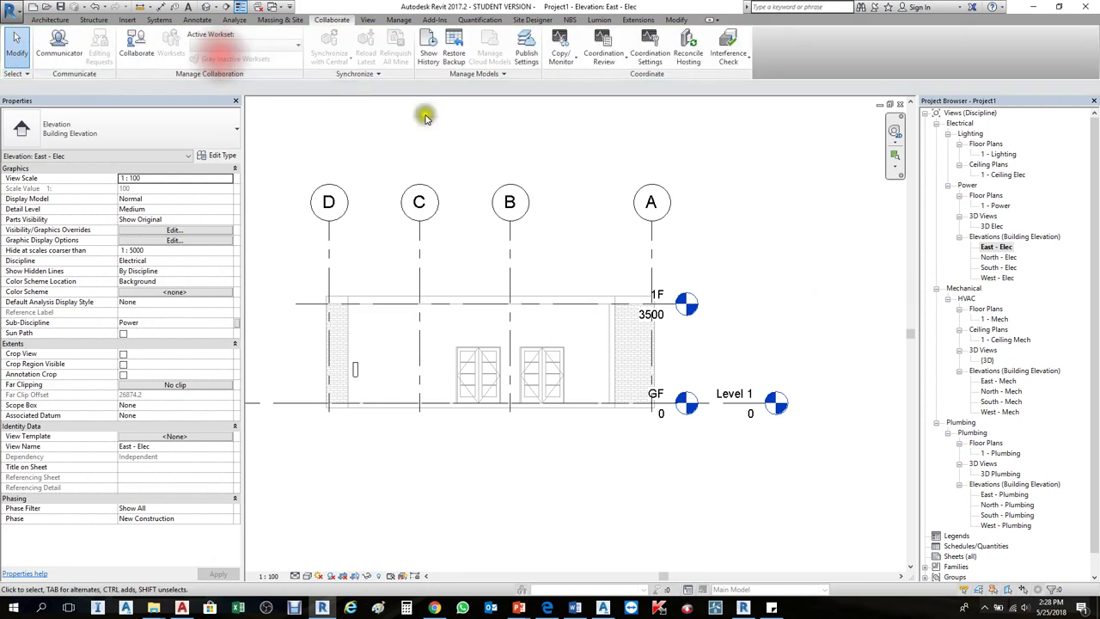
left_click(560, 59)
left_click(574, 99)
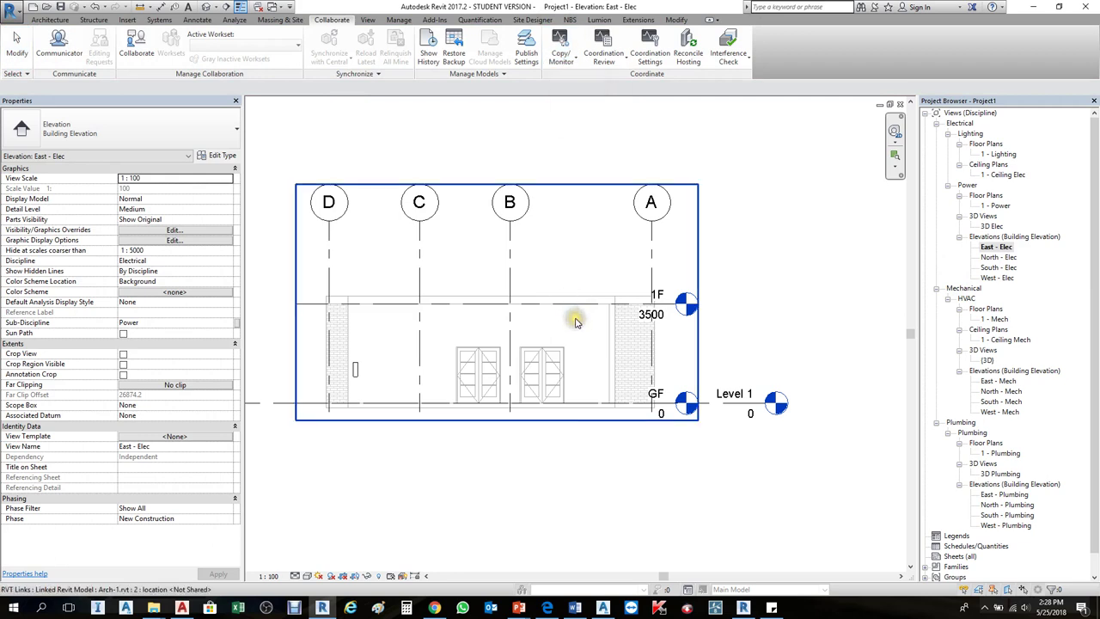
left_click(560, 269)
left_click(561, 262)
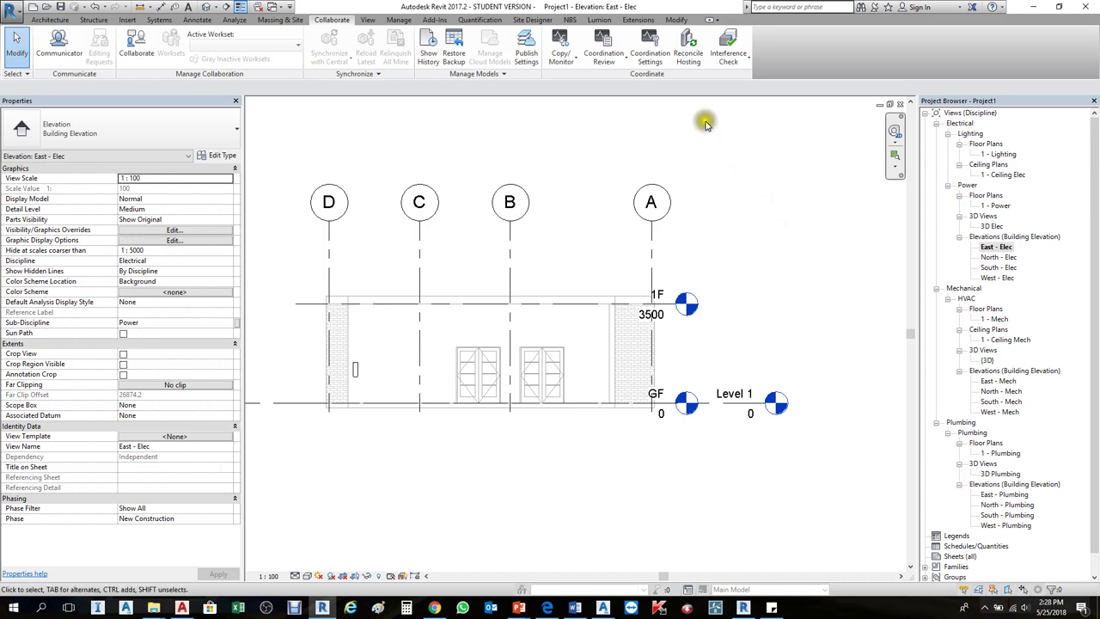
Start a Copy/Monitor session on the linked Arch-1.rvt model in the East - Elec elevation.
left_click(558, 62)
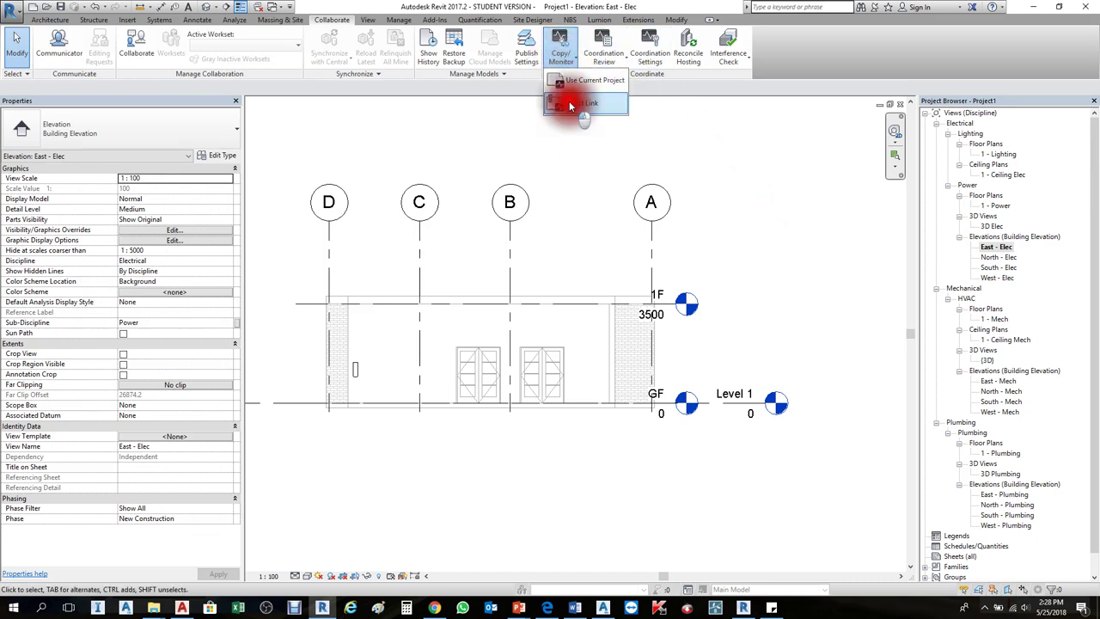
left_click(574, 101)
scroll(555, 282, "up", 3)
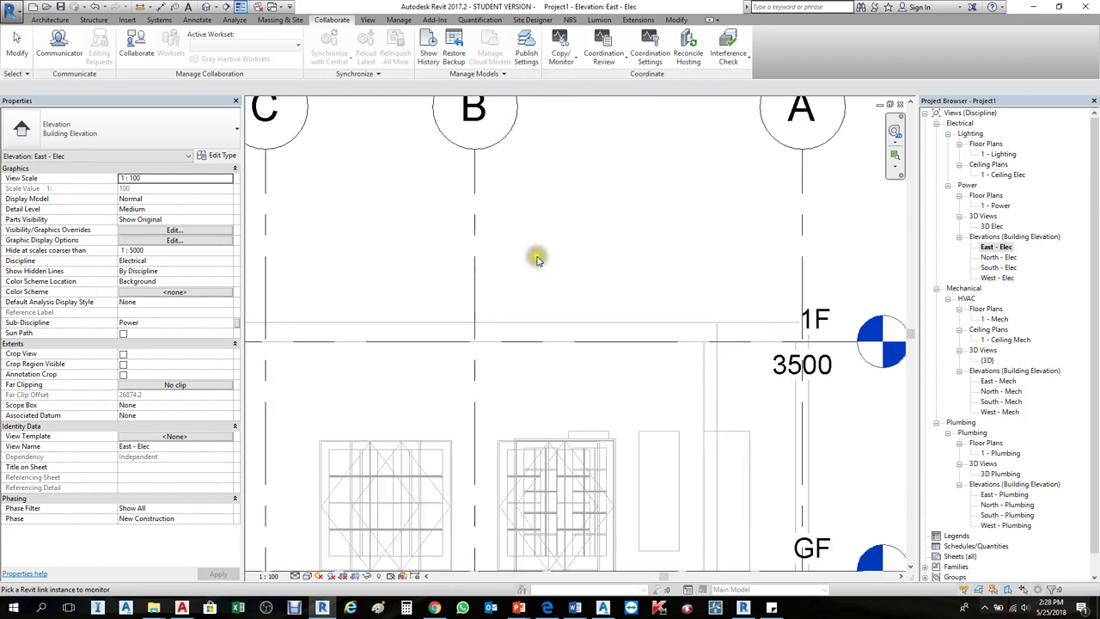
scroll(537, 240, "down", 2)
scroll(540, 239, "down", 1)
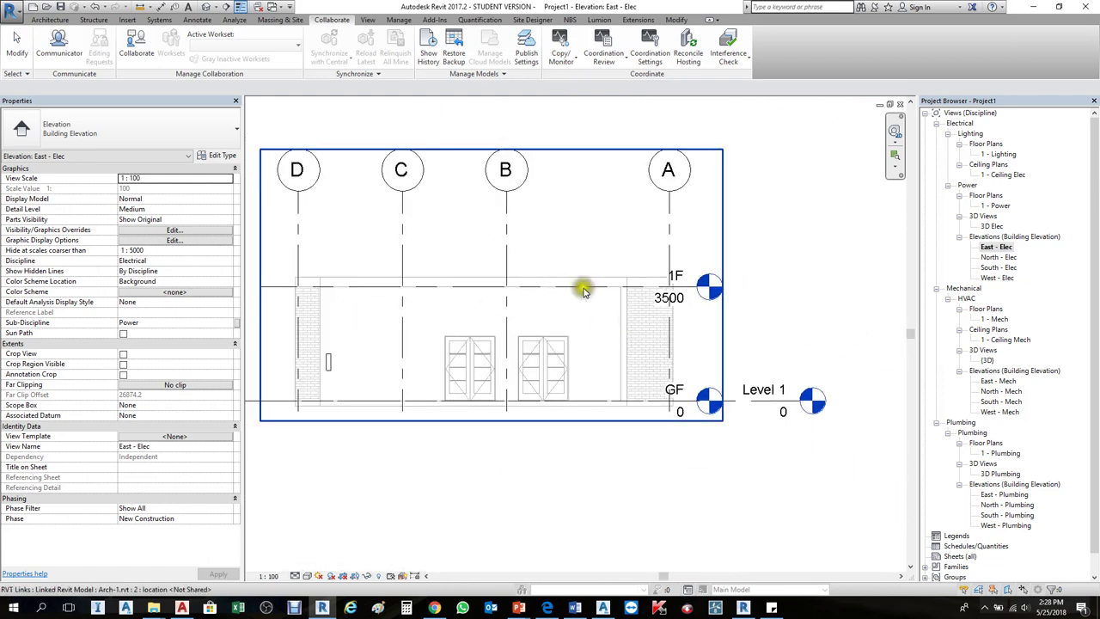
scroll(582, 285, "down", 2)
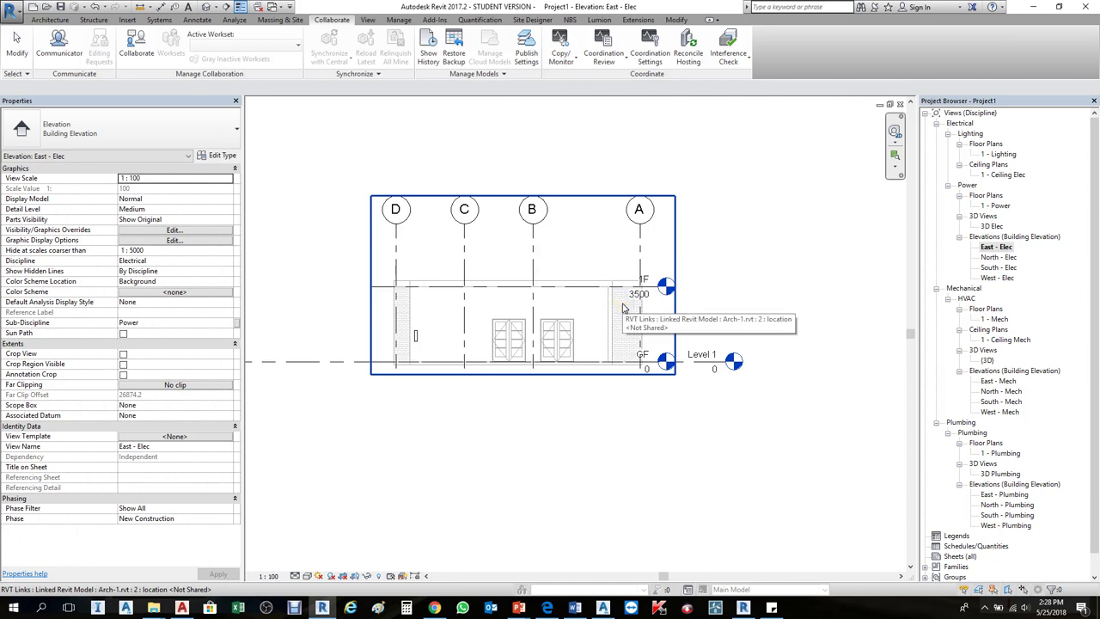
left_click(625, 308)
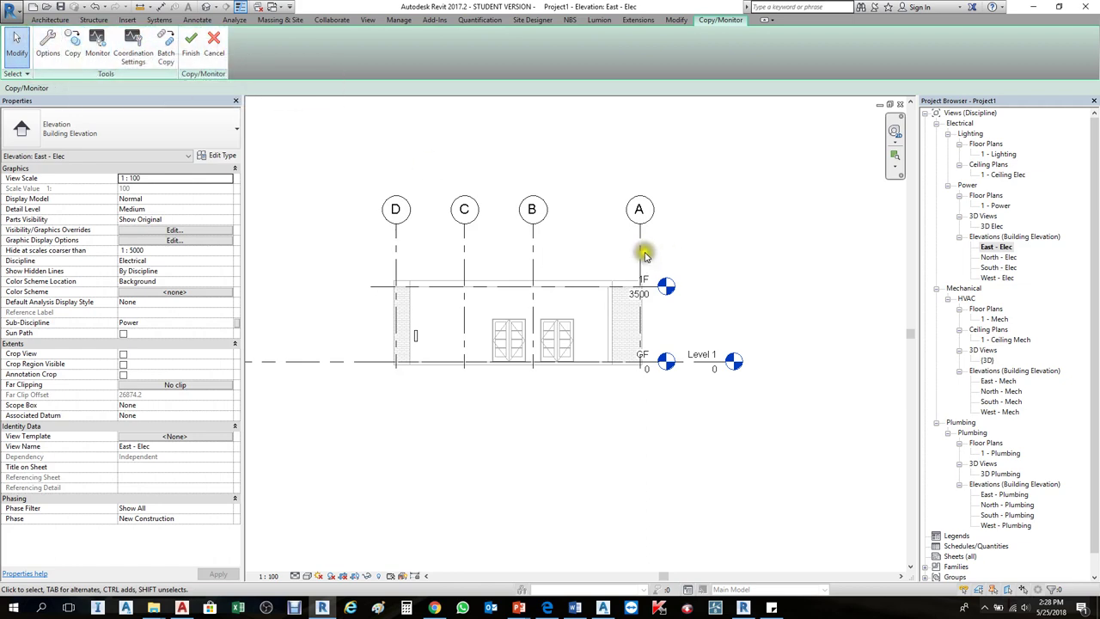
Start the Copy tool with Multiple enabled and select the linked 1F and GF levels.
left_click(73, 47)
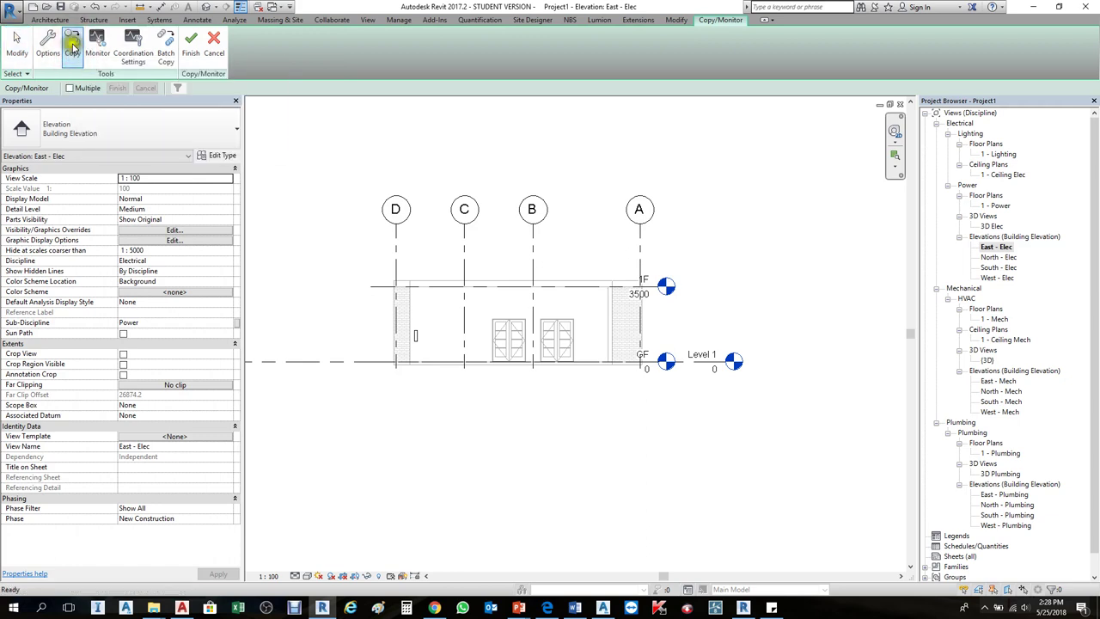
left_click(71, 88)
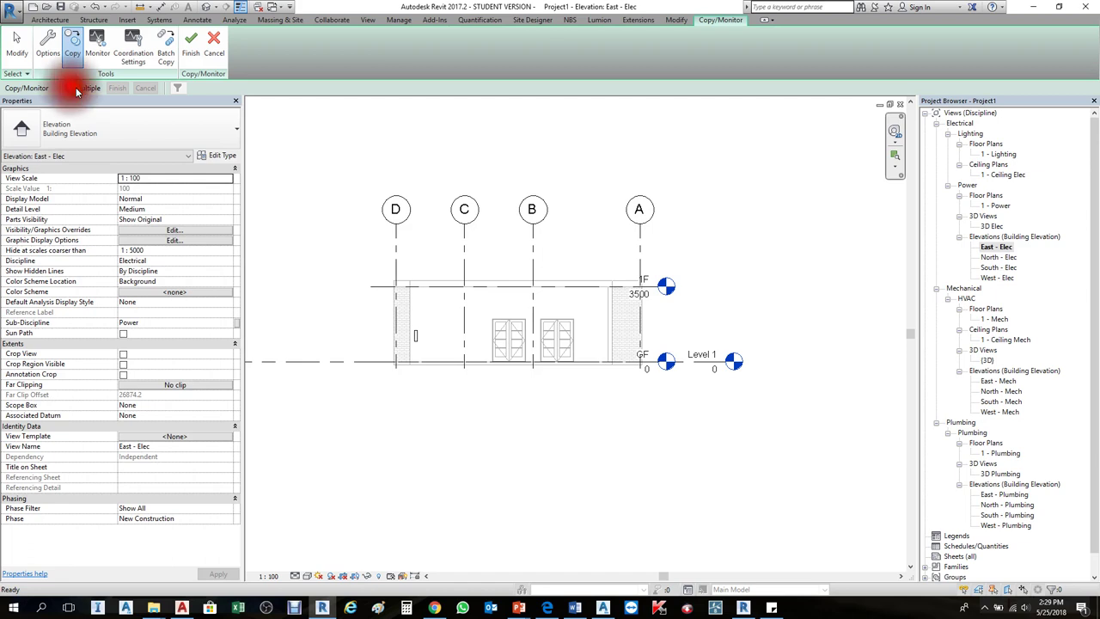
left_click(71, 90)
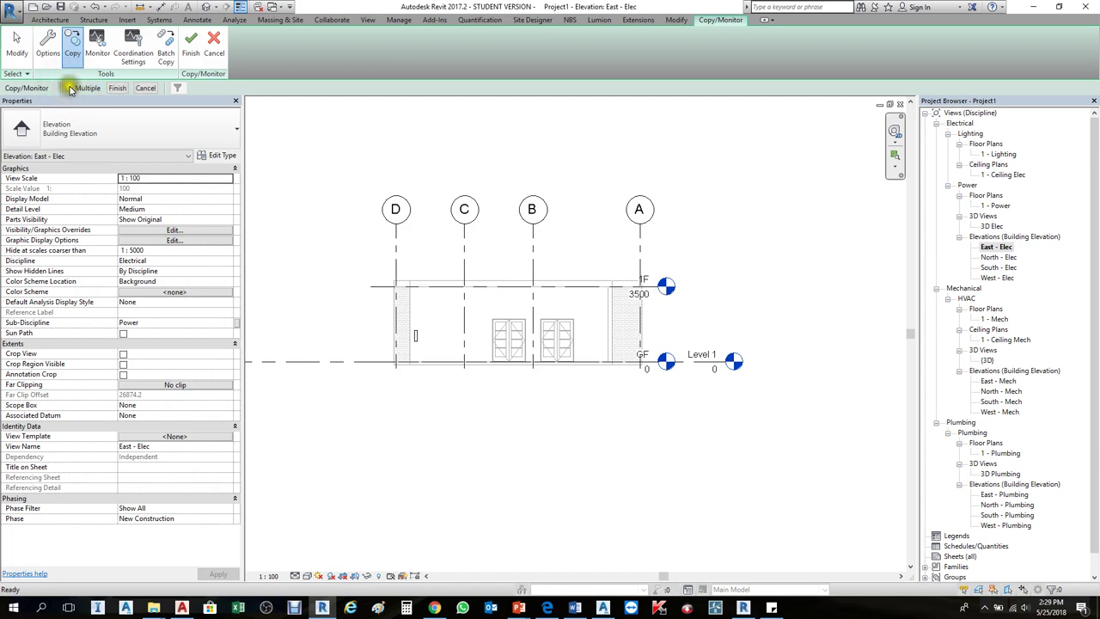
left_click(71, 88)
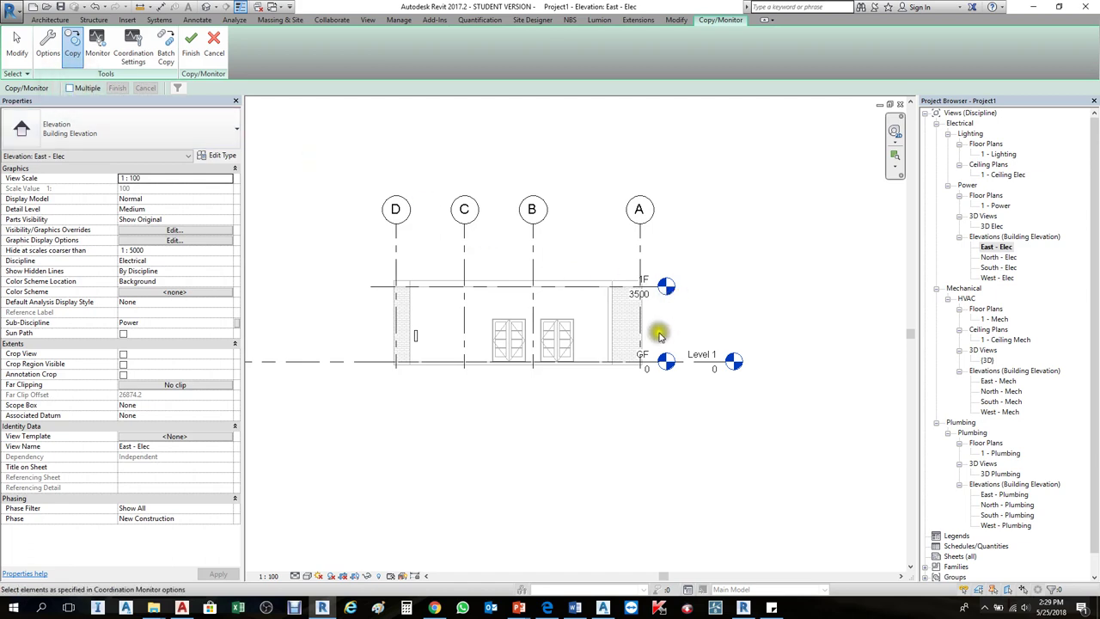
left_click(652, 295)
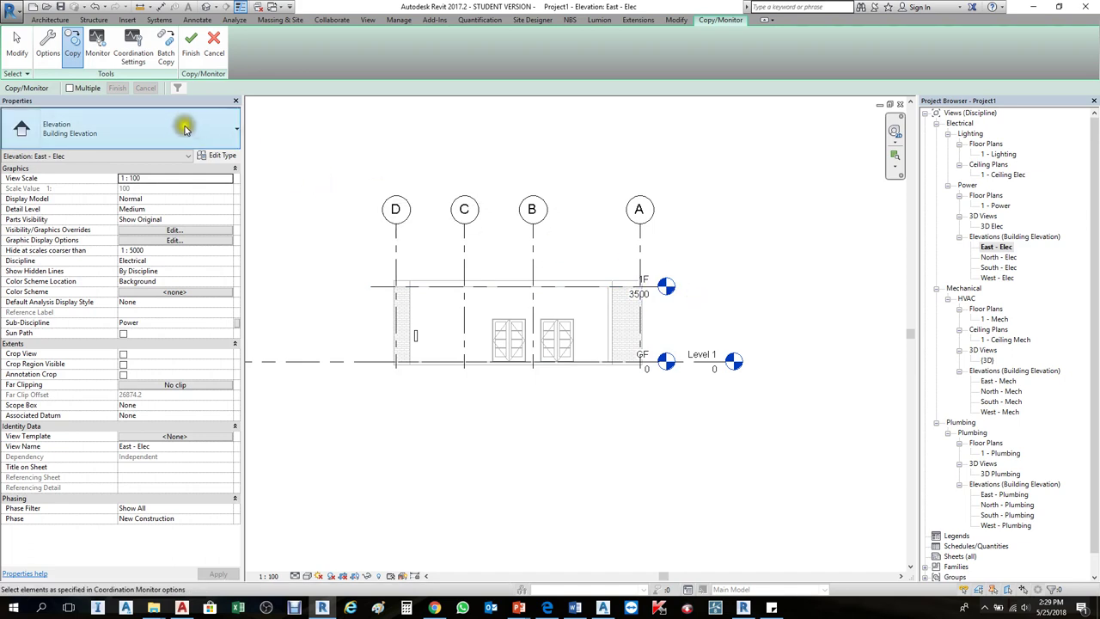
left_click(69, 89)
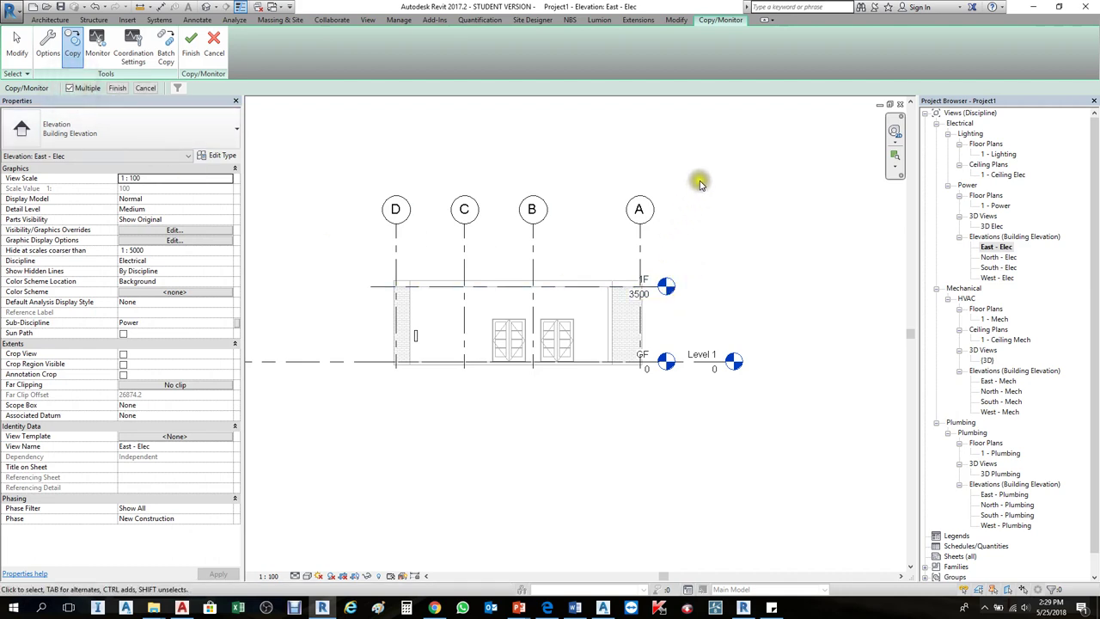
mouse_move(700, 179)
left_mouse_down()
mouse_move(621, 281)
mouse_move(700, 215)
left_mouse_up()
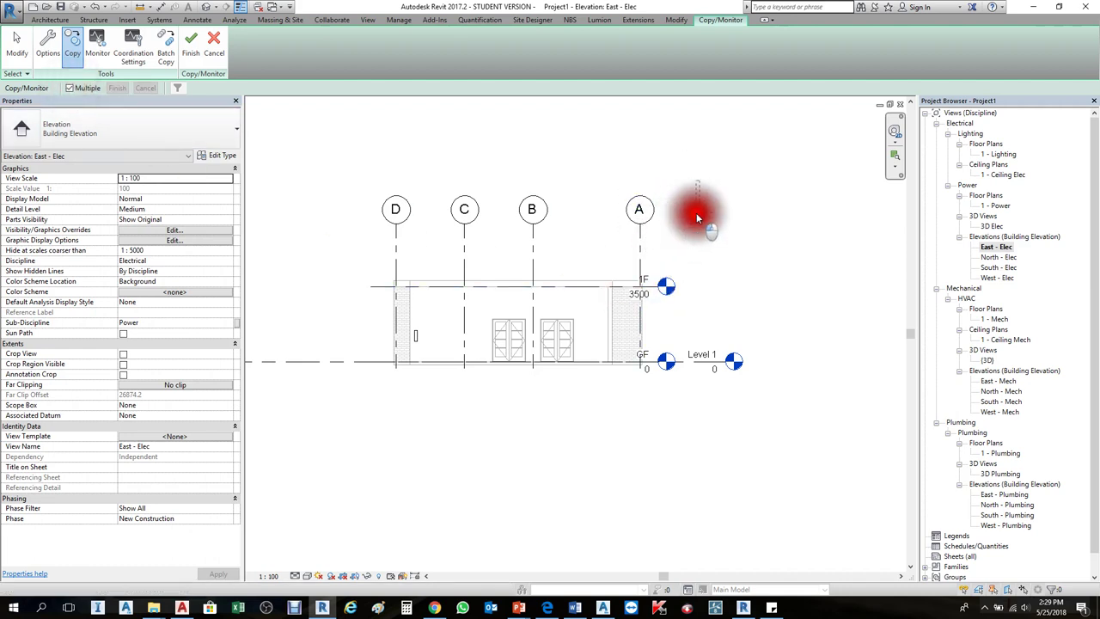
left_click(668, 286)
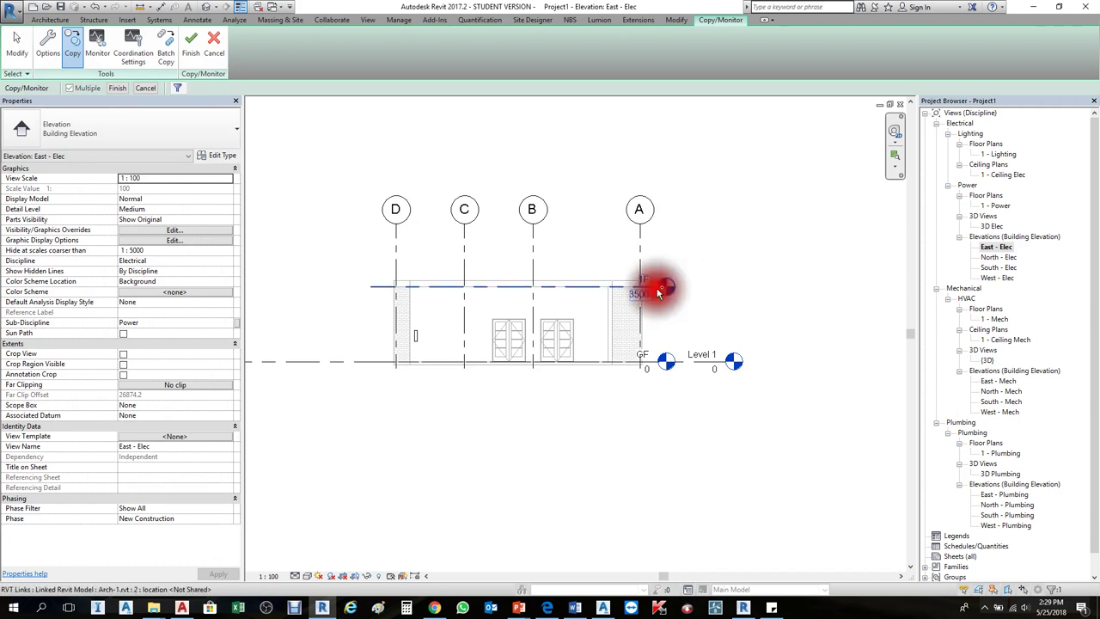
left_click(663, 360)
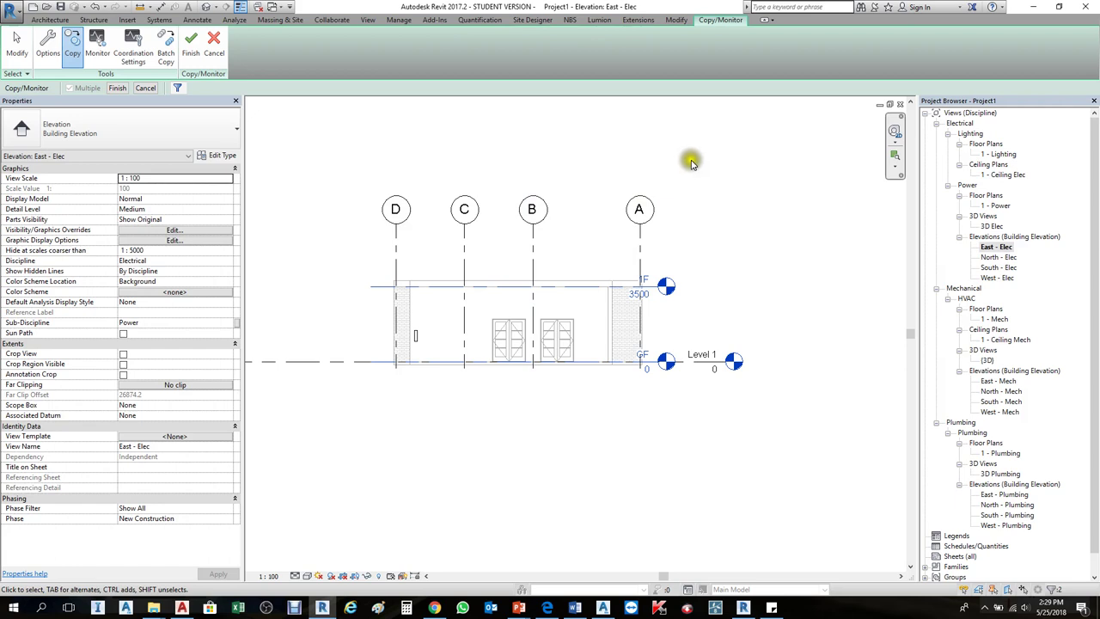
Extend the selection across the linked building, filter it to Levels only, and finish copying those levels.
left_click_drag(693, 160, 404, 354)
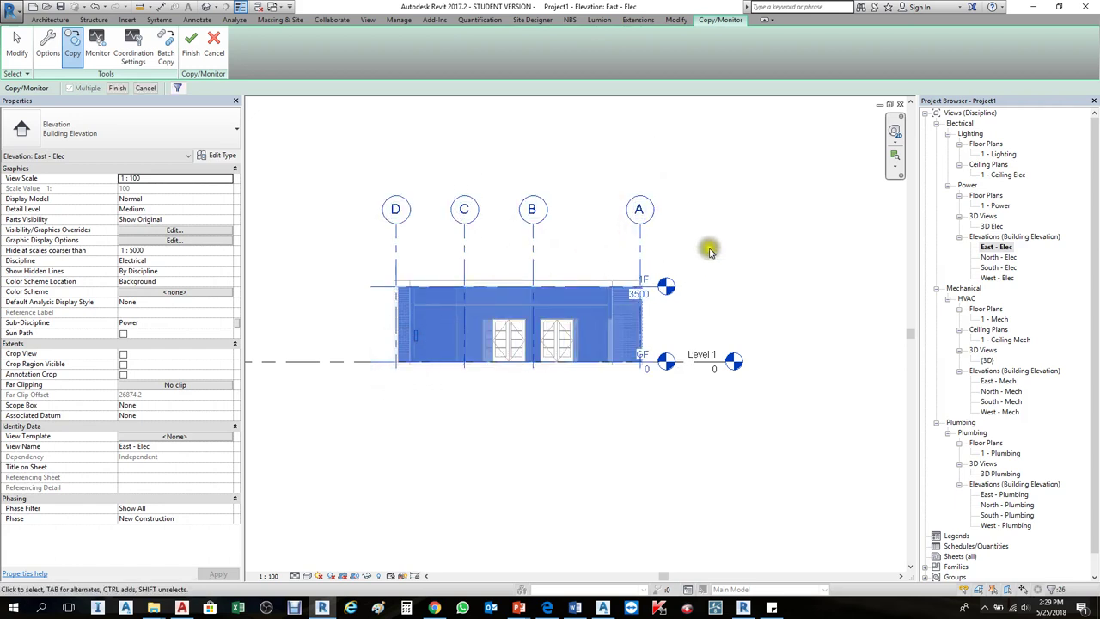
left_click(178, 89)
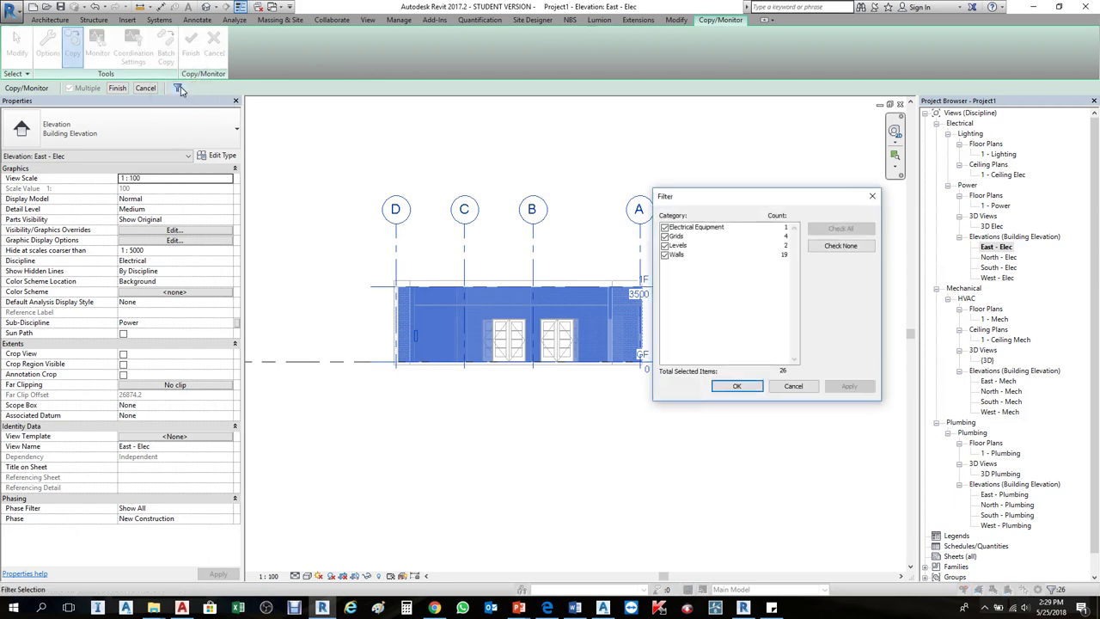
left_click_drag(742, 201, 784, 168)
left_click(575, 186)
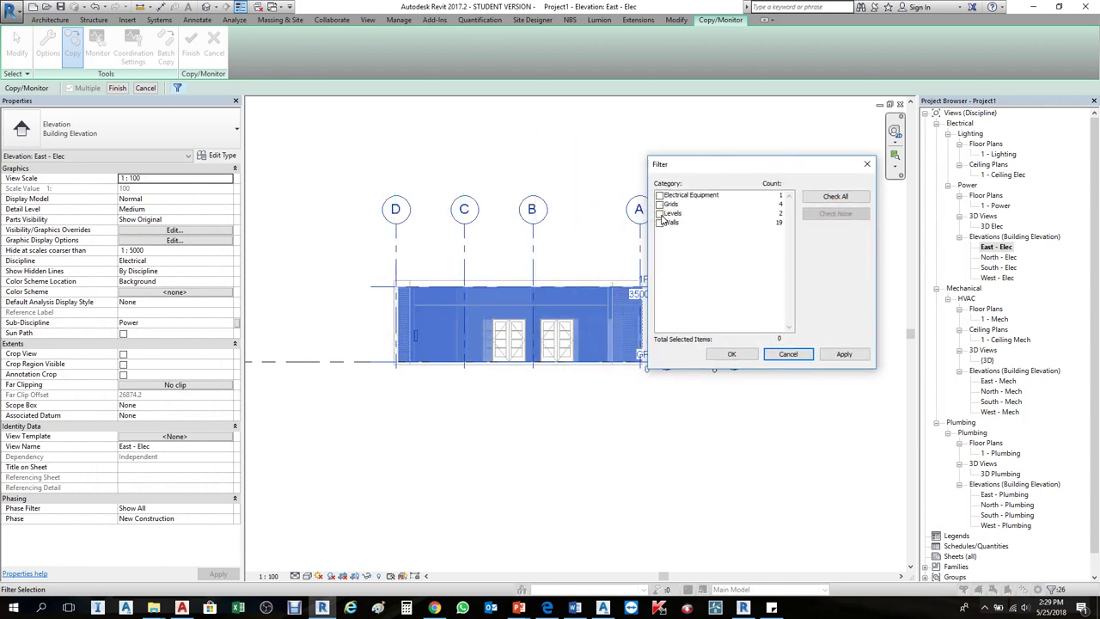
left_click(660, 214)
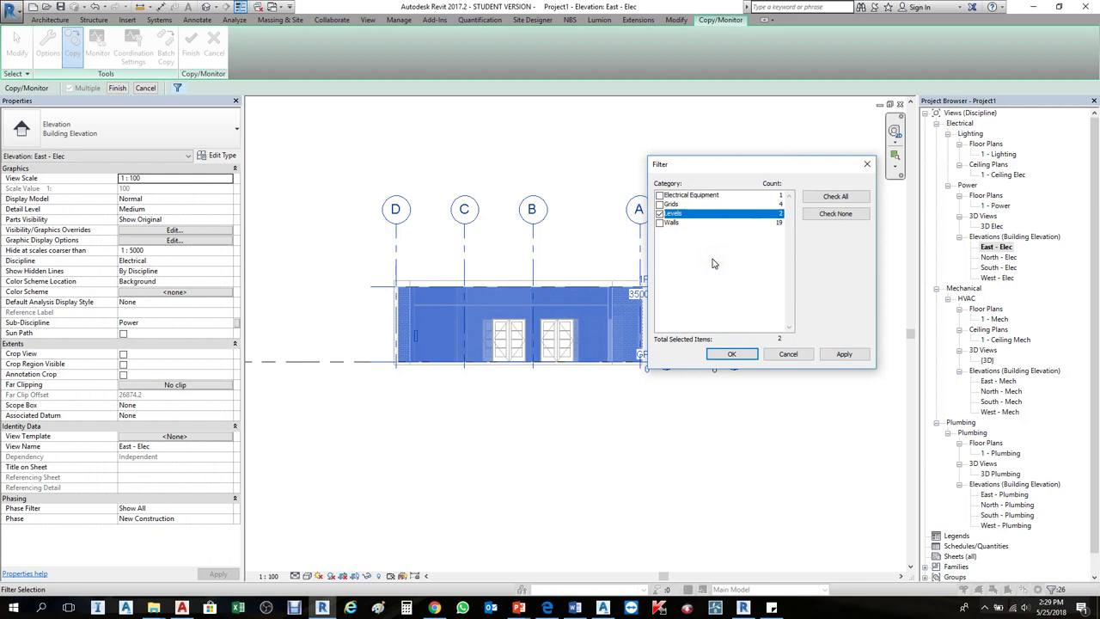
left_click(731, 354)
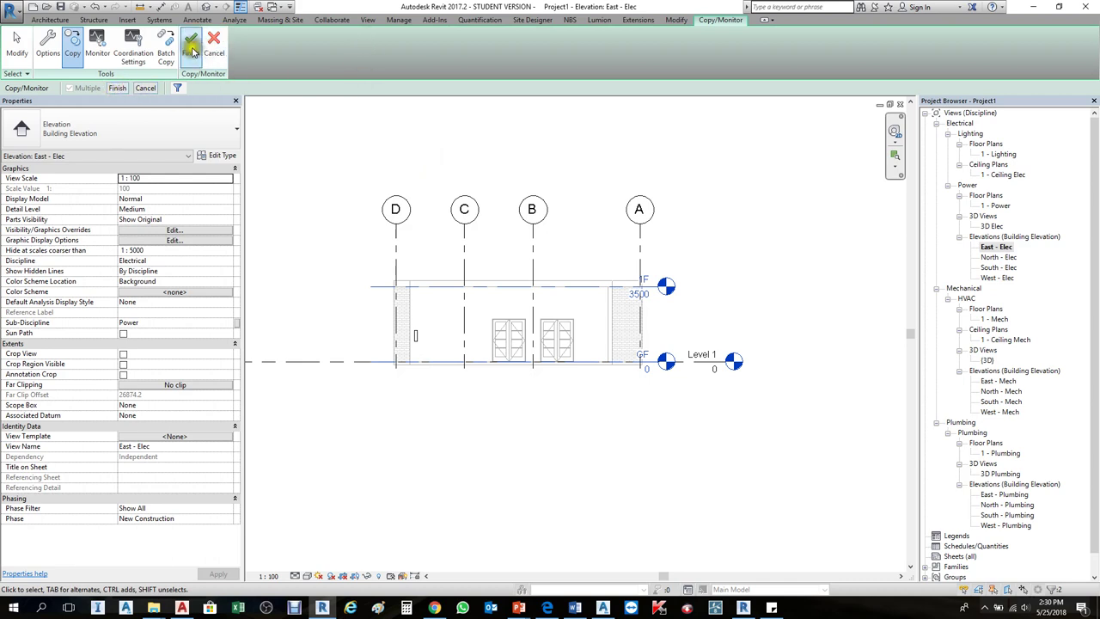
left_click(117, 90)
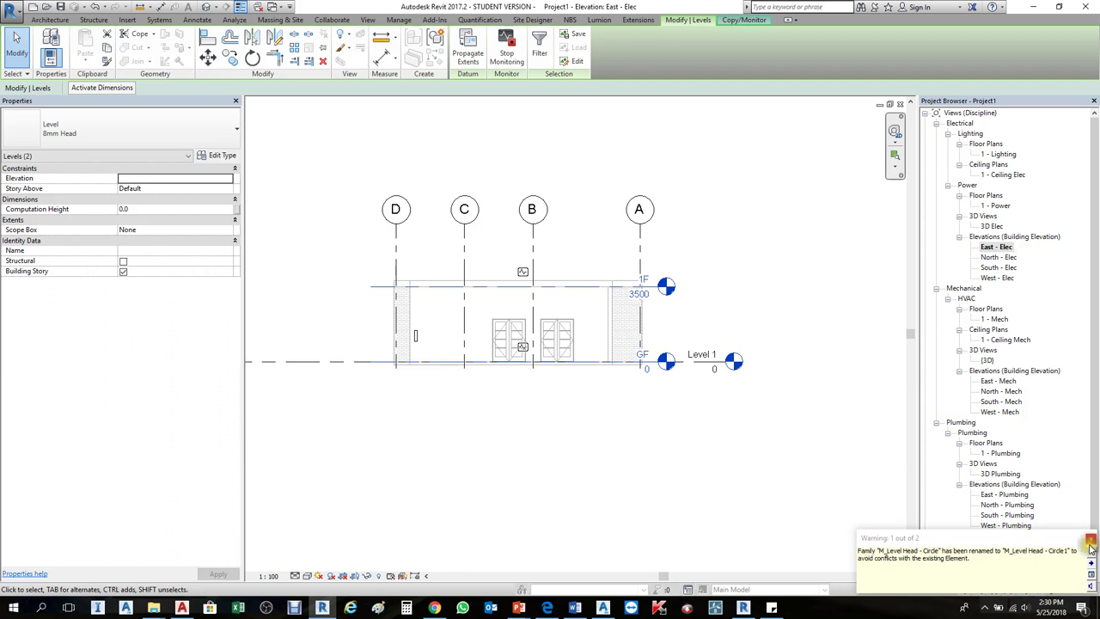
left_click(1090, 540)
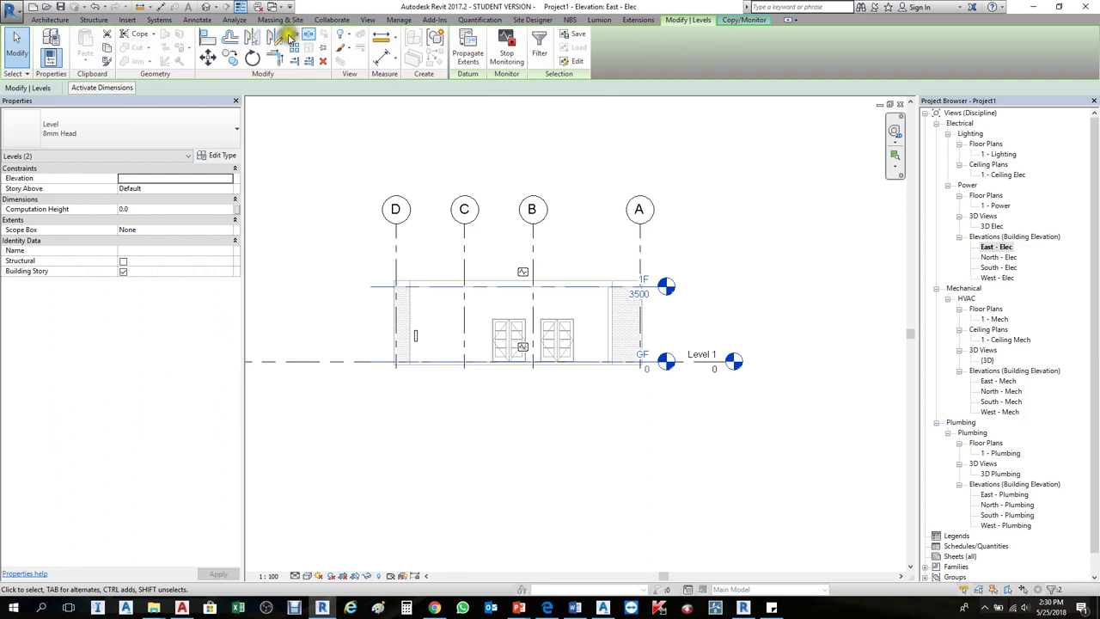
Examine the monitoring symbols on the copied 1F and GF levels in the elevation.
left_click(750, 22)
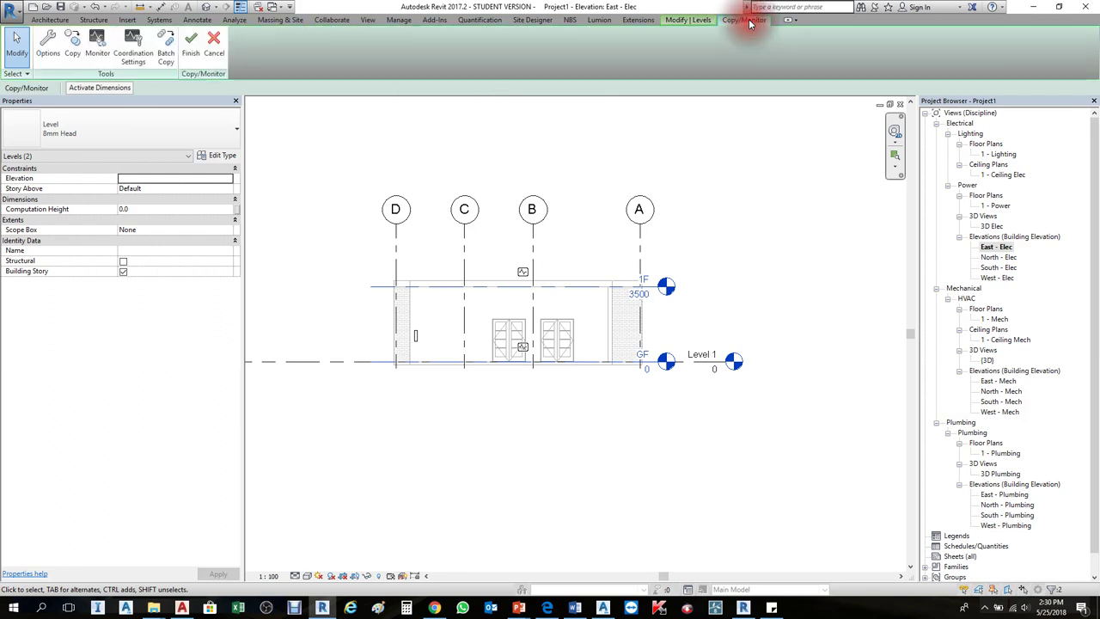
left_click(687, 22)
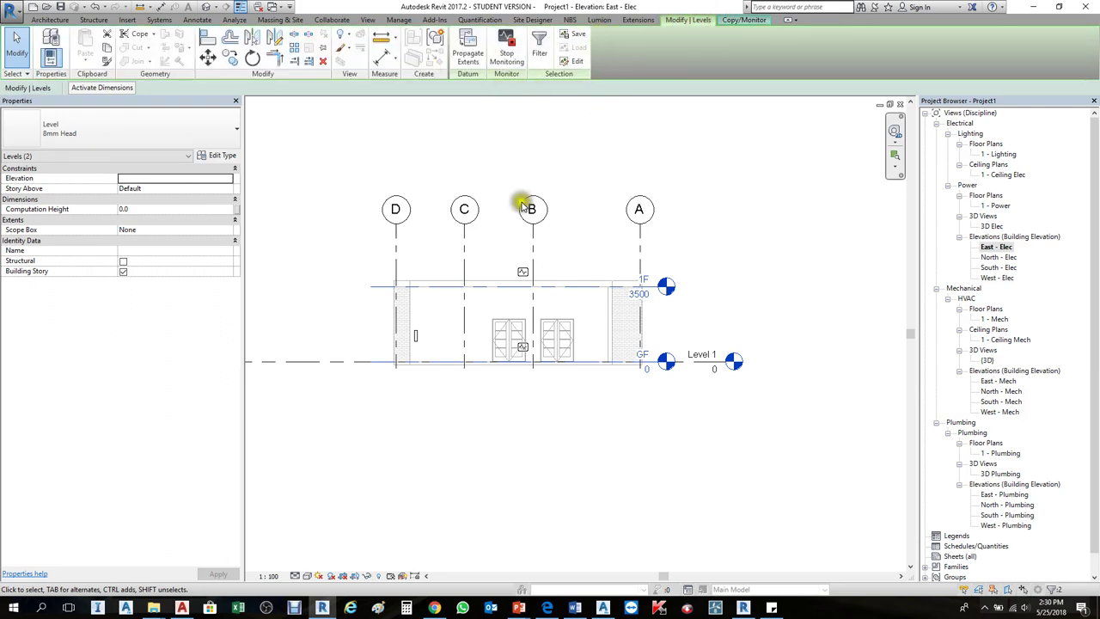
scroll(644, 344, "up", 3)
scroll(692, 305, "down", 1)
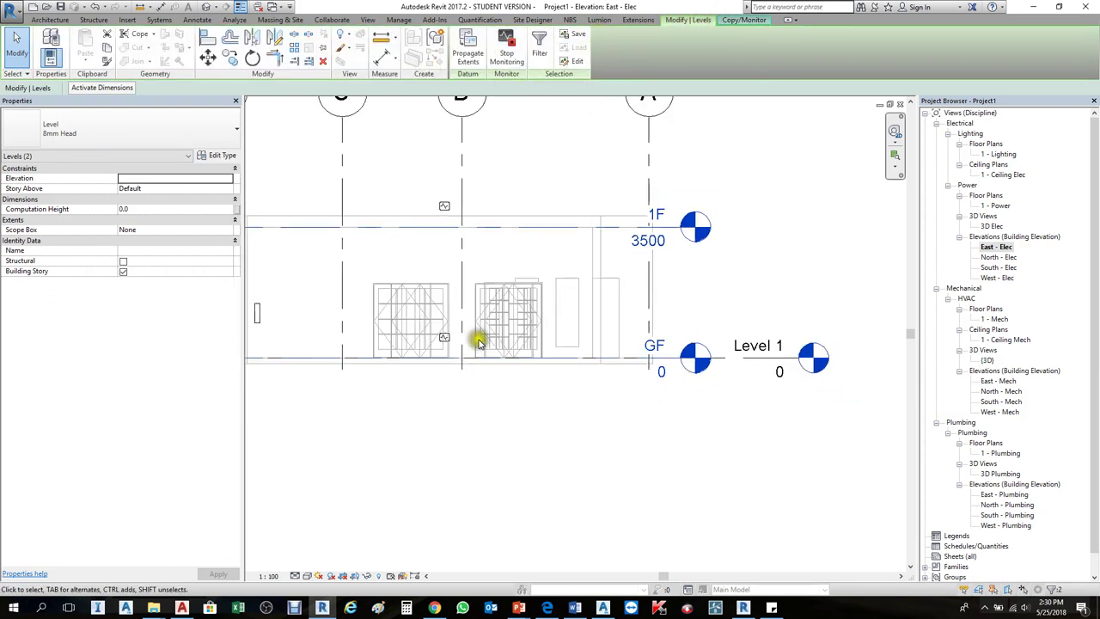
scroll(443, 346, "up", 6)
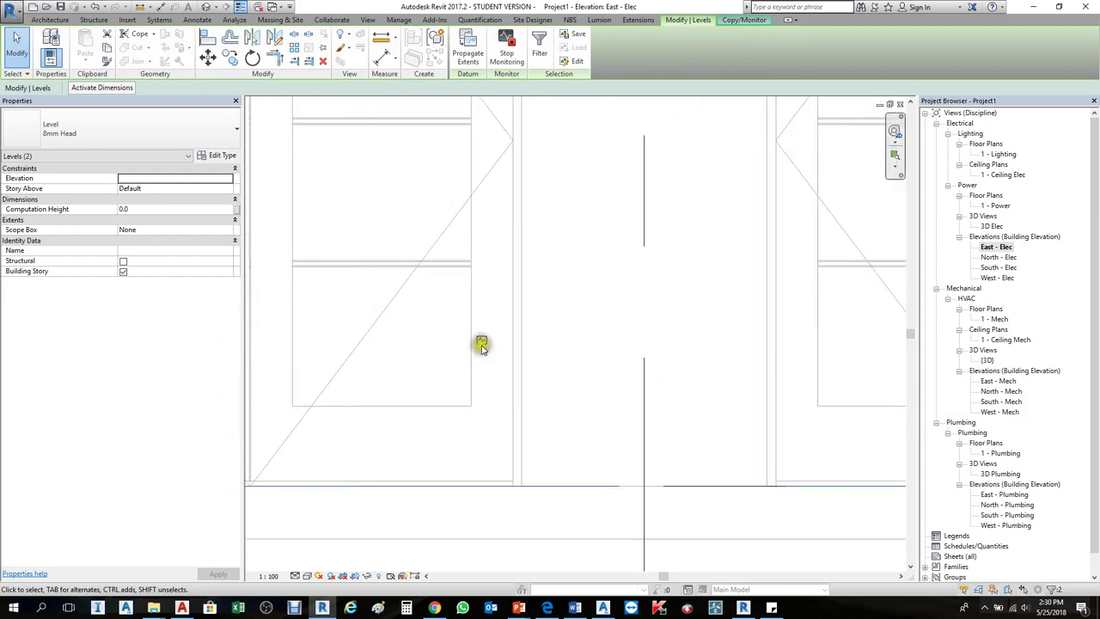
scroll(486, 342, "down", 4)
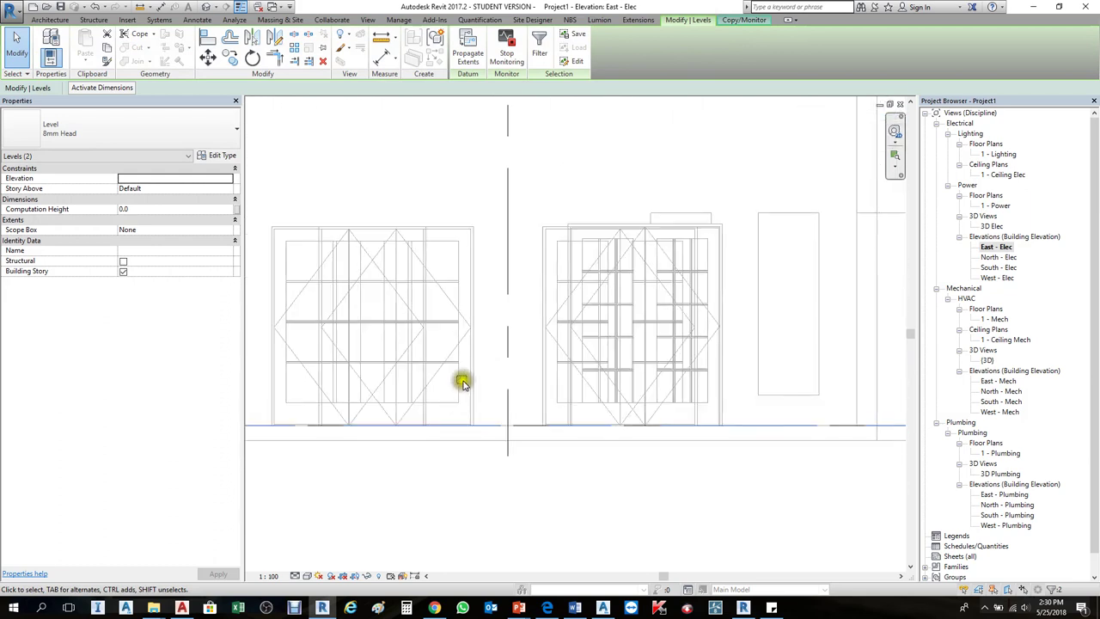
scroll(460, 258, "up", 3)
scroll(445, 260, "down", 1)
scroll(444, 260, "down", 2)
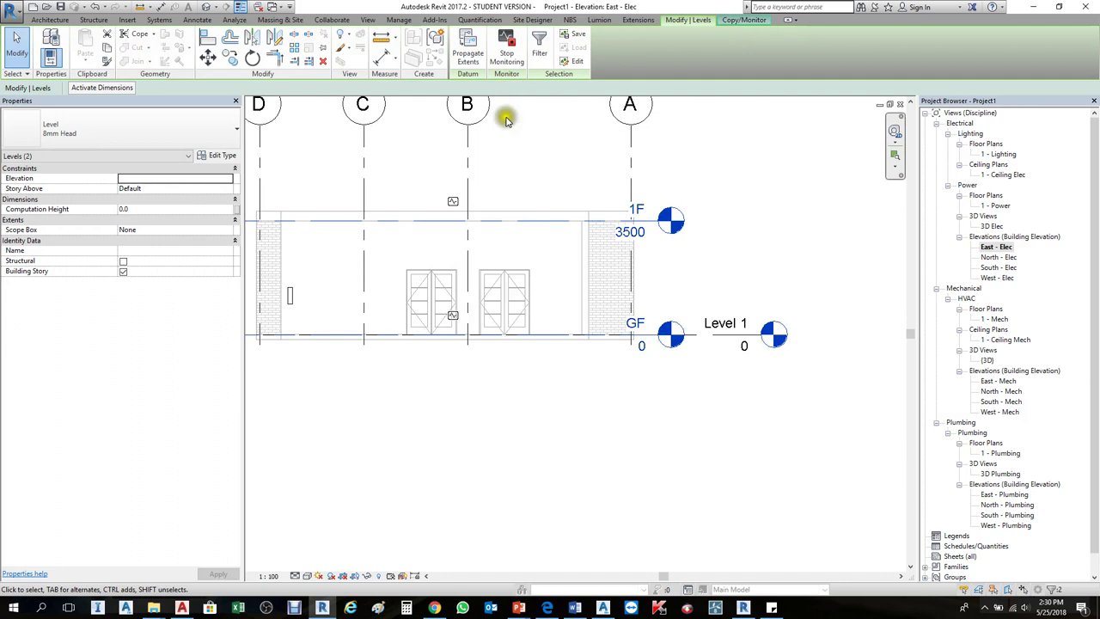
scroll(565, 330, "down", 1)
scroll(565, 330, "down", 1)
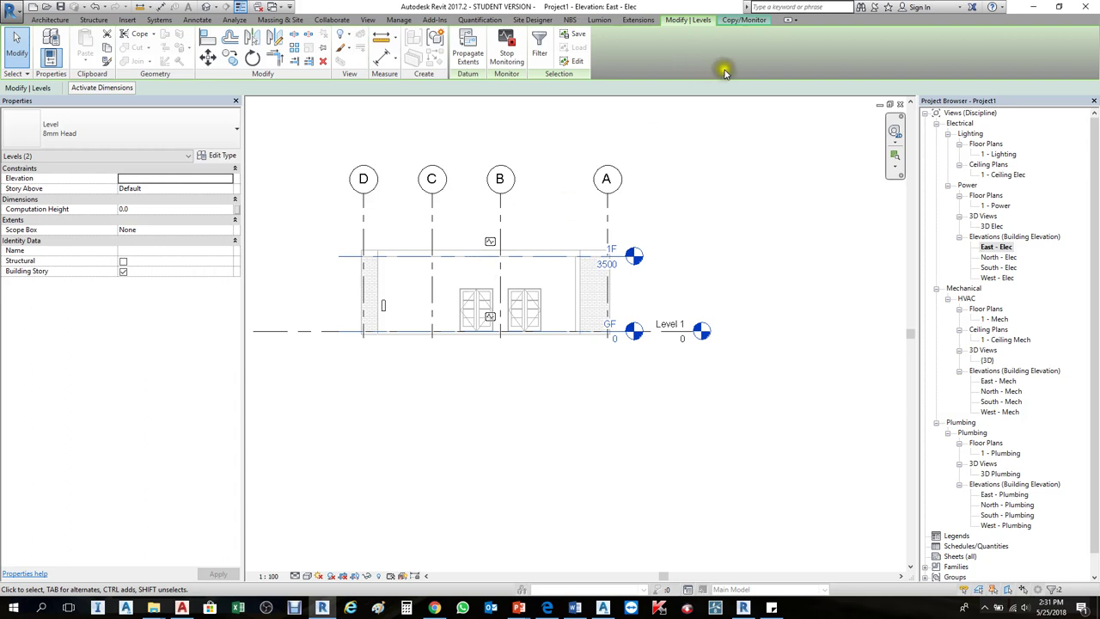
Finish the Copy/Monitor session and inspect the copied 1F level.
left_click(744, 21)
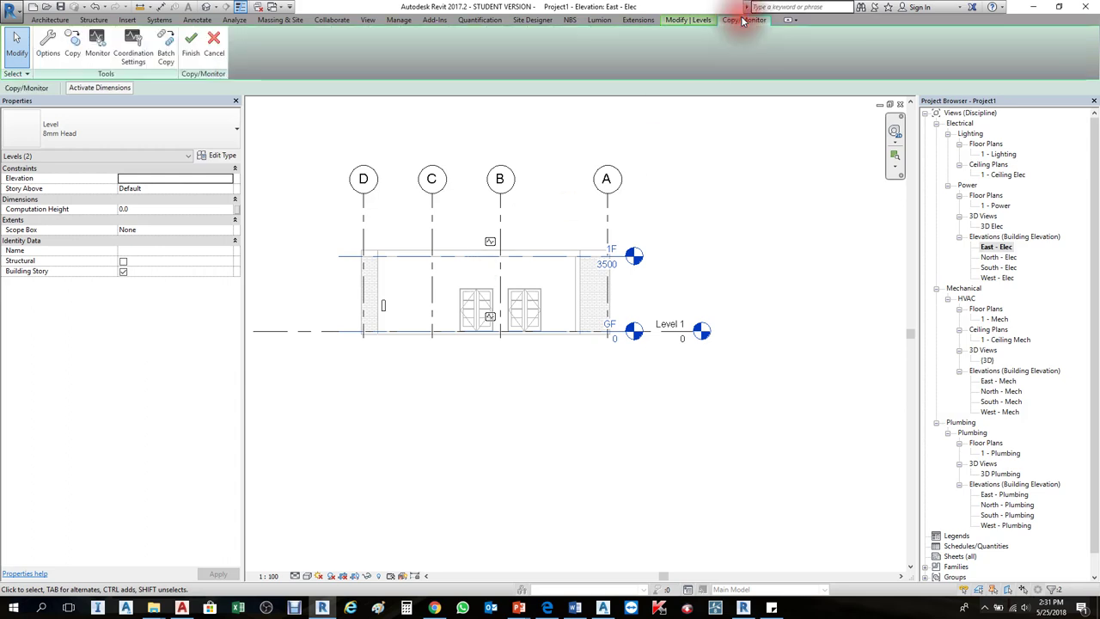
left_click(190, 43)
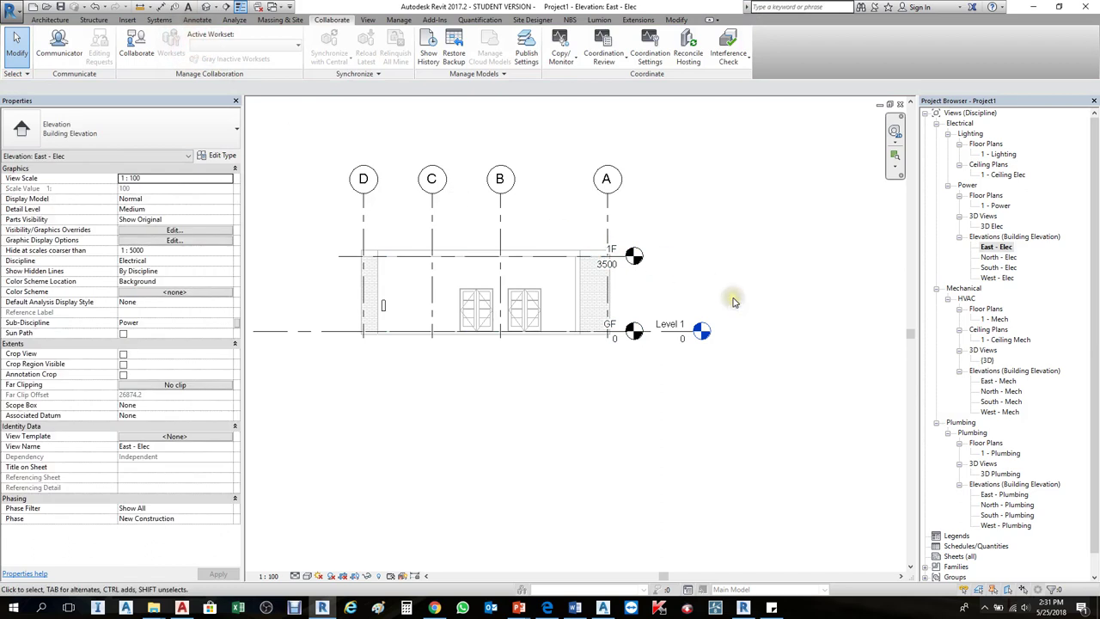
scroll(621, 266, "up", 2)
scroll(623, 259, "up", 1)
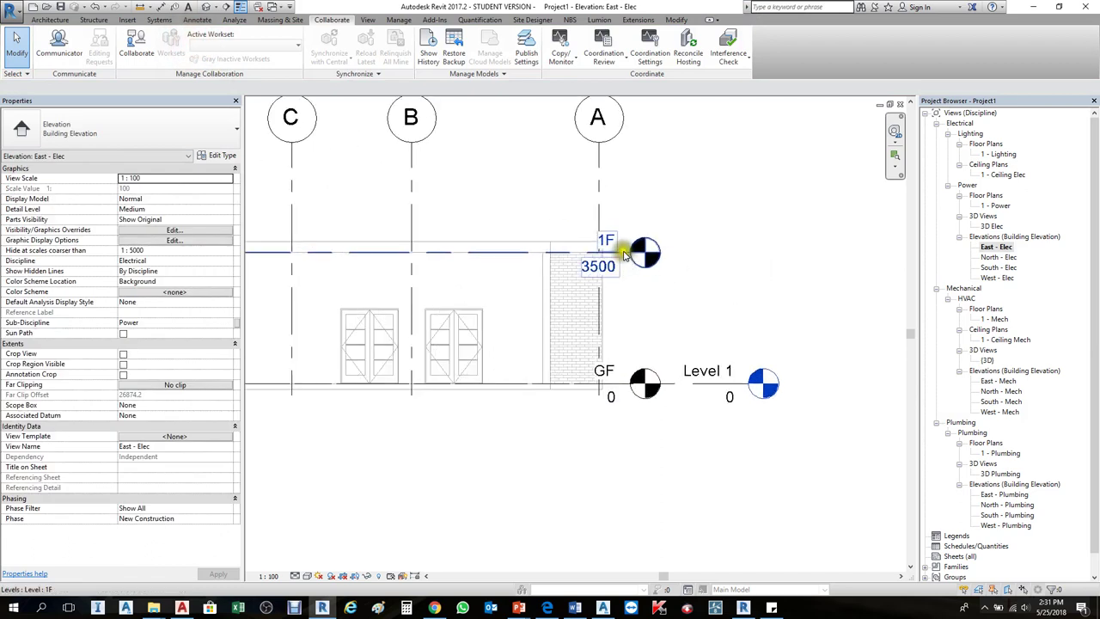
scroll(622, 255, "up", 2)
left_click(622, 253)
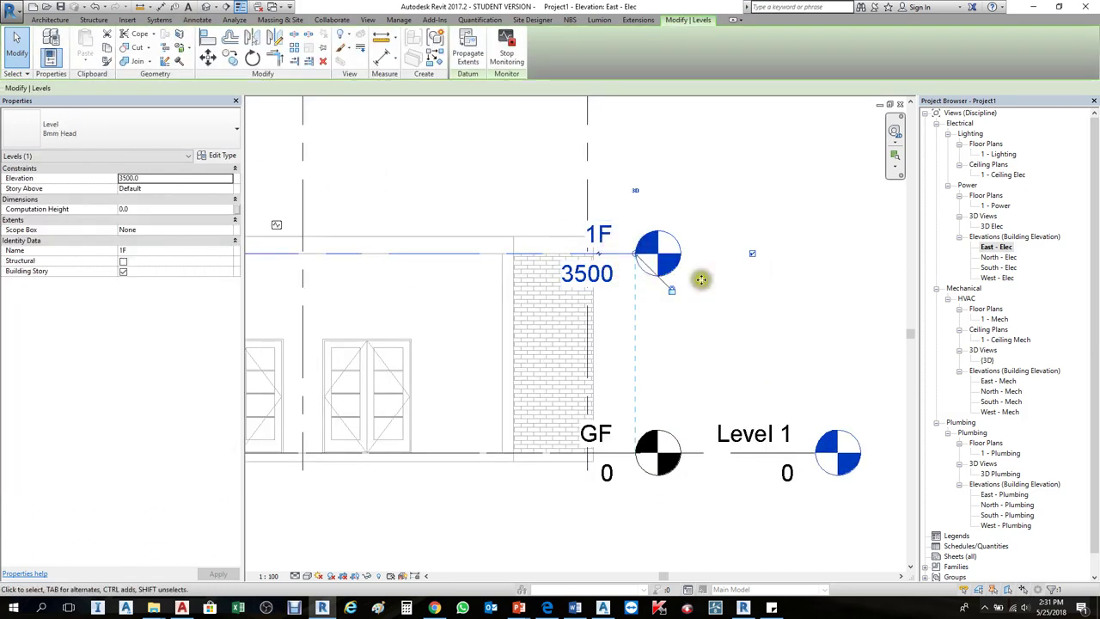
left_click(794, 311)
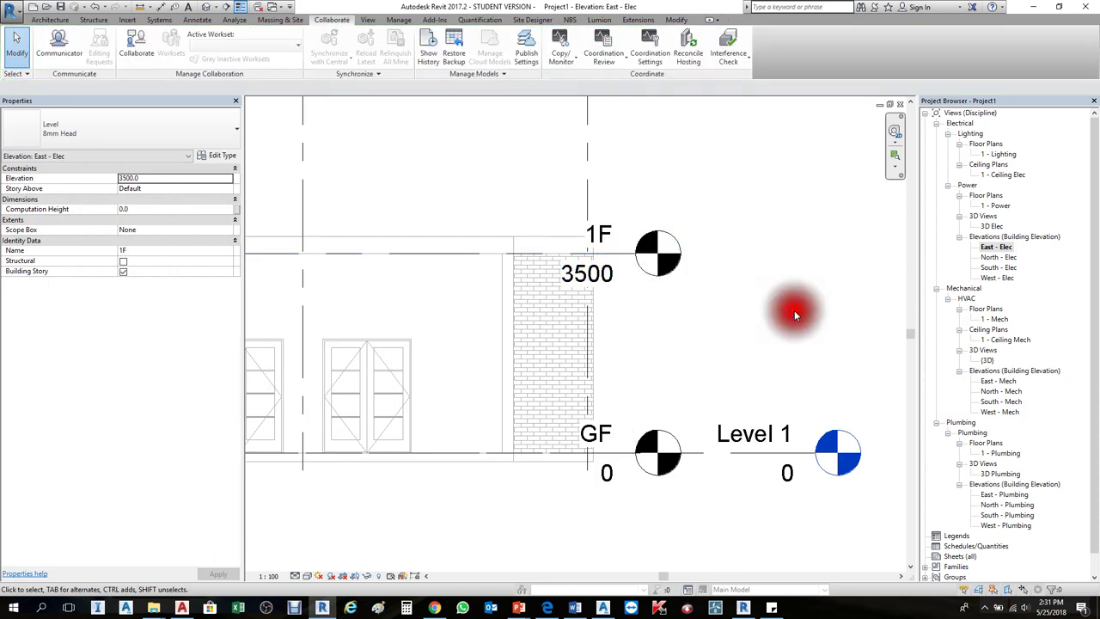
Delete the default Level 1 from the East - Elec elevation along with its dependent plan views.
left_click(660, 427)
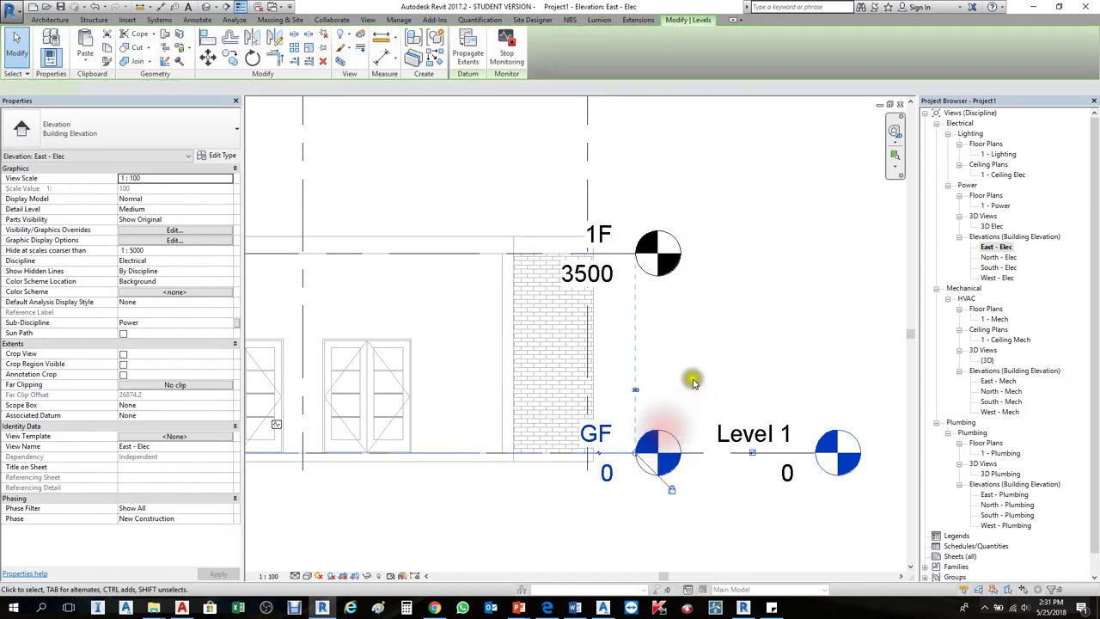
left_click(754, 300)
scroll(753, 300, "down", 2)
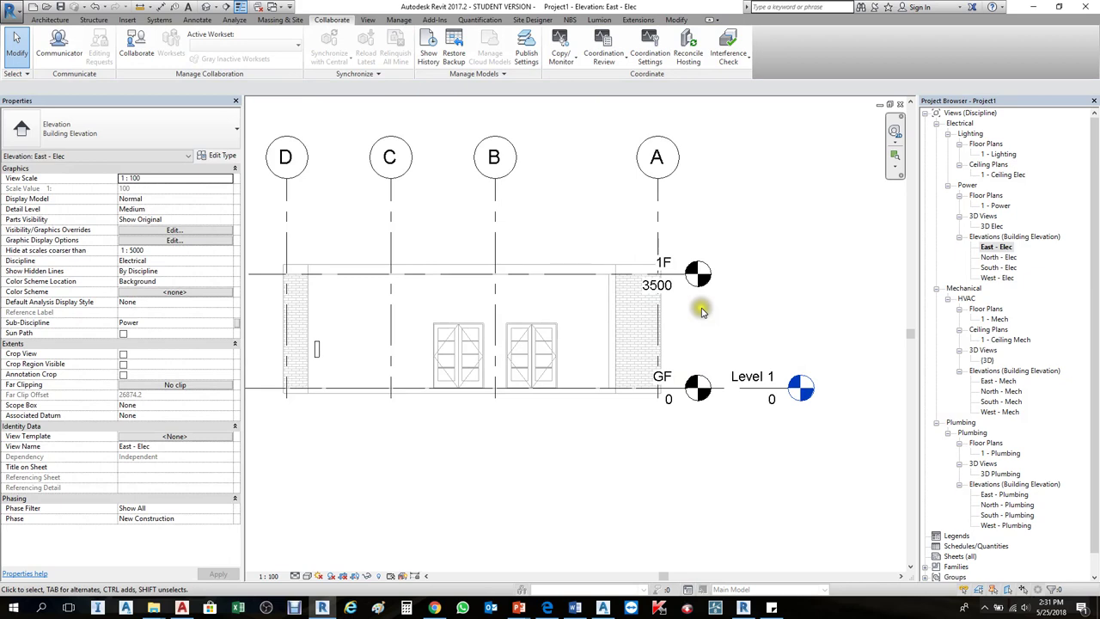
left_click(782, 389)
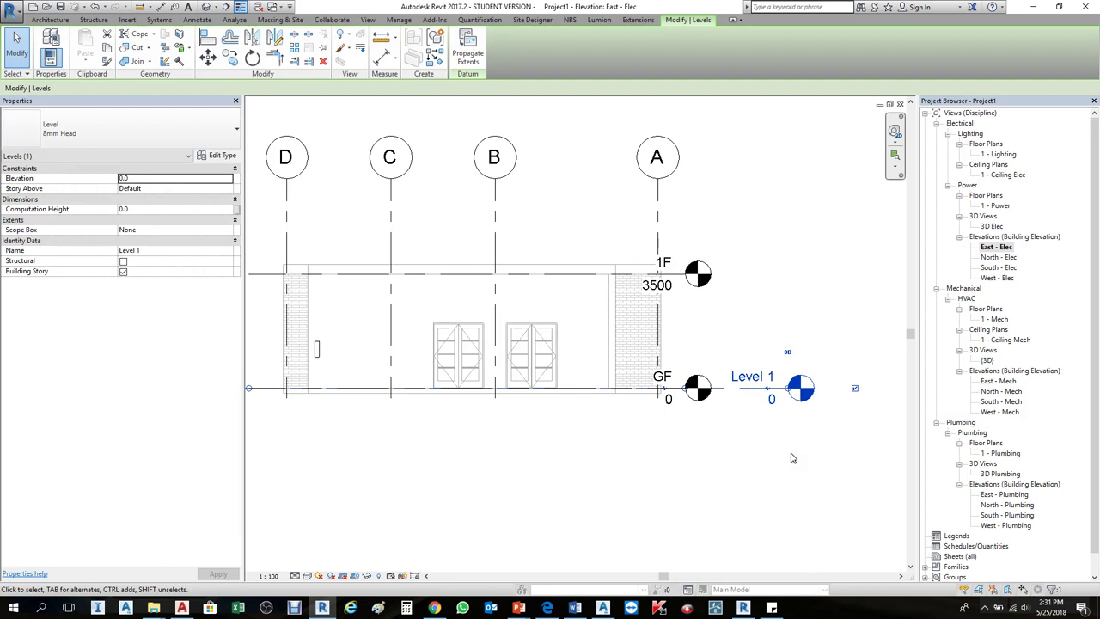
key("Delete")
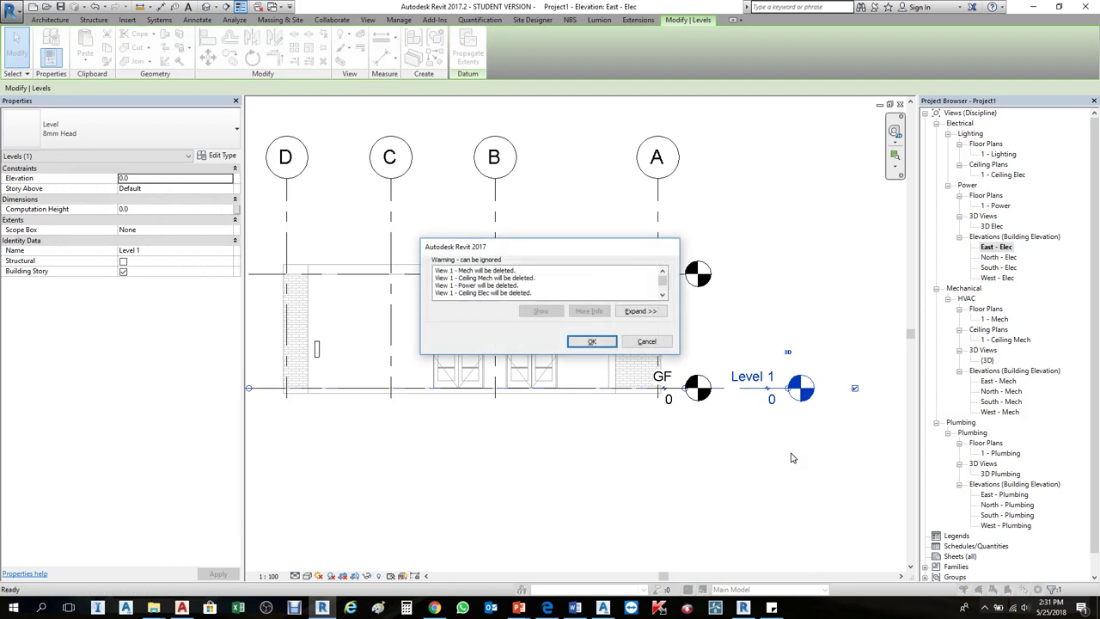
left_click(593, 340)
left_click(757, 414)
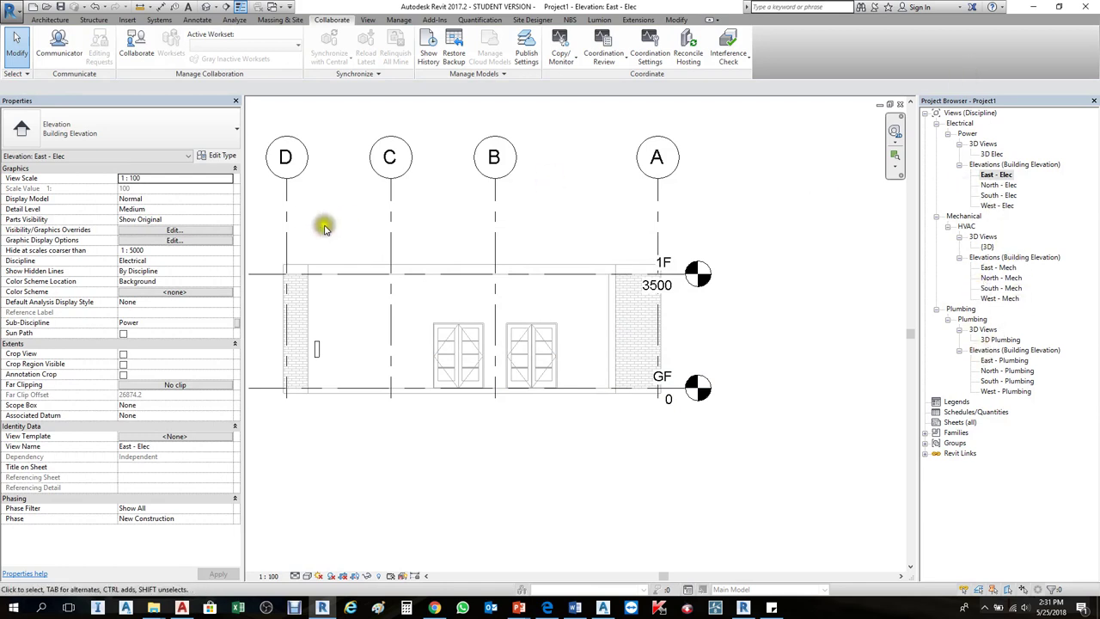
Inspect the copied GF level and its monitoring symbol in the elevation.
left_click(698, 392)
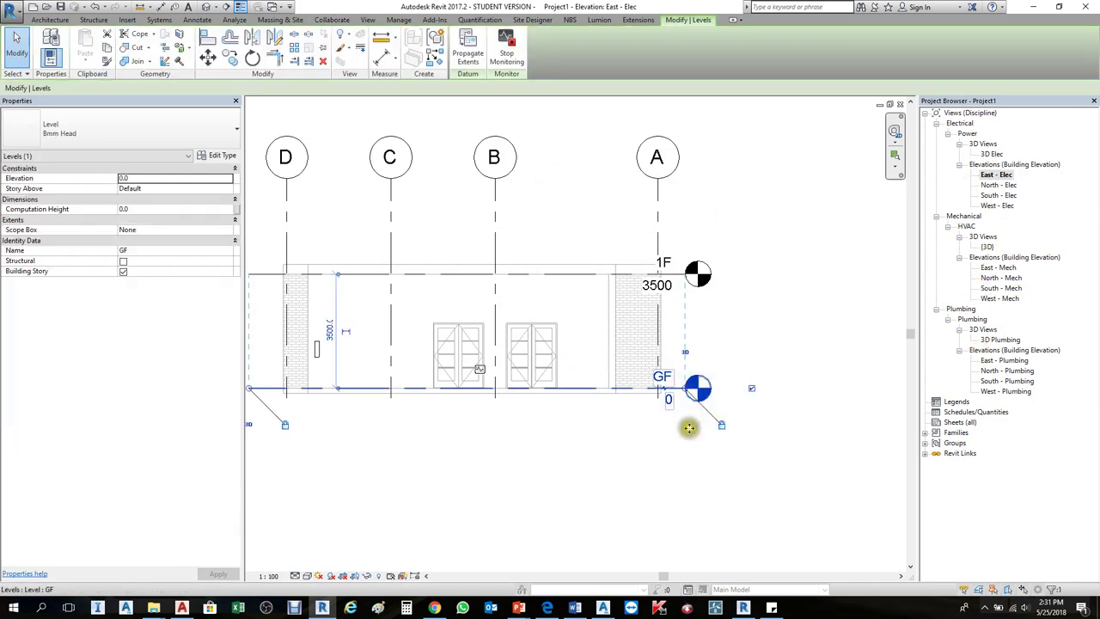
left_click(687, 420)
left_click(694, 386)
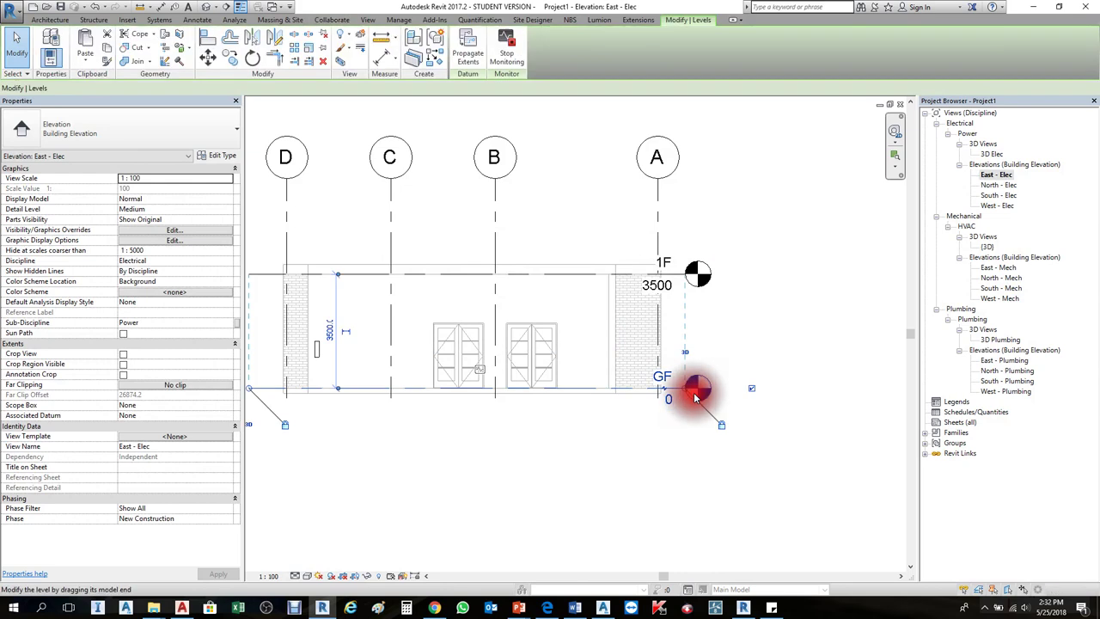
left_click(611, 478)
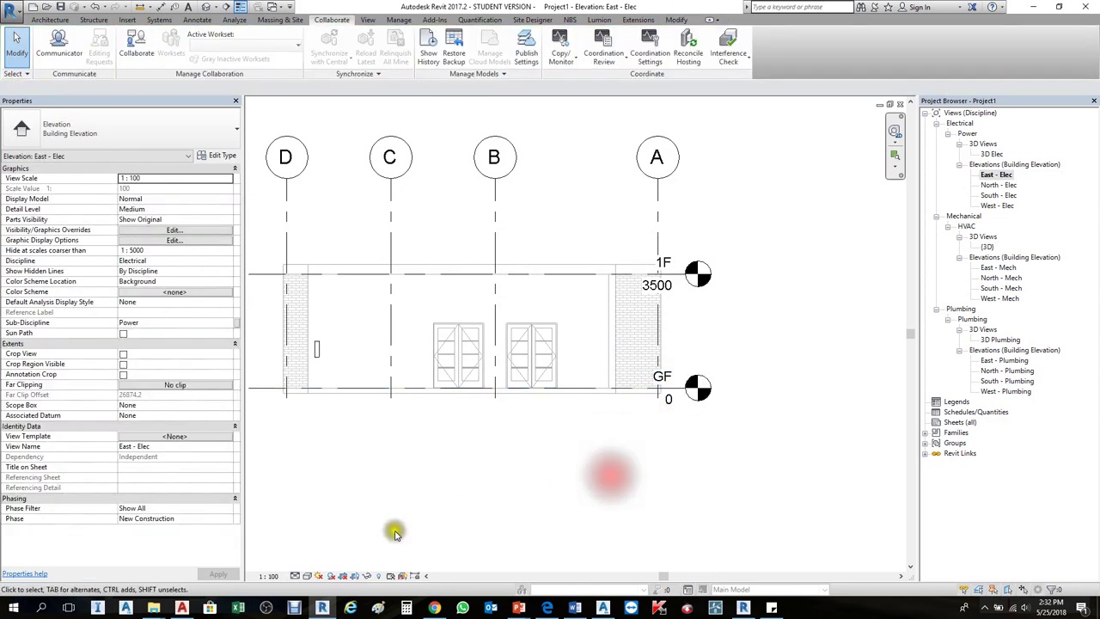
Set the East - Elec elevation's view scale to 1:50.
left_click(269, 576)
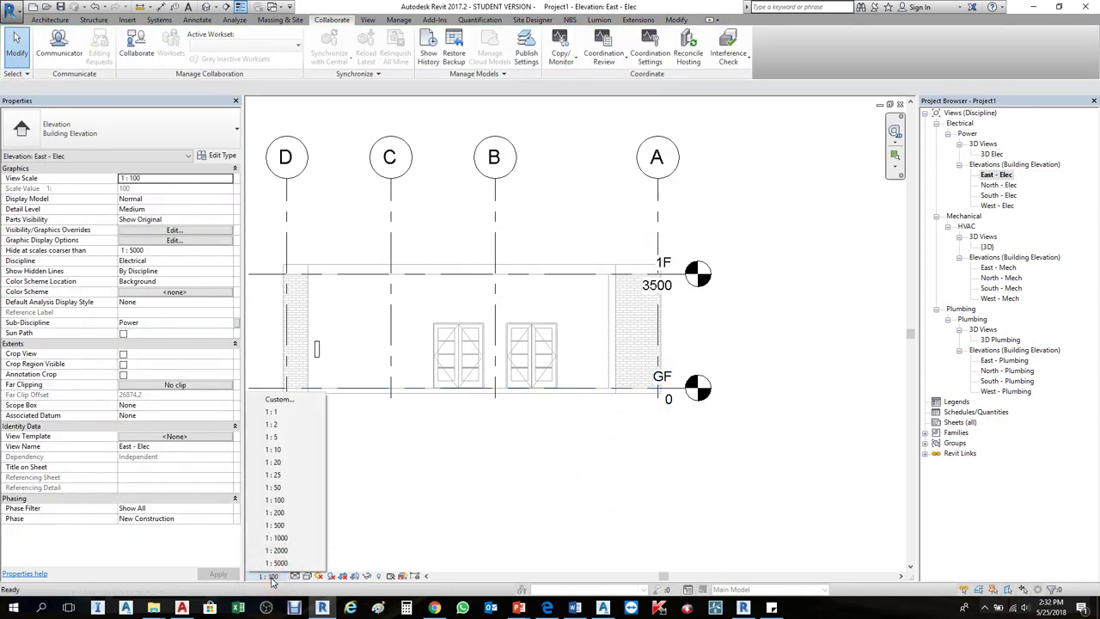
left_click(419, 519)
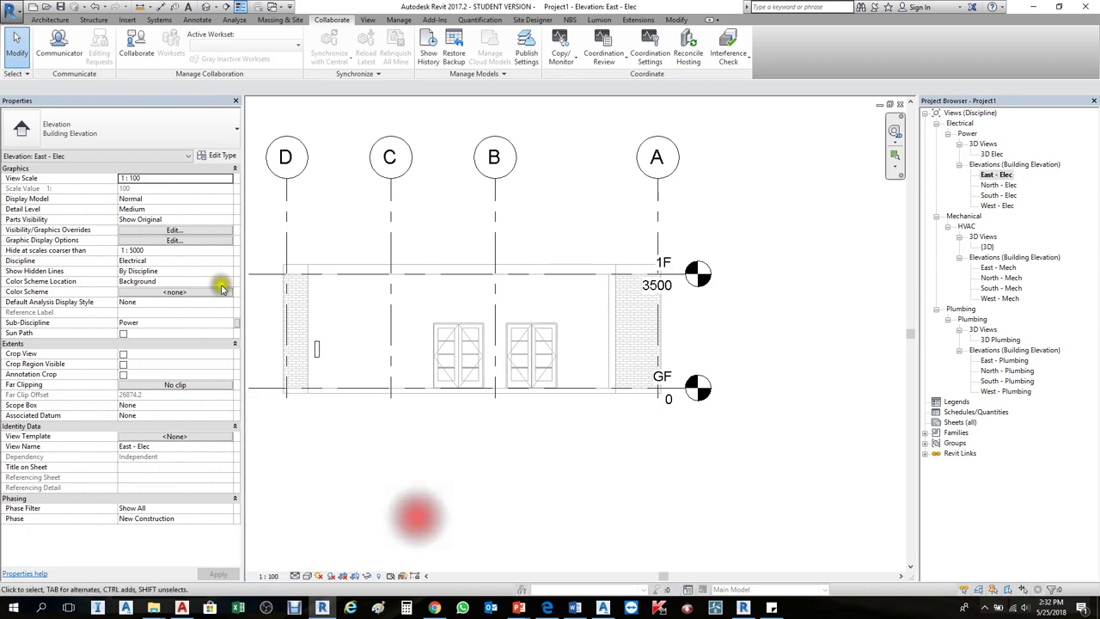
left_click(227, 180)
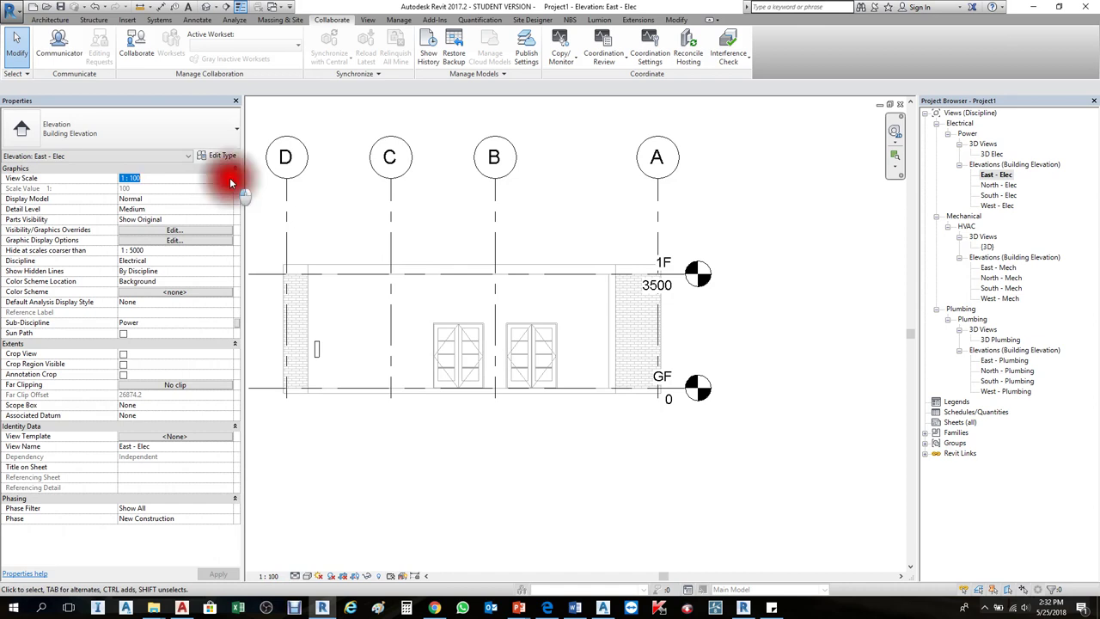
left_click(229, 179)
left_click(144, 188)
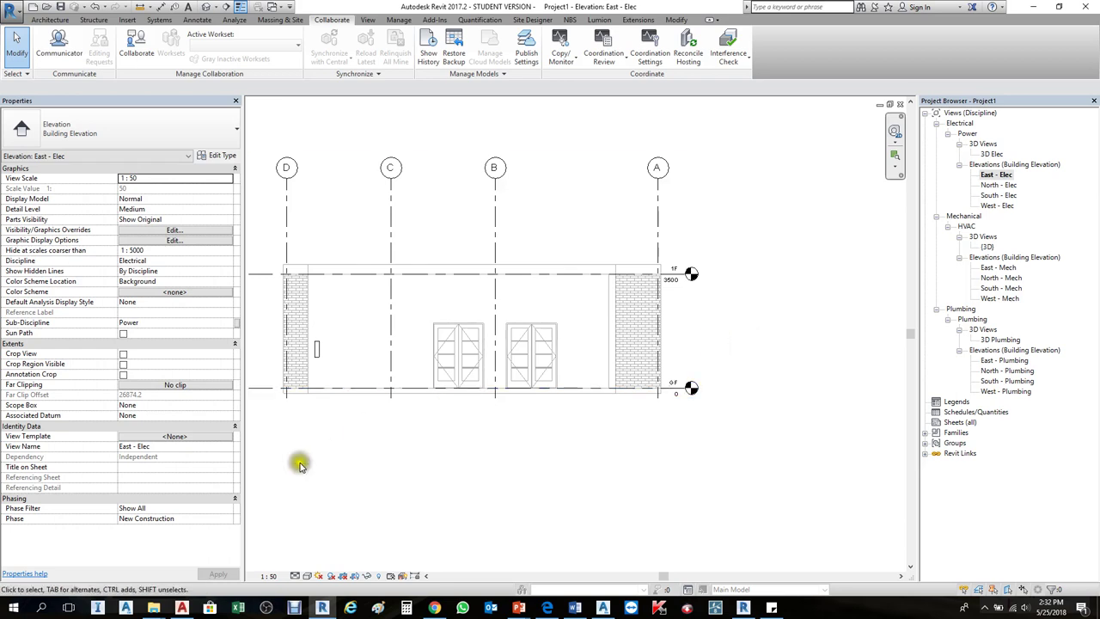
left_click(268, 575)
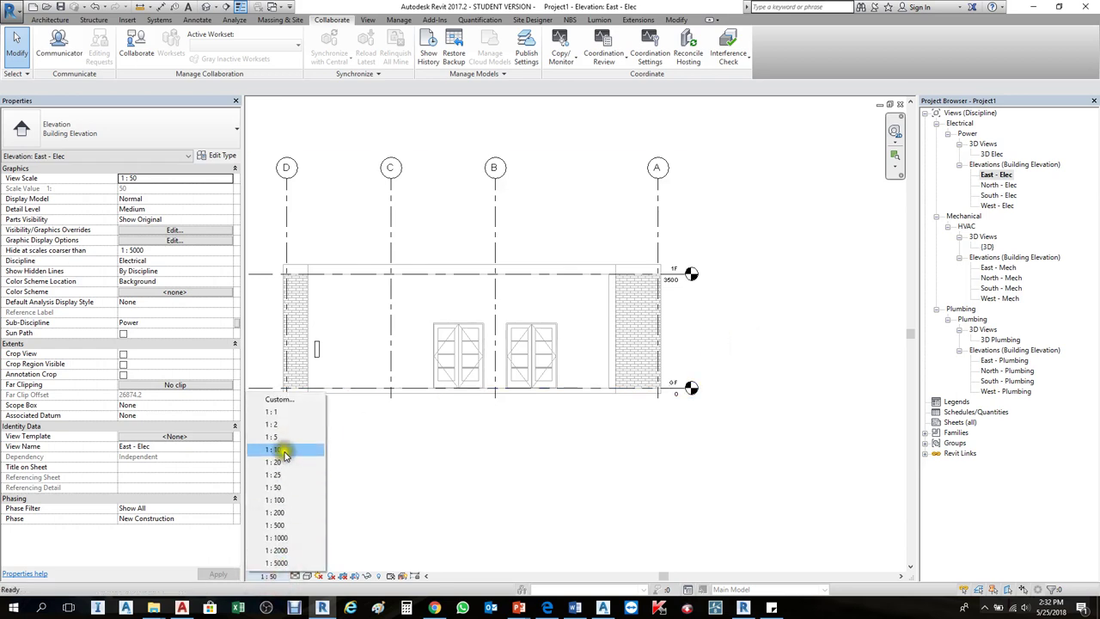
left_click(286, 487)
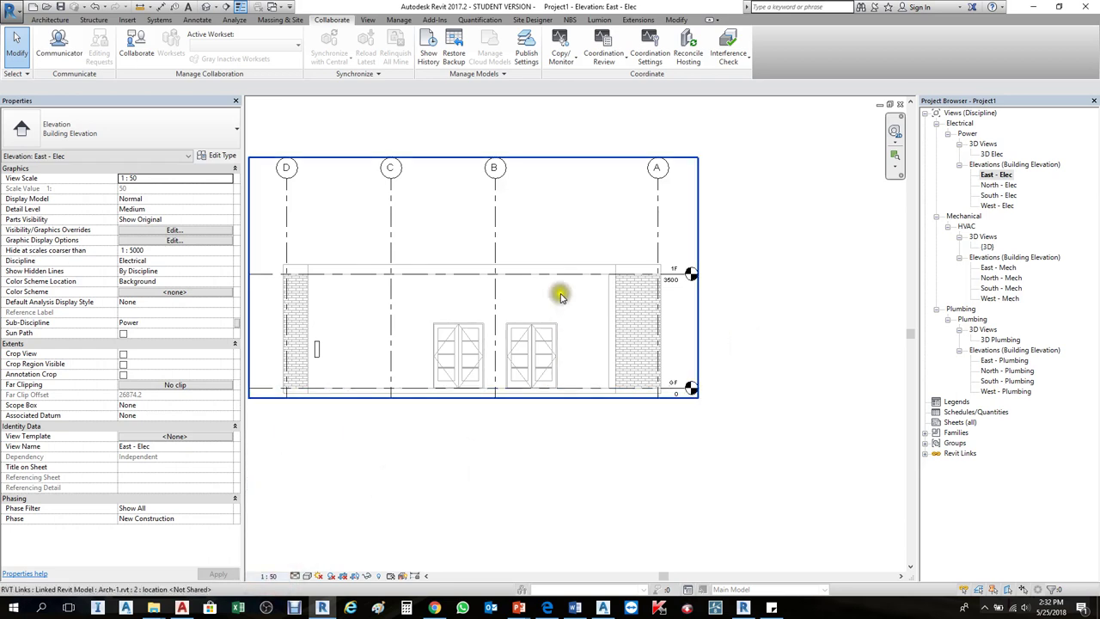
Examine the 1F level head and its monitoring symbol, along with the grids and levels at the new view scale.
scroll(780, 322, "up", 3)
scroll(781, 295, "down", 2)
scroll(780, 296, "up", 2)
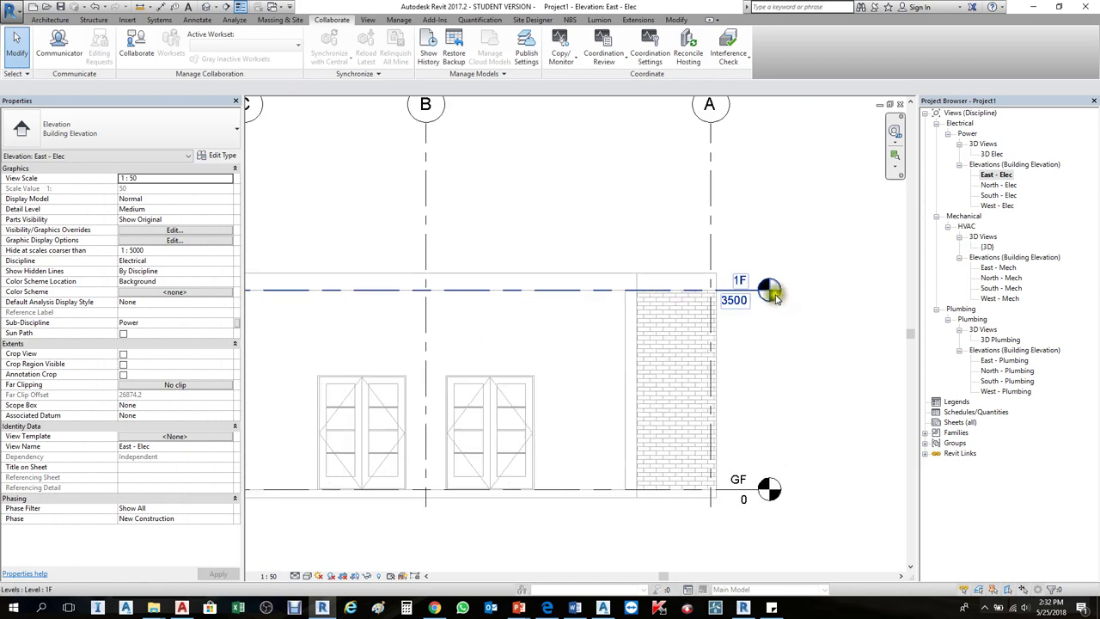
left_click(779, 295)
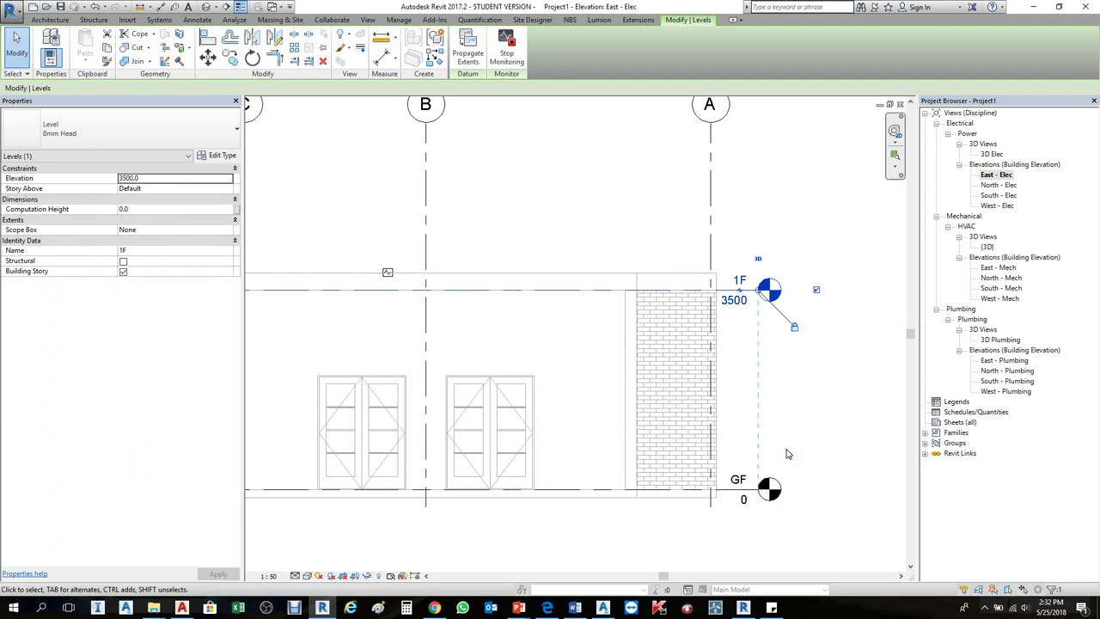
left_click(791, 454)
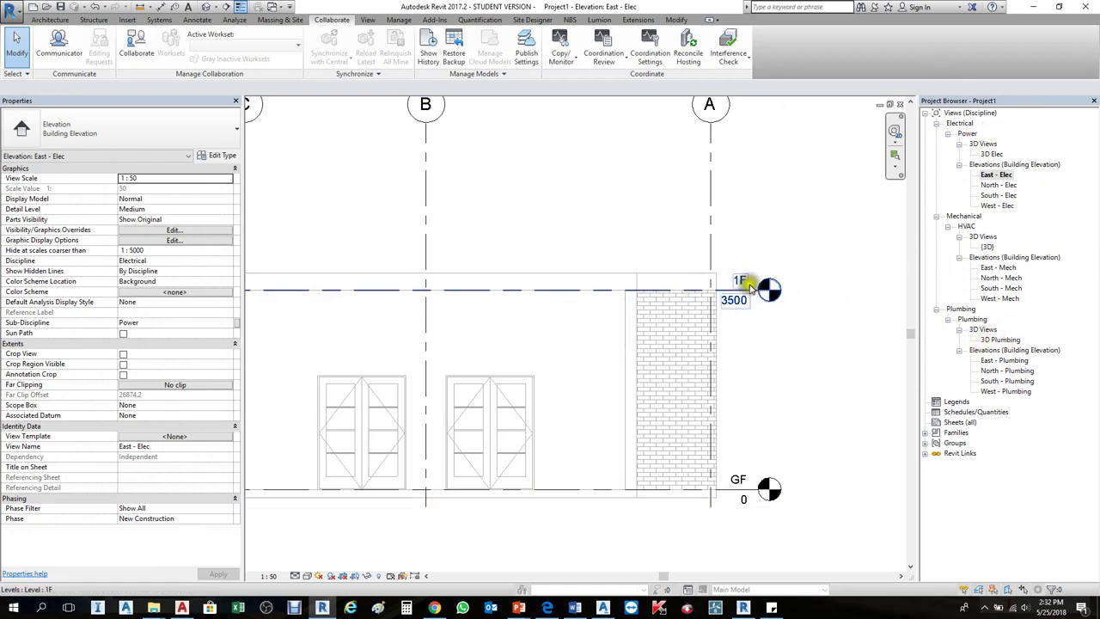
scroll(668, 294, "down", 5)
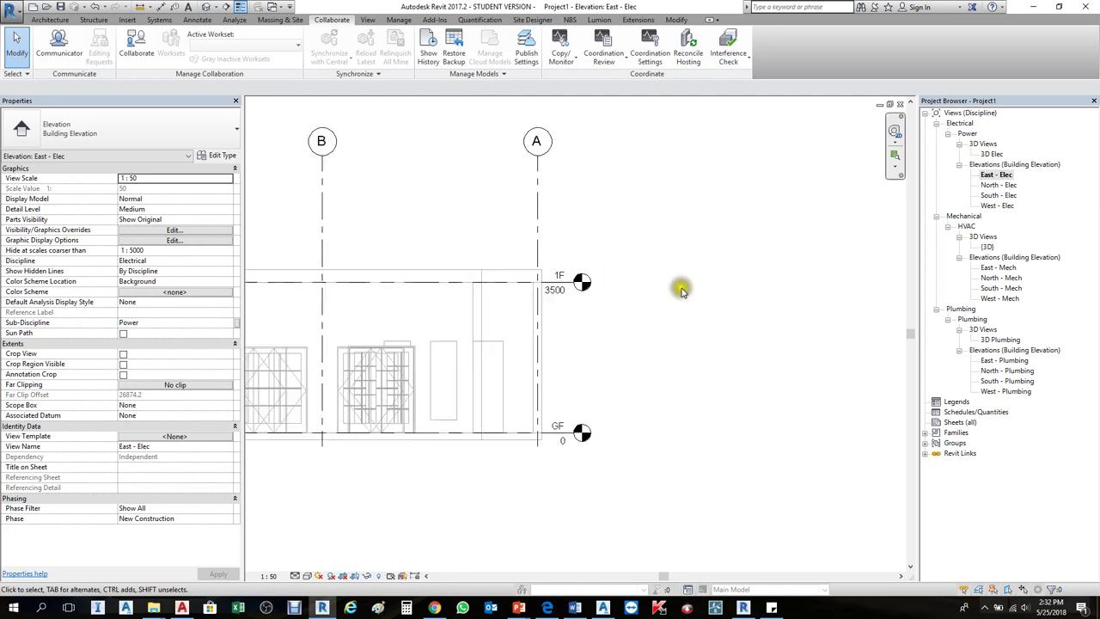
middle_click_drag(657, 276, 741, 299)
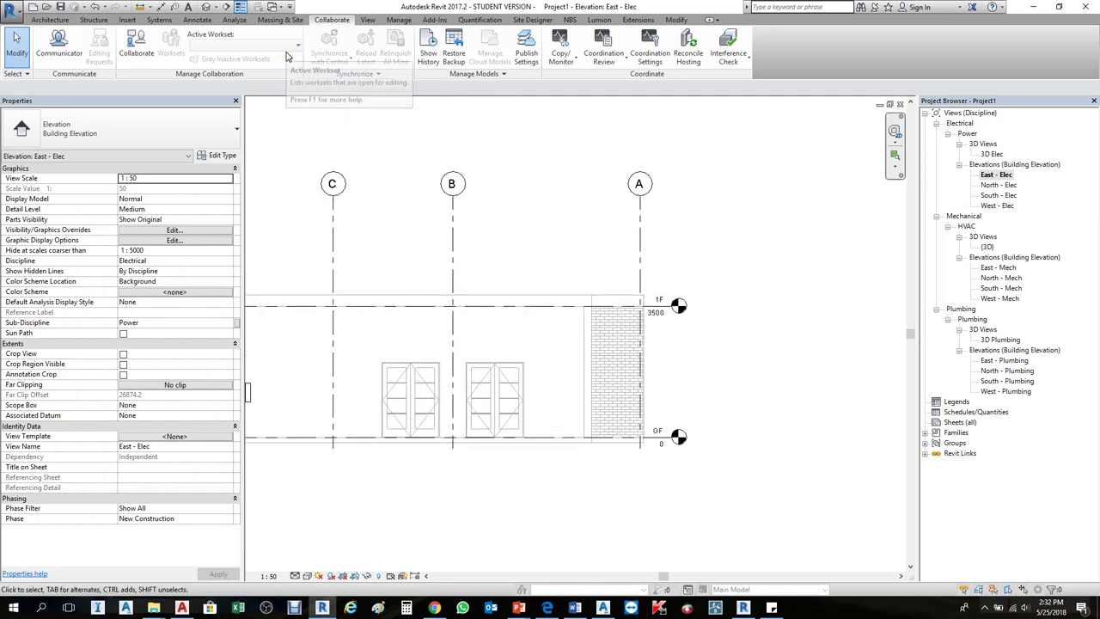
scroll(729, 367, "down", 1)
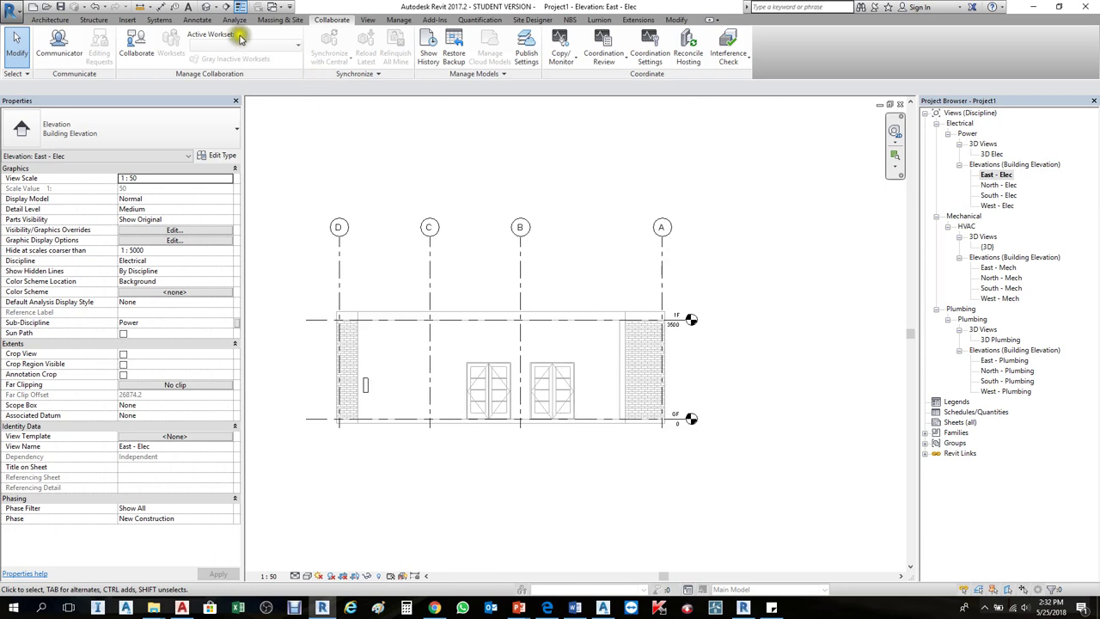
Start creating new floor plan views and check the available plan types and the 1F and GF levels.
left_click(368, 20)
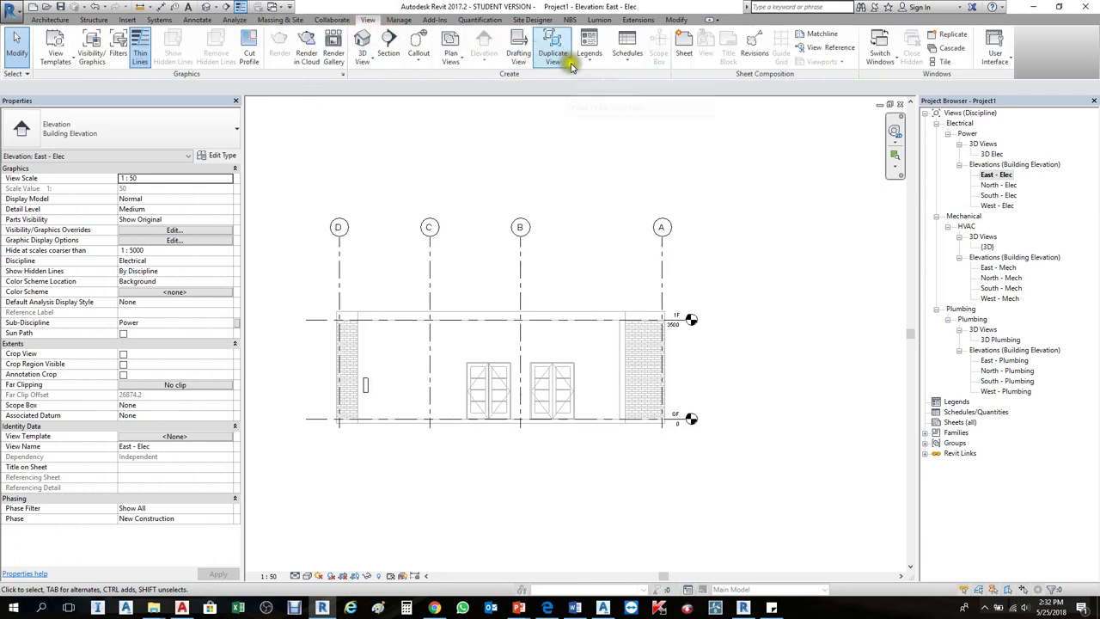
left_click(452, 58)
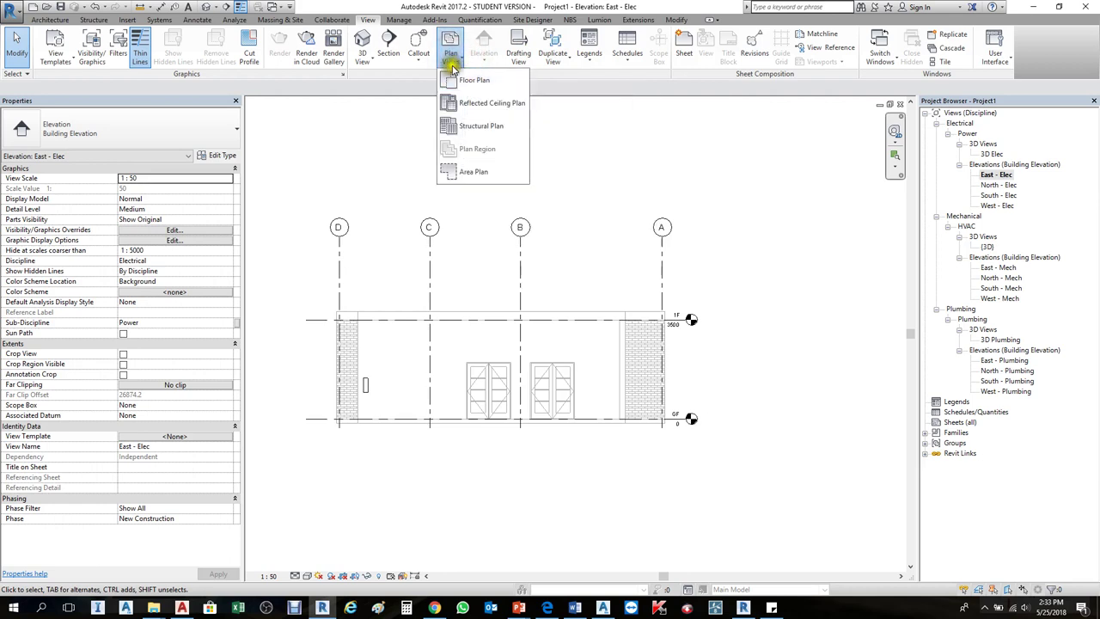
left_click(455, 77)
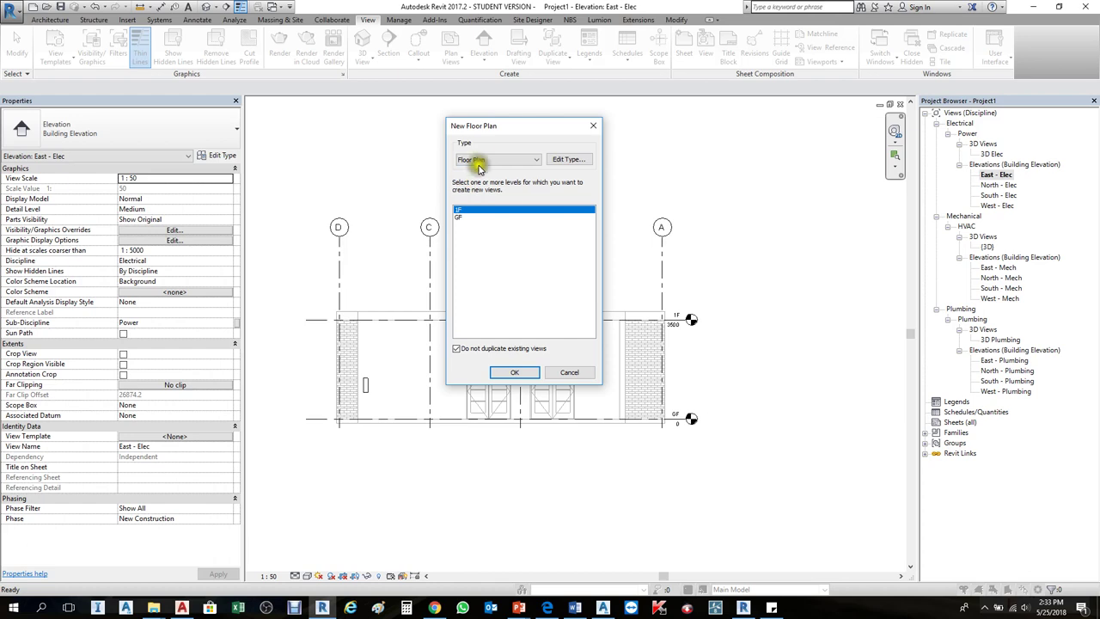
left_click(518, 164)
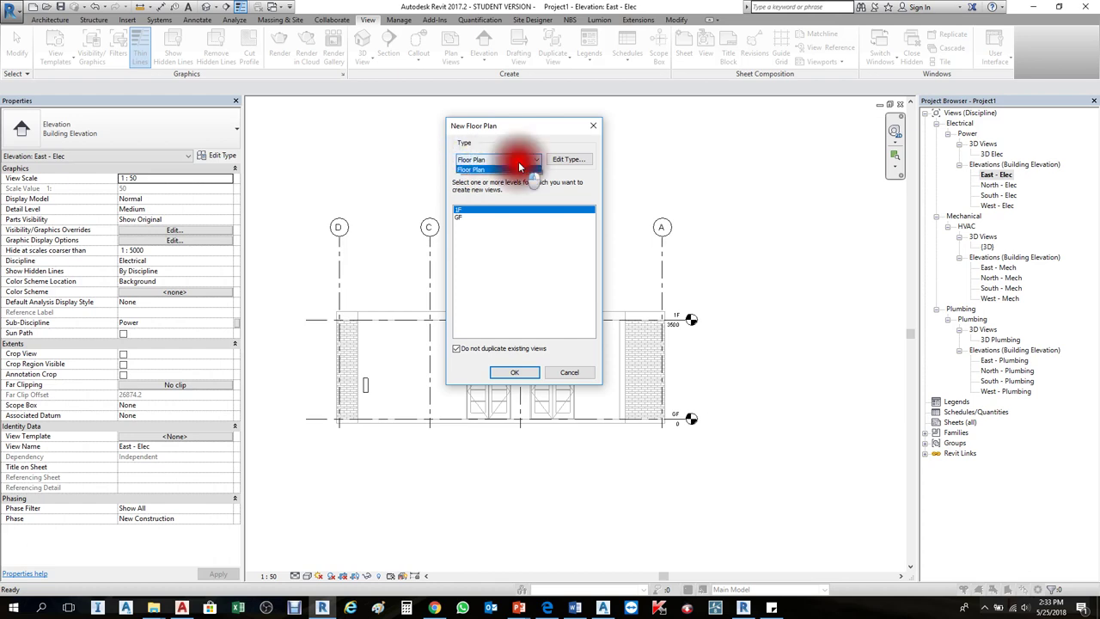
left_click(460, 216)
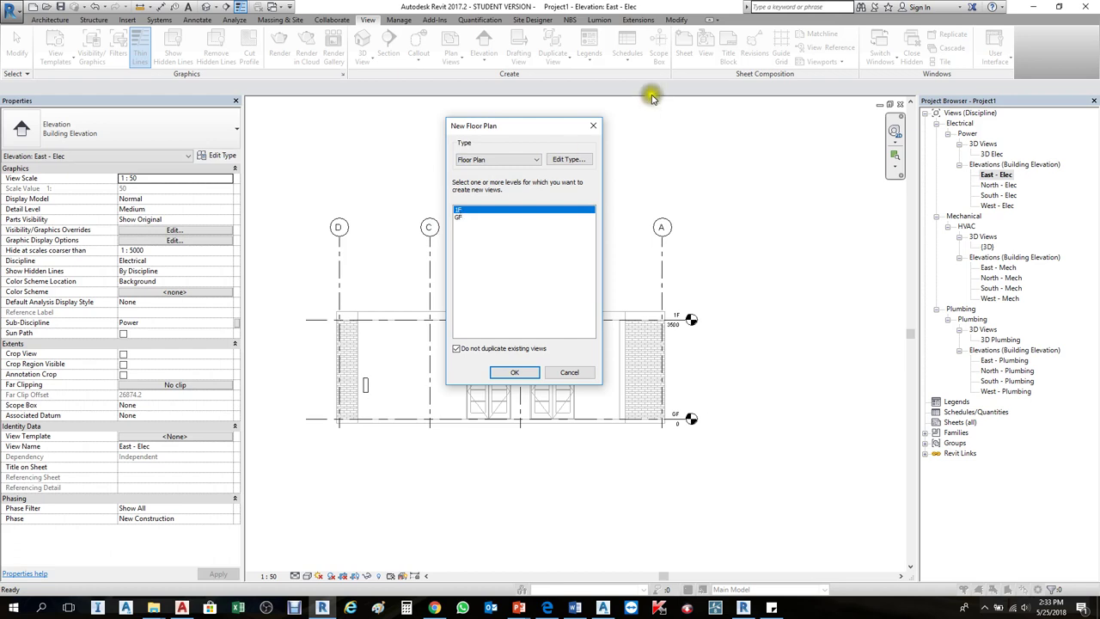
Open the Floor Plan type's properties and choose Mechanical Plan among the view templates applied to new views.
left_click(570, 161)
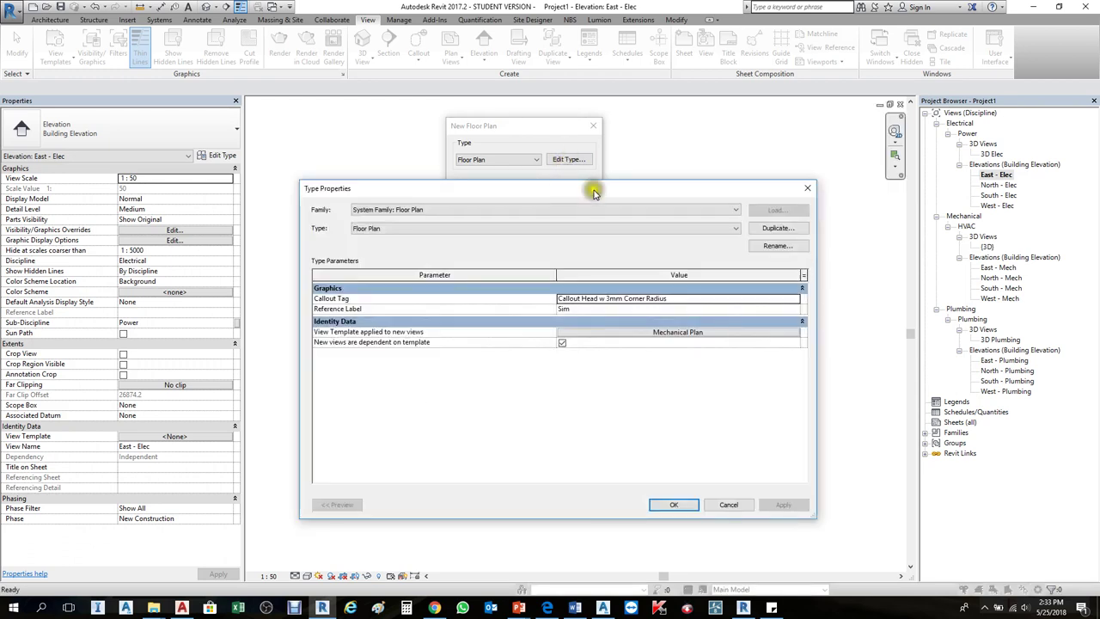
left_click_drag(600, 189, 662, 197)
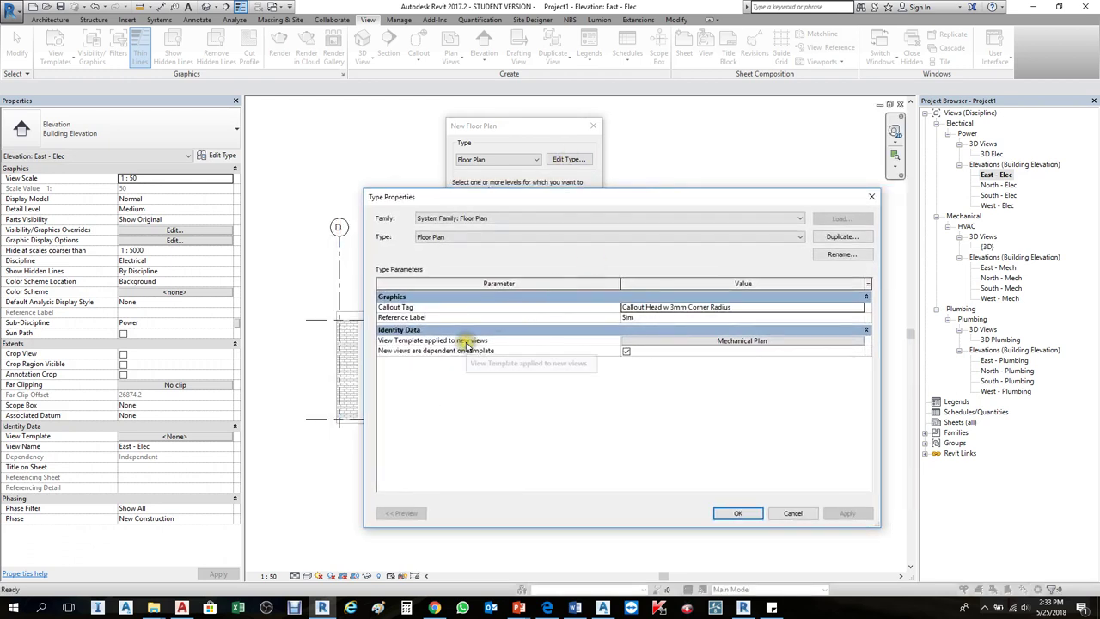
left_click(746, 341)
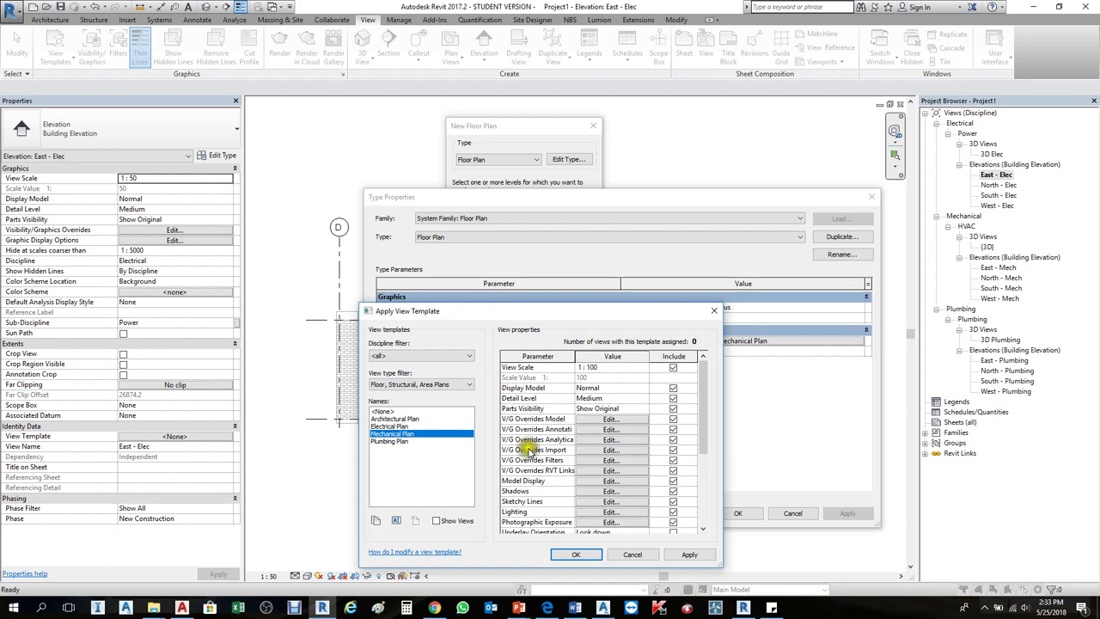
left_click(537, 484)
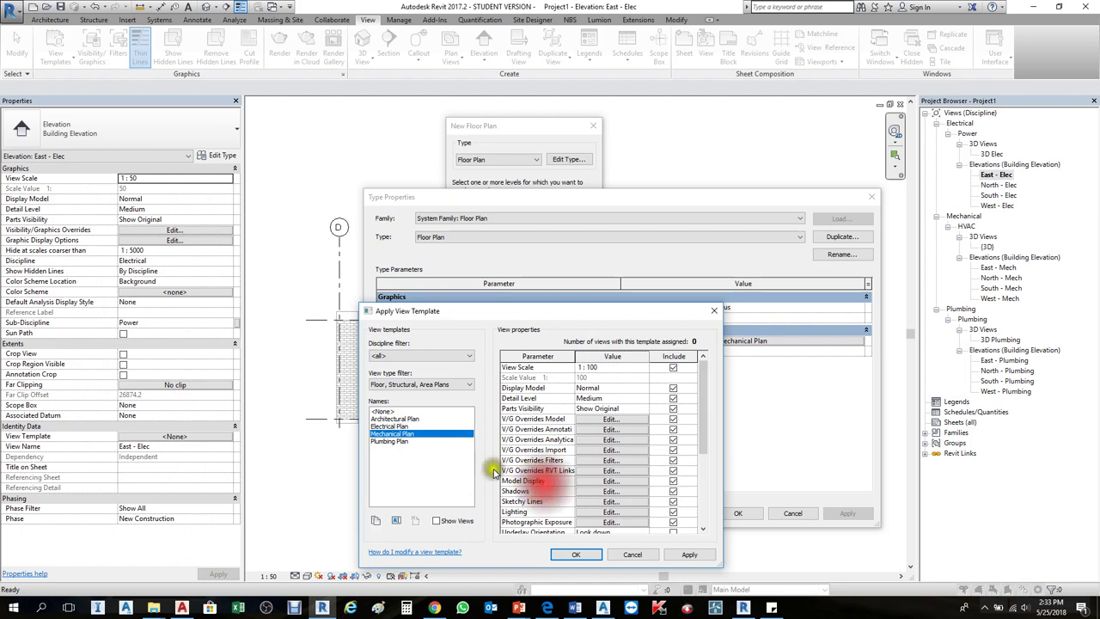
left_click(415, 434)
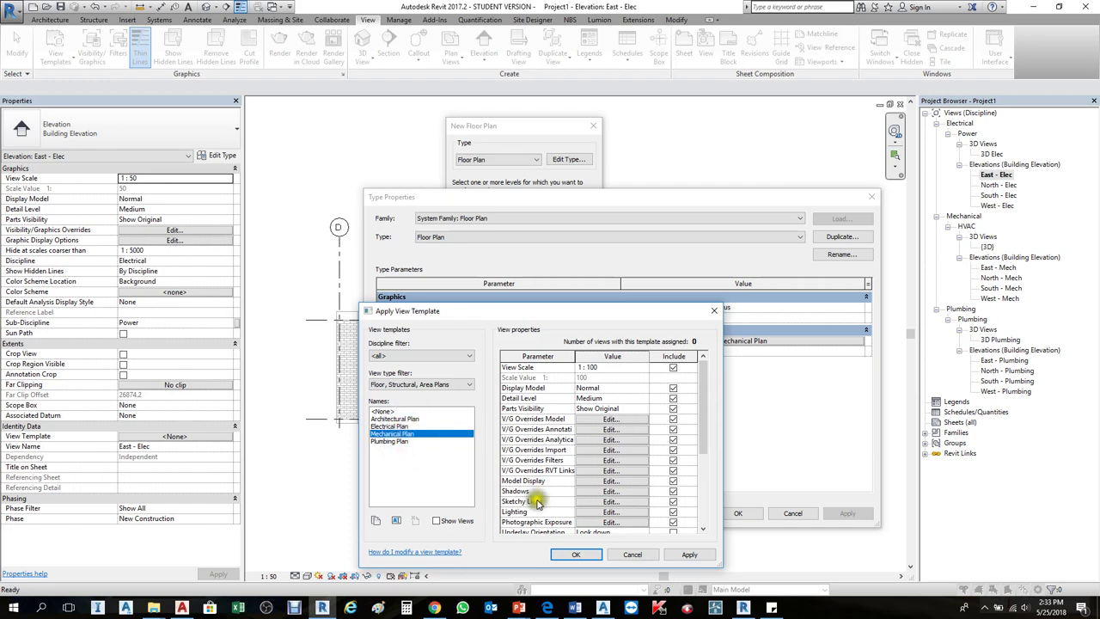
Review the Mechanical Plan template's Discipline and Sub-Discipline settings and accept it for new floor plan views.
left_click_drag(702, 427, 702, 457)
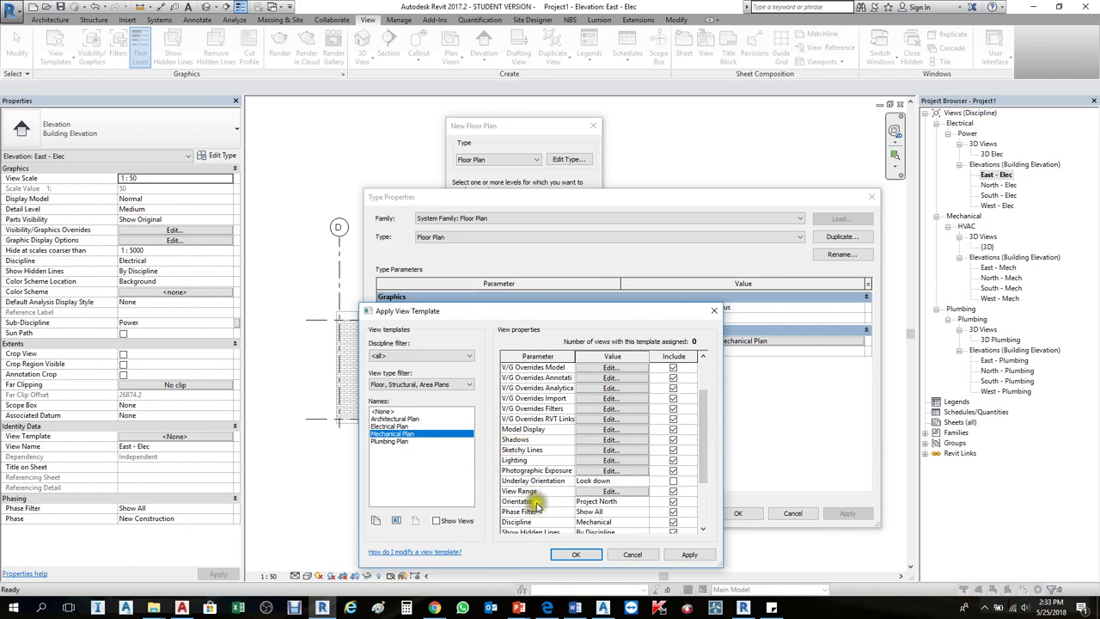
scroll(707, 446, "down", 2)
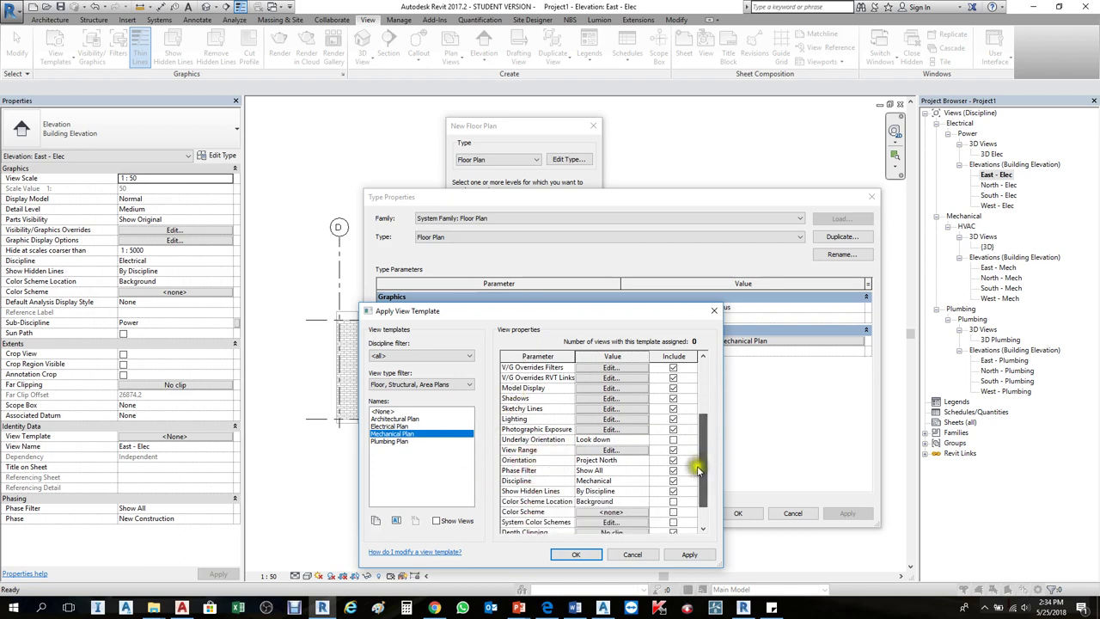
left_click(583, 461)
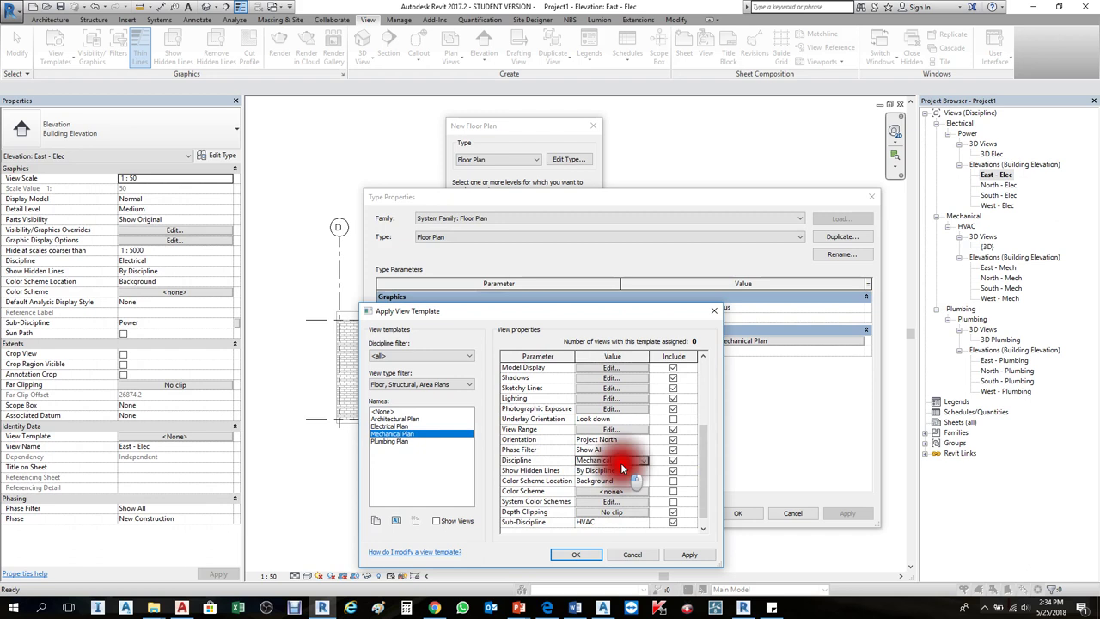
left_click(591, 522)
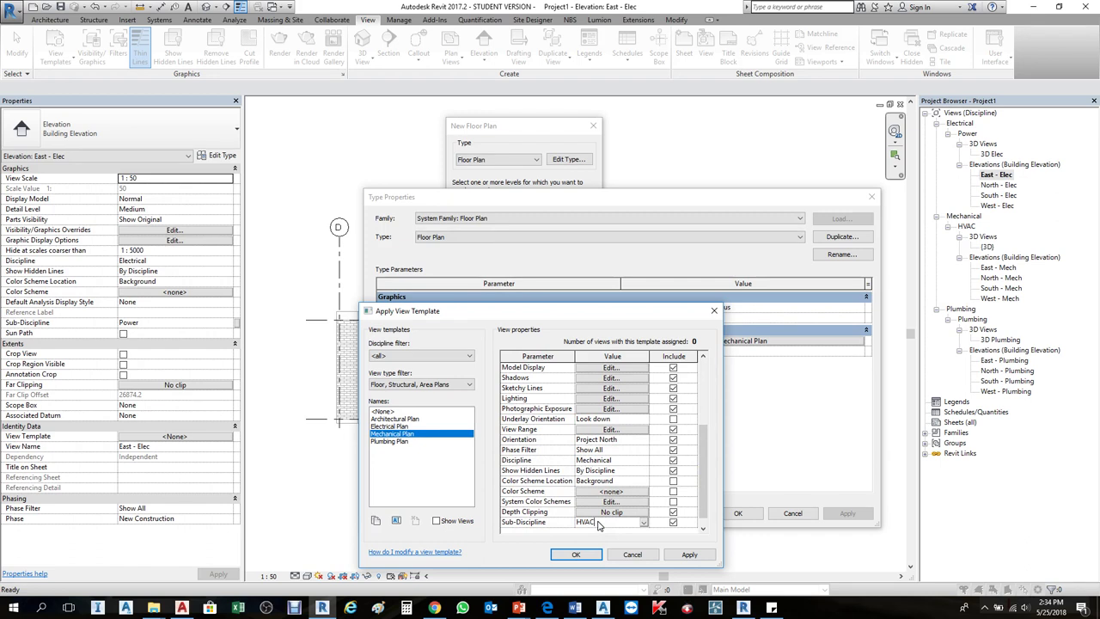
left_click(577, 553)
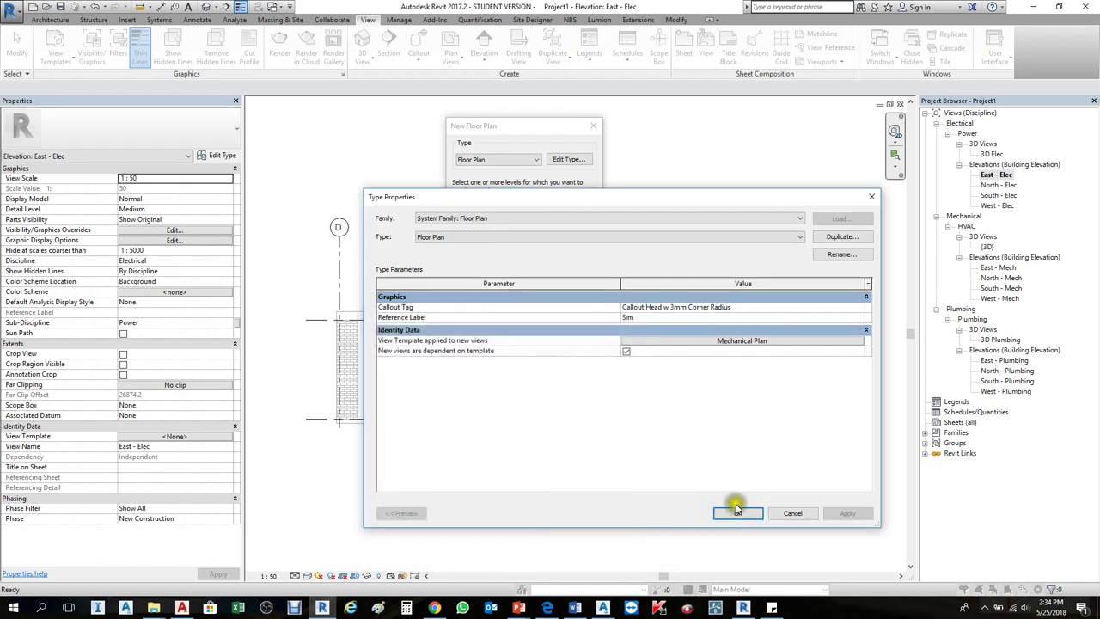
Apply the Floor Plan type settings and create floor plan views for both the 1F and GF levels.
left_click(737, 516)
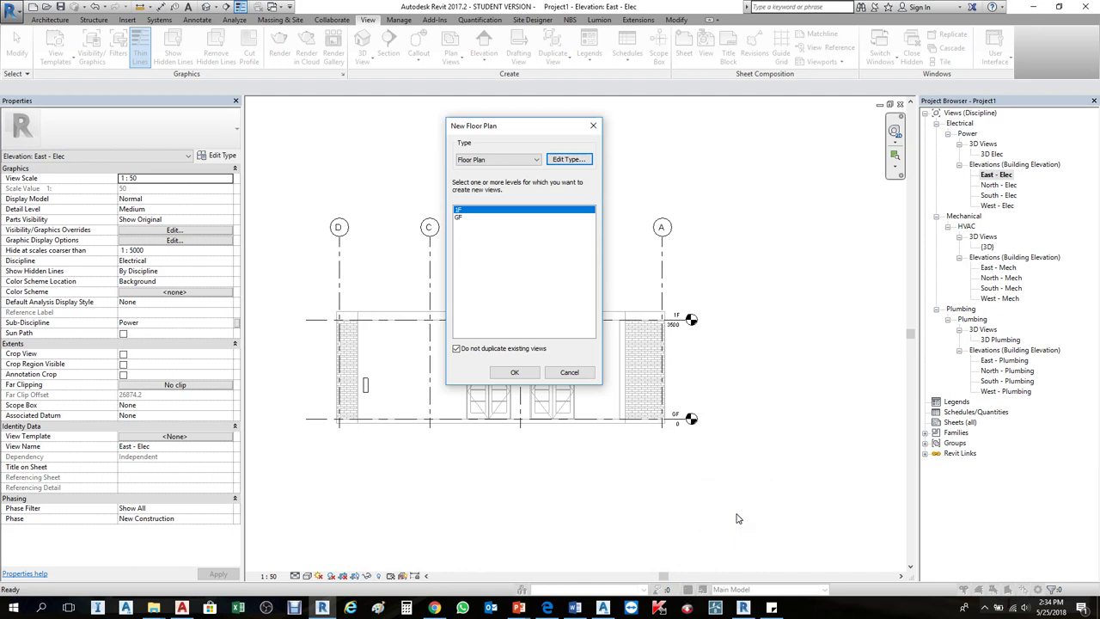
left_click(462, 221, "shift")
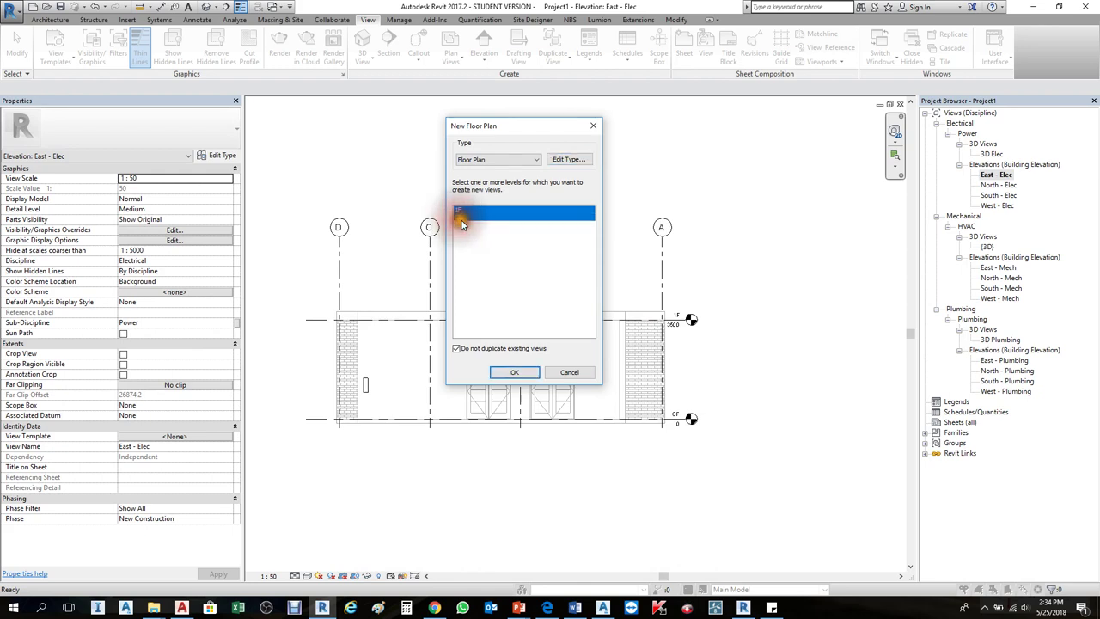
left_click(511, 373)
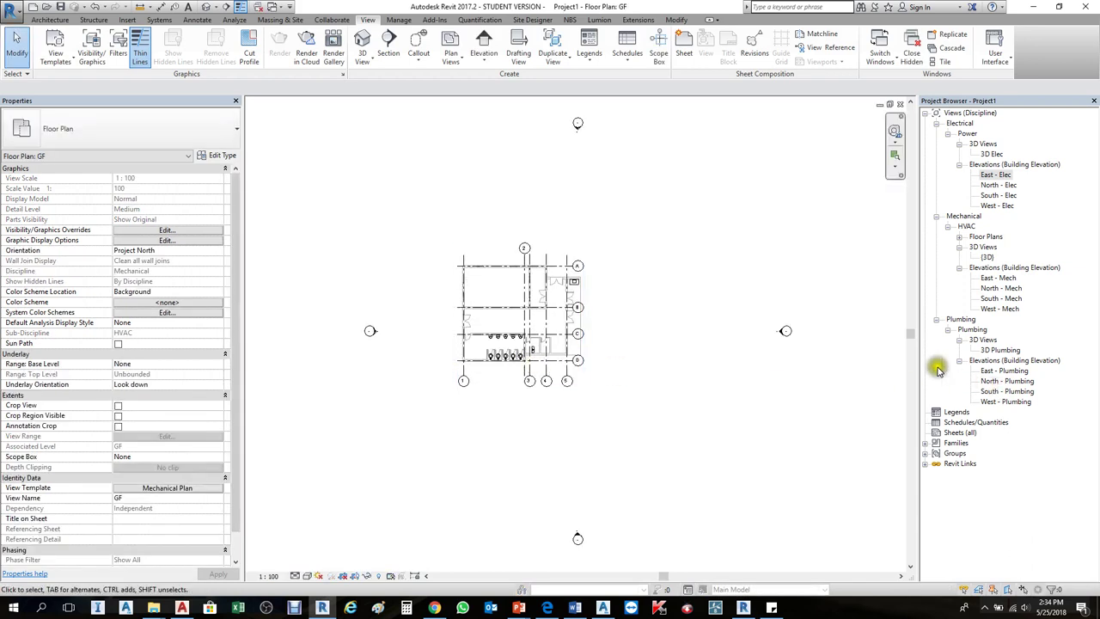
Examine the new GF plan and check the 1F and GF floor plans listed under the Mechanical HVAC discipline.
scroll(471, 332, "up", 5)
scroll(478, 333, "down", 2)
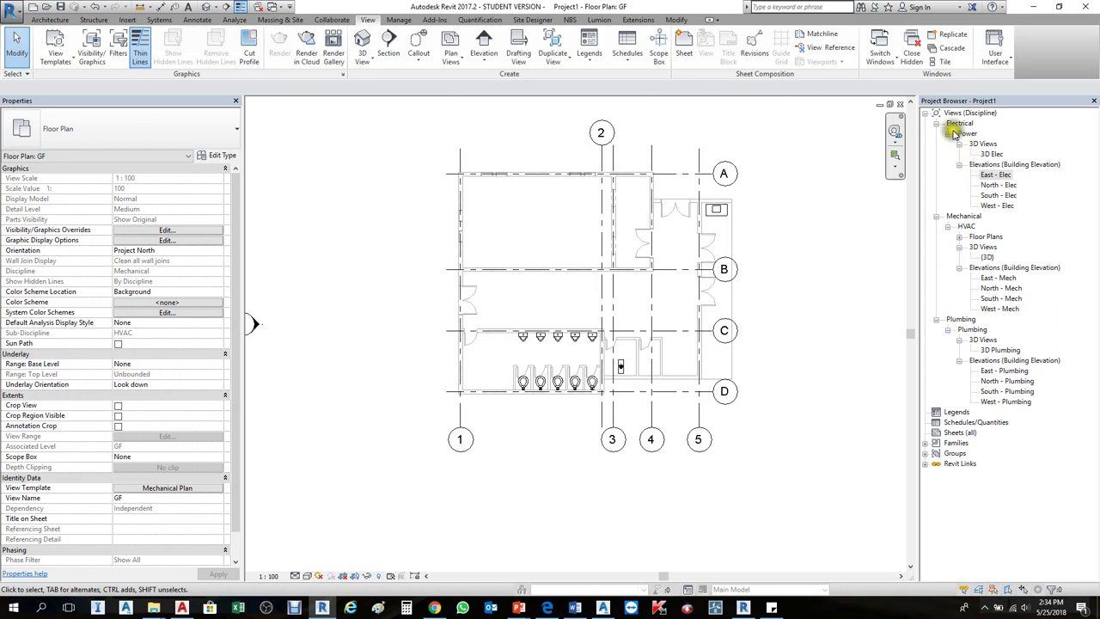
left_click(964, 226)
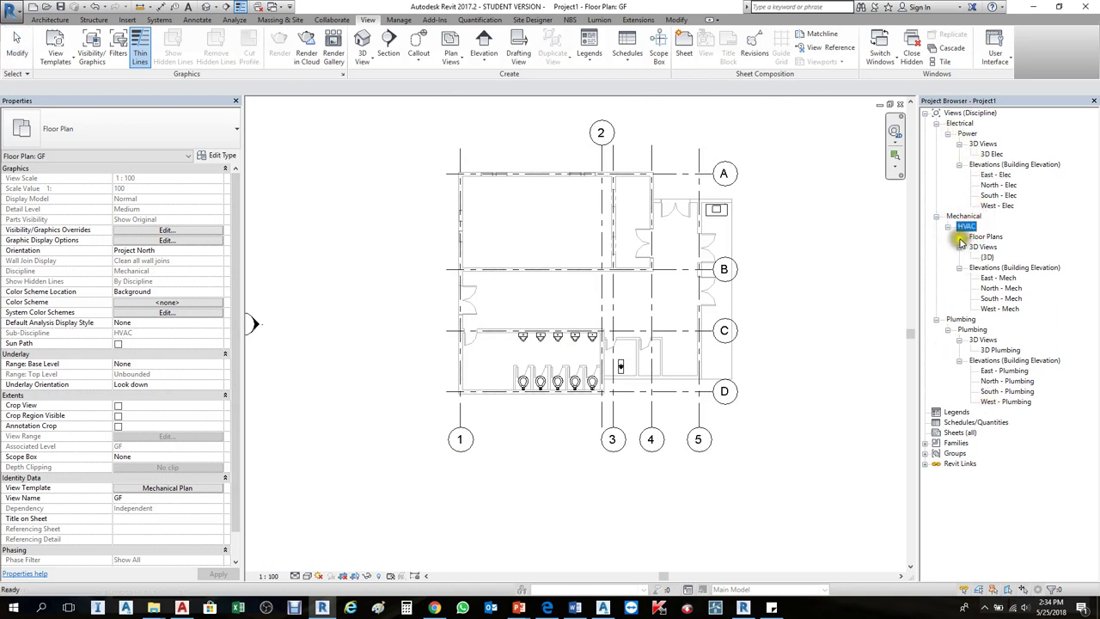
left_click(959, 237)
left_click(985, 247)
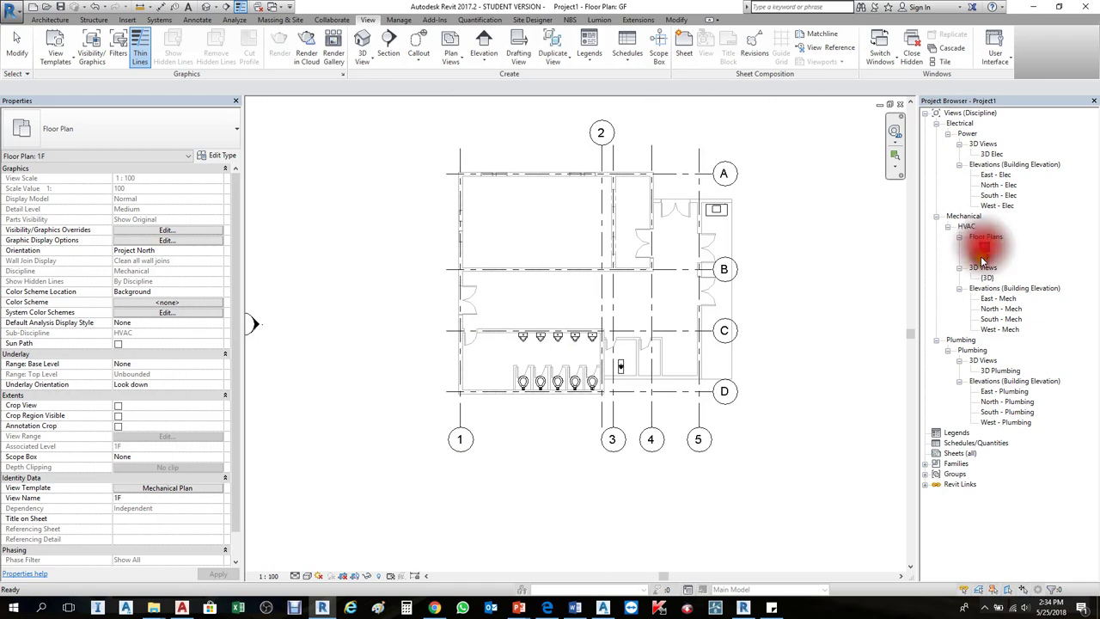
left_click(985, 257)
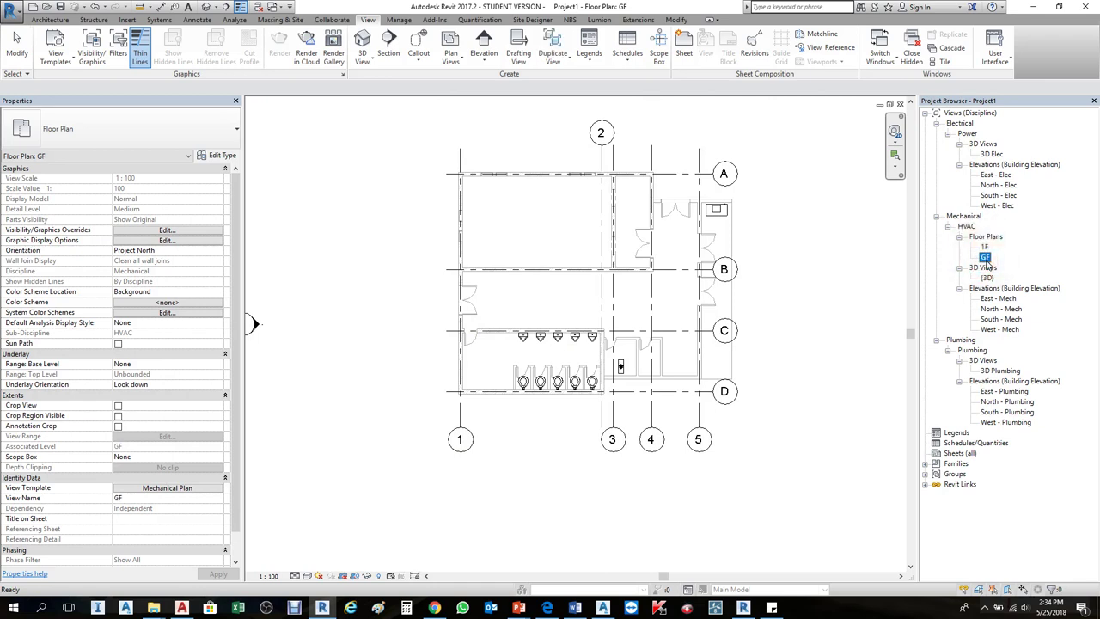
left_click(852, 299)
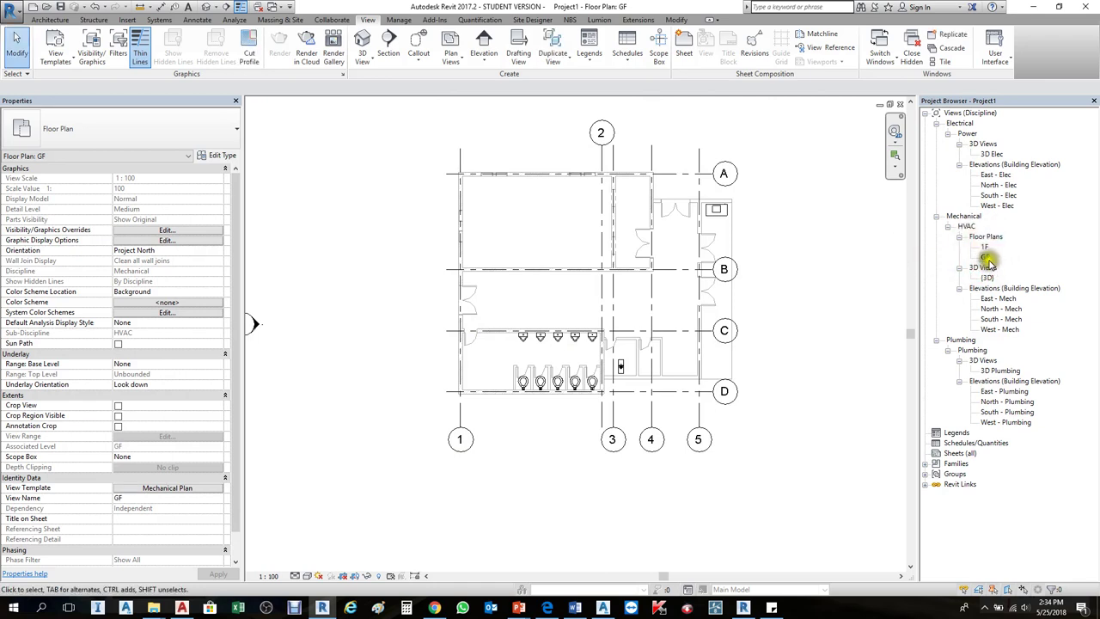
left_click(989, 259)
left_click(985, 254)
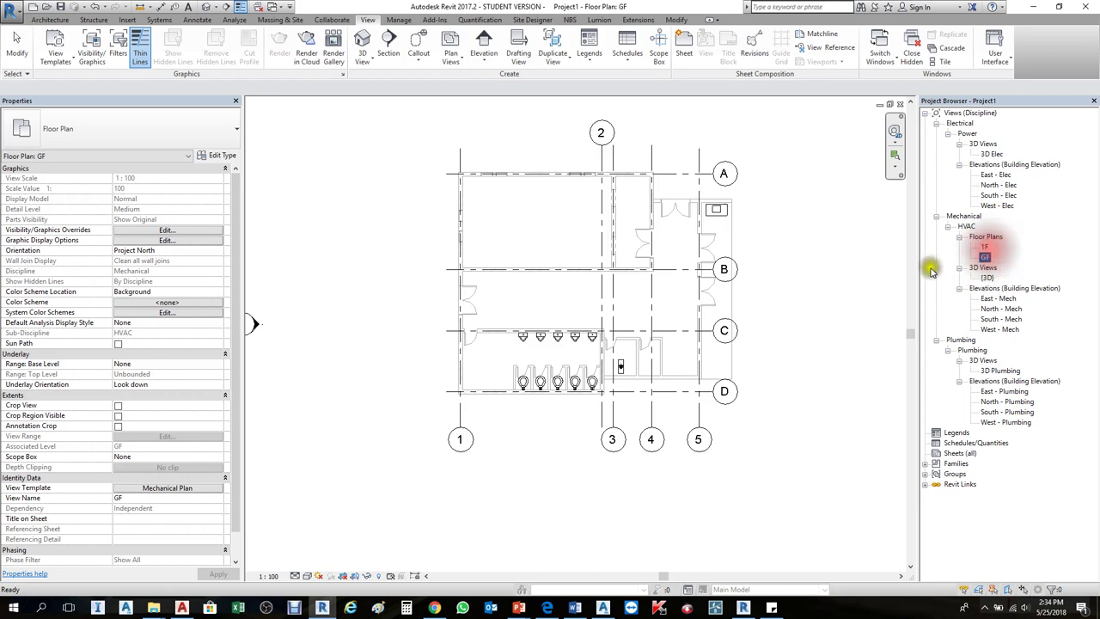
left_click(986, 254)
left_click(802, 296)
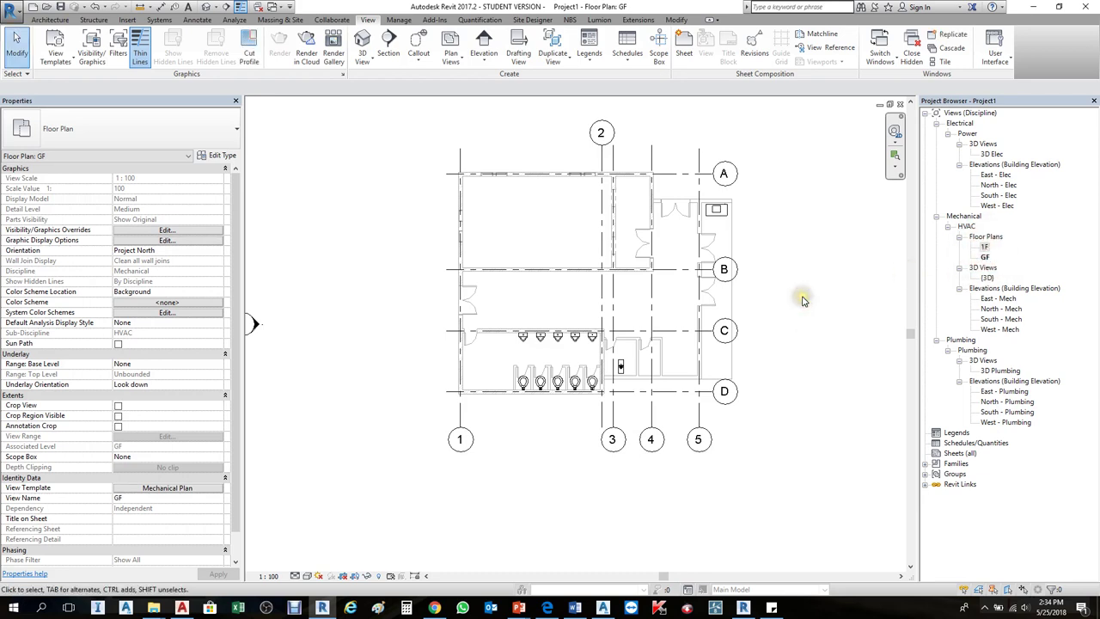
Open the default 3D view and look over the linked architectural model.
left_click(362, 43)
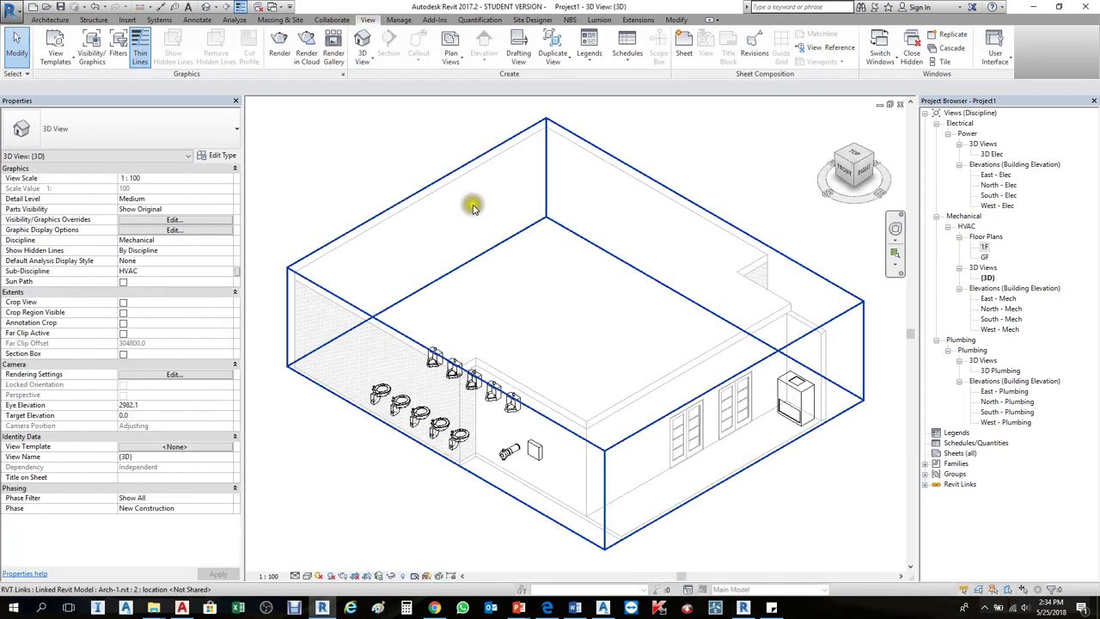
left_click(366, 40)
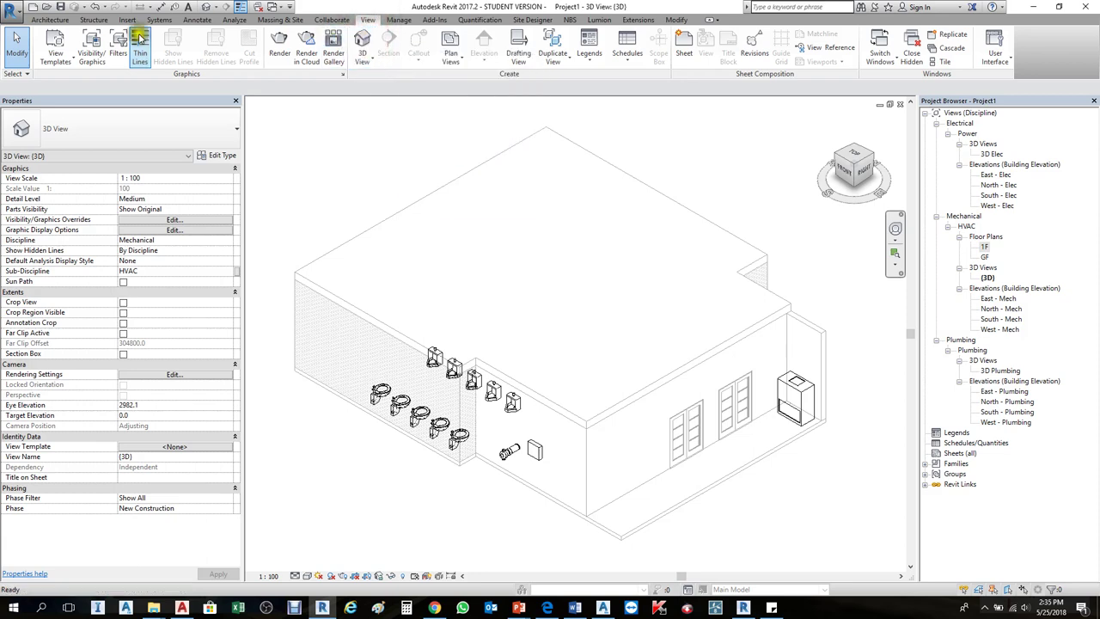
left_click(207, 10)
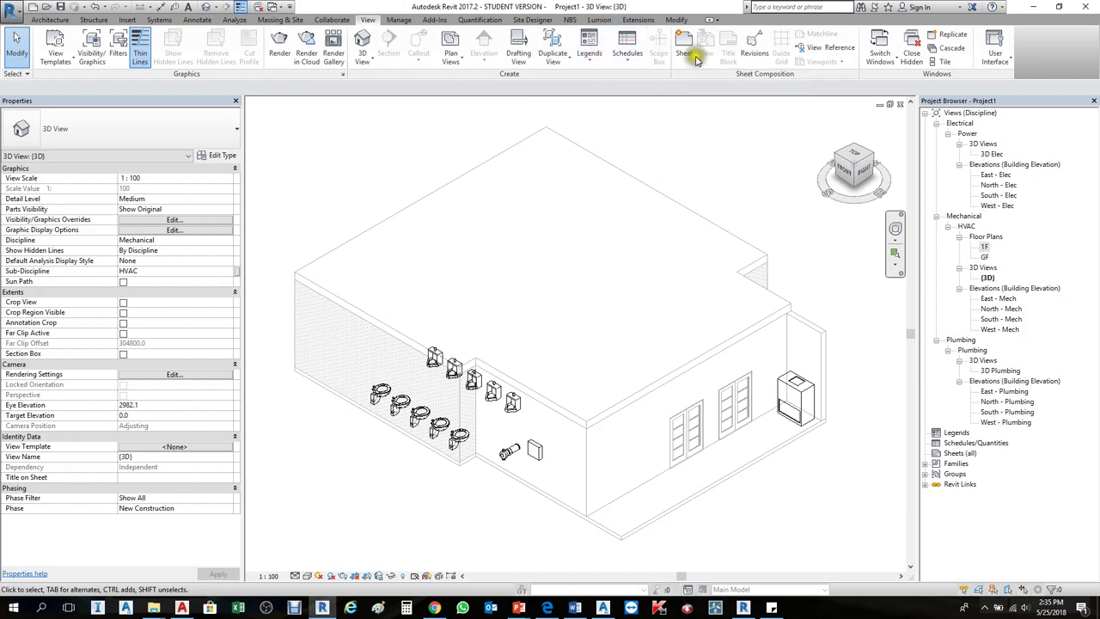
Start creating another set of plan views.
left_click(451, 50)
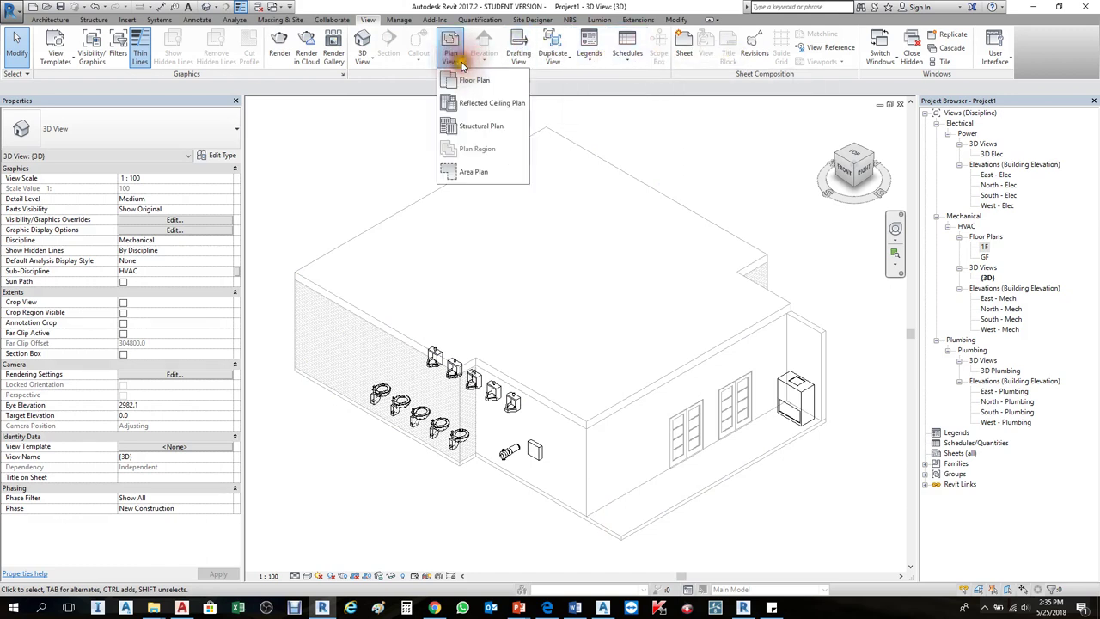
Start a new reflected ceiling plan and assign the Mechanical Ceiling view template to new views of the Ceiling Plan type.
left_click(473, 104)
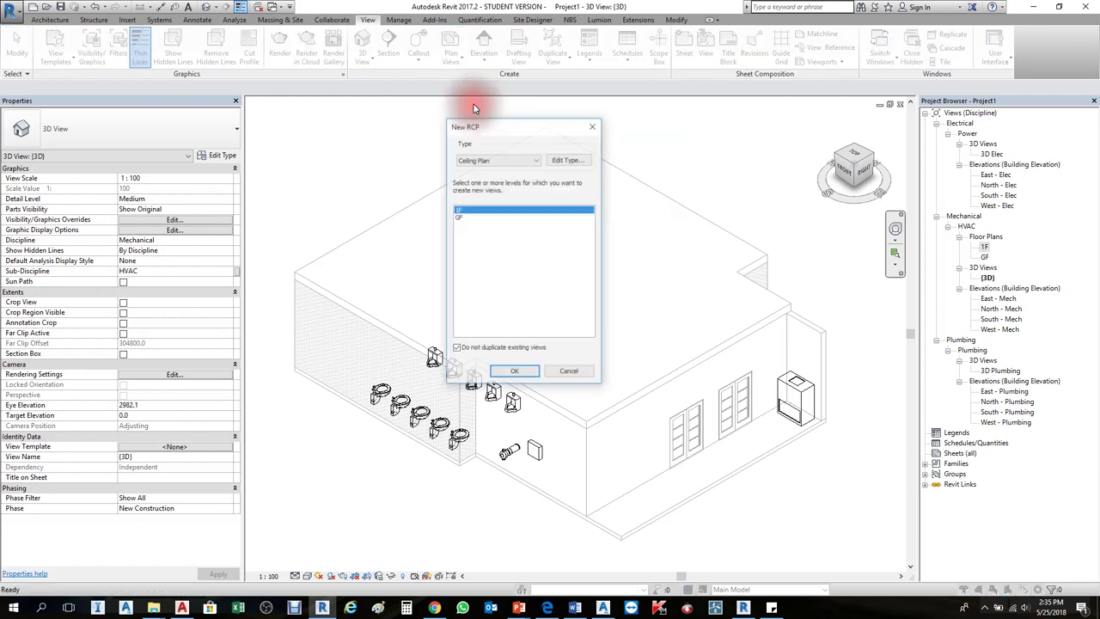
left_click(471, 215)
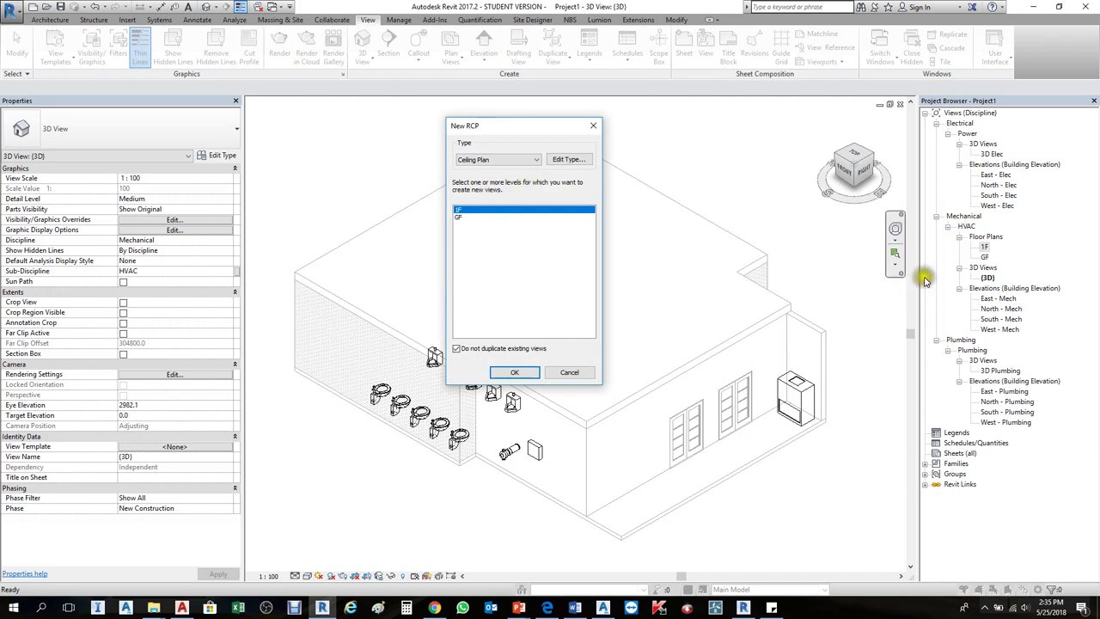
left_click(569, 161)
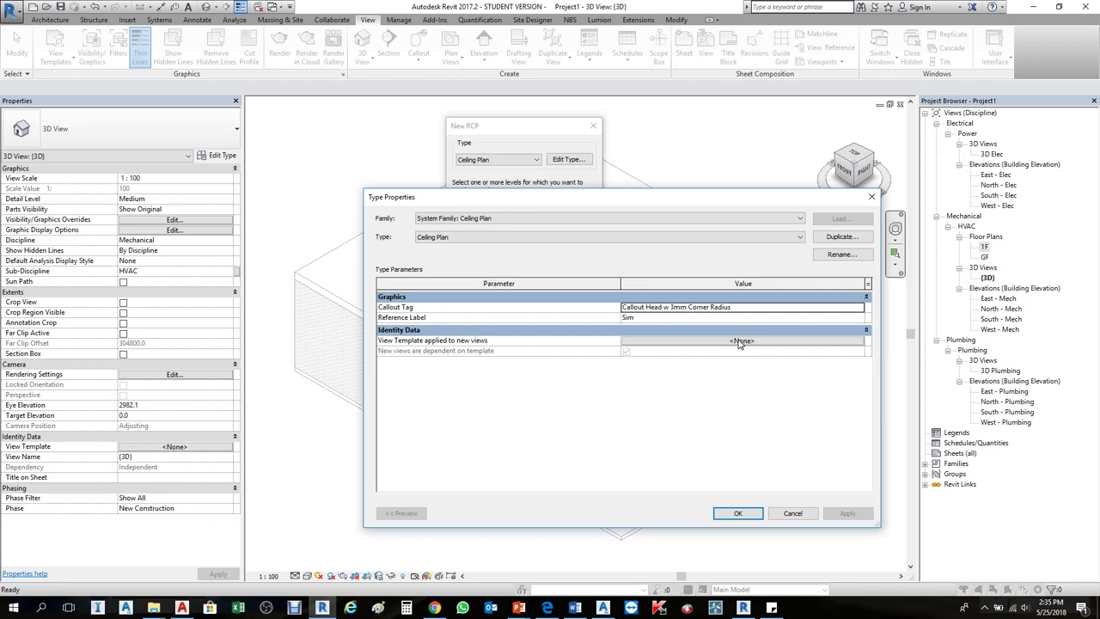
left_click(739, 341)
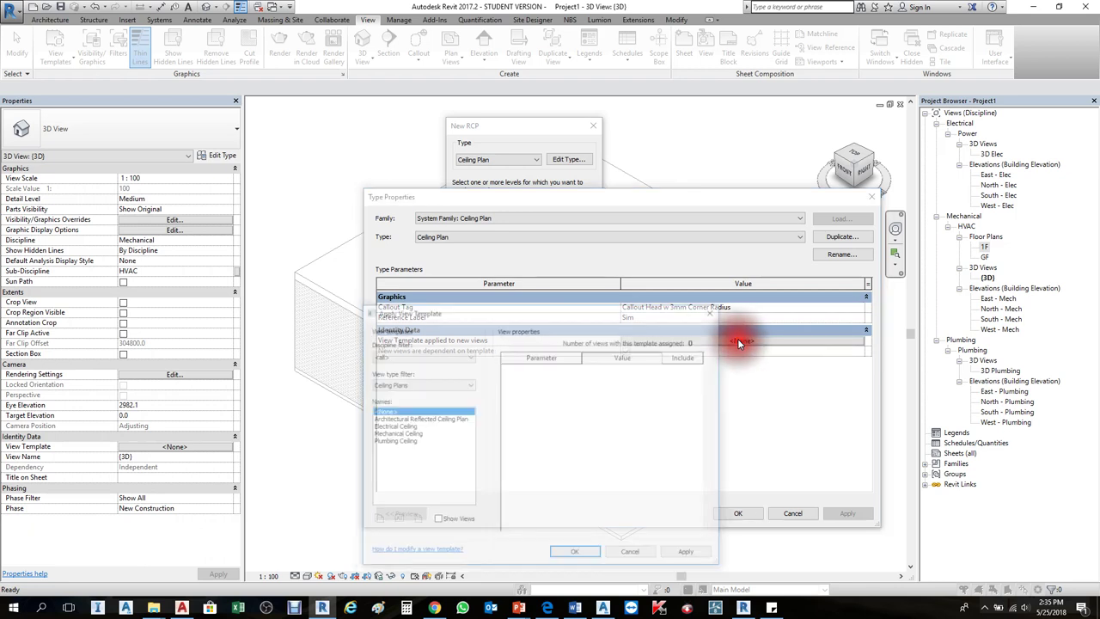
left_click(397, 434)
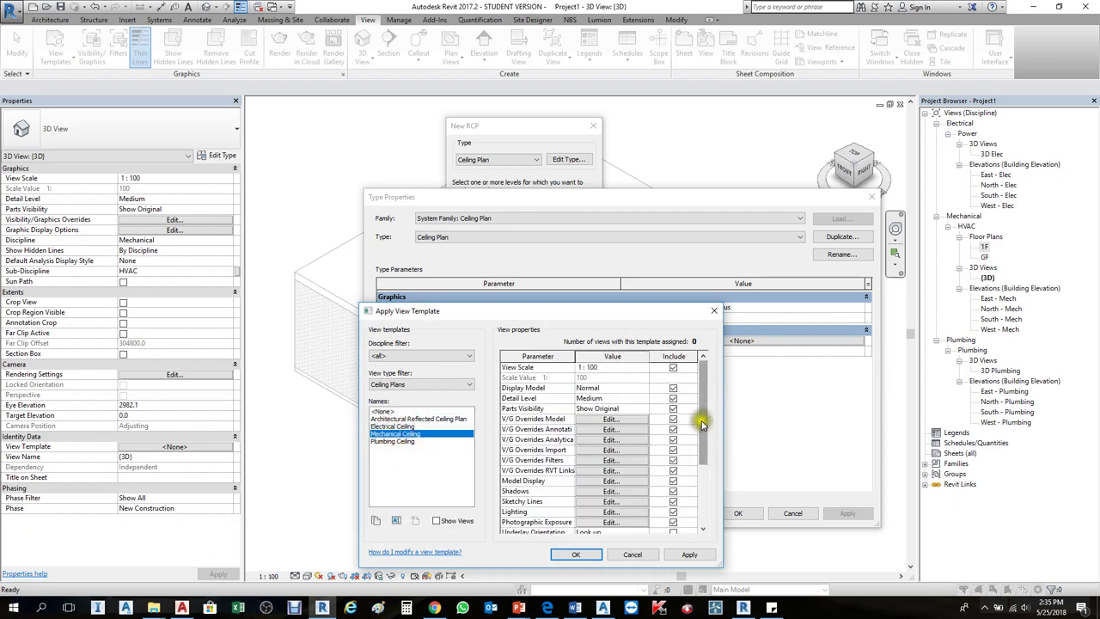
left_click_drag(699, 413, 700, 464)
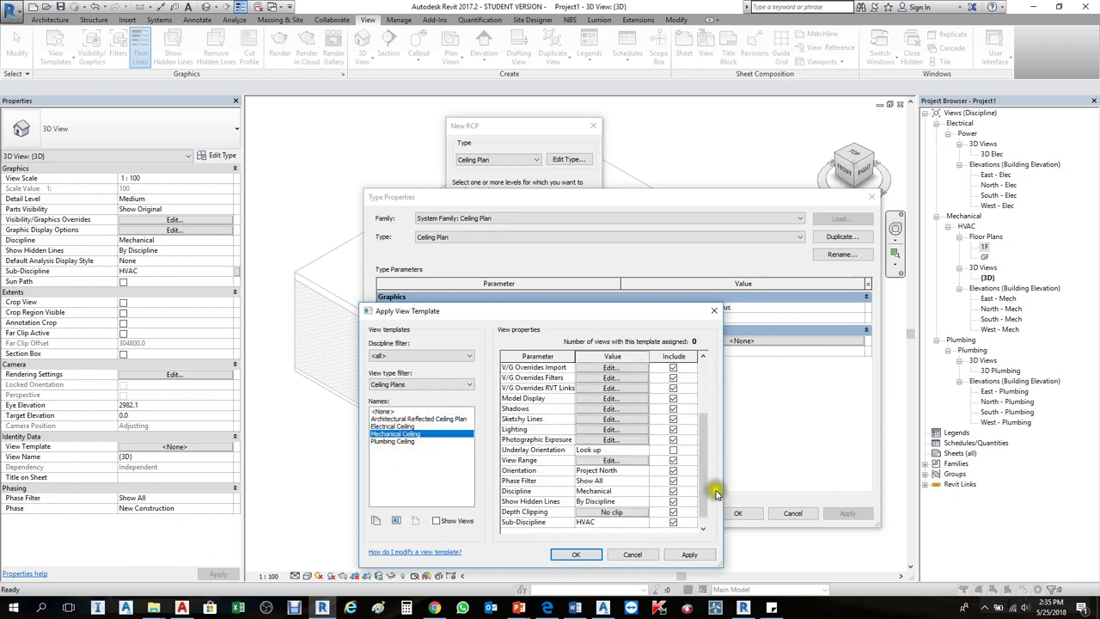
left_click(605, 491)
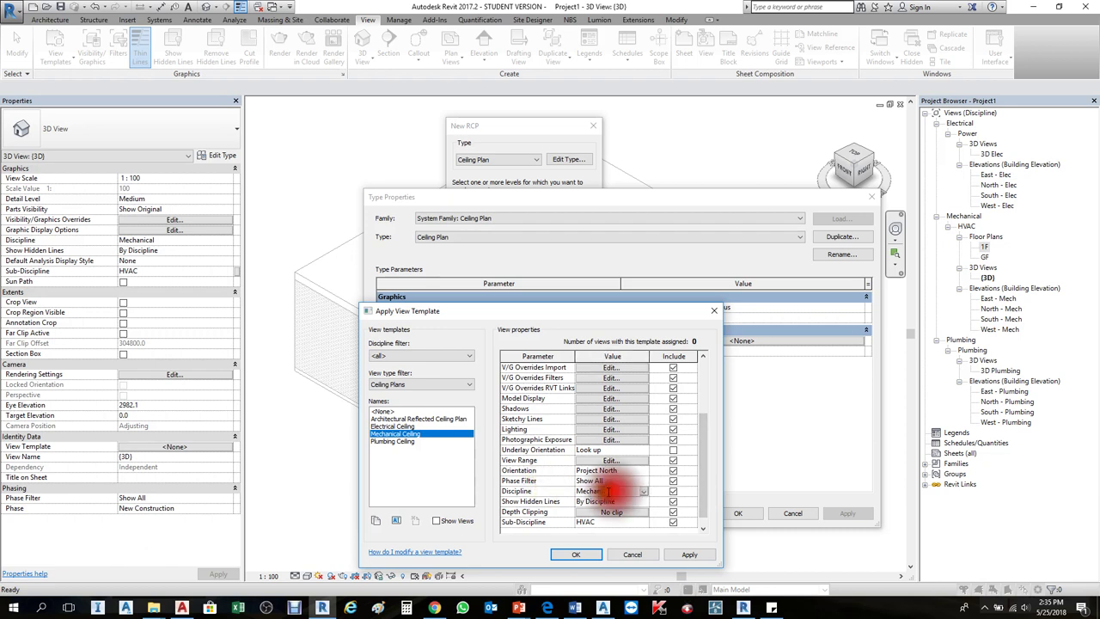
left_click(689, 554)
left_click(613, 543)
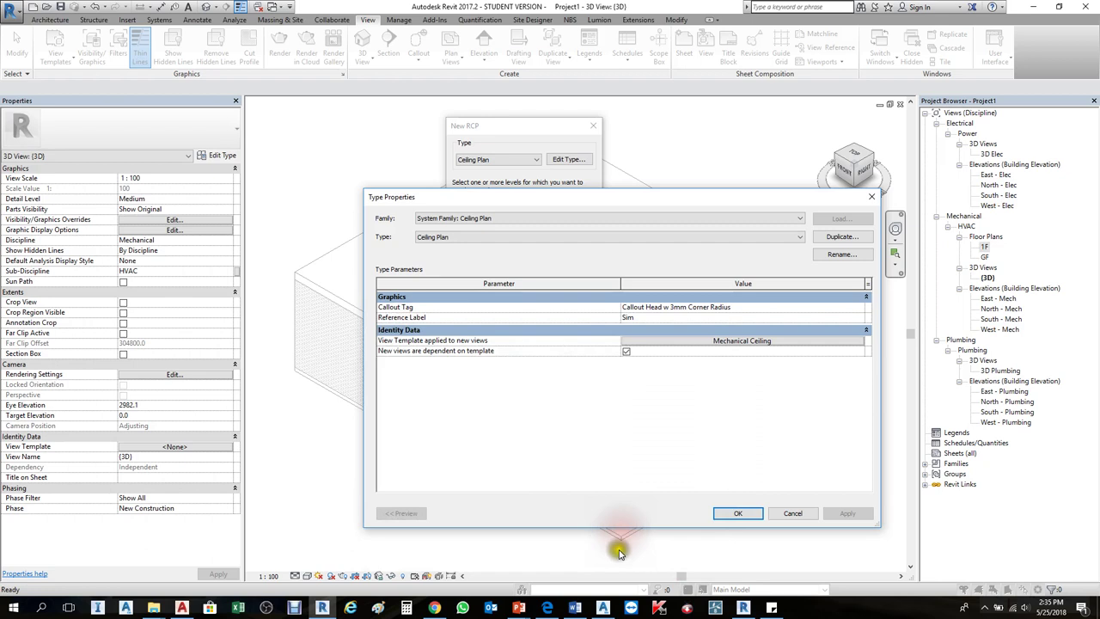
left_click(731, 513)
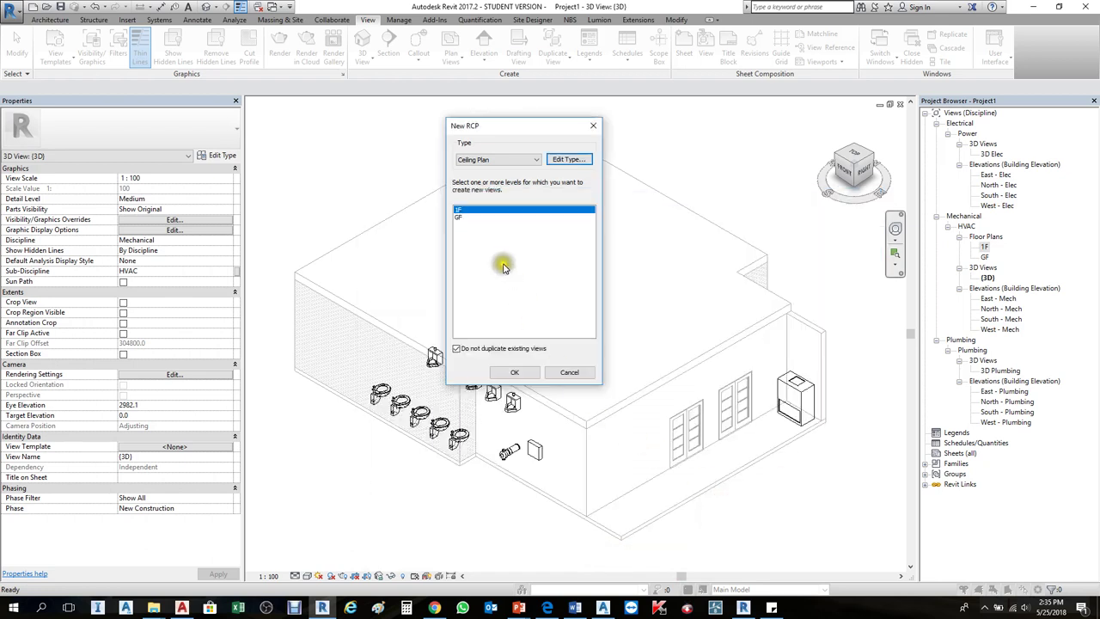
Create the reflected ceiling plan for level GF and open it from the Mechanical HVAC ceiling plans.
left_click(460, 217)
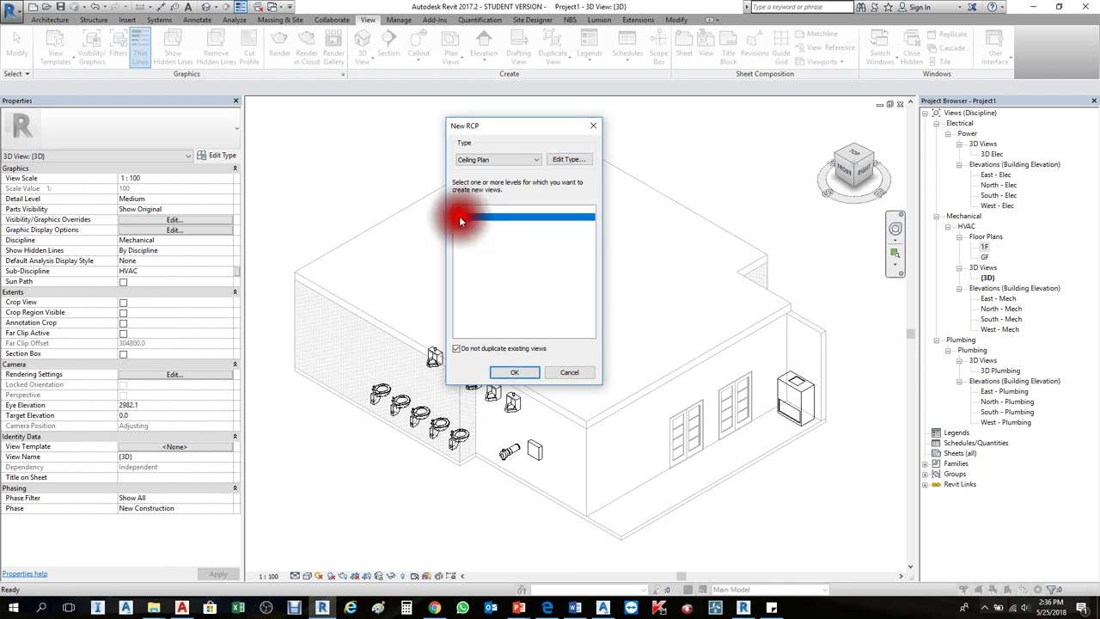
left_click(515, 373)
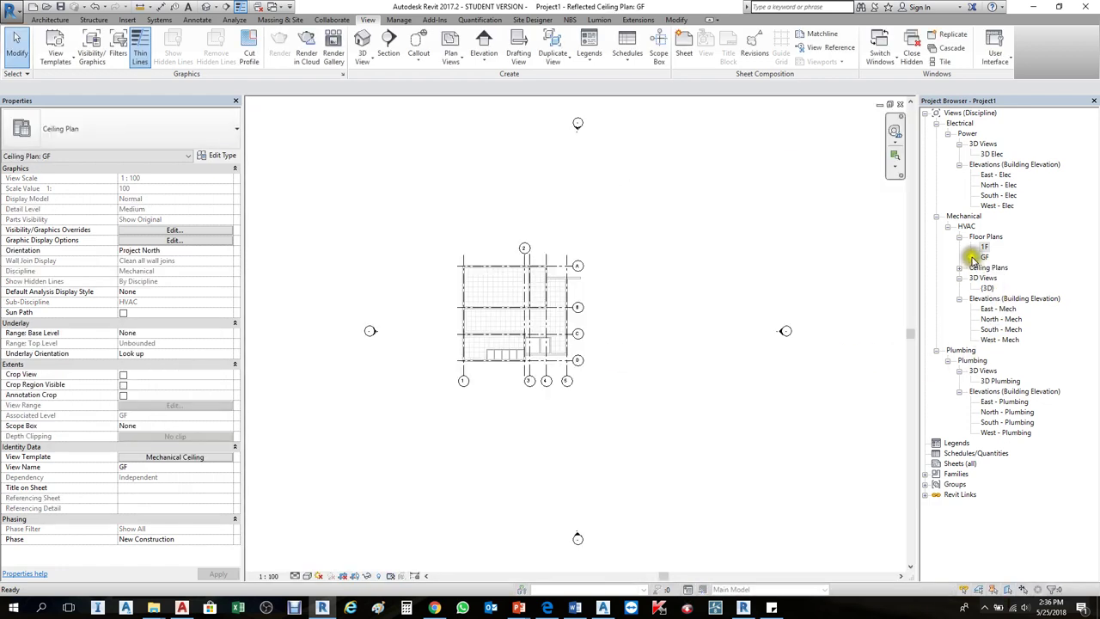
left_click(959, 268)
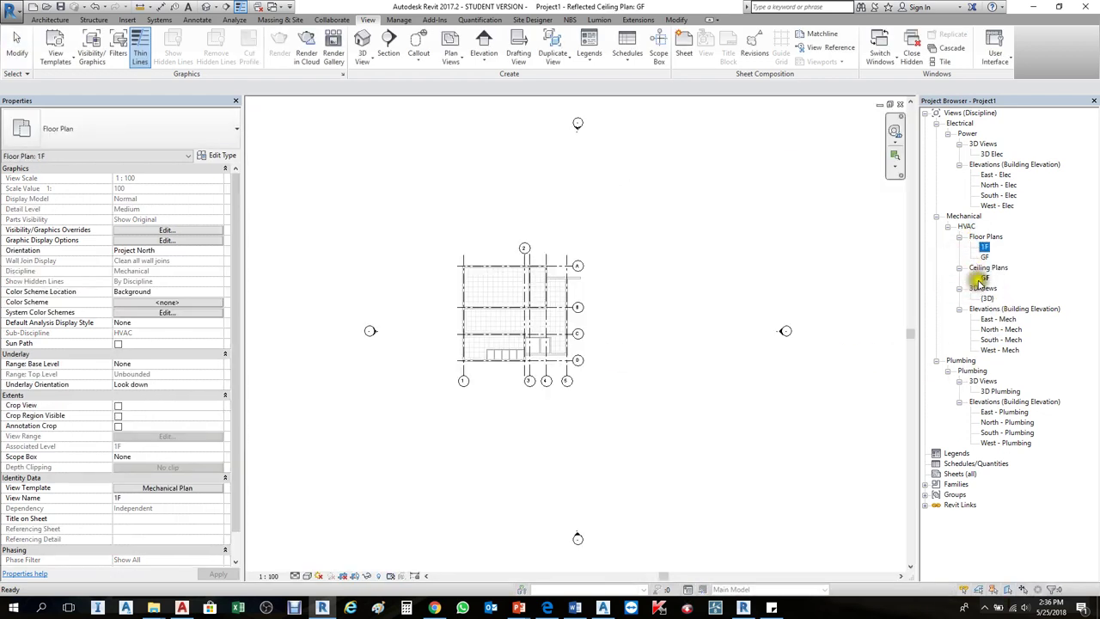
left_click(986, 276)
double_click(985, 277)
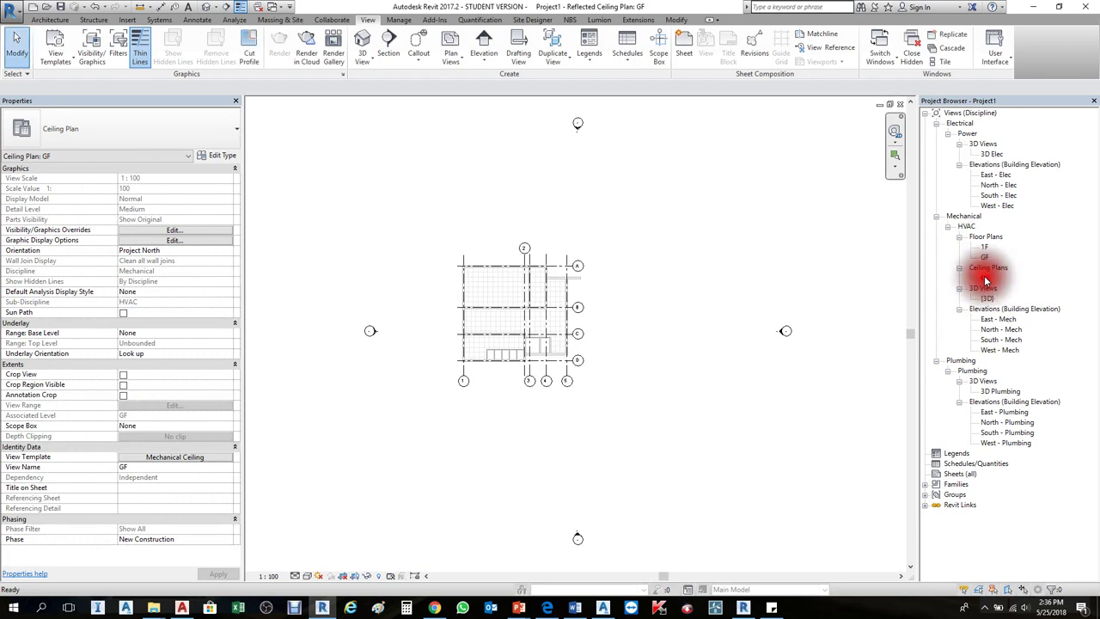
scroll(516, 311, "up", 5)
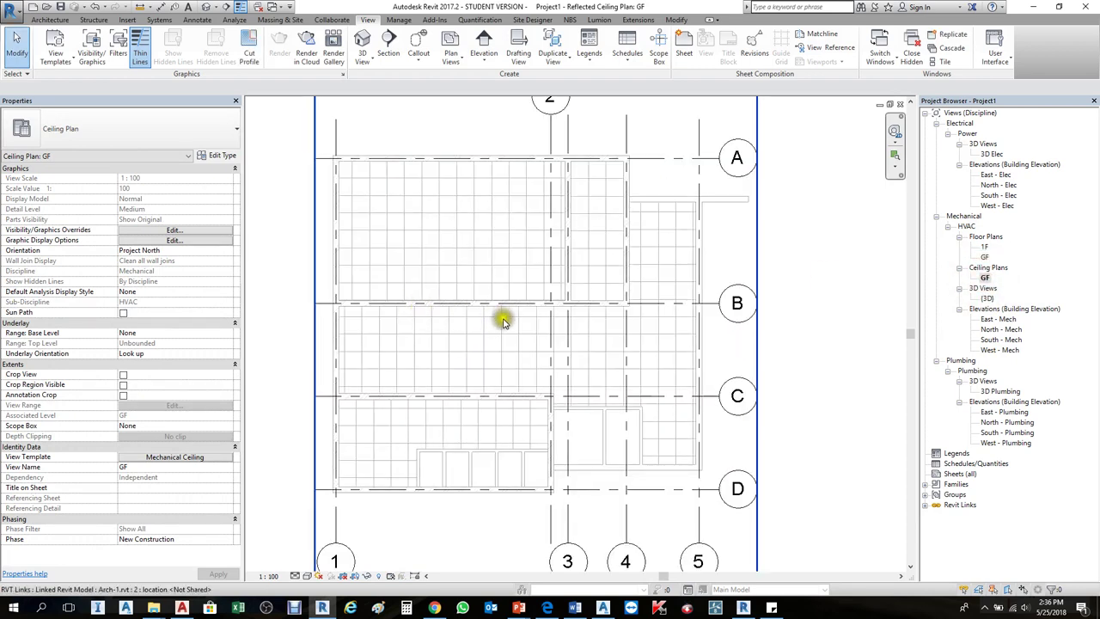
scroll(605, 341, "down", 3)
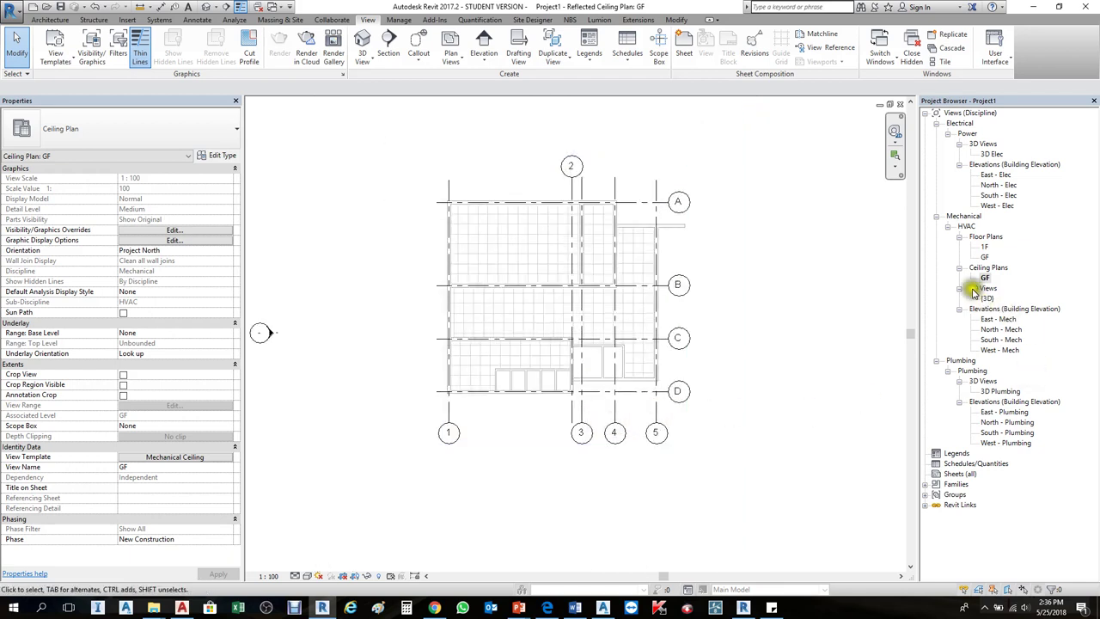
Open the North - Mech elevation and set its view scale to 1:50.
double_click(1001, 329)
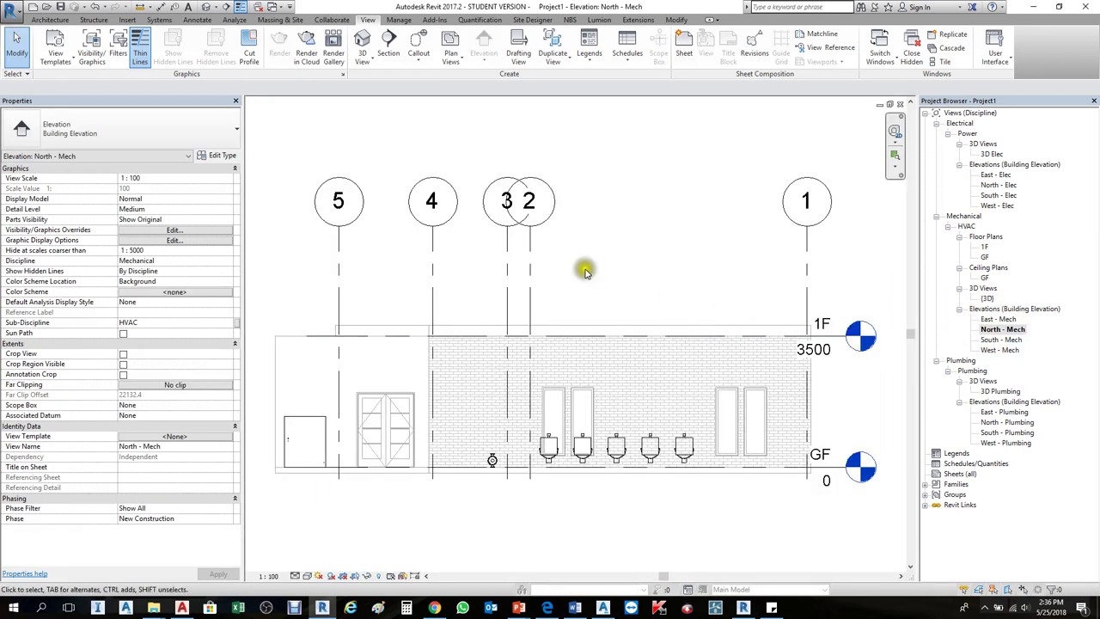
key("z")
key("f")
scroll(672, 299, "up", 3)
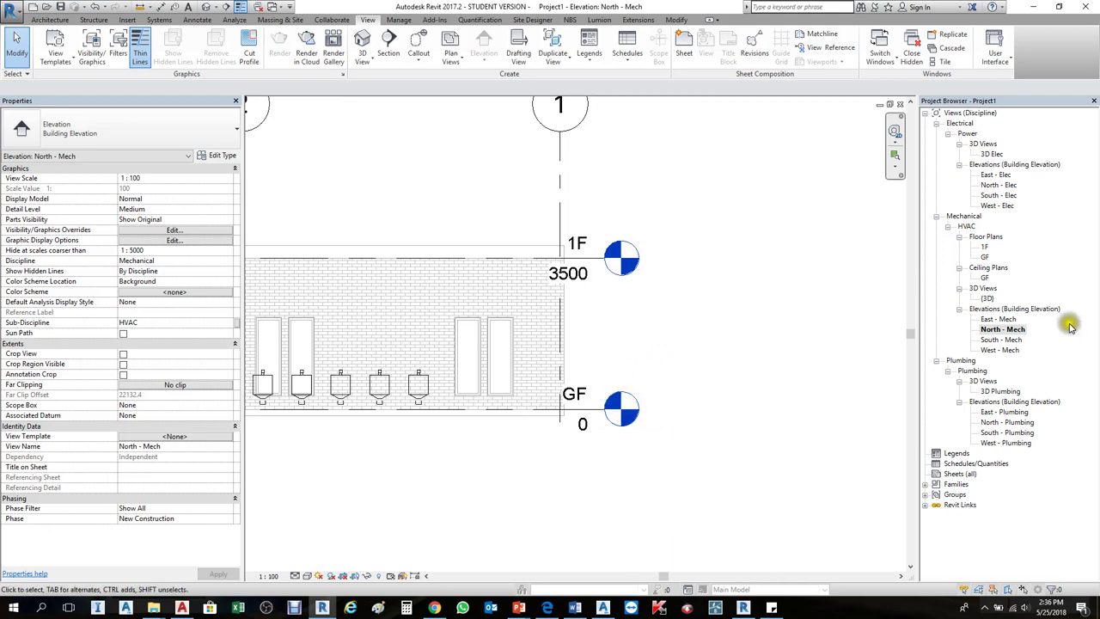
left_click(277, 573)
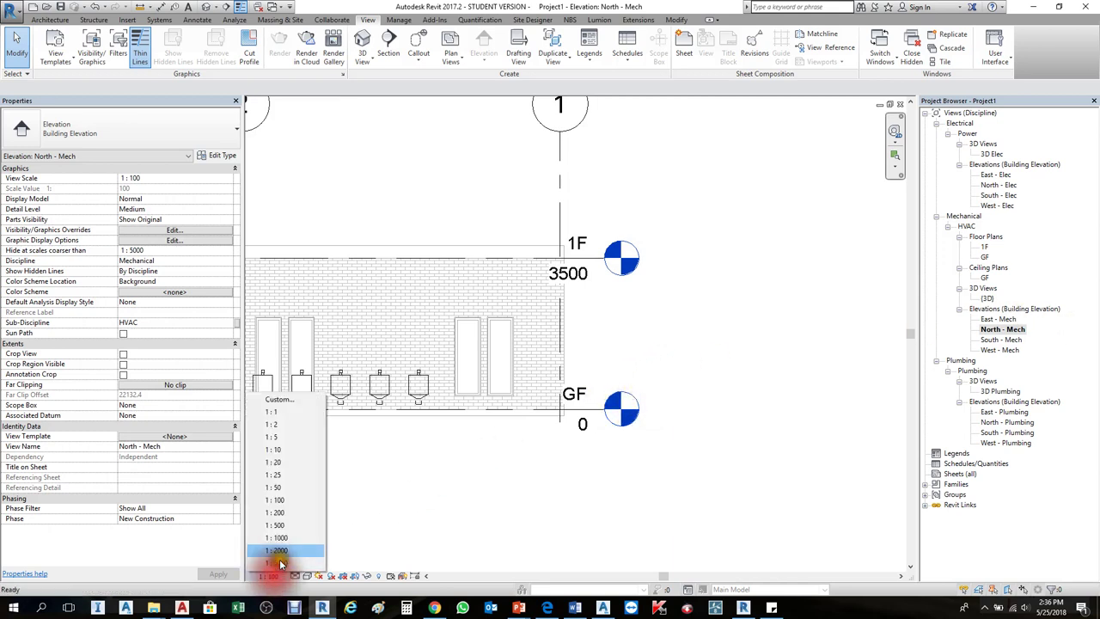
left_click(289, 488)
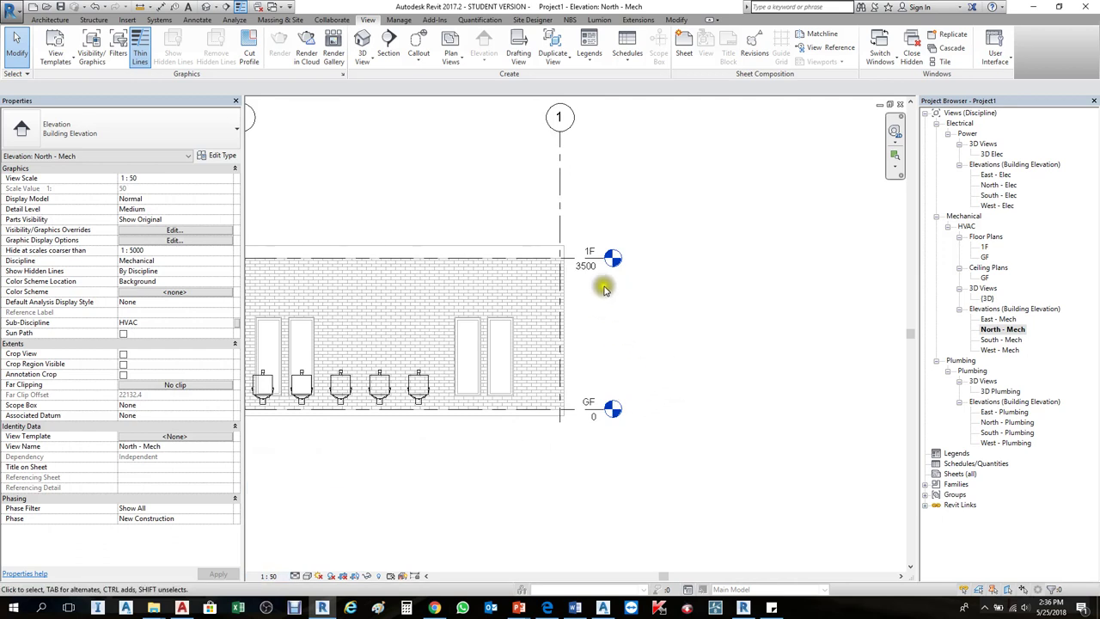
Examine the 1F level line and linked grid 1 in the North - Mech elevation, leaving nothing selected.
scroll(767, 367, "down", 1)
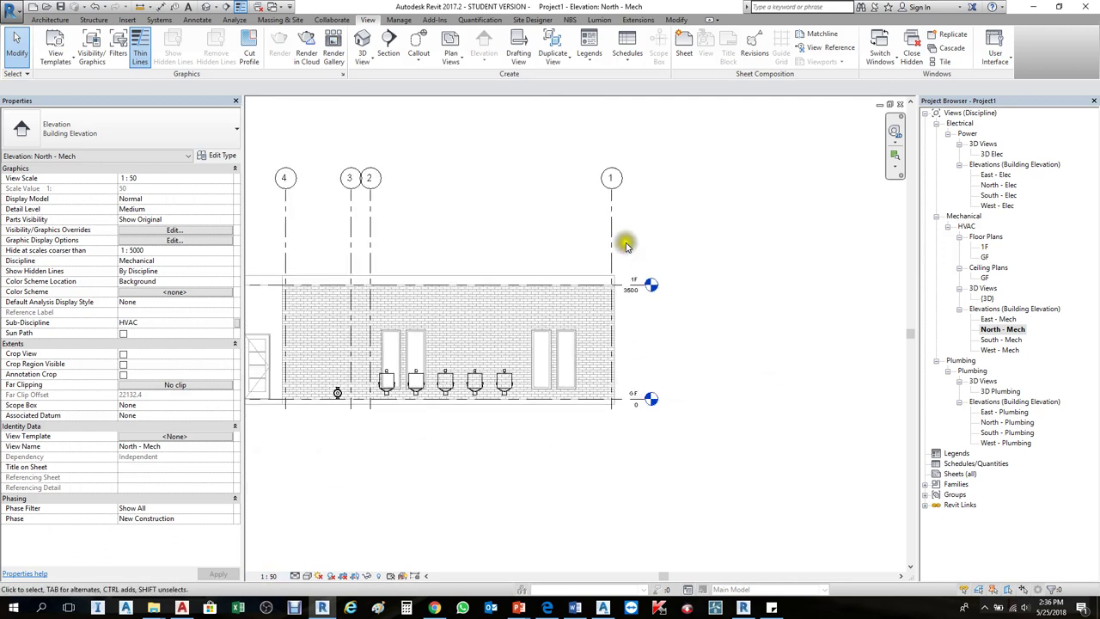
left_click(638, 287)
scroll(640, 289, "up", 2)
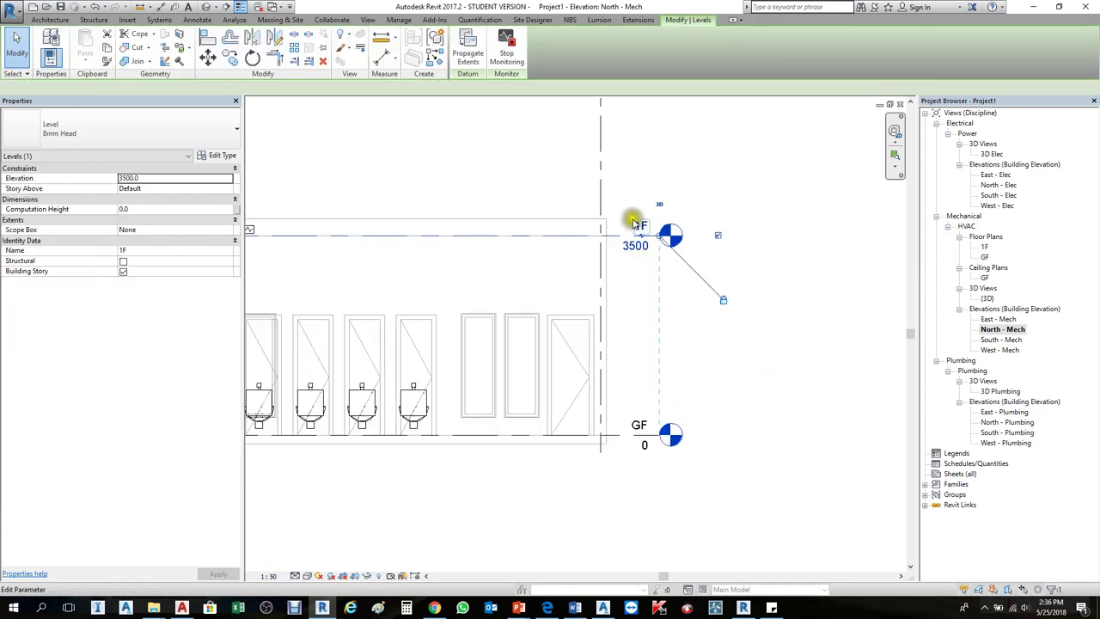
left_click(643, 197)
scroll(625, 143, "down", 2)
left_click(625, 146)
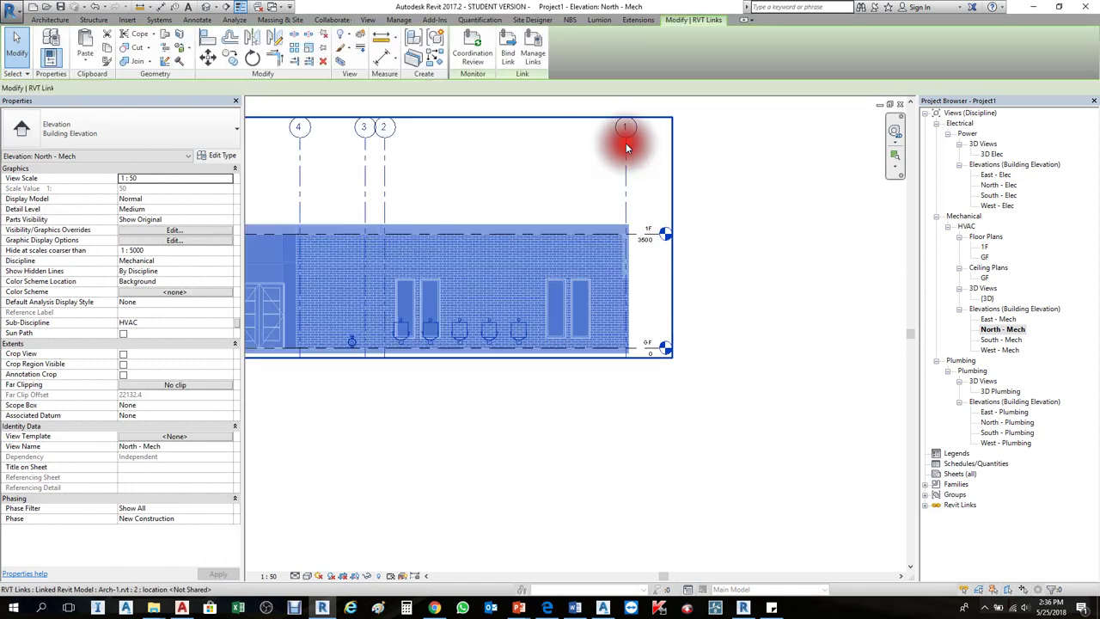
left_click(727, 172)
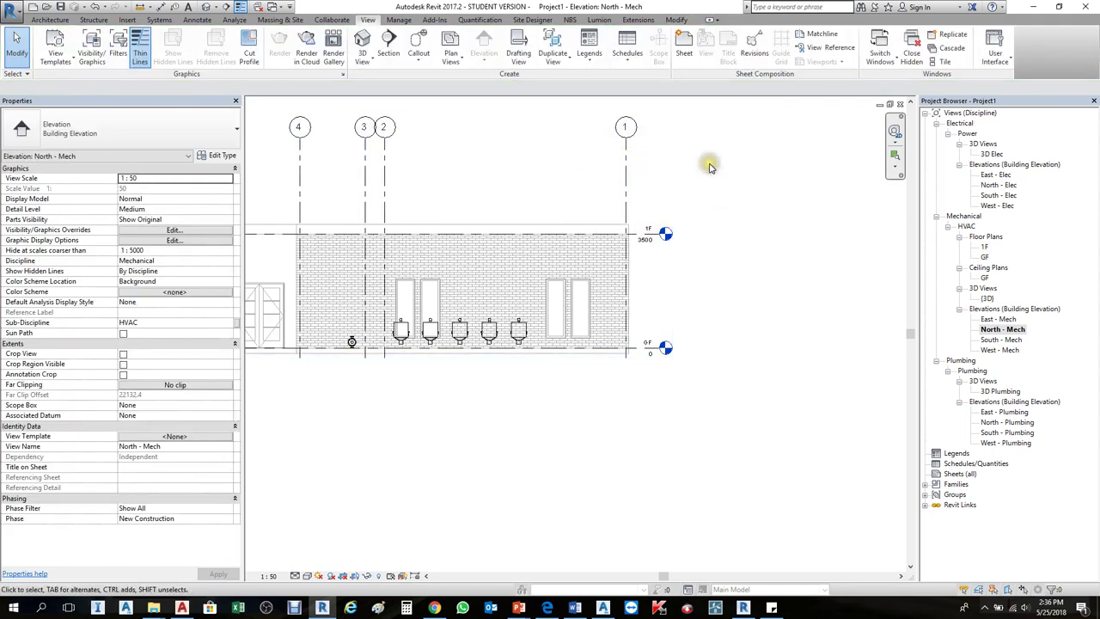
Open the GF floor plan under the Mechanical HVAC views.
left_click(985, 256)
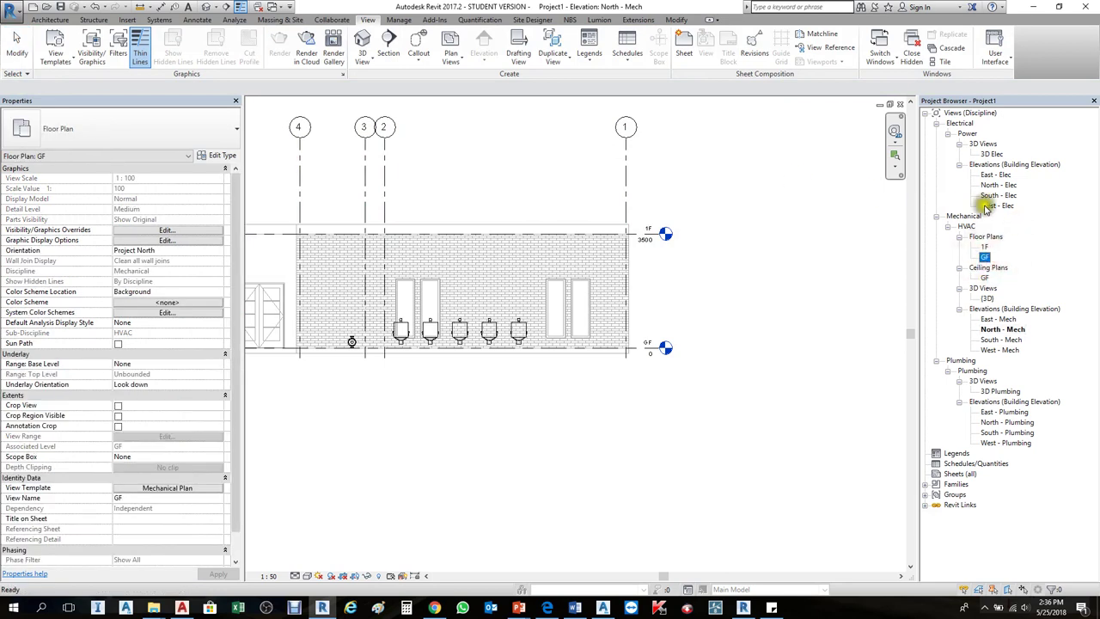
double_click(984, 256)
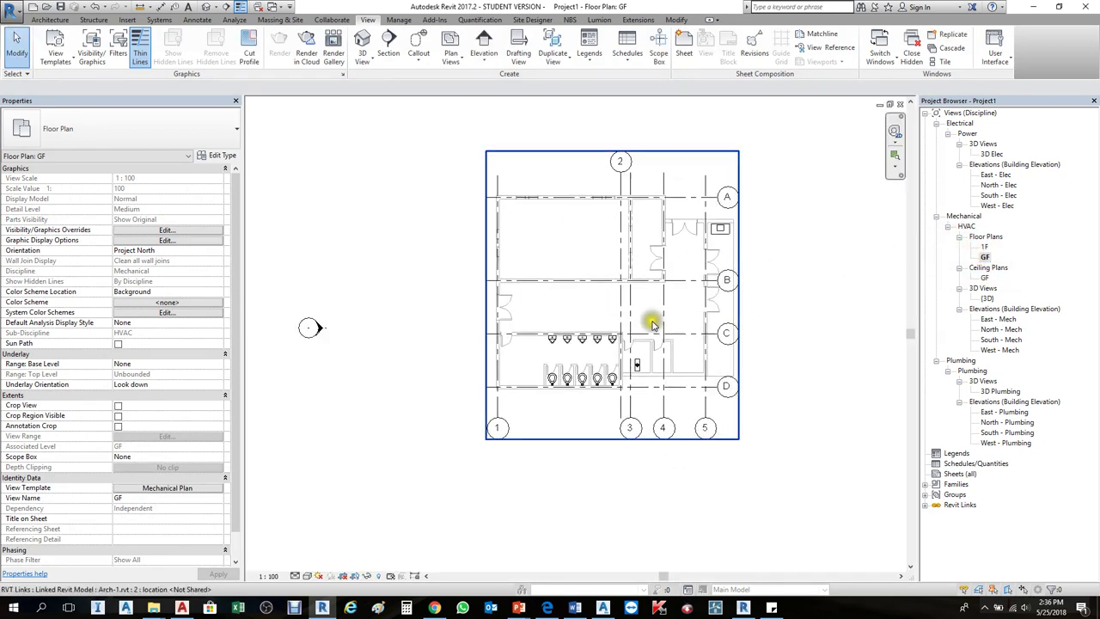
scroll(773, 301, "up", 3)
middle_click_drag(791, 300, 765, 327)
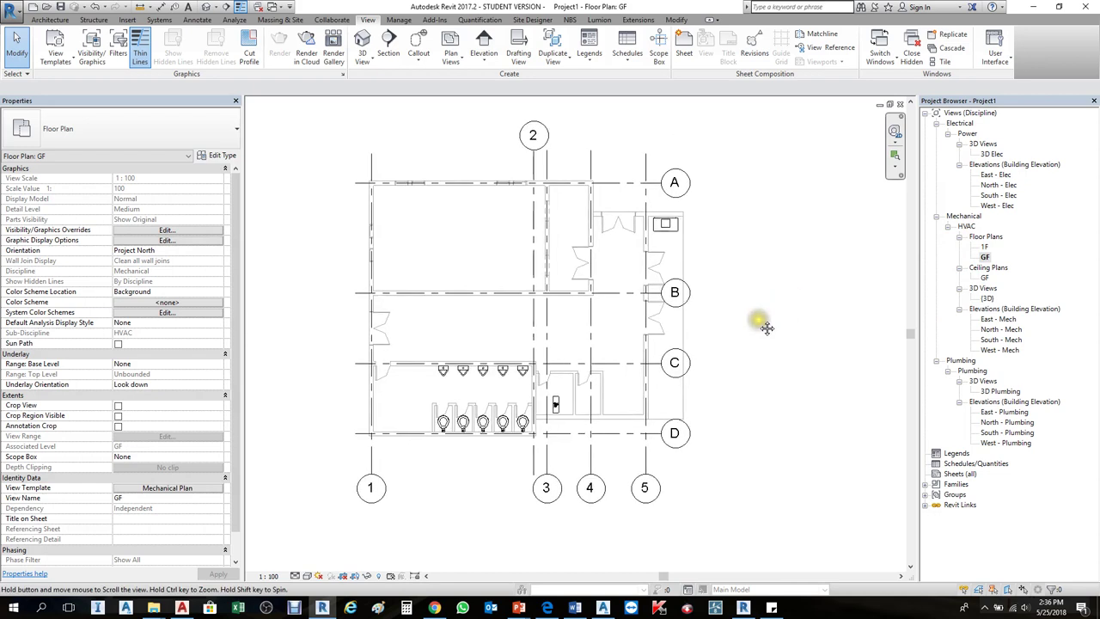
Start a Copy/Monitor session on the linked architectural model in the floor plan.
left_click(331, 20)
left_click(566, 57)
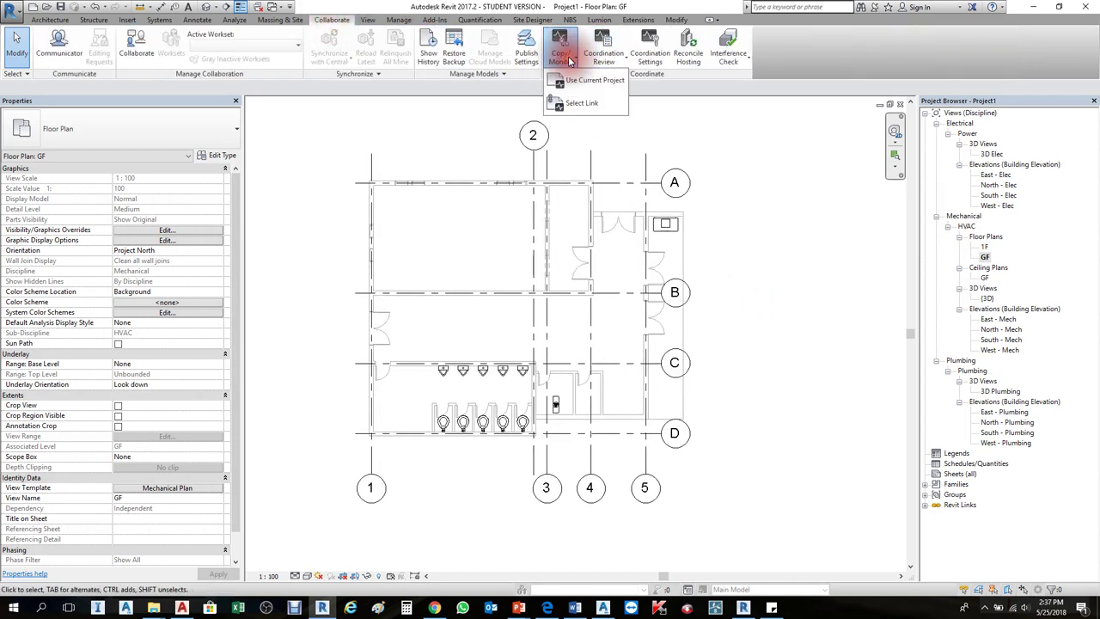
left_click(563, 104)
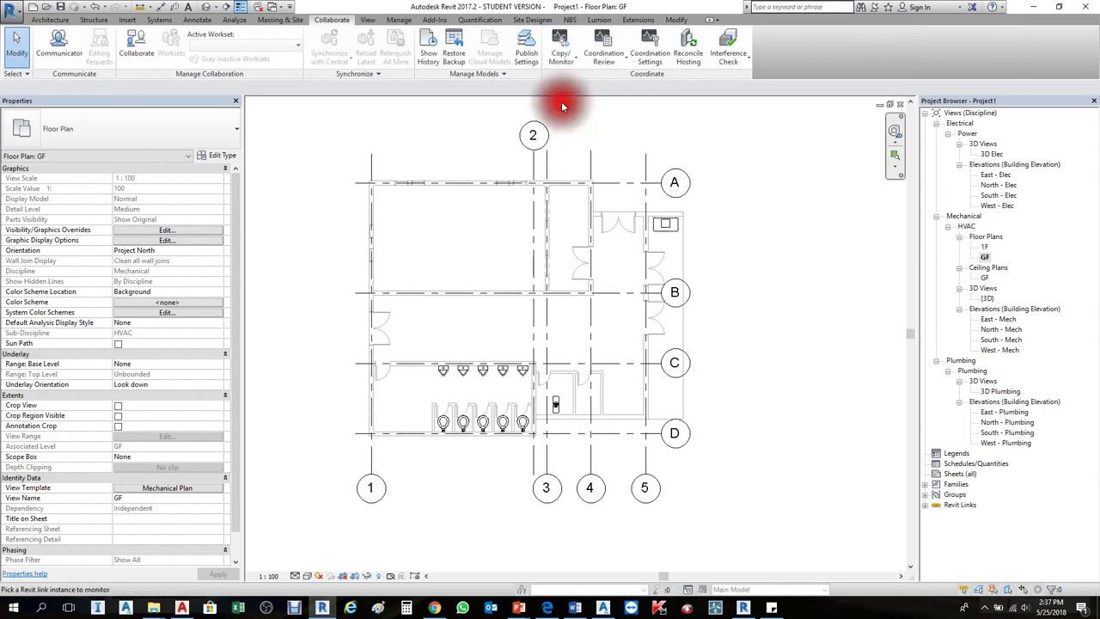
left_click(564, 190)
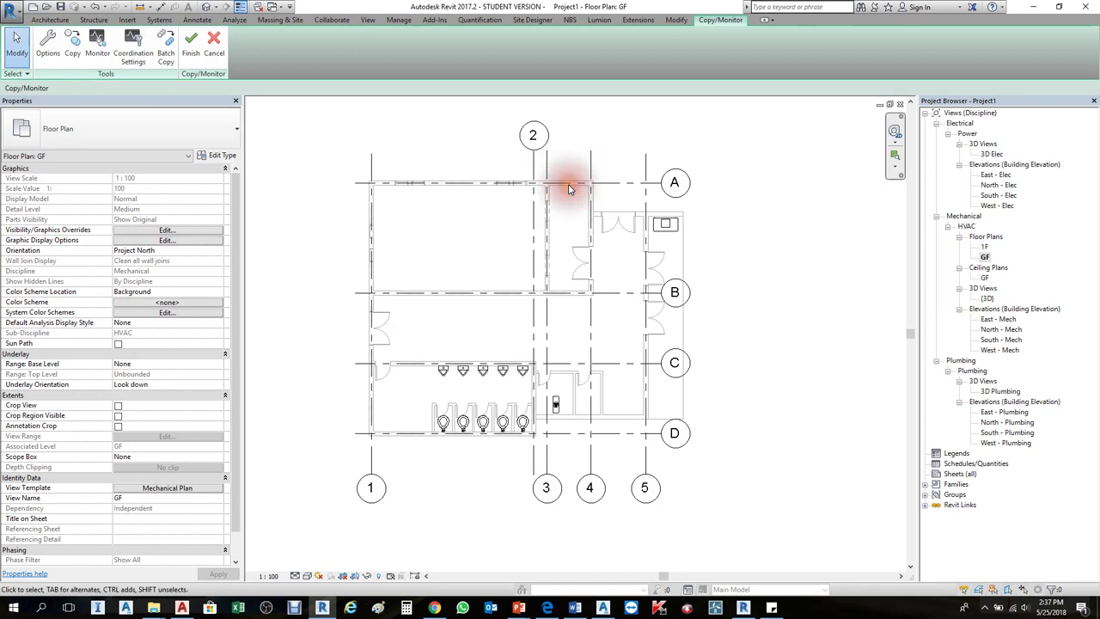
Start copying multiple linked elements and select the entire GF floor plan, including all grids.
left_click(74, 51)
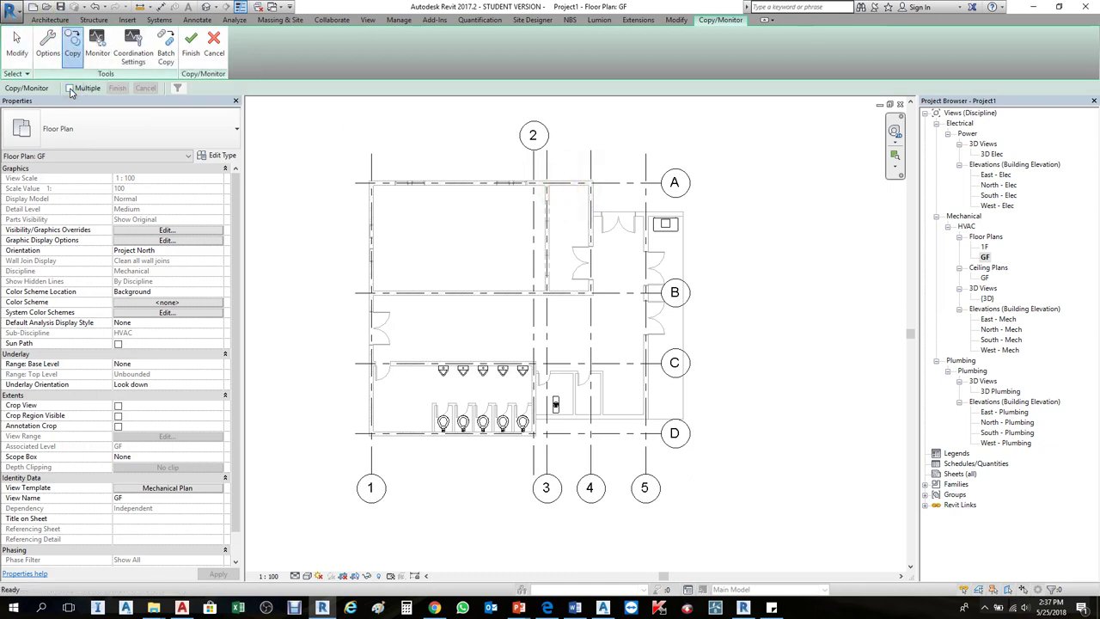
left_click(69, 88)
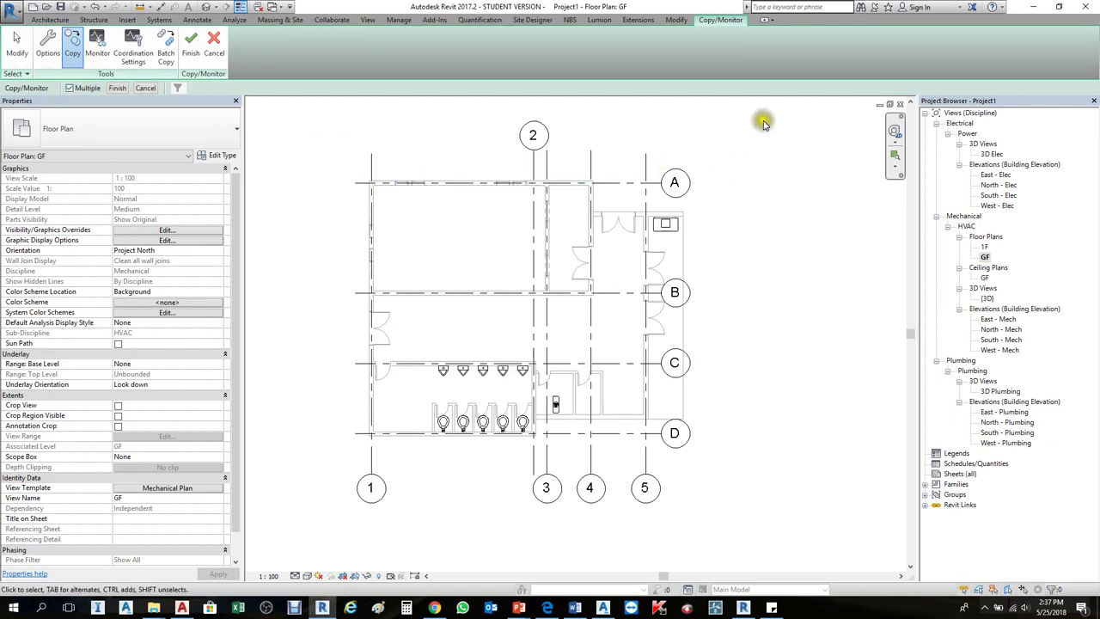
left_click_drag(763, 123, 319, 510)
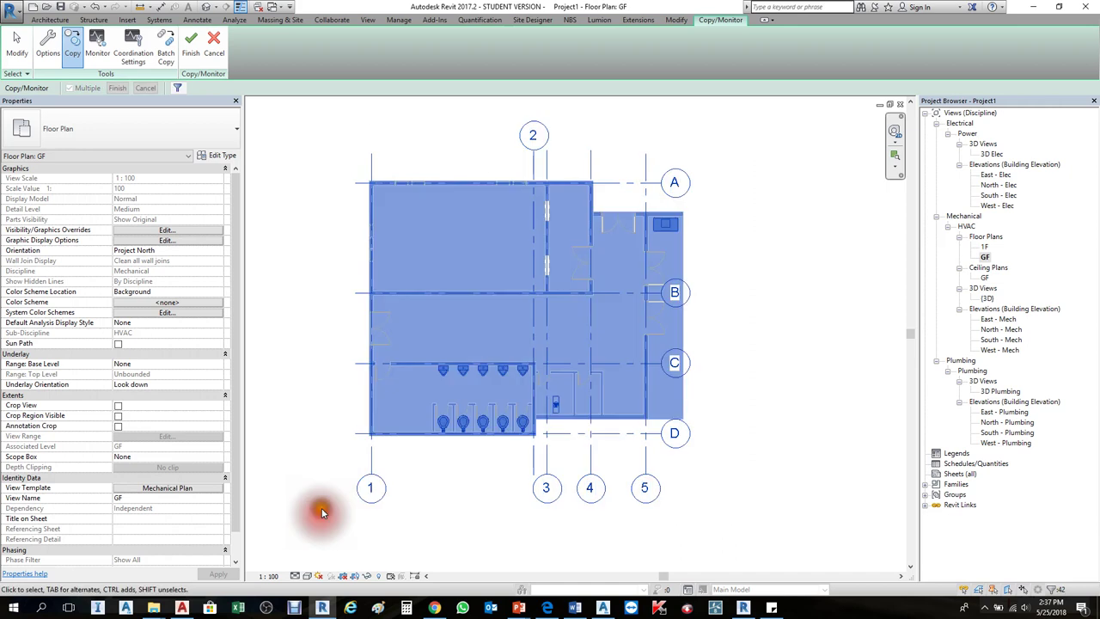
Filter the copy selection so that only the Grids category remains selected.
left_click(178, 88)
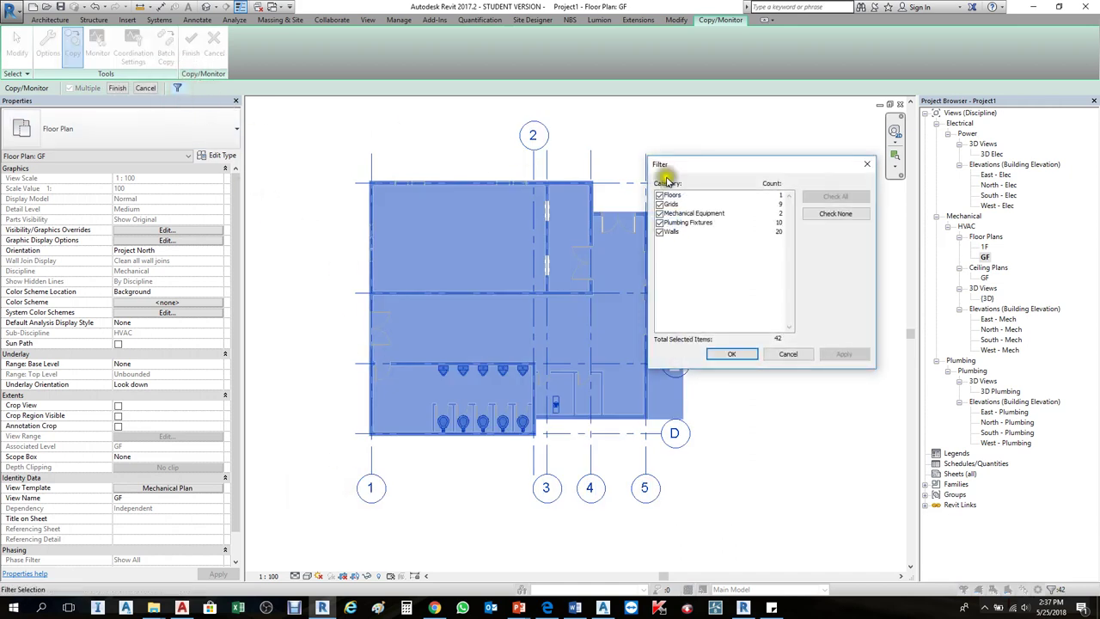
left_click(842, 217)
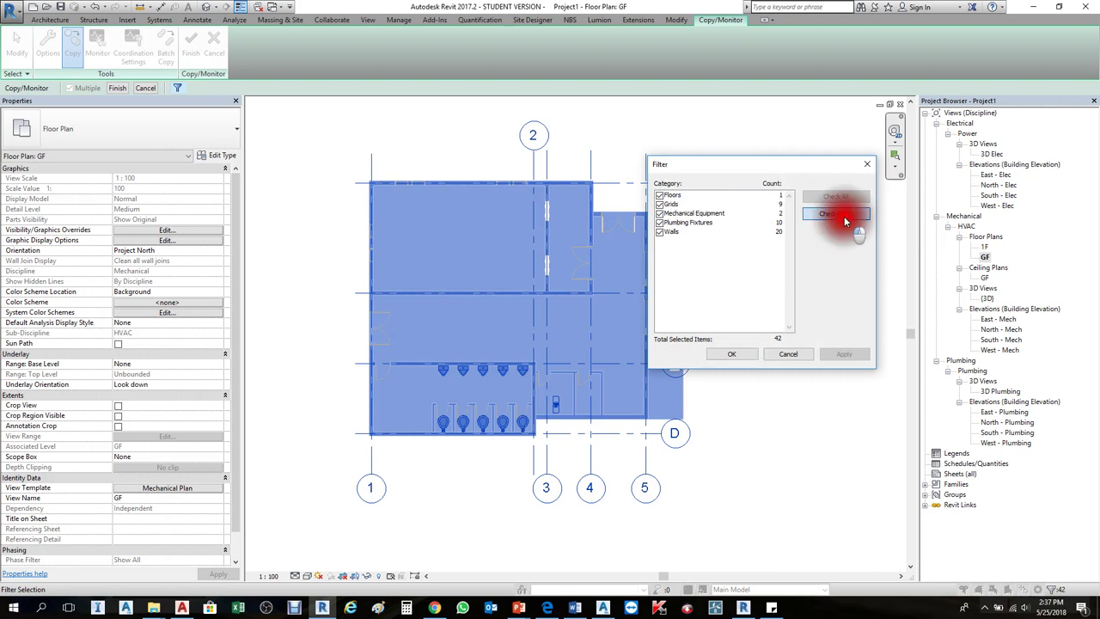
left_click(670, 204)
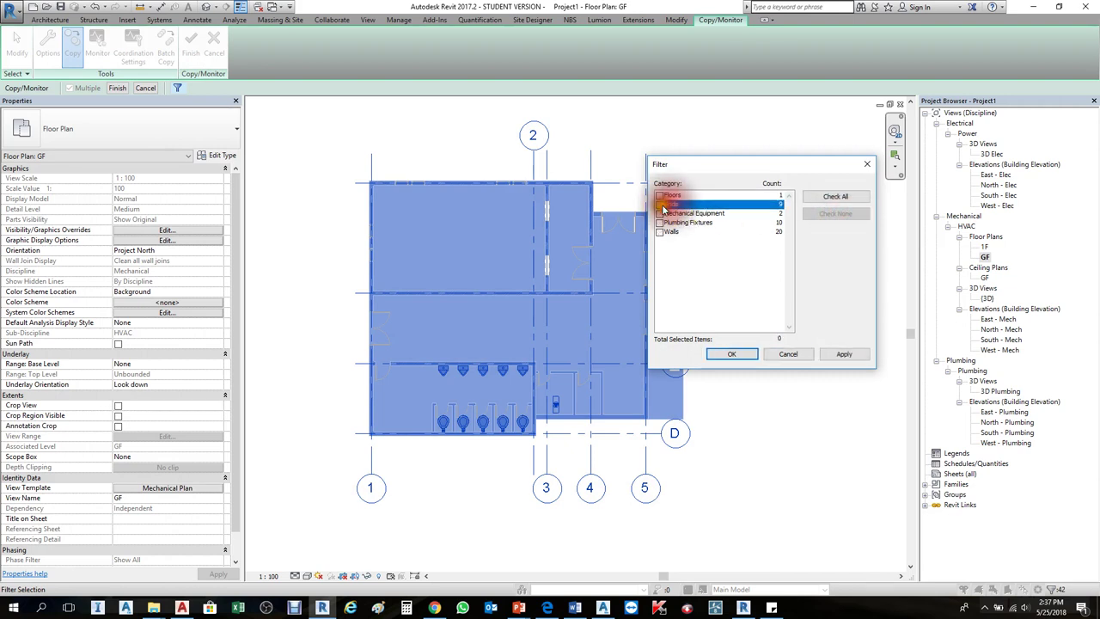
left_click(659, 205)
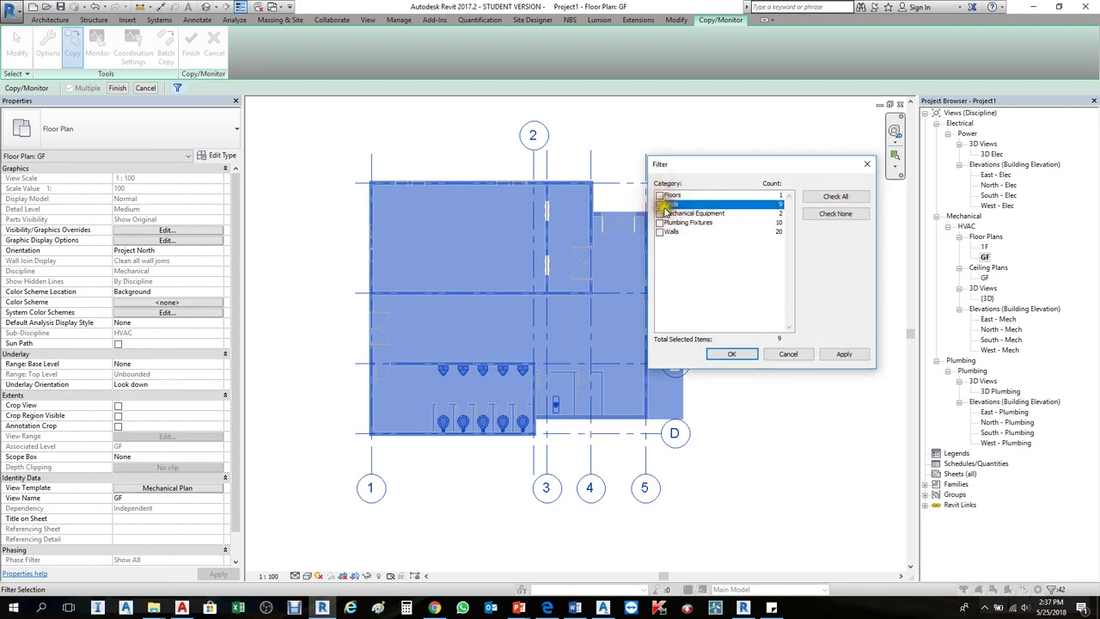
left_click(844, 353)
left_click(731, 354)
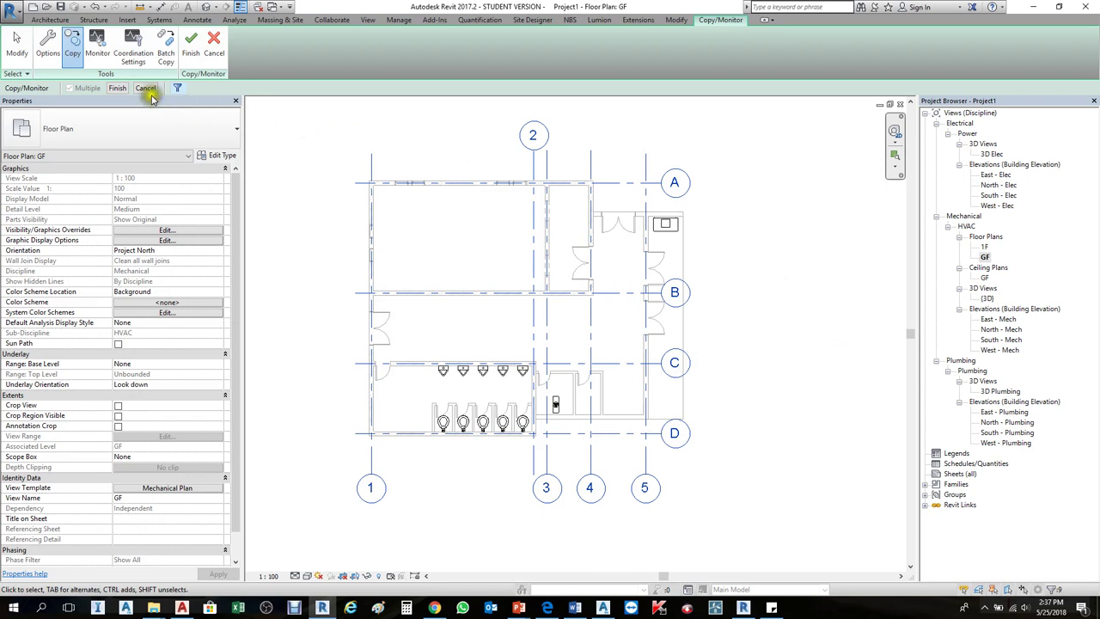
Complete the multiple copy of the selected grids and finish the Copy/Monitor session.
left_click(118, 88)
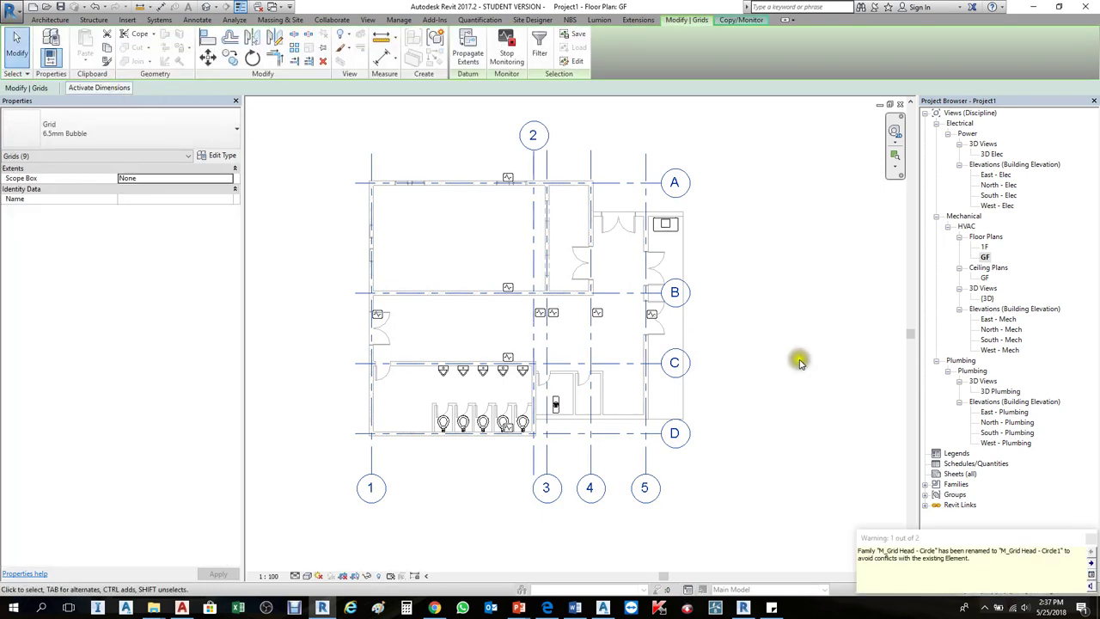
left_click(745, 21)
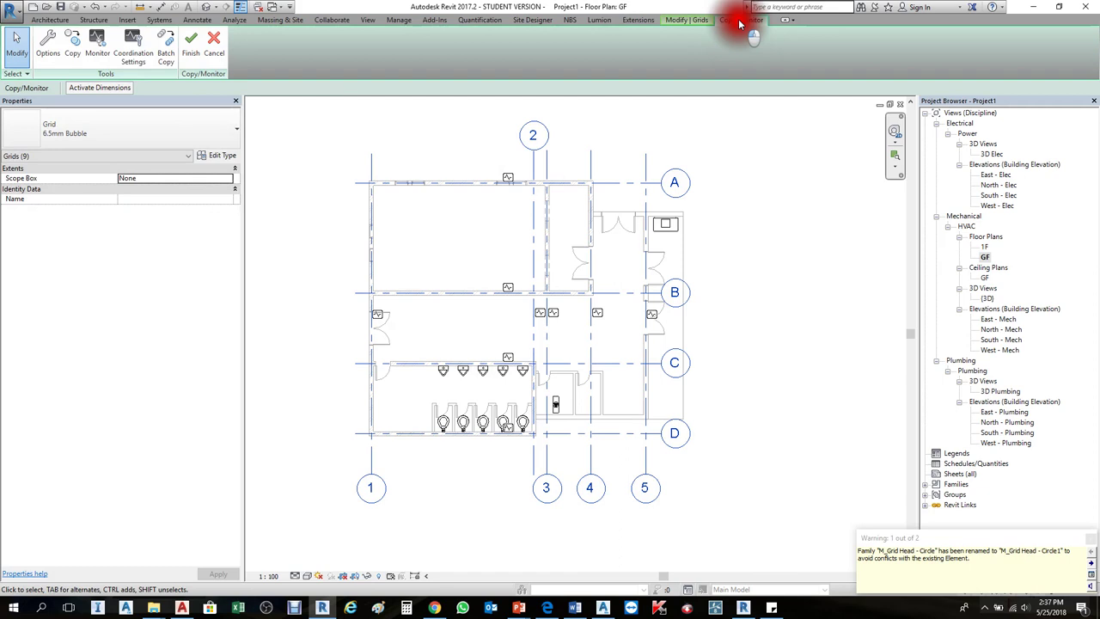
left_click(191, 39)
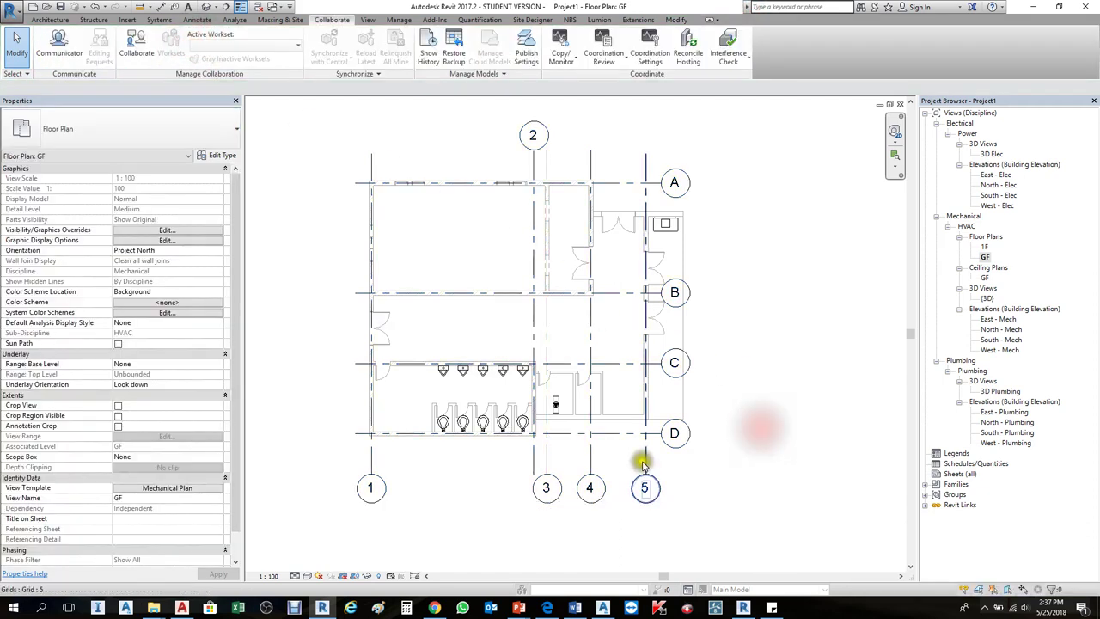
Check the copied grids 3, 4 and 5 in the GF floor plan, leaving the view scale as is and nothing selected.
left_click(267, 574)
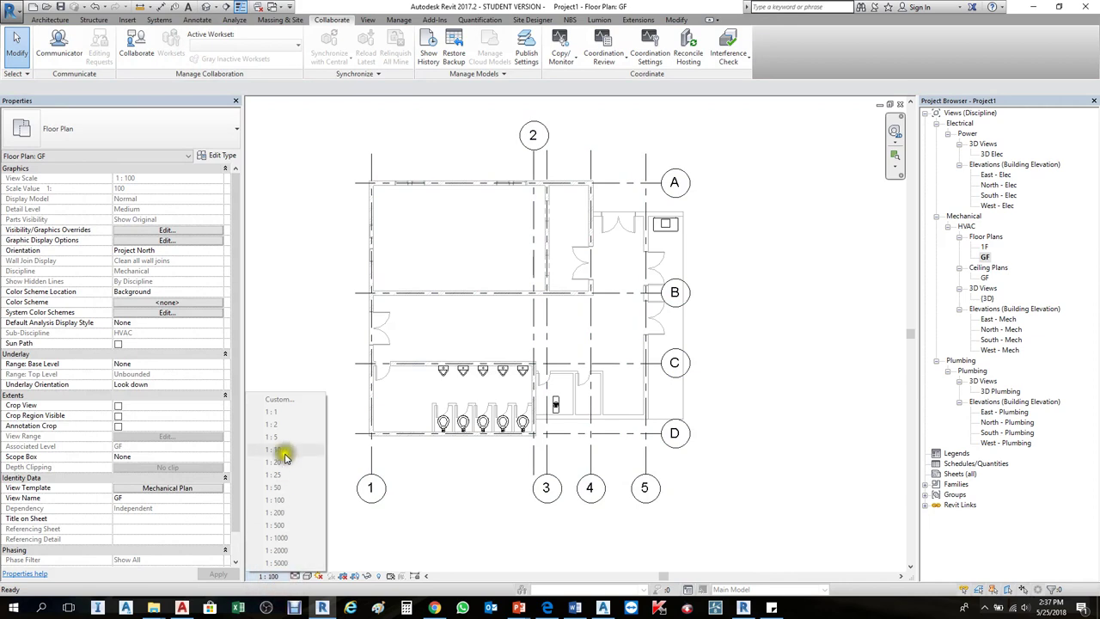
left_click(403, 524)
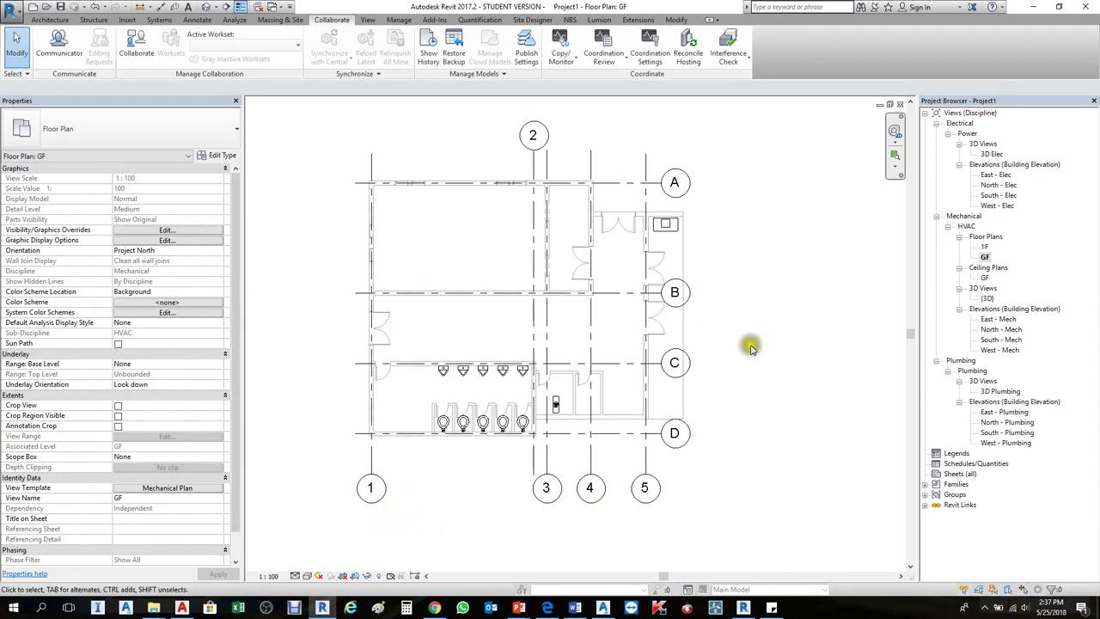
scroll(481, 361, "up", 2)
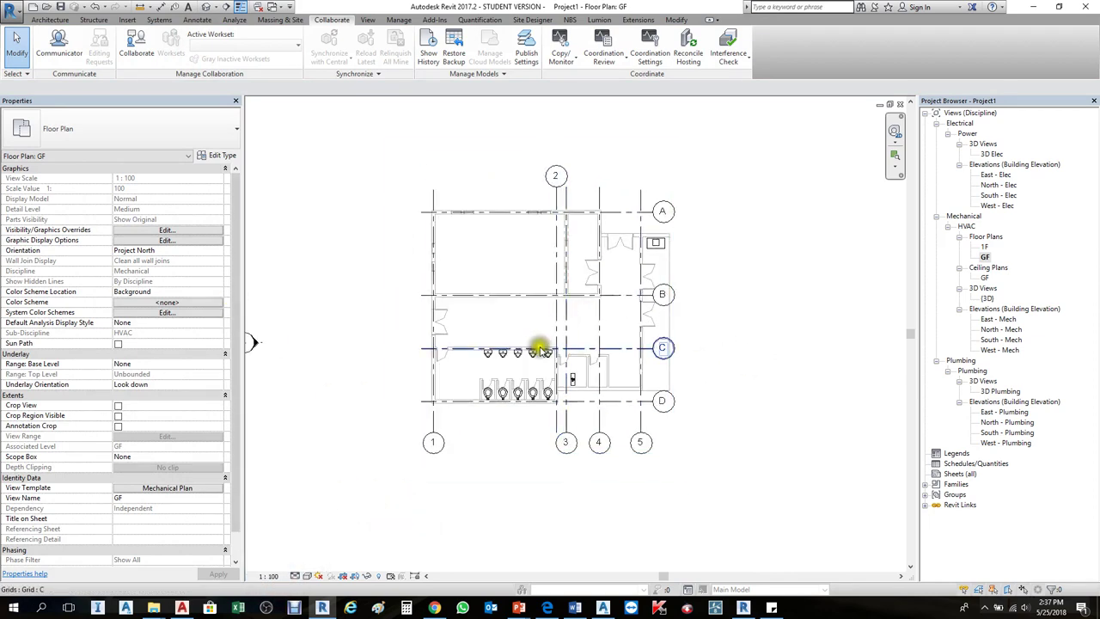
left_click(582, 455)
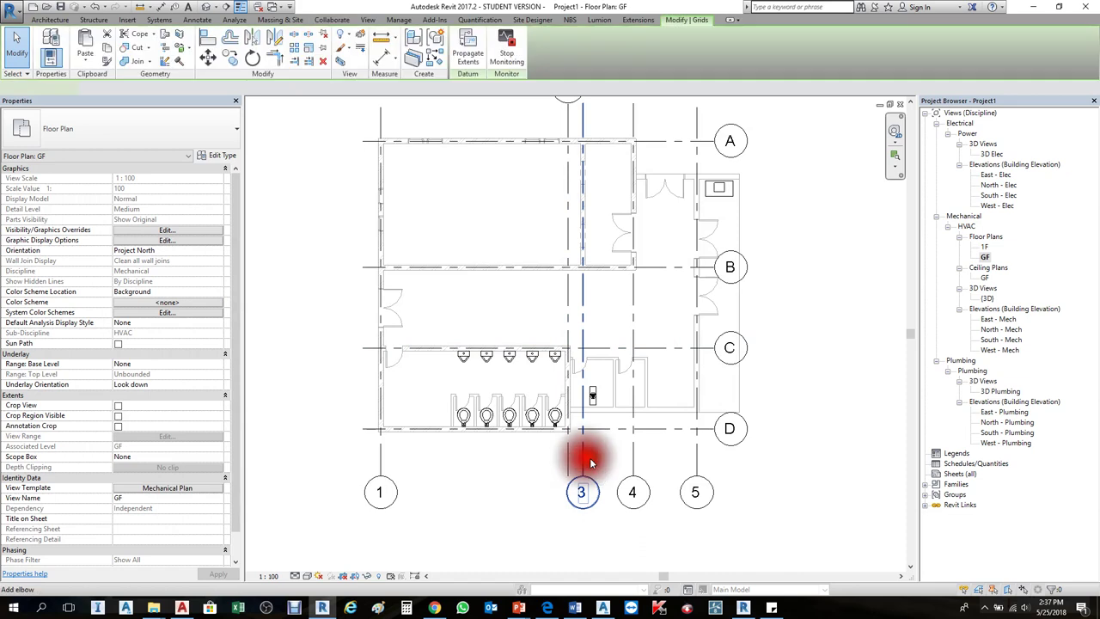
left_click(633, 455)
left_click(699, 450)
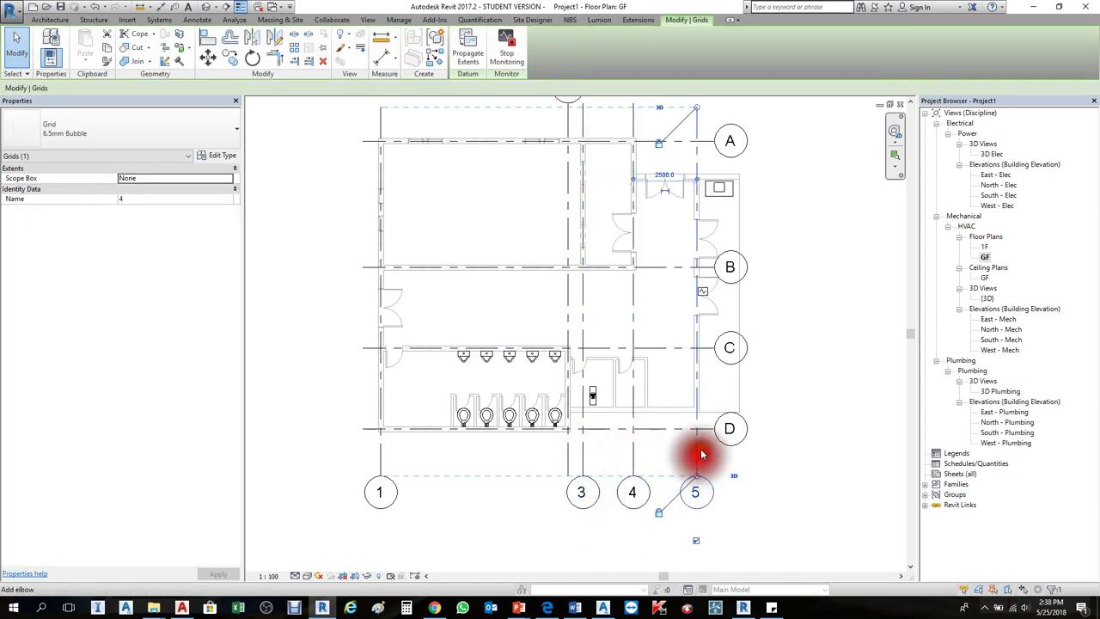
left_click(798, 392)
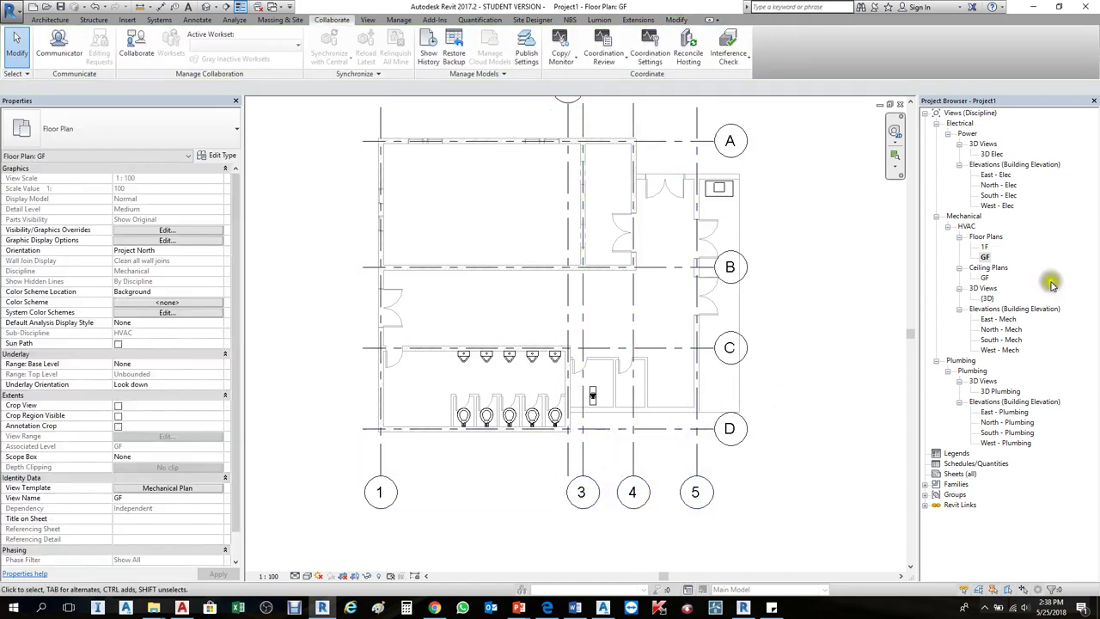
Open the East - Mech elevation and check its copied grids A, B and C, leaving nothing selected.
double_click(993, 320)
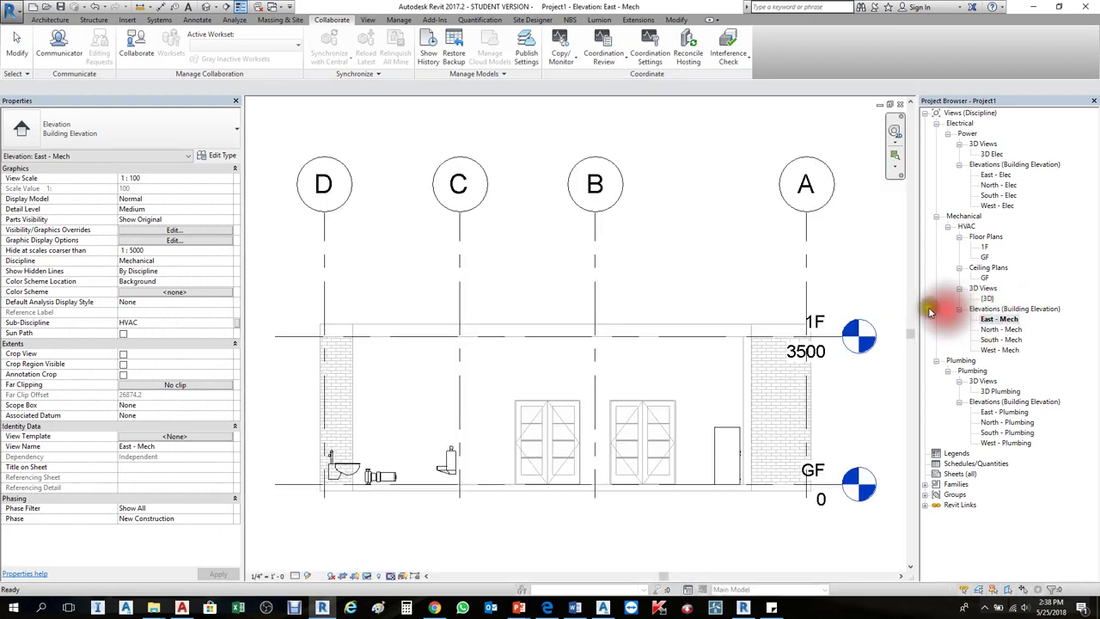
left_click(809, 242)
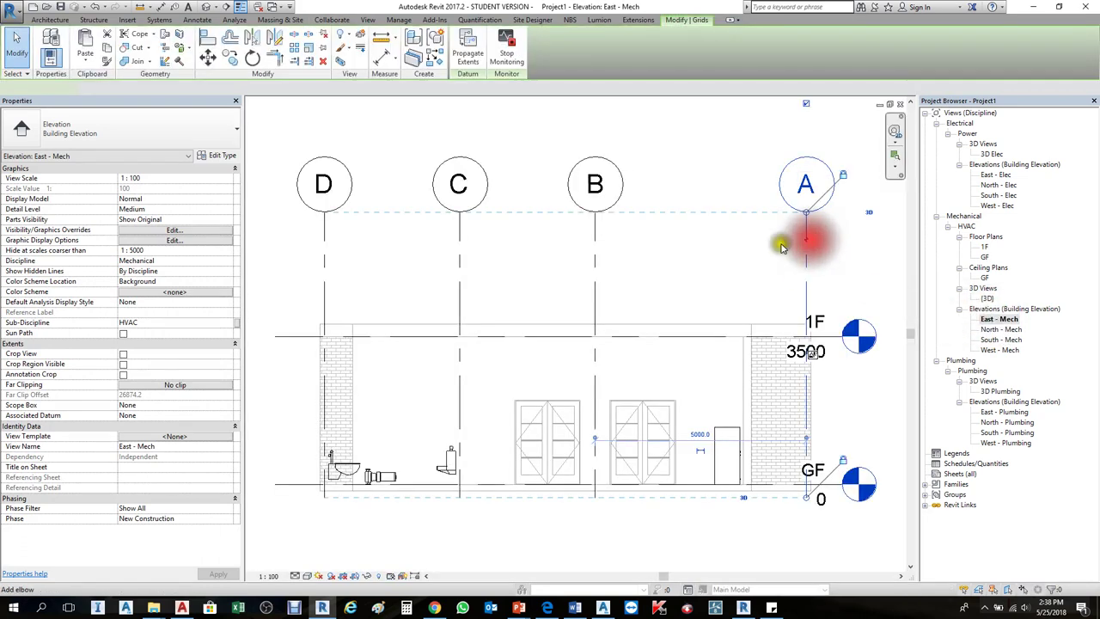
left_click(587, 275)
left_click(457, 289)
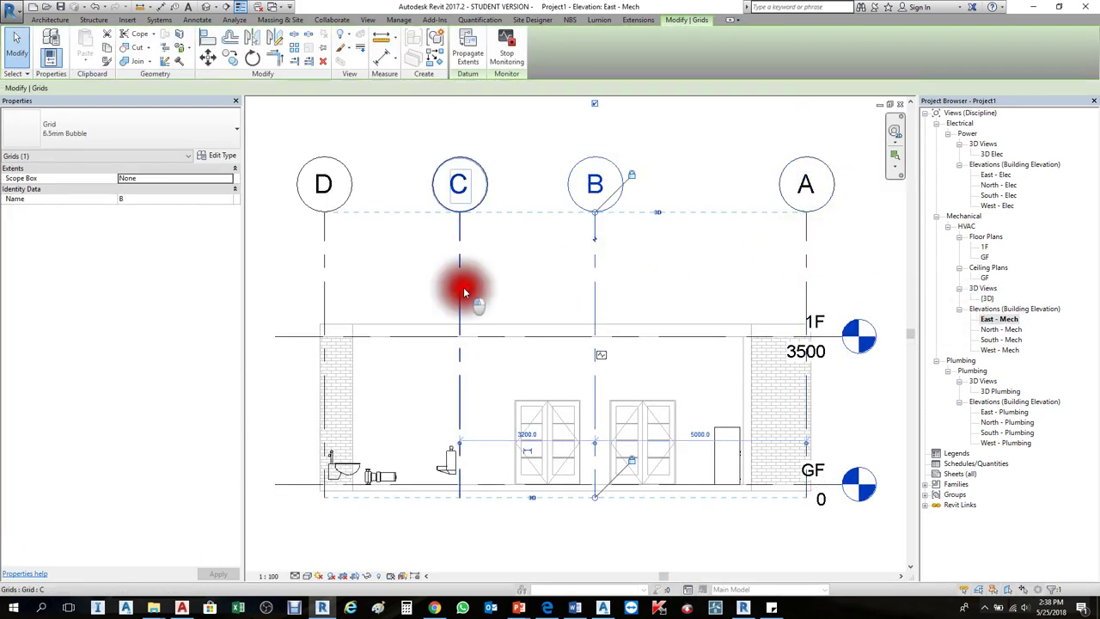
key("Escape")
Set the view scale of the East - Mech elevation to 1:50.
left_click(268, 576)
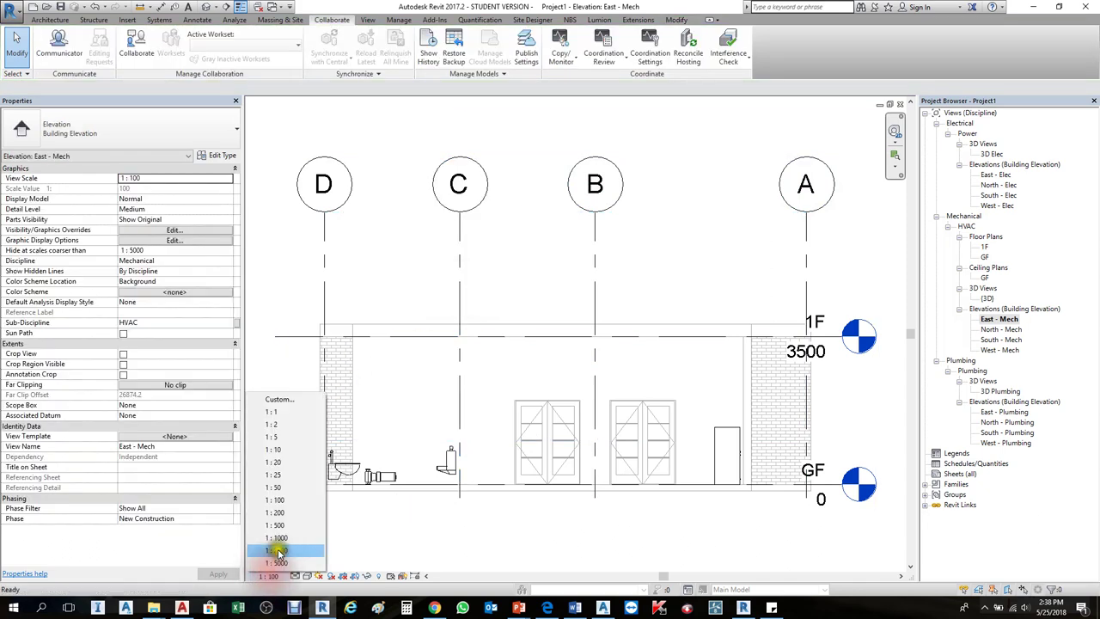
left_click(284, 486)
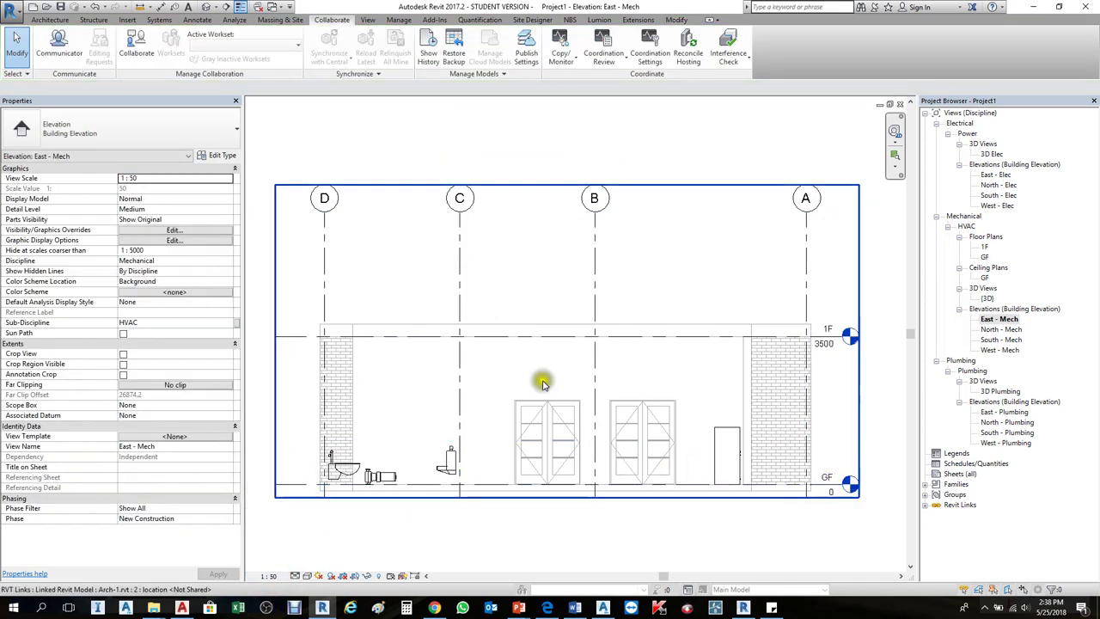
scroll(403, 442, "up", 1)
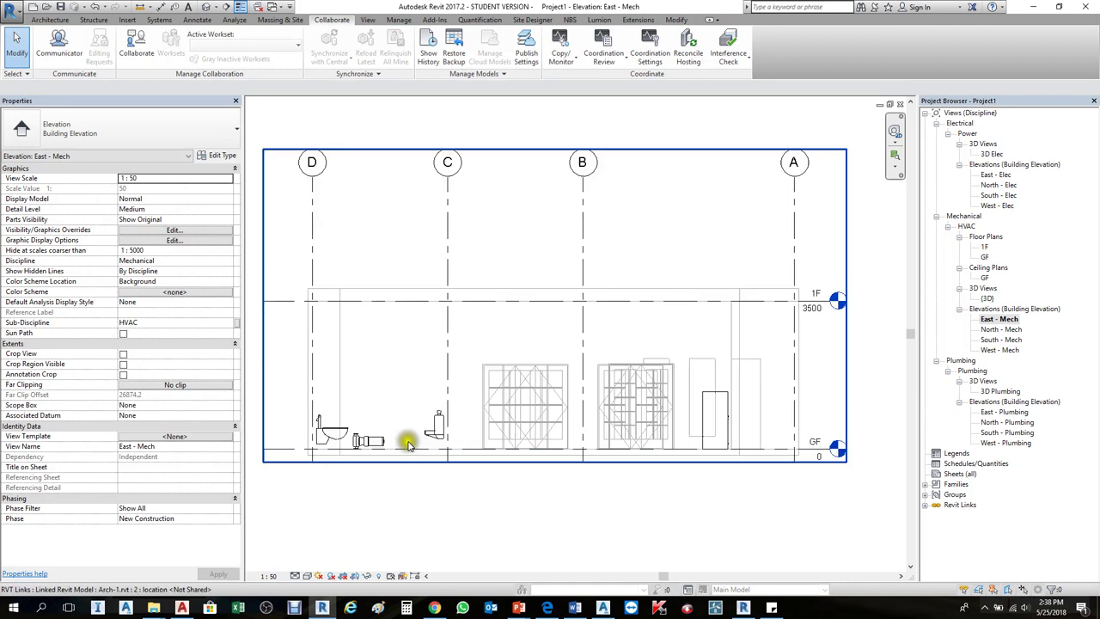
scroll(529, 381, "down", 2)
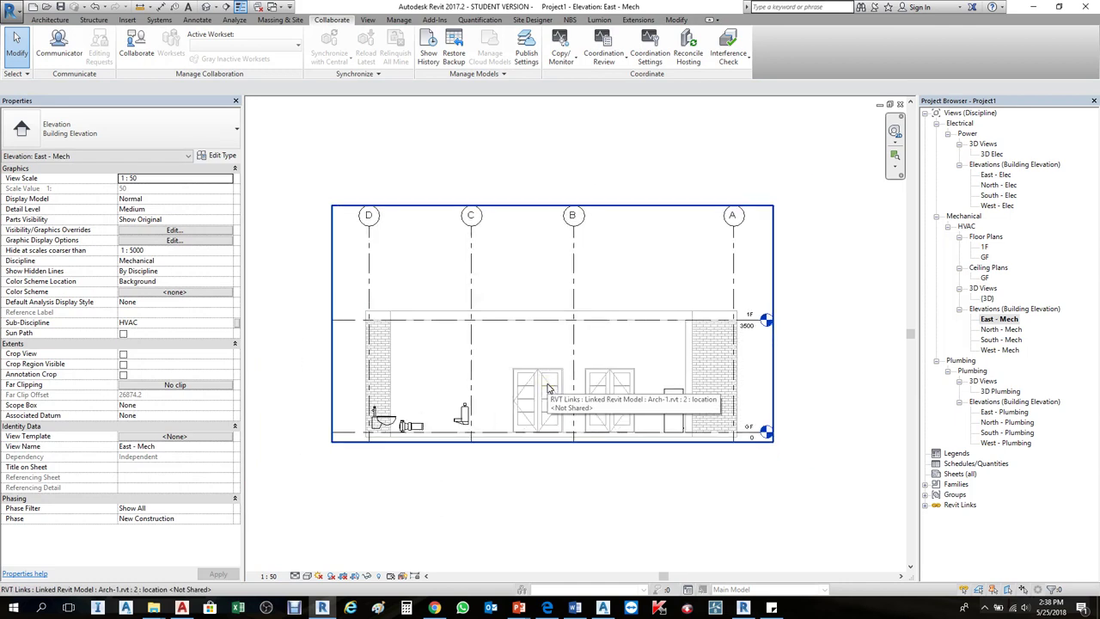
scroll(344, 434, "up", 2)
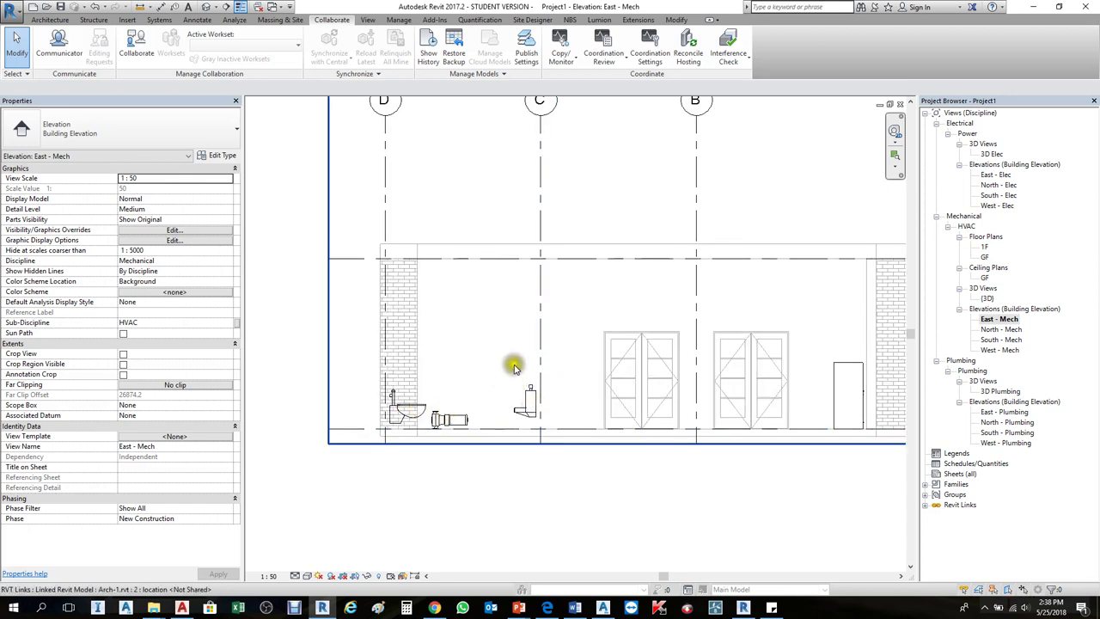
scroll(513, 367, "down", 2)
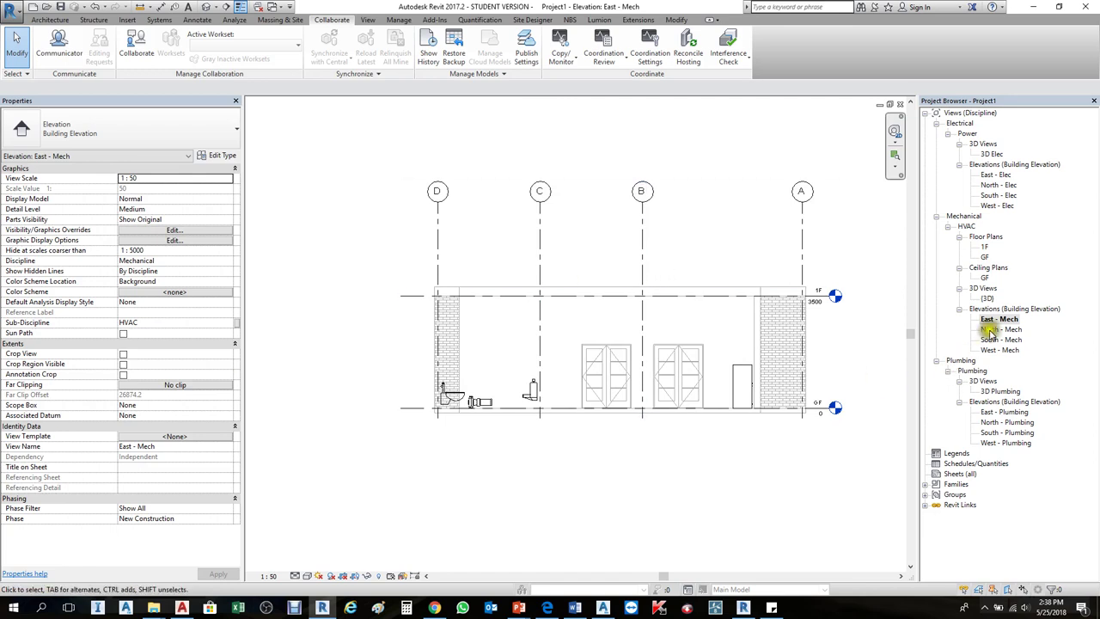
Return to the GF floor plan under Mechanical HVAC and examine the linked toilet fixtures and copied grids, leaving nothing selected.
double_click(986, 280)
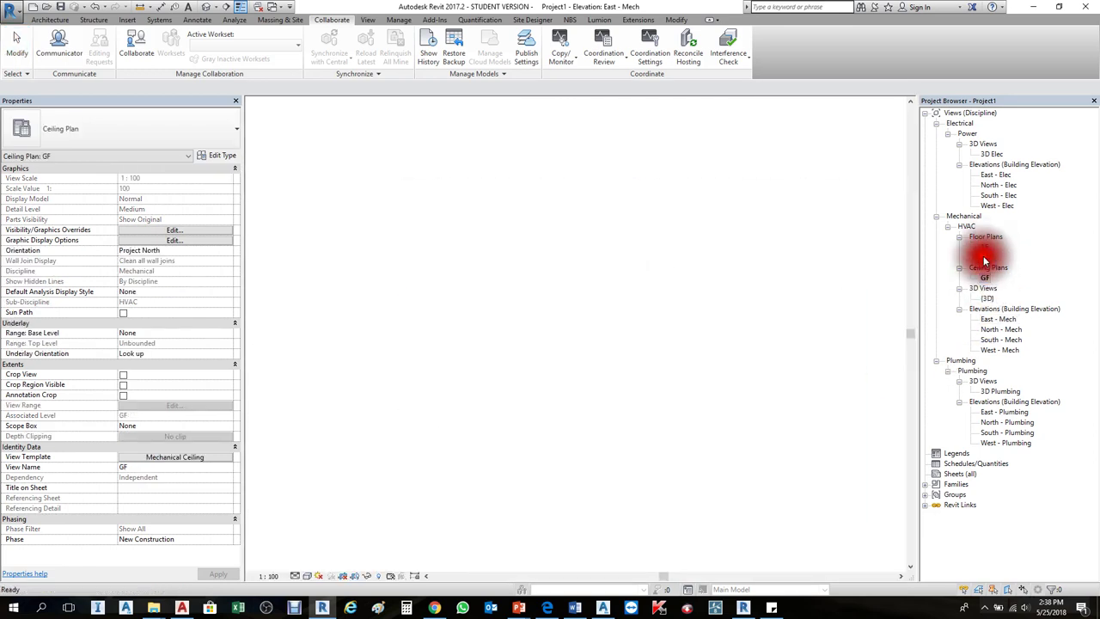
double_click(985, 257)
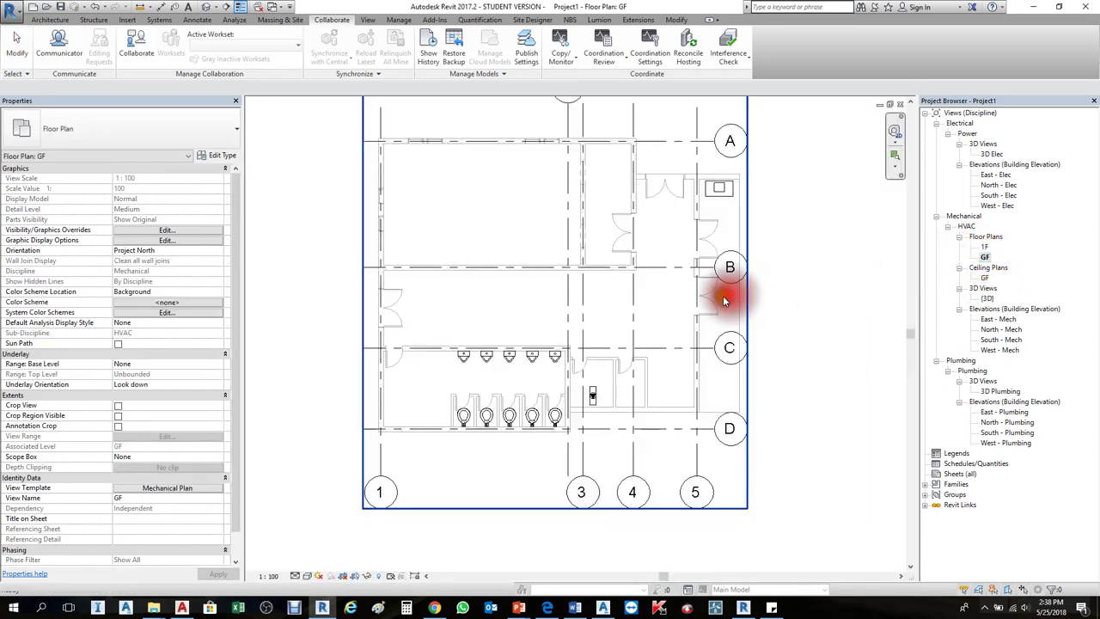
scroll(473, 318, "down", 2)
scroll(543, 402, "up", 2)
left_click(525, 387)
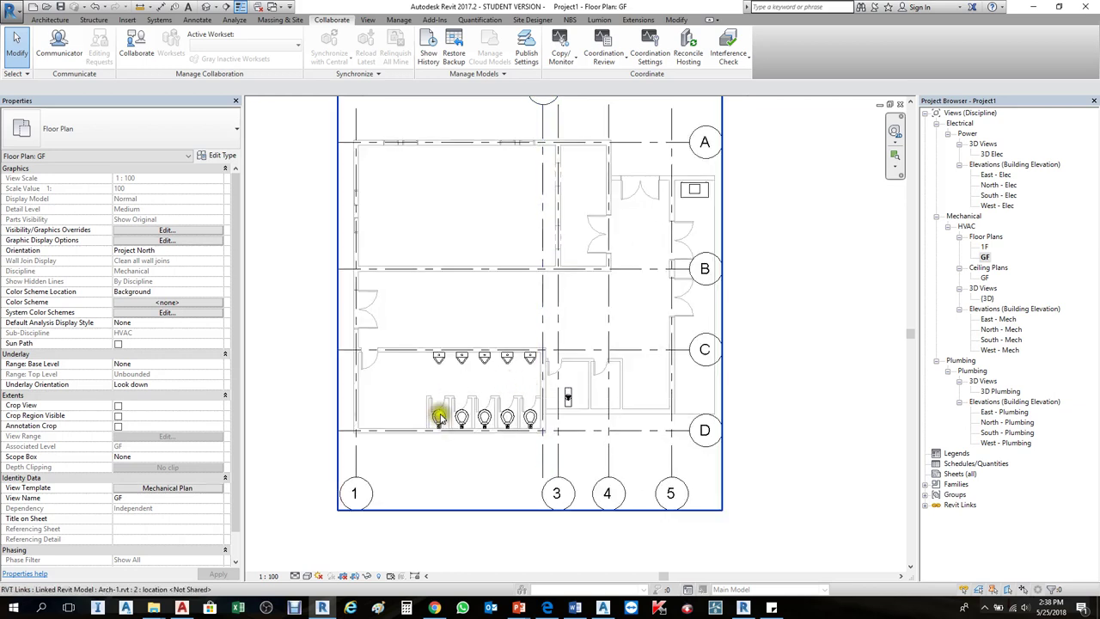
left_click(497, 397)
left_click(775, 337)
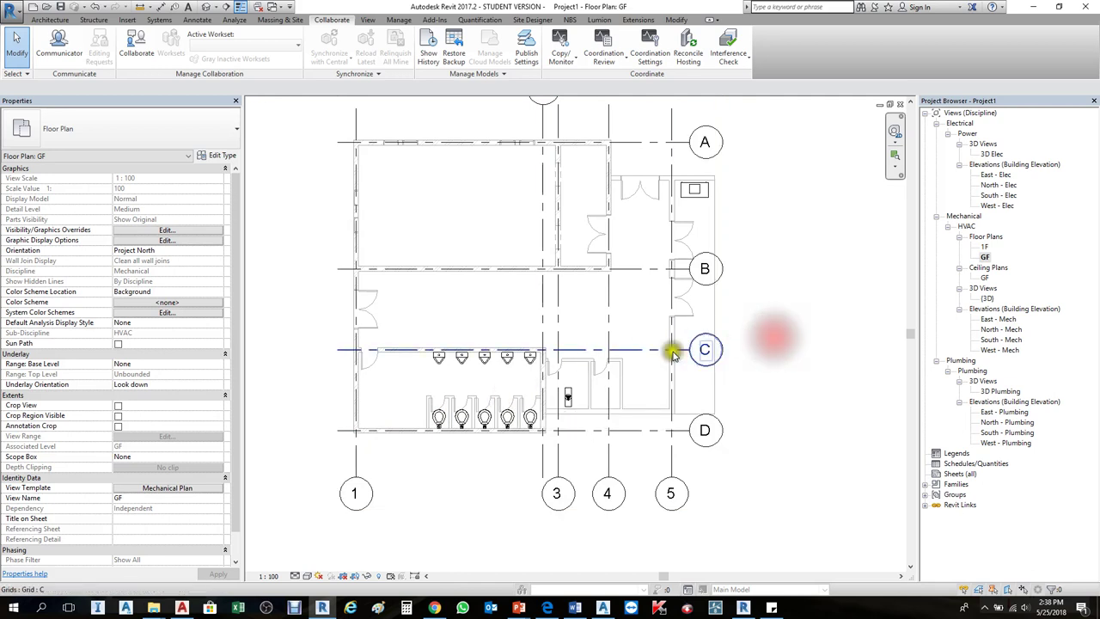
scroll(522, 444, "down", 2)
scroll(447, 375, "up", 2)
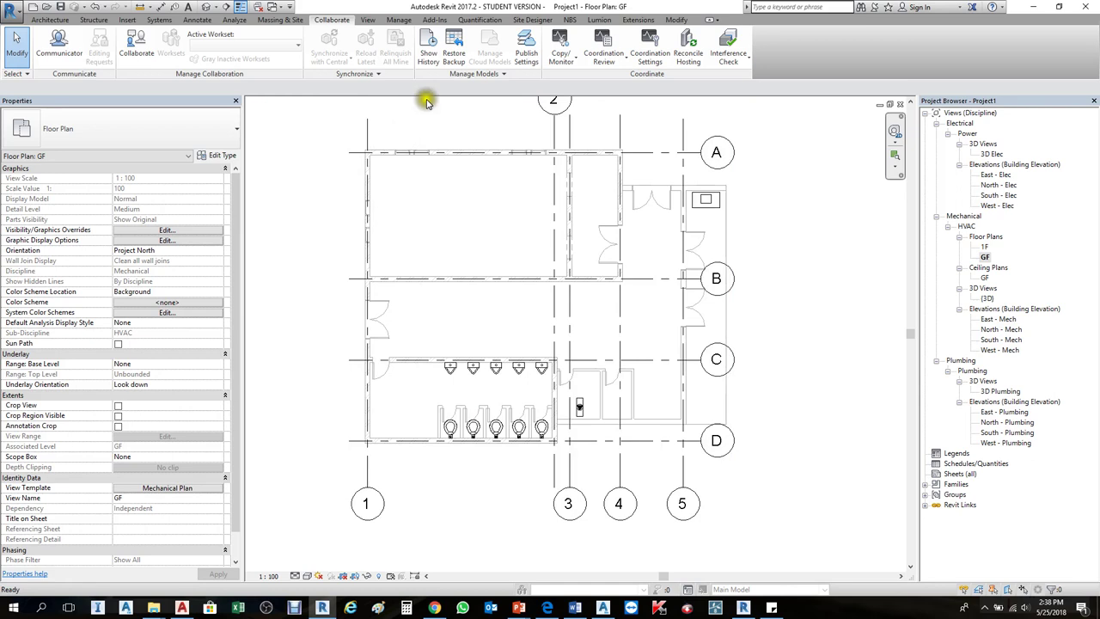
Place a 480V MLO 125 A lighting and appliance panelboard on the vertical face of the toilet wall beside grid 2, about 2300 mm from grid D.
left_click(54, 18)
left_click(364, 123)
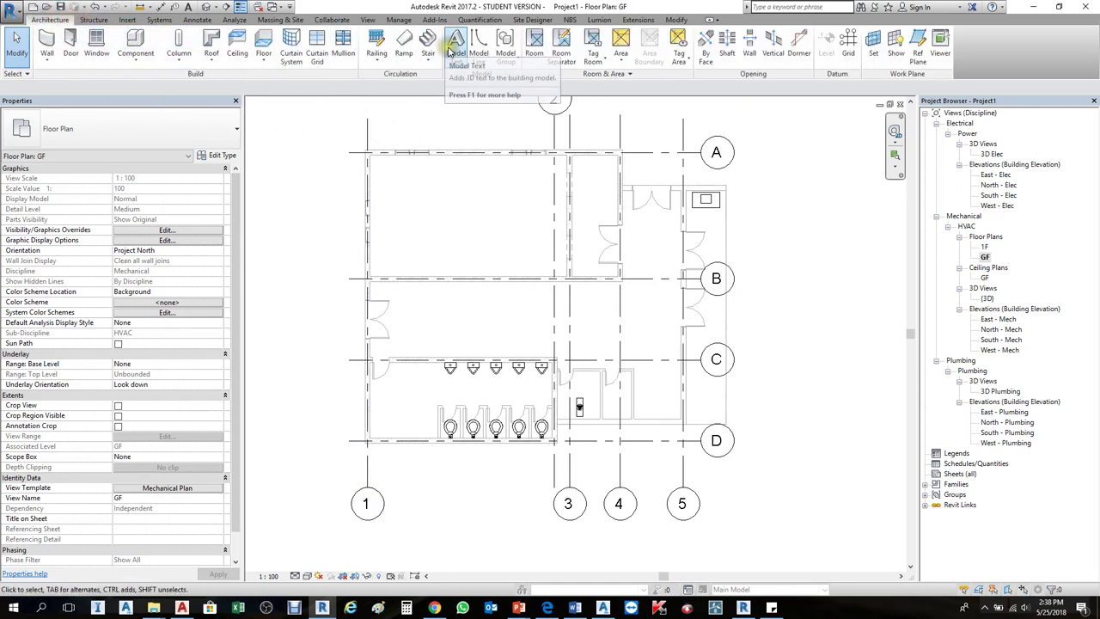
left_click(159, 19)
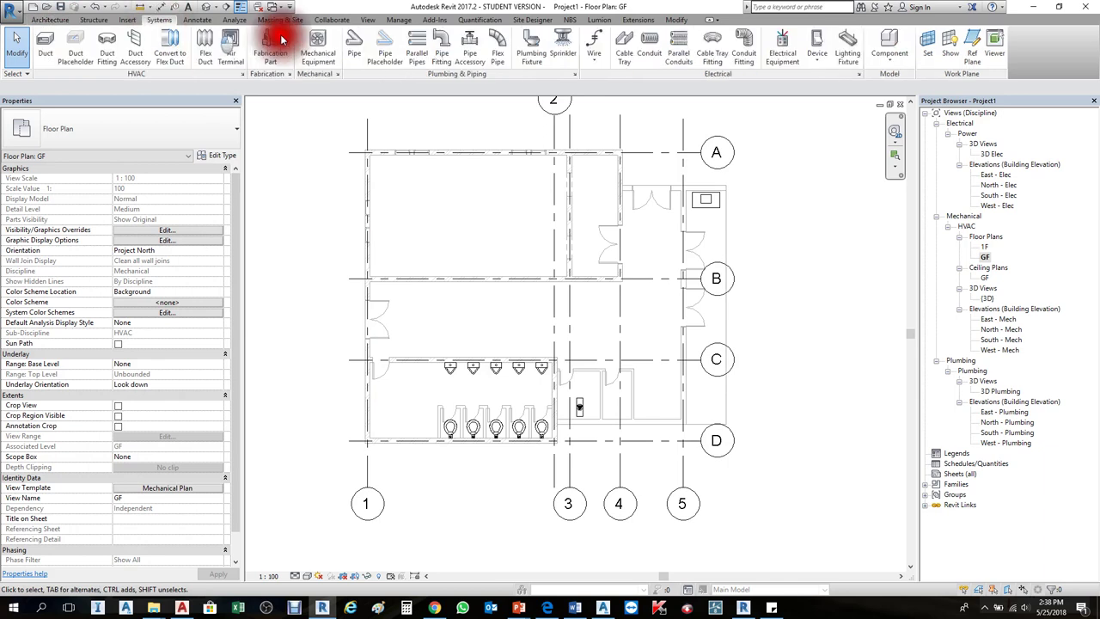
left_click(785, 56)
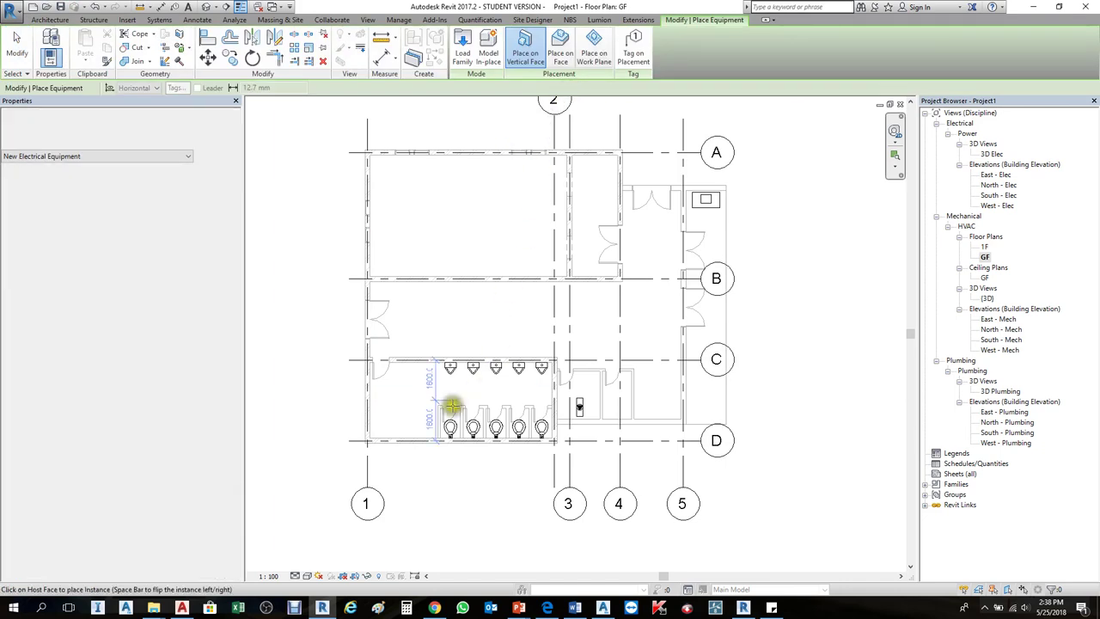
scroll(426, 429, "up", 3)
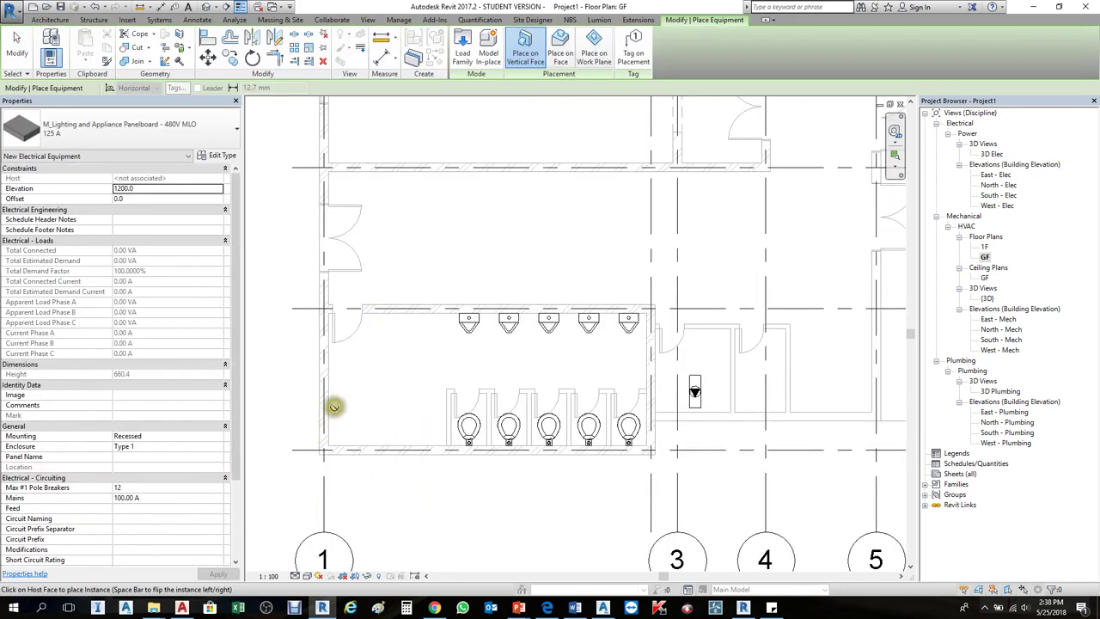
scroll(645, 352, "up", 2)
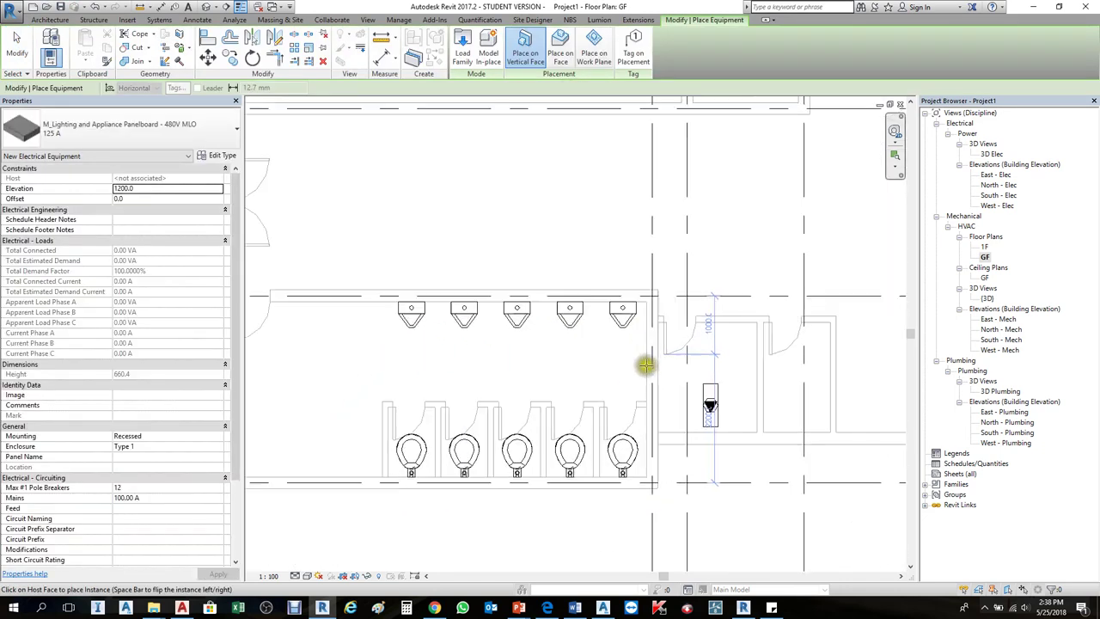
left_click(565, 62)
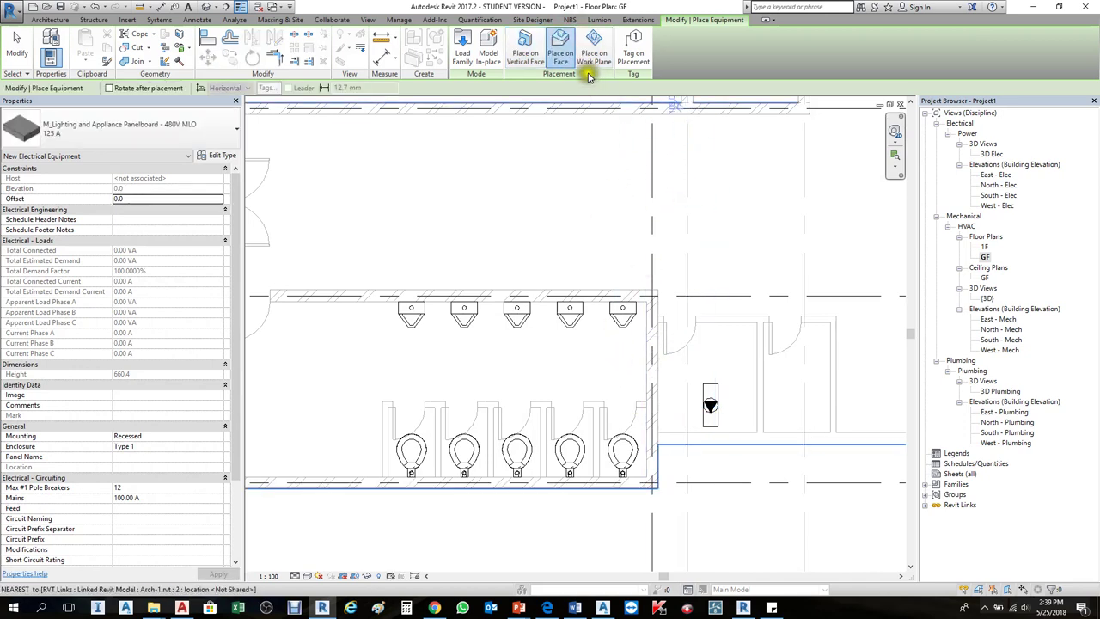
left_click(525, 48)
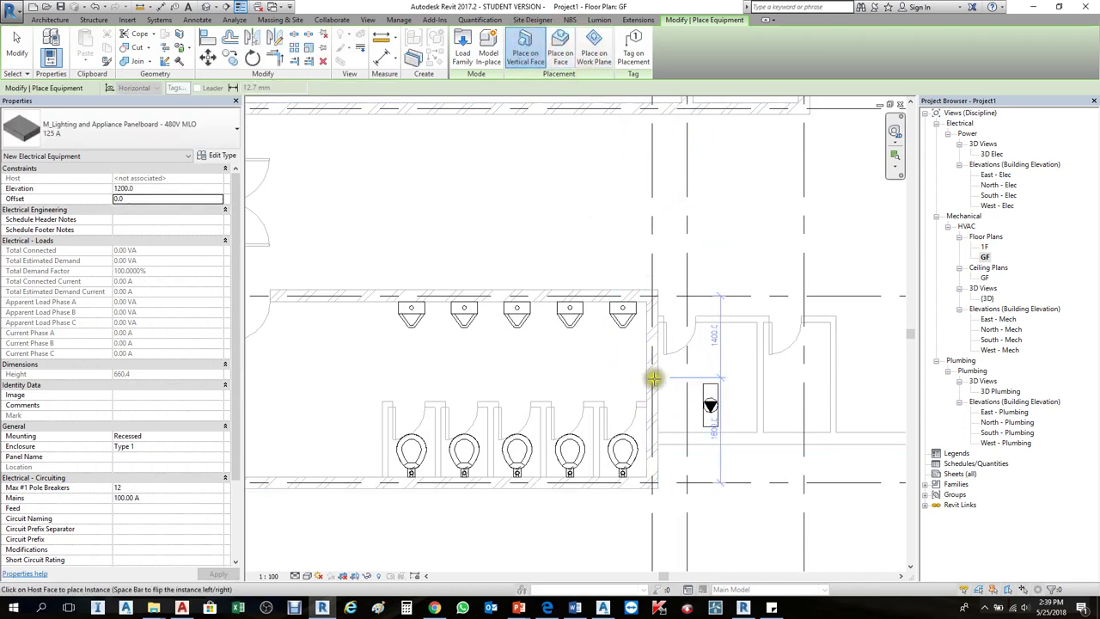
scroll(654, 378, "up", 1)
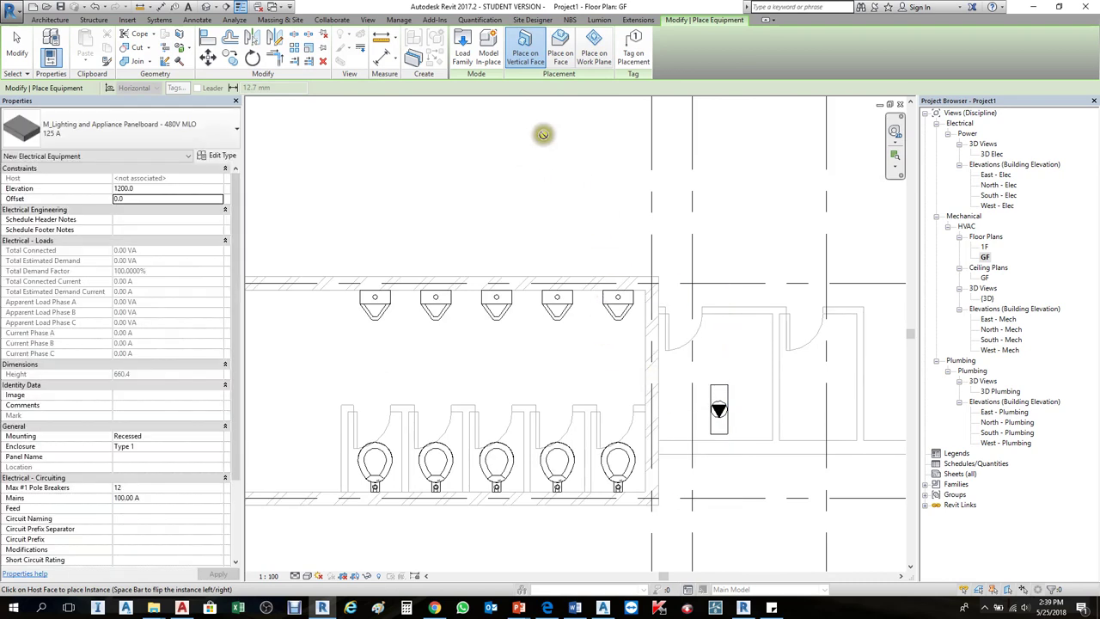
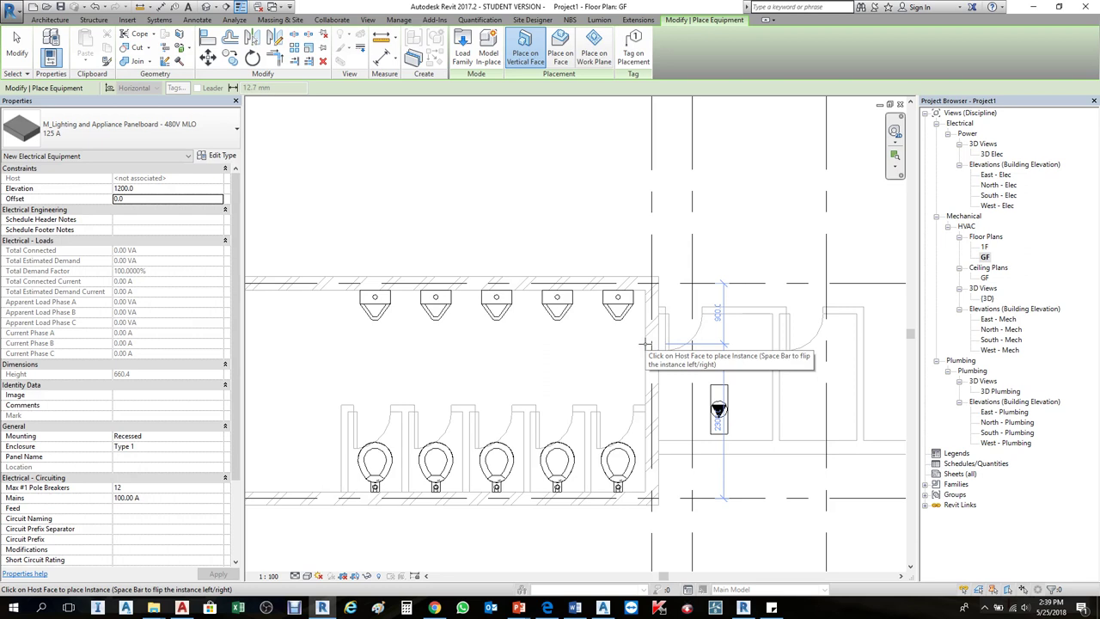
left_click(644, 344)
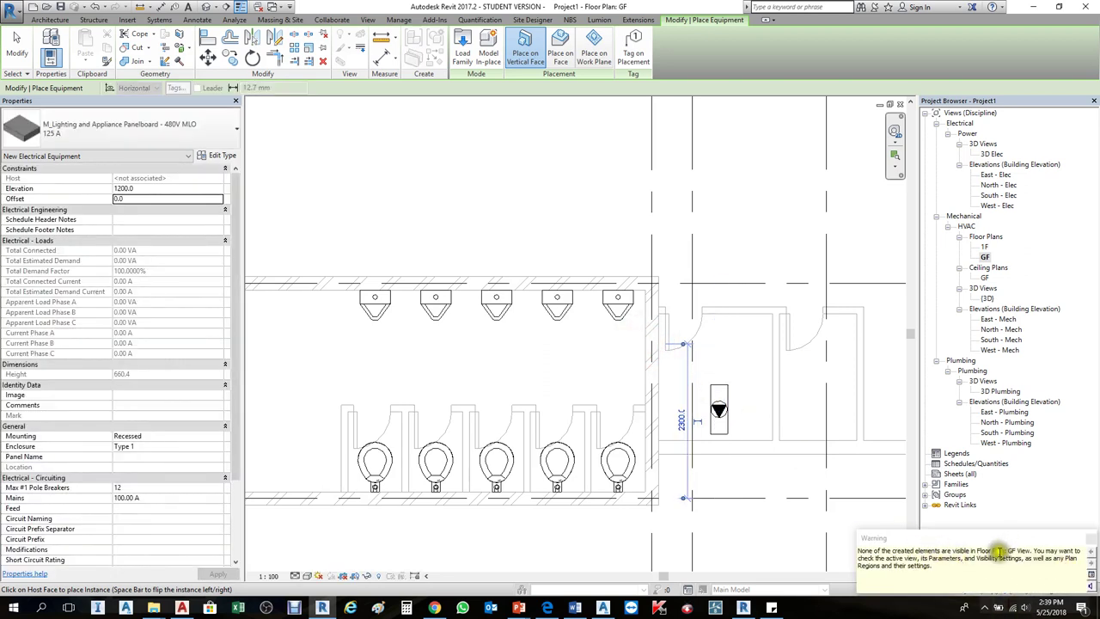
mouse_move(1002, 550)
left_mouse_down()
mouse_move(915, 550)
mouse_move(1009, 557)
left_mouse_up()
left_click(1048, 551)
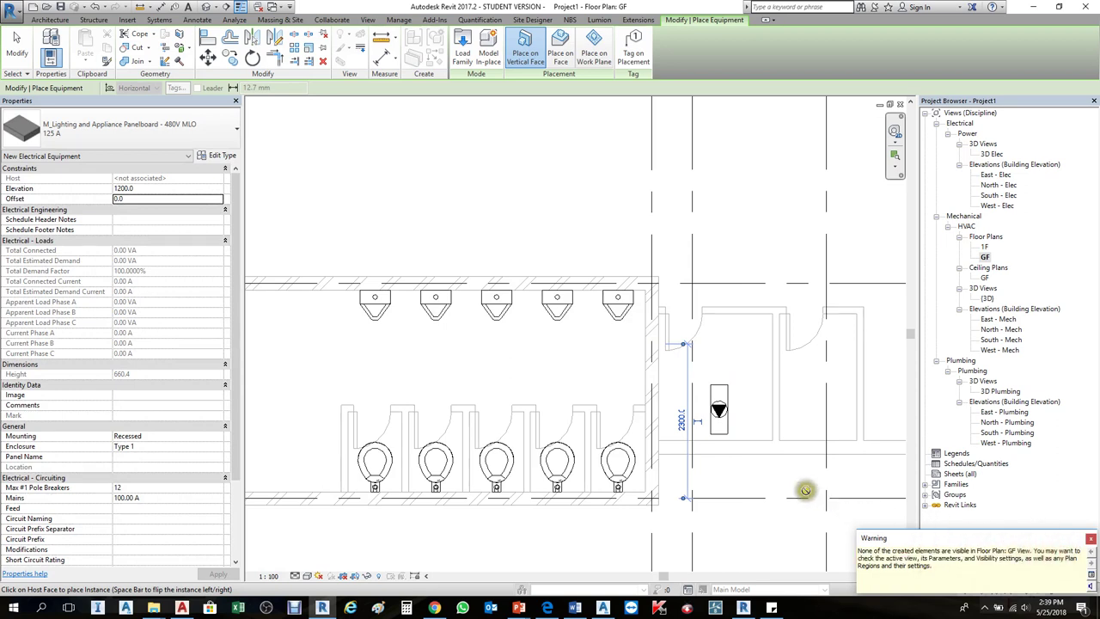
key("Escape")
key("Escape")
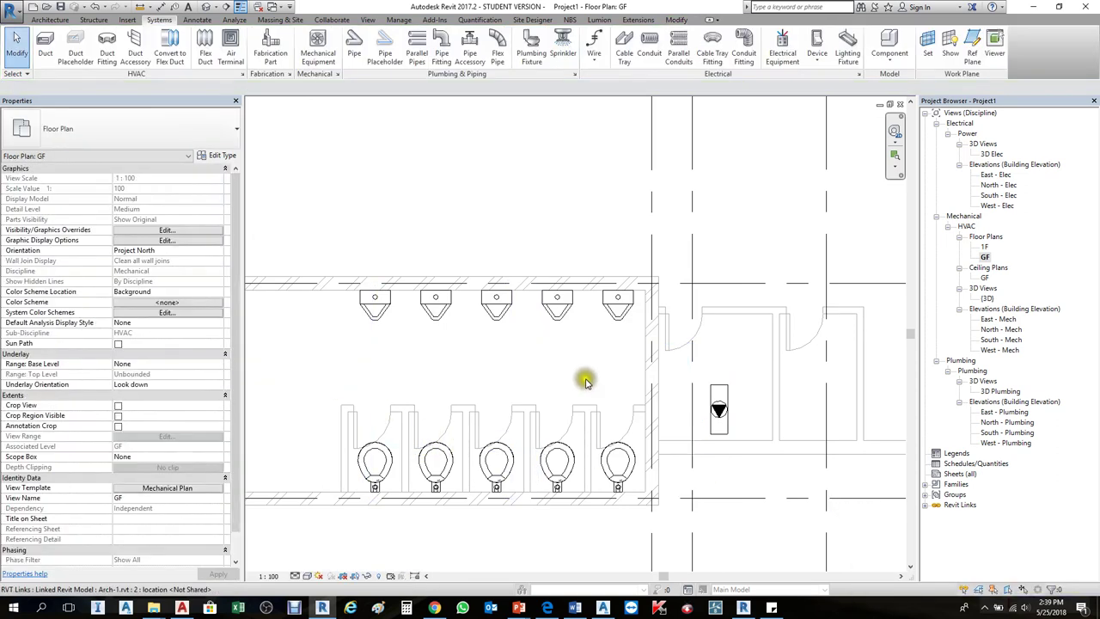
View the GF ceiling plan under Mechanical HVAC and return to the GF floor plan.
scroll(563, 344, "down", 3)
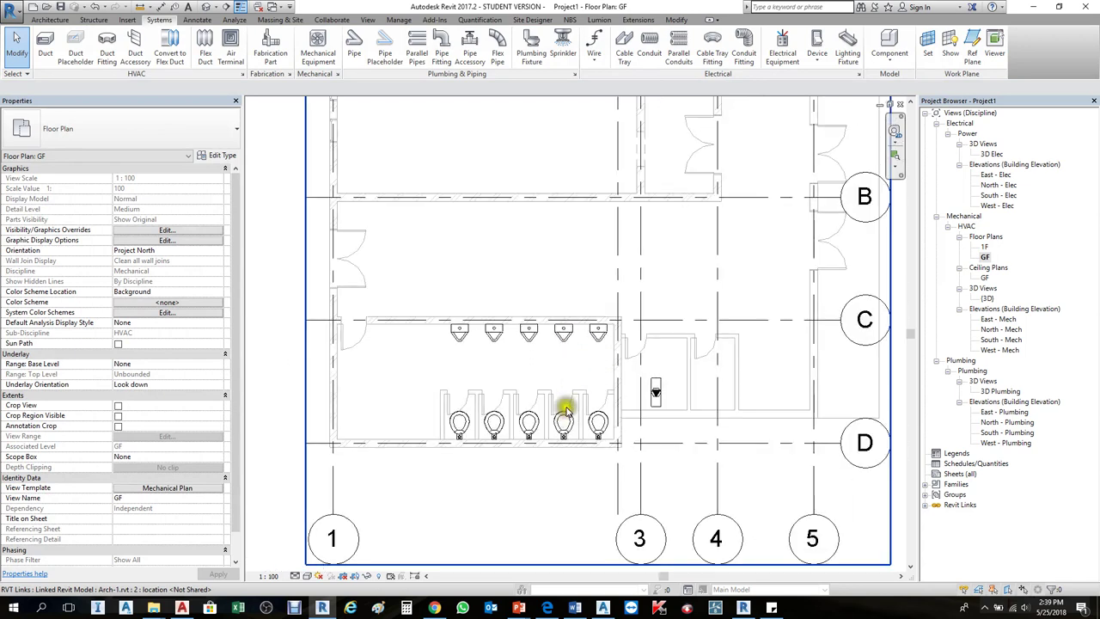
left_click(984, 257)
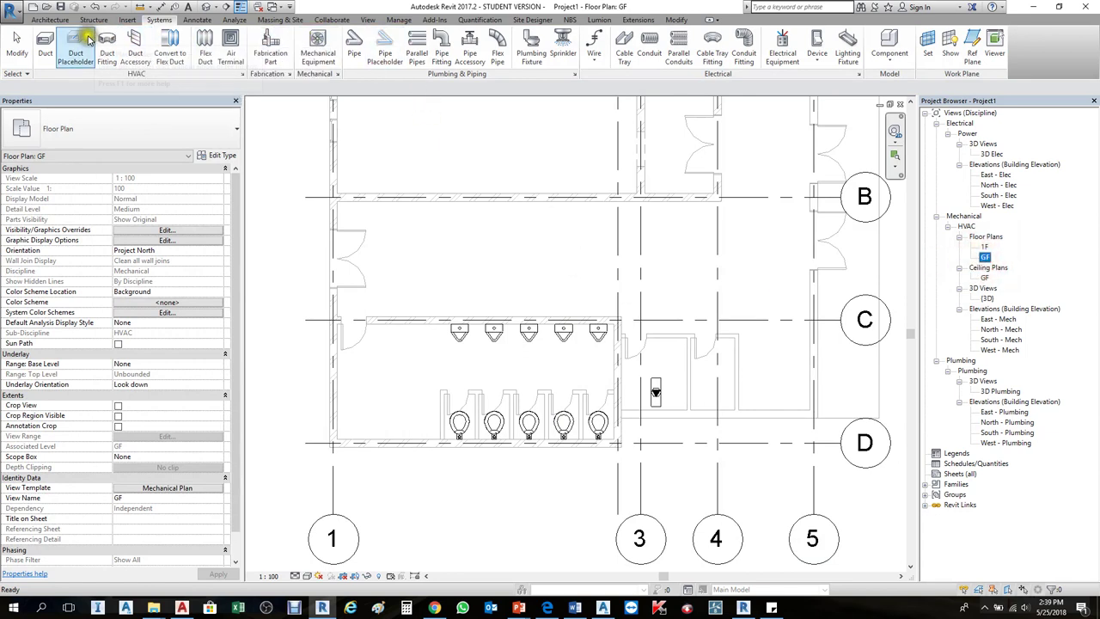
double_click(985, 279)
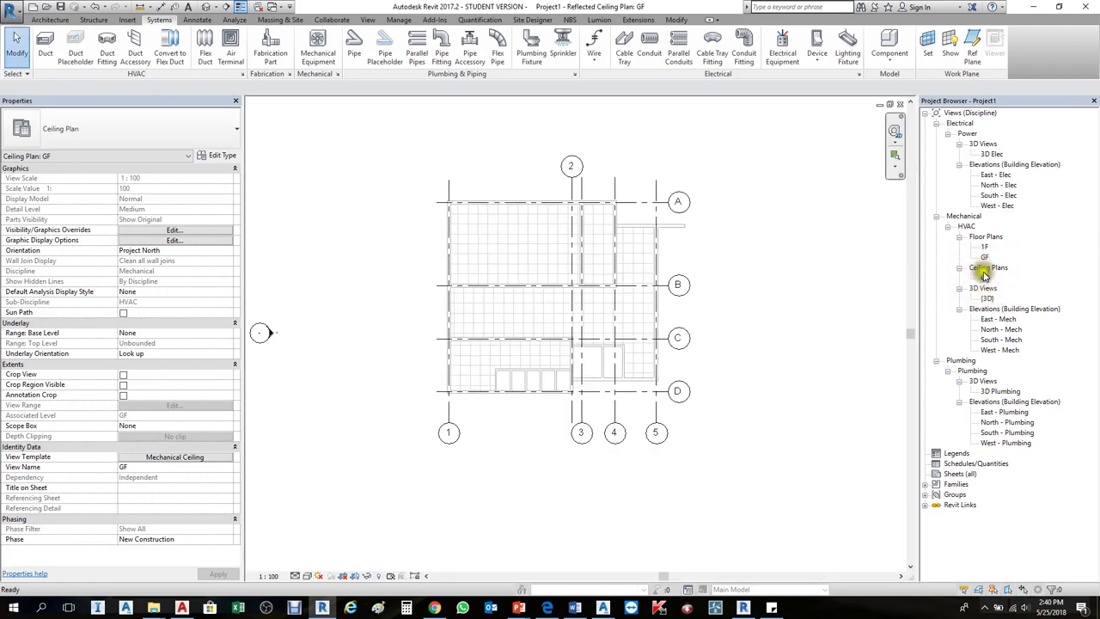
double_click(985, 258)
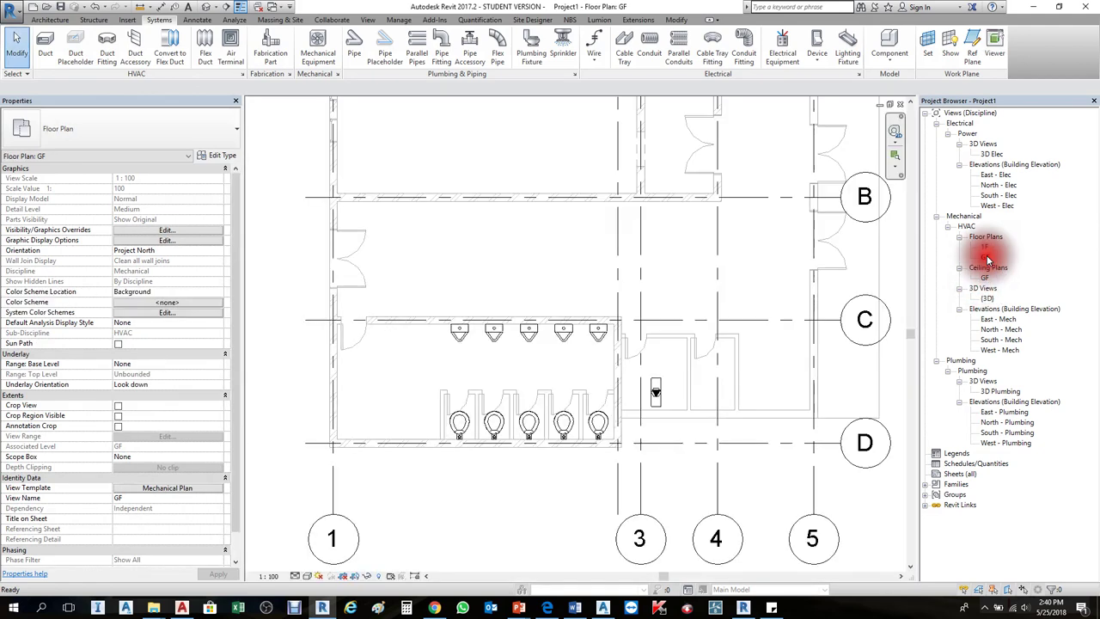
Draw an L-shaped 300 x 300 rectangular supply air duct at 2743.2 mm offset between the urinals and toilet cubicles.
left_click(45, 43)
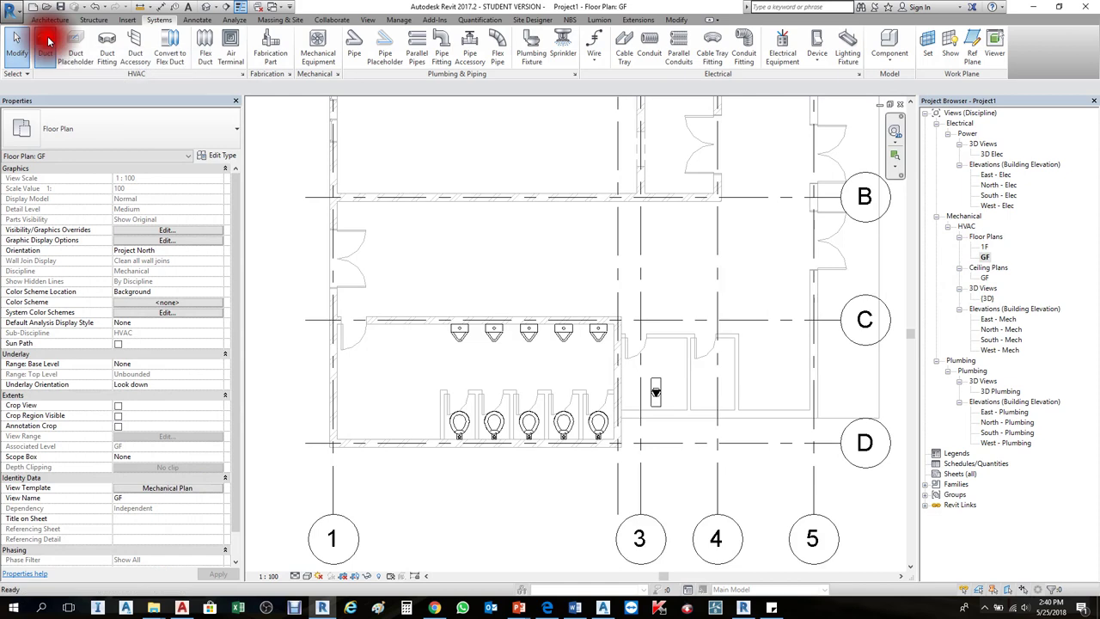
left_click(553, 366)
left_click(475, 366)
mouse_move(475, 366)
left_mouse_down()
mouse_move(461, 361)
mouse_move(465, 380)
left_mouse_up()
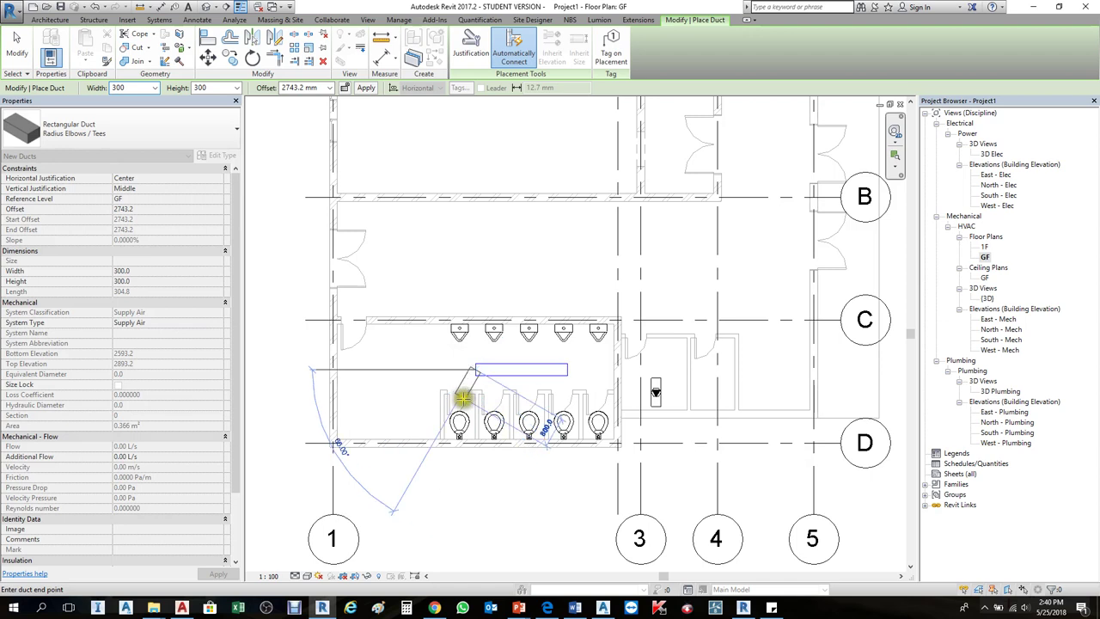
left_click(471, 405)
key("Escape")
key("Escape")
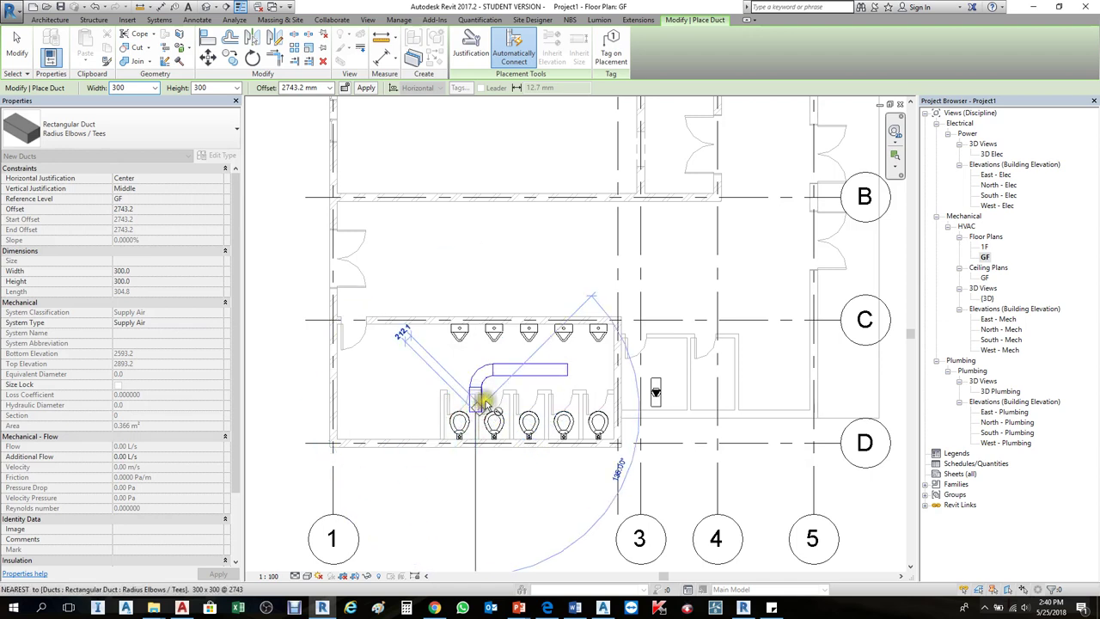
scroll(497, 391, "up", 1)
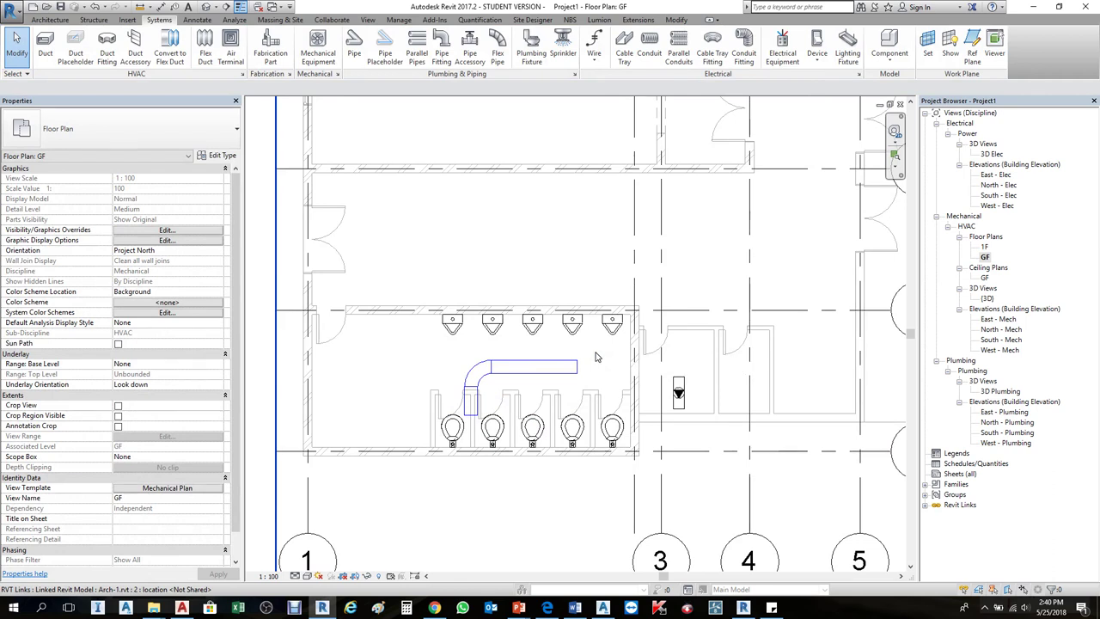
Examine the Ducts and Duct Fittings categories in the GF floor plan's visibility/graphics overrides.
key("v")
key("v")
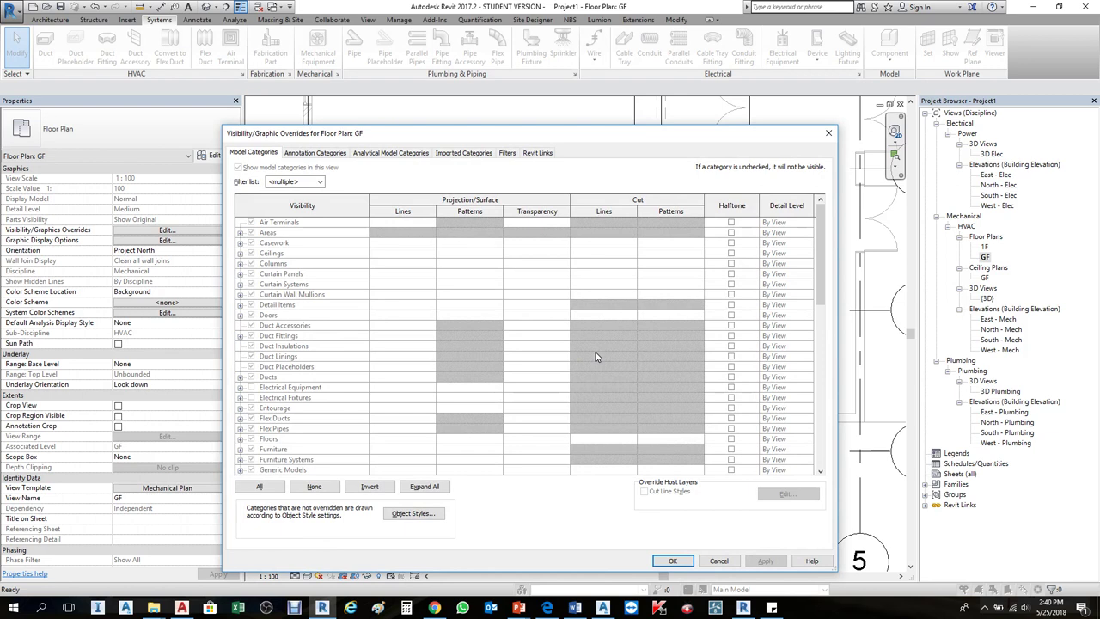
left_click(829, 139)
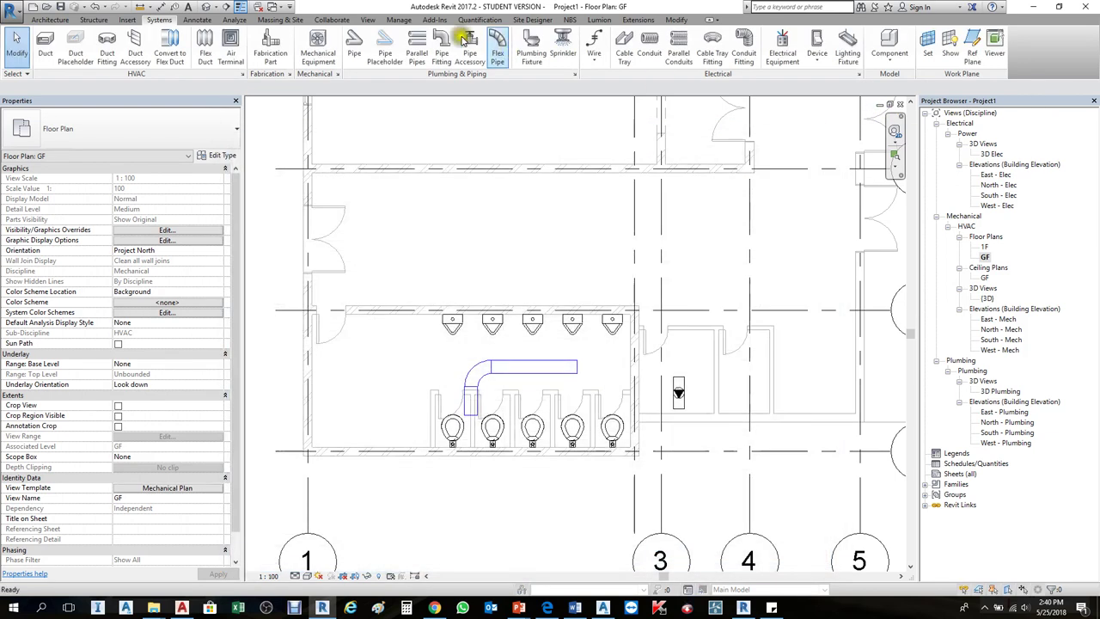
left_click(368, 19)
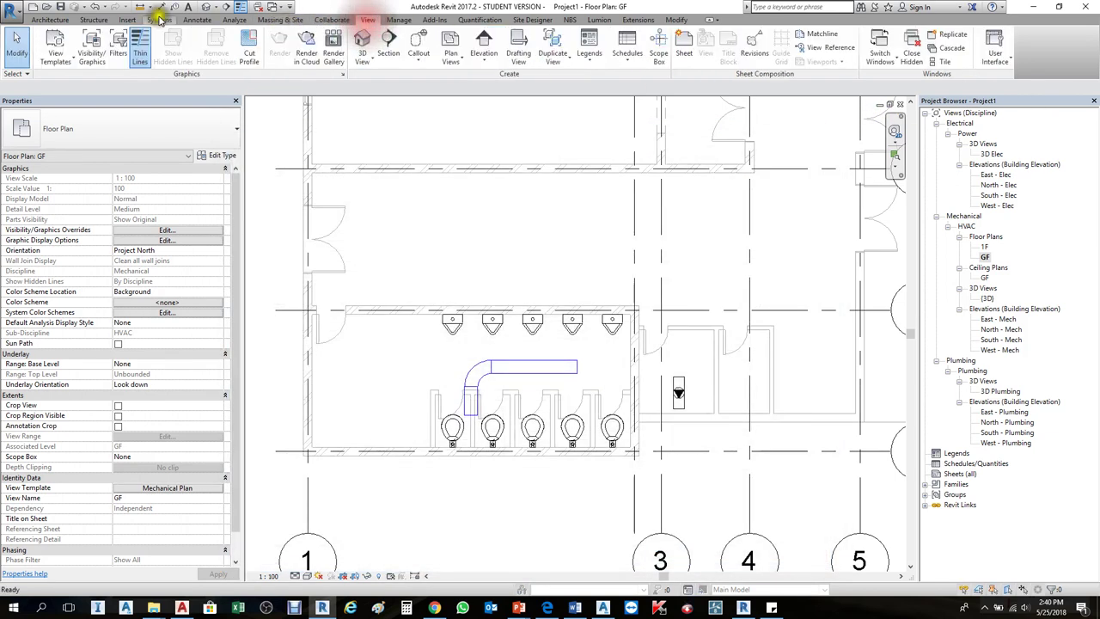
left_click(90, 46)
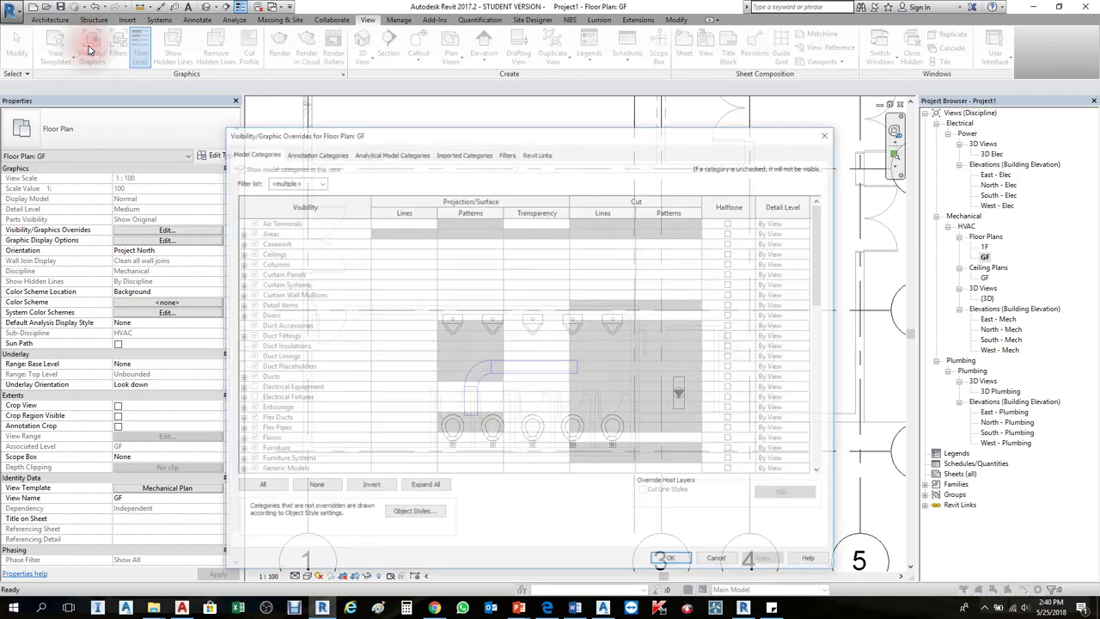
left_click(315, 336)
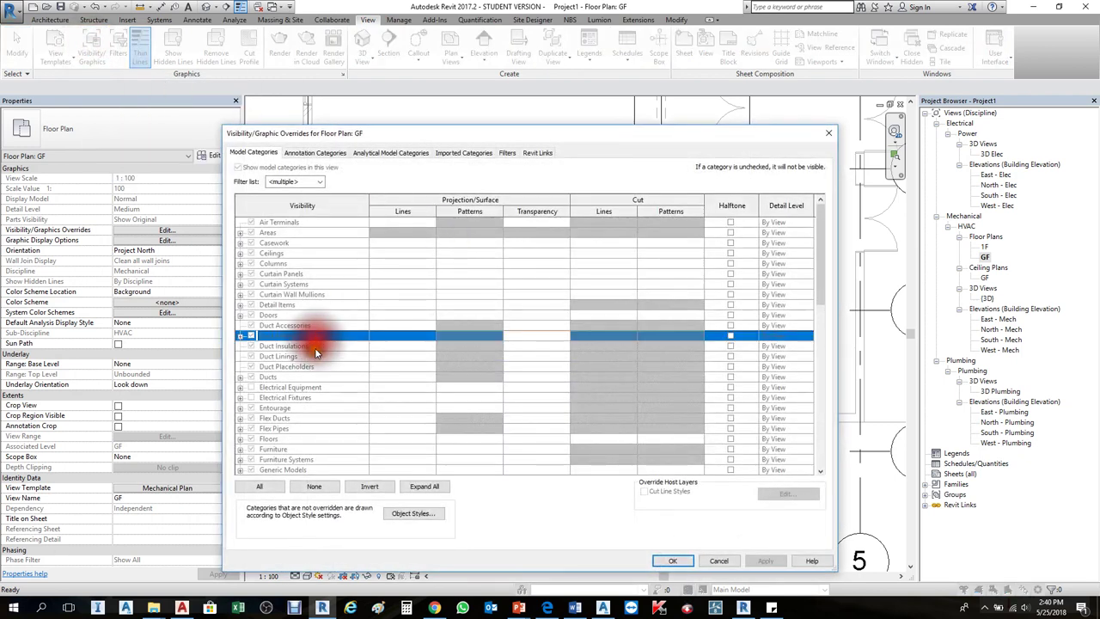
left_click(311, 378)
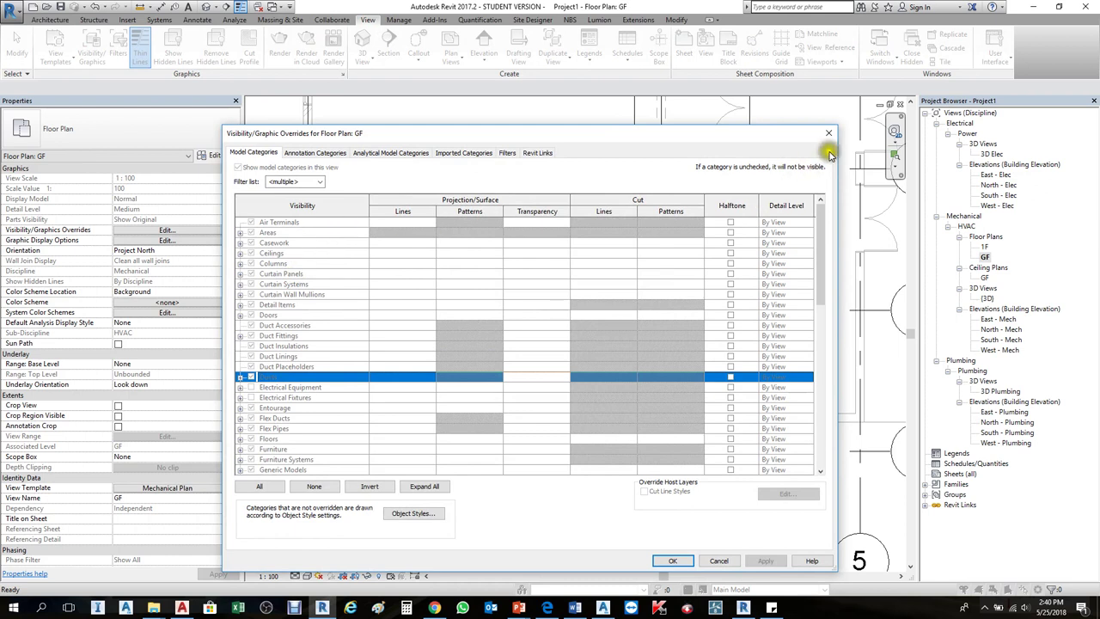
left_click(279, 336)
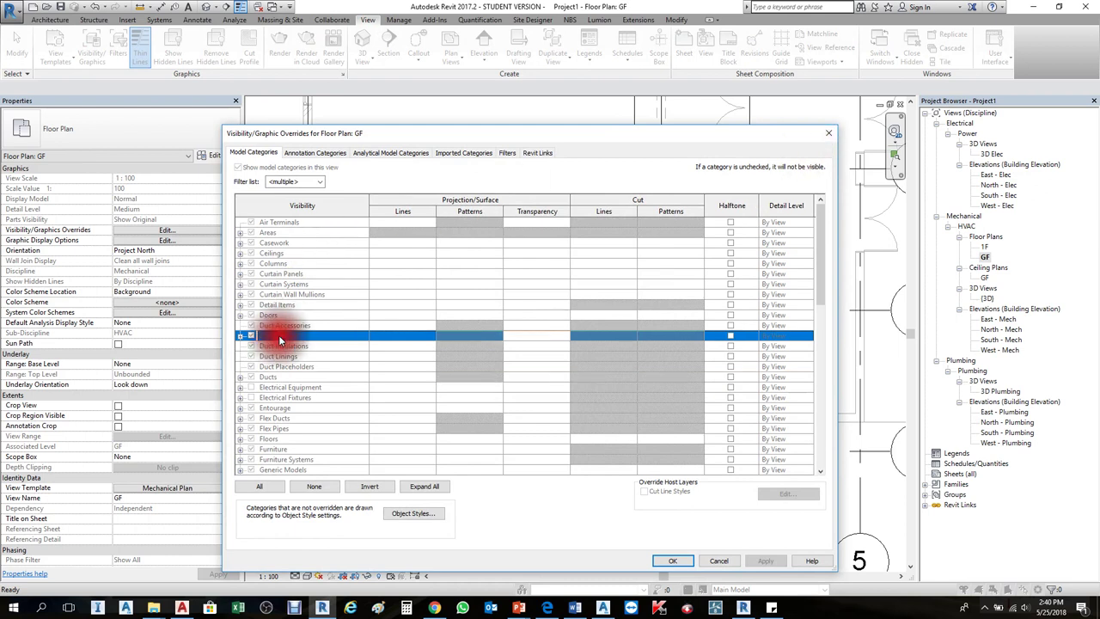
Add the Electrical and Structure disciplines to the model category filter so that all categories are listed.
left_click(320, 181)
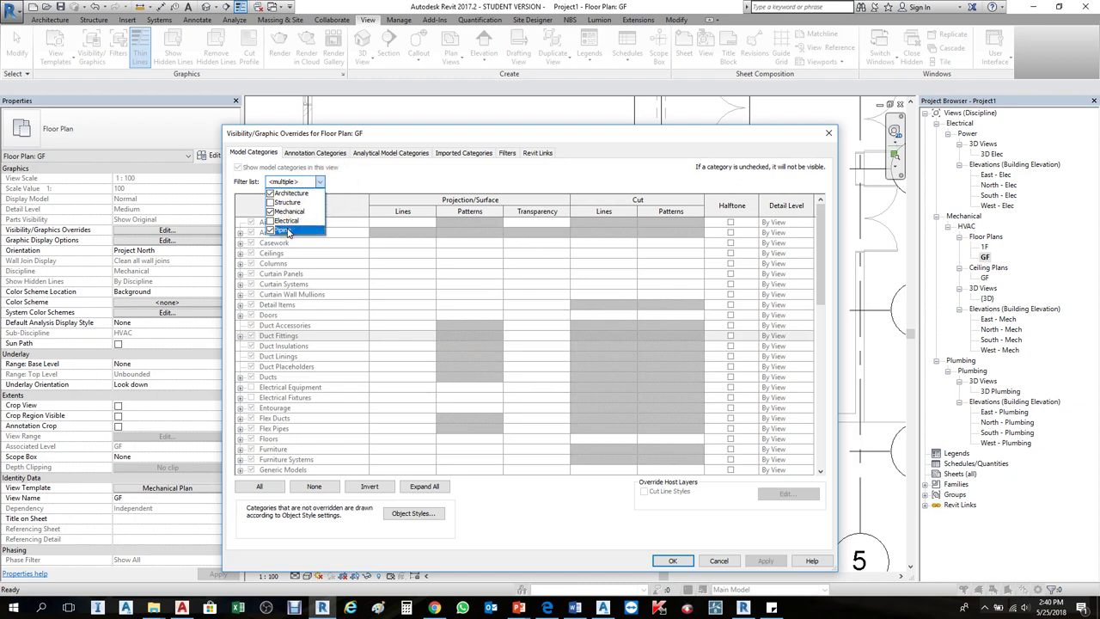
left_click(270, 221)
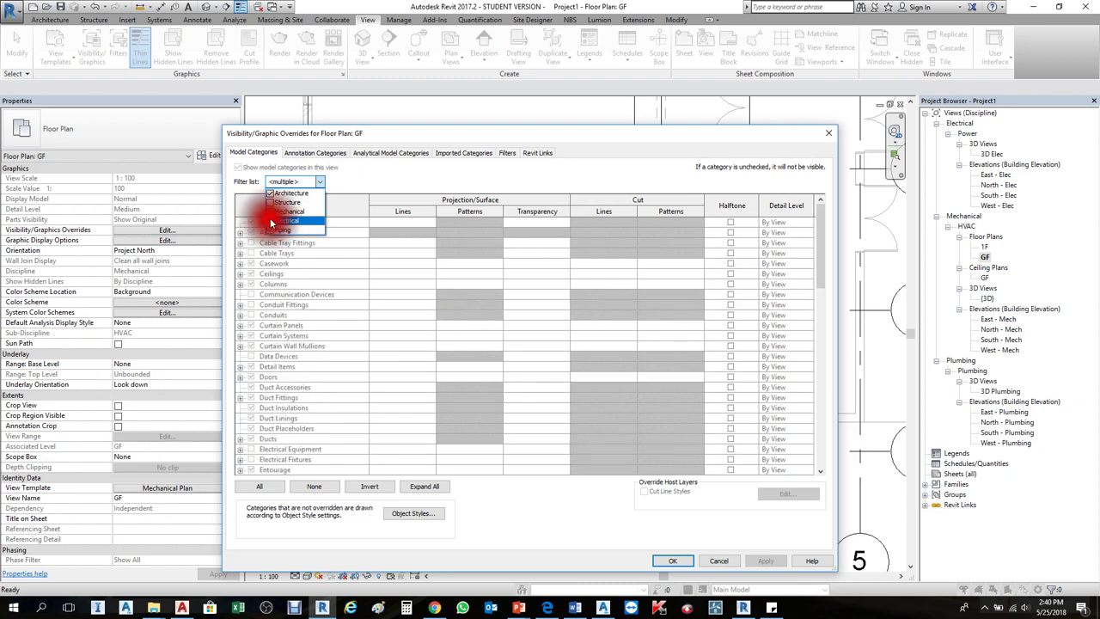
left_click(270, 206)
left_click(277, 292)
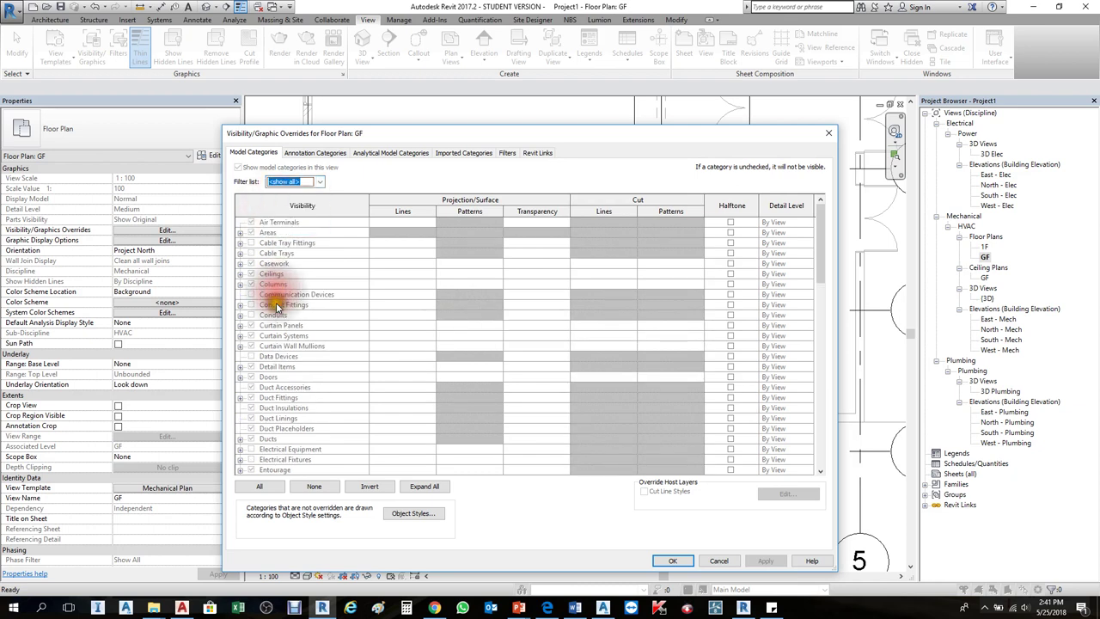
Examine the locked visibility settings of the listed model categories, such as Duct Insulations and Curtain Wall Mullions, and close the overrides.
left_click(277, 306)
left_click_drag(278, 306, 274, 409)
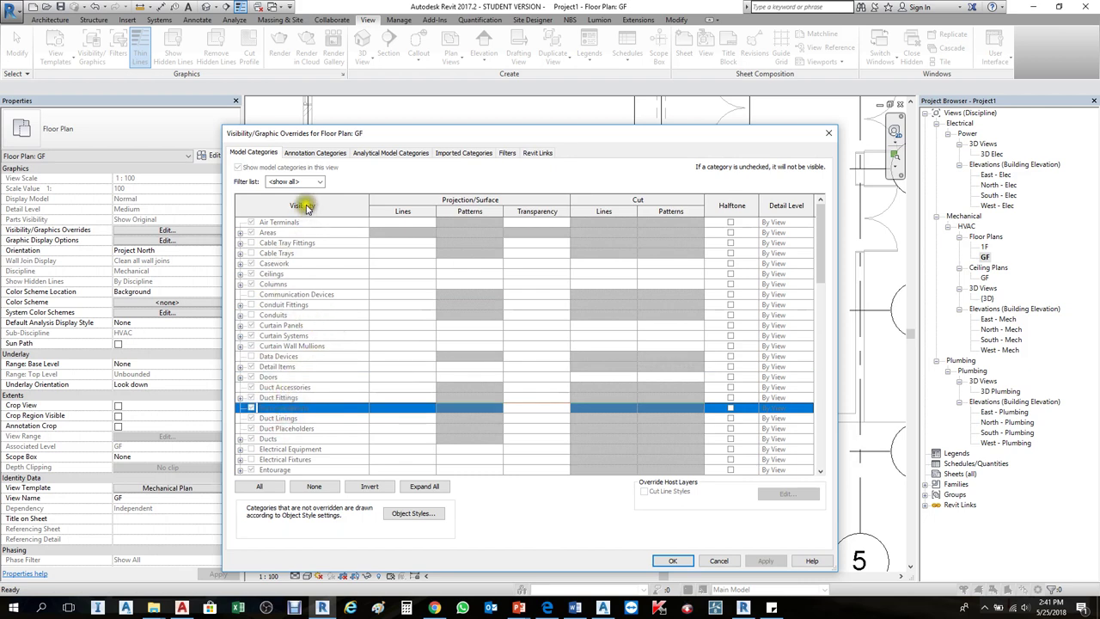
left_click(297, 346)
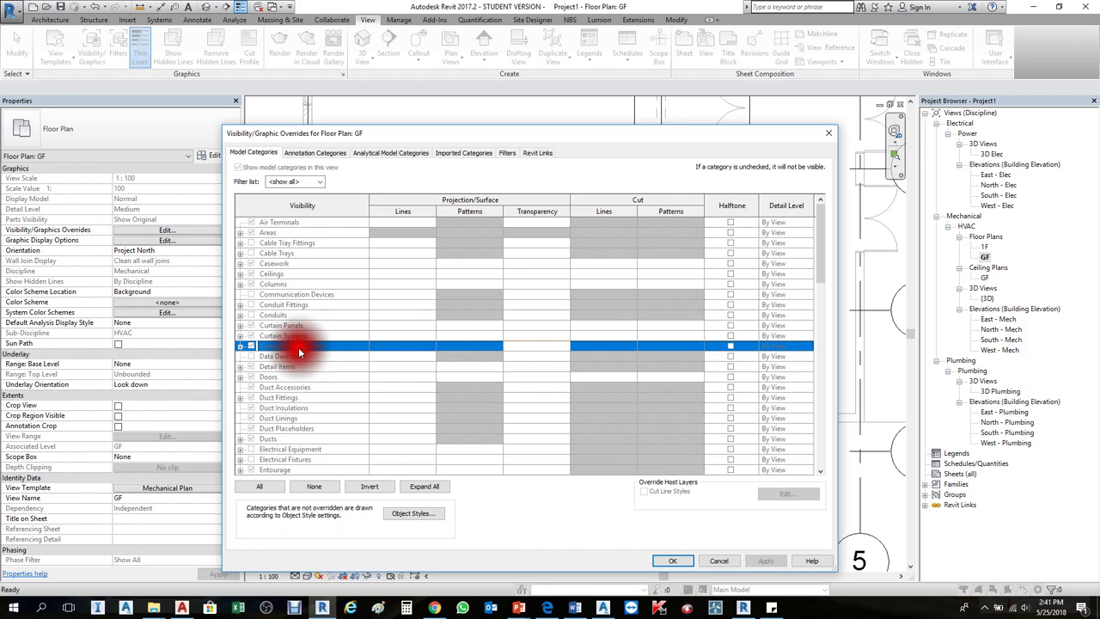
left_click(252, 320)
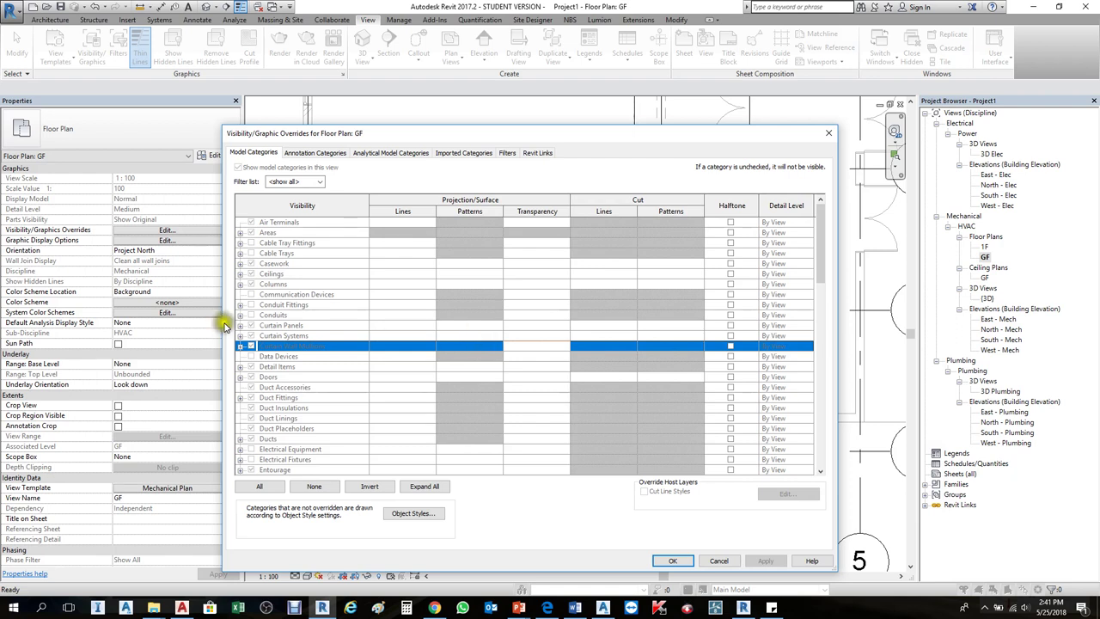
left_click(250, 338)
left_click_drag(250, 338, 298, 352)
left_click(828, 134)
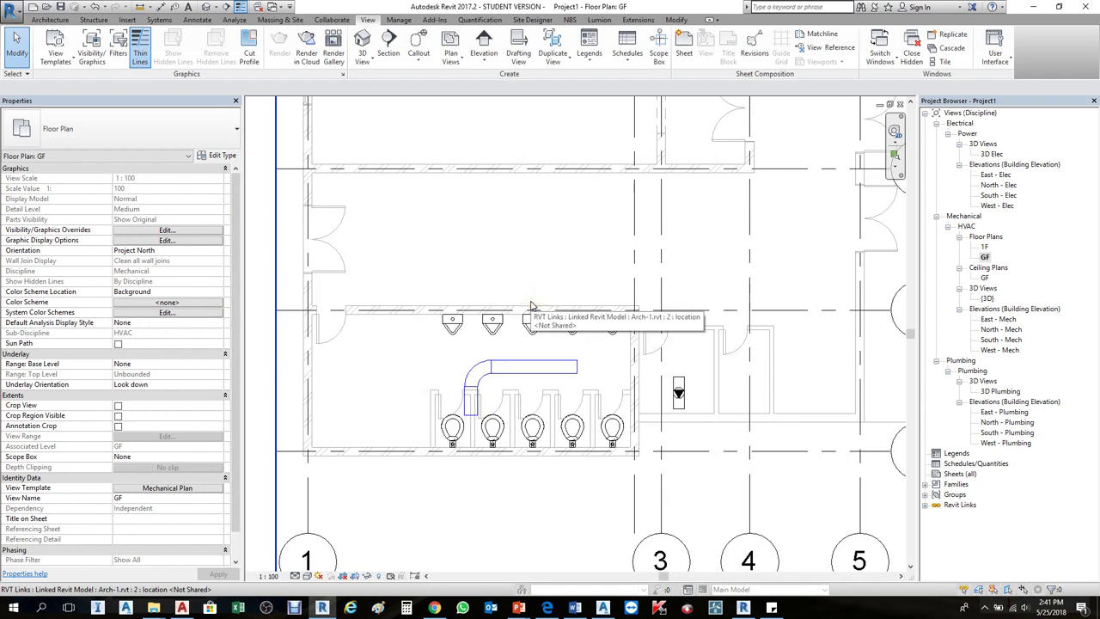
Examine the model category overrides in the GF floor plan's assigned Mechanical Plan view template, including Duct Fittings, and close them without changes.
left_click(154, 487)
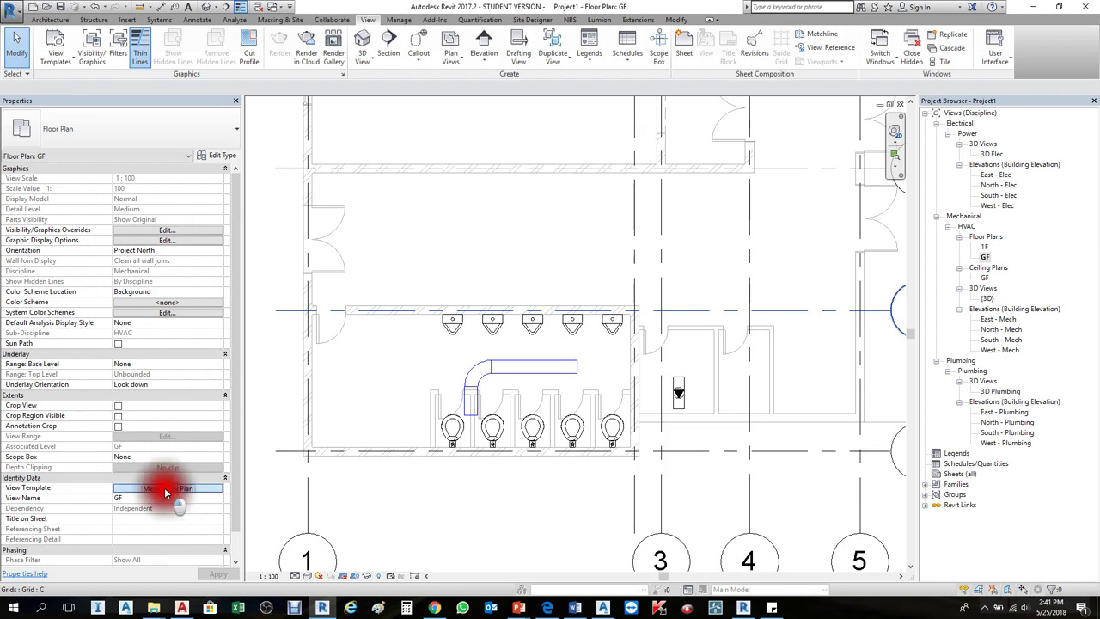
left_click(166, 489)
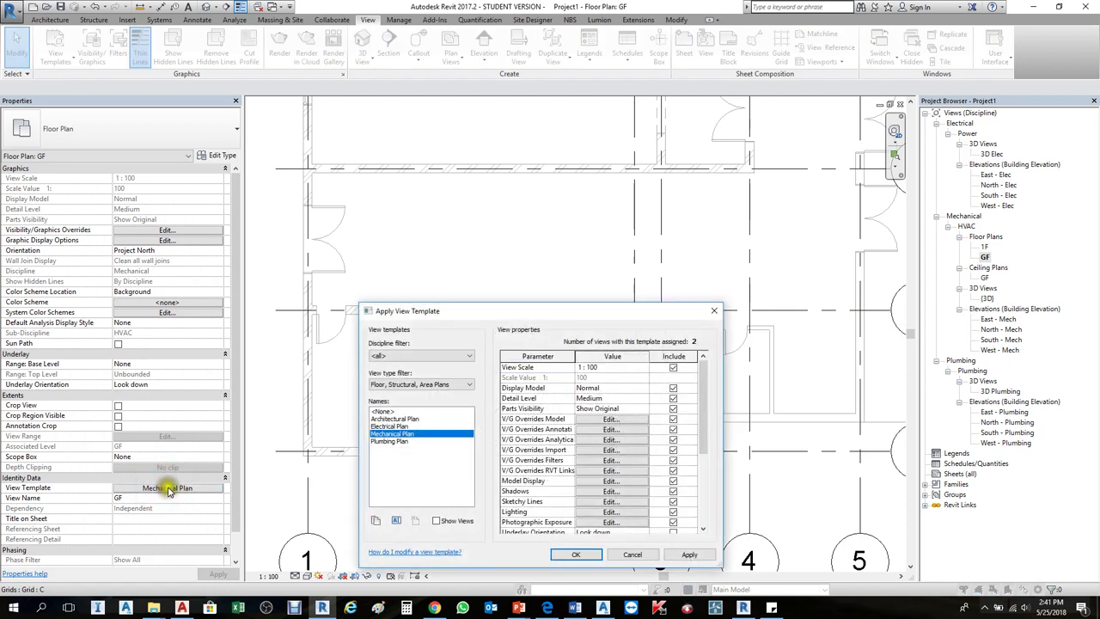
left_click(607, 420)
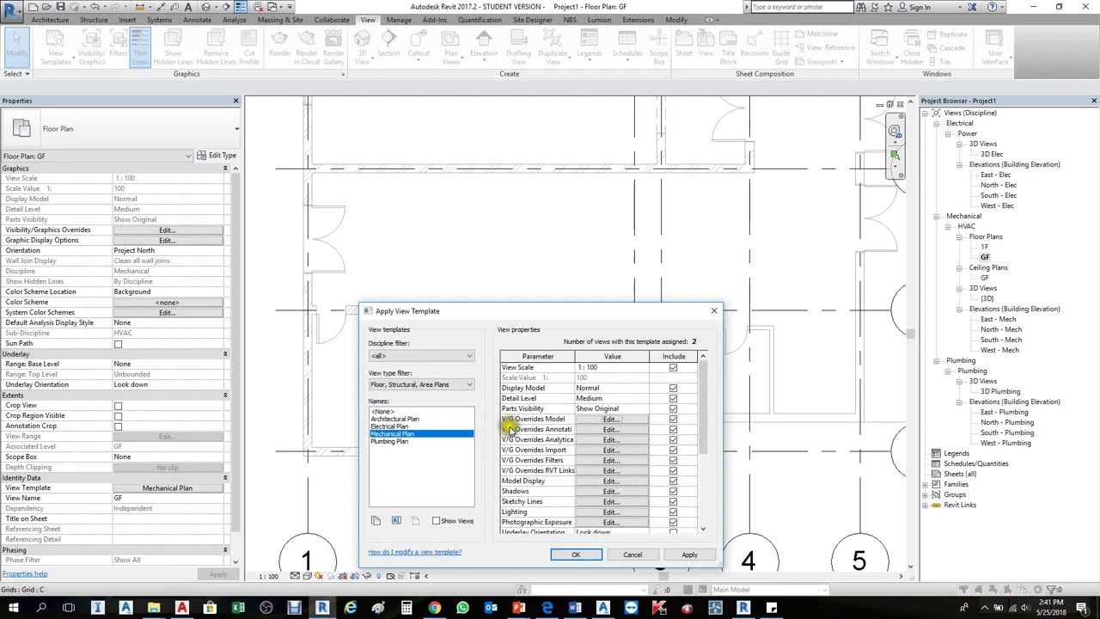
left_click(537, 420)
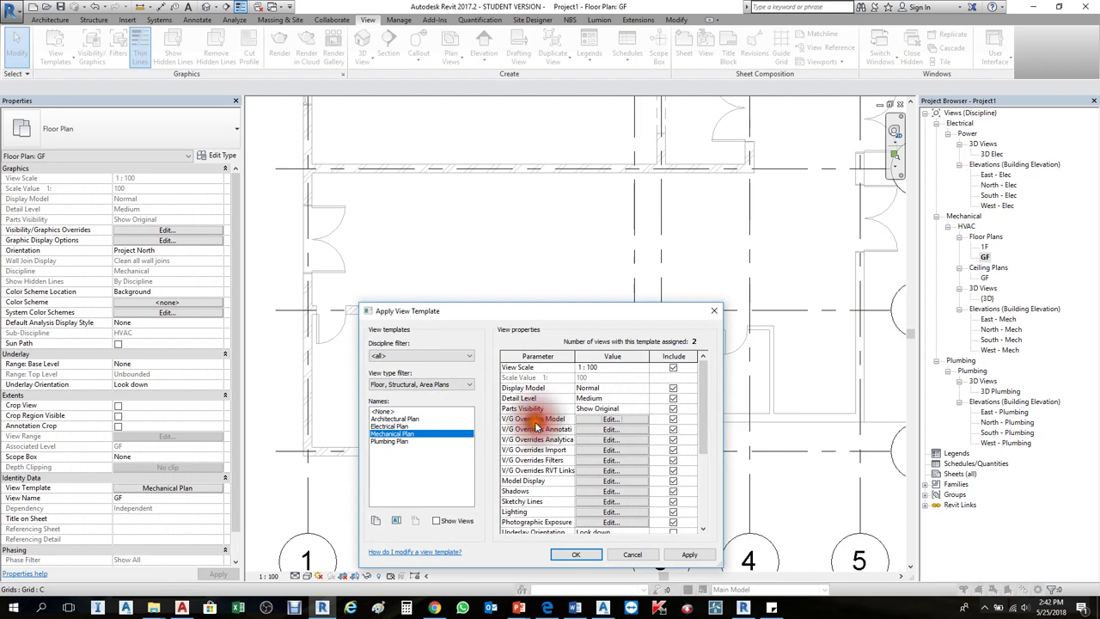
left_click(608, 420)
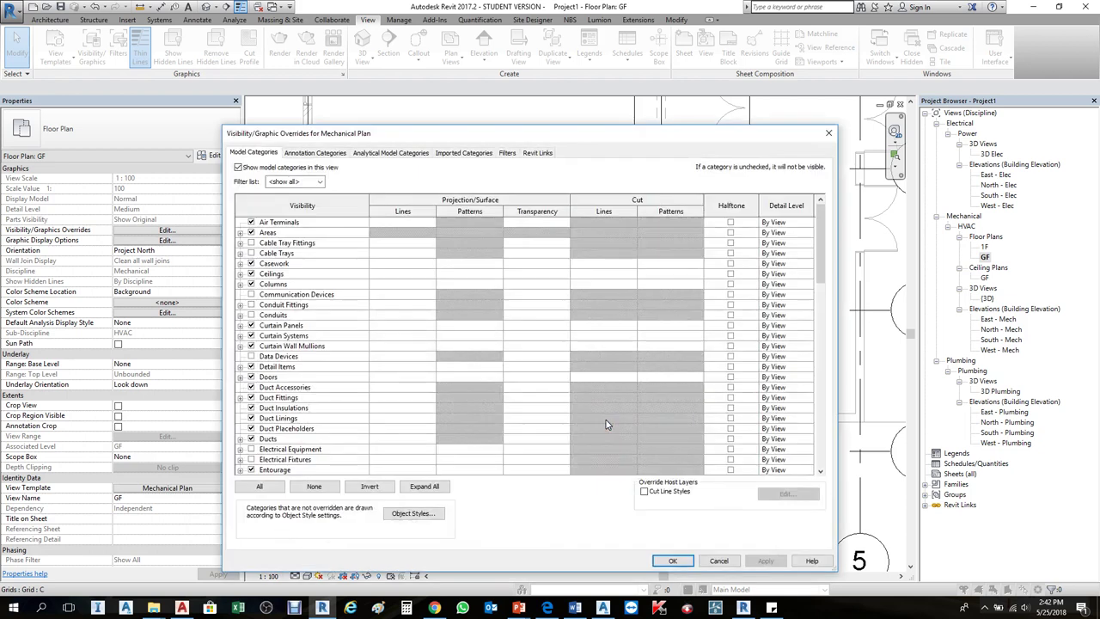
left_click_drag(567, 141, 992, 111)
left_click(702, 368)
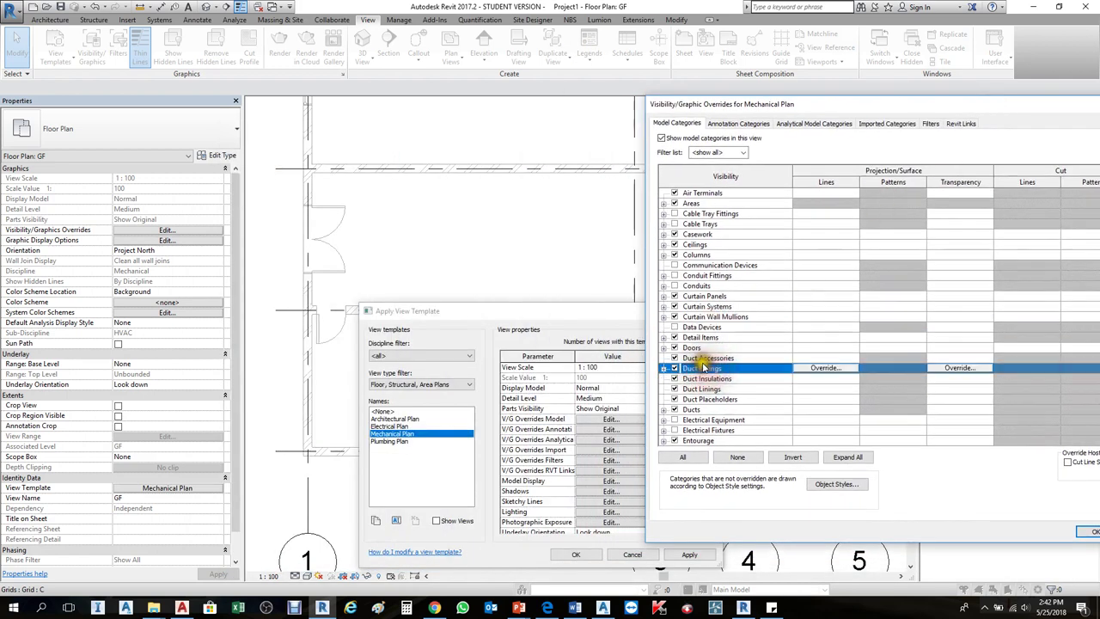
left_click_drag(850, 110, 551, 118)
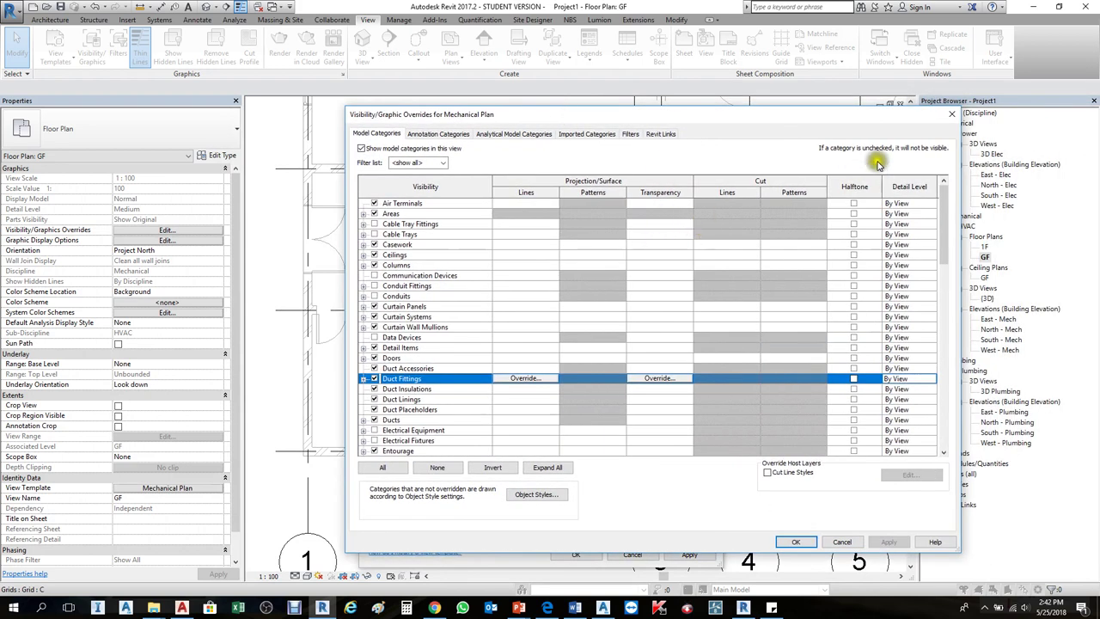
left_click(952, 117)
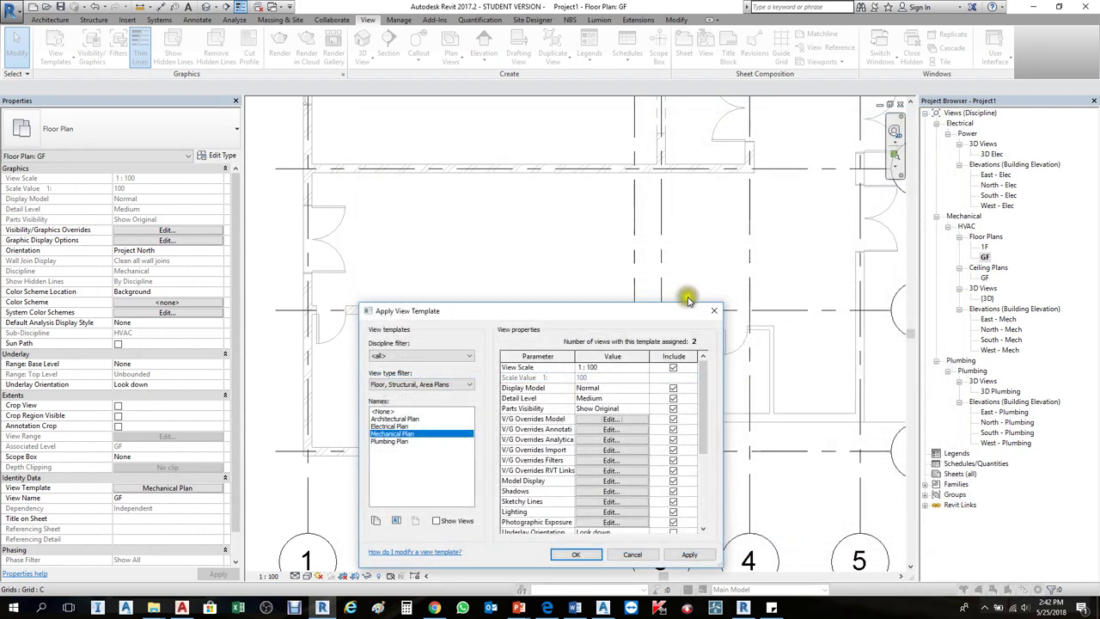
left_click(781, 301)
Check the GF floor plan's own visibility/graphics overrides while the Mechanical Plan template is assigned, and close them.
key("v")
key("v")
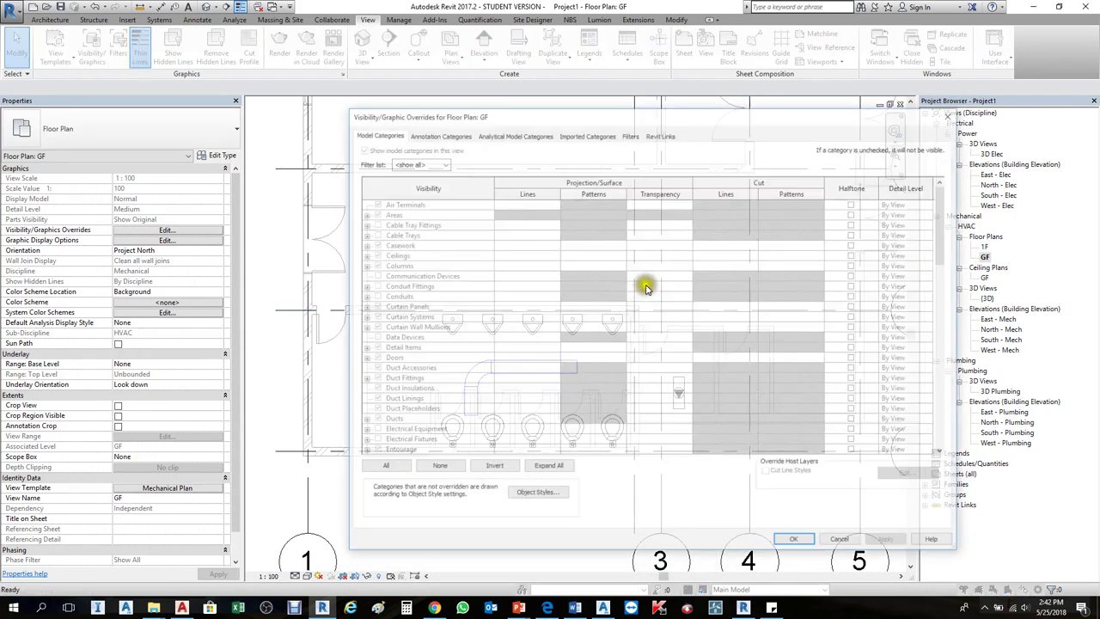
left_click(952, 113)
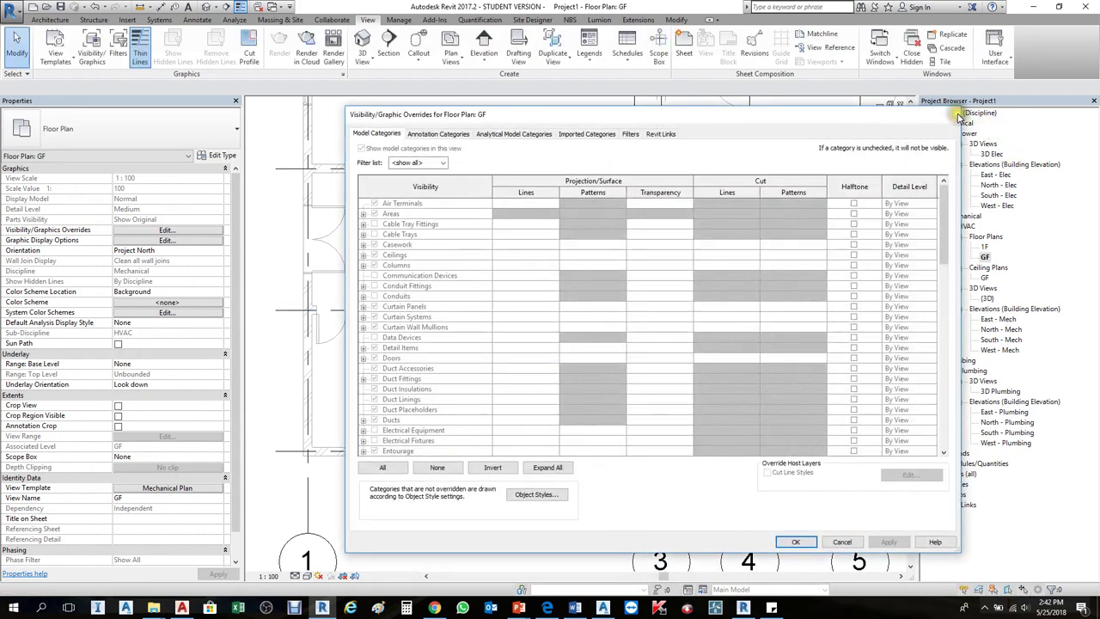
left_click(495, 237)
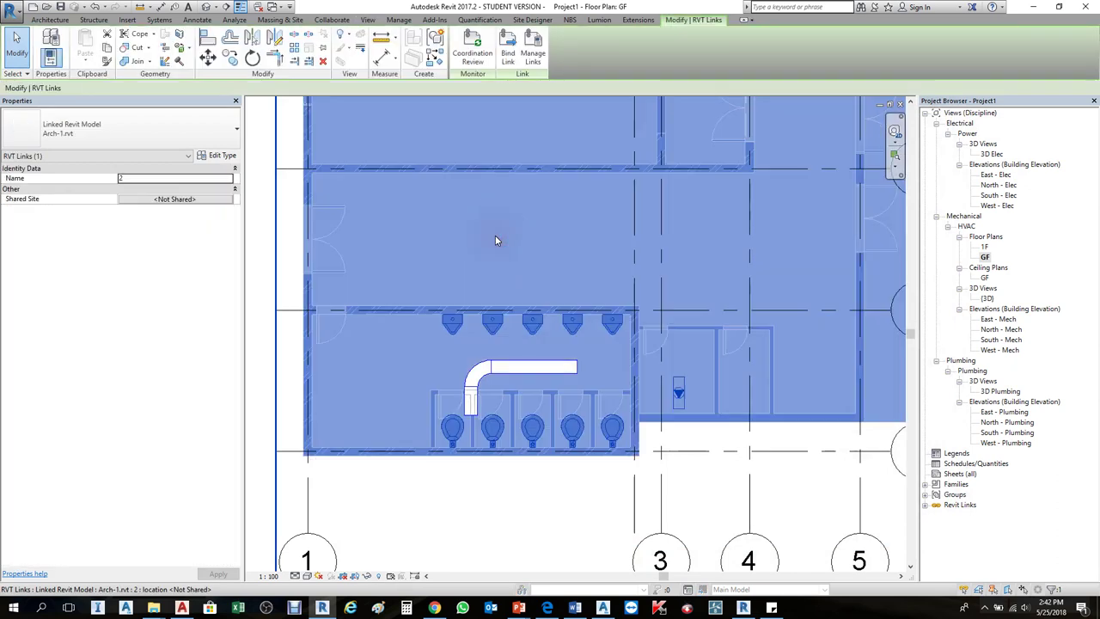
left_click(496, 483)
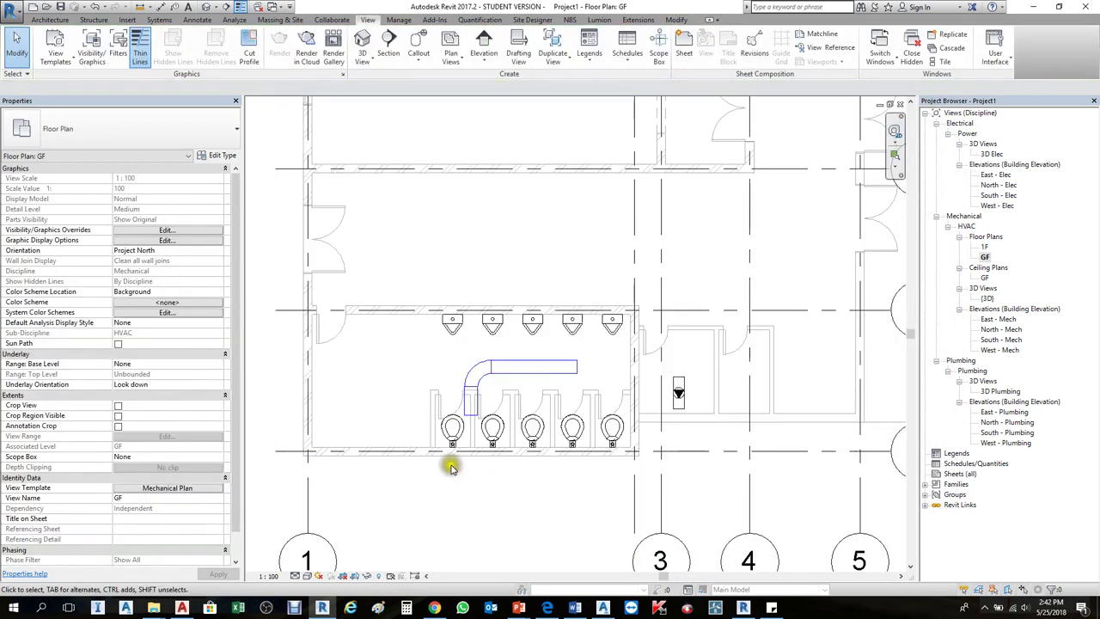
Remove the Mechanical Plan template from the GF floor plan by setting its view template to <None>.
left_click(184, 487)
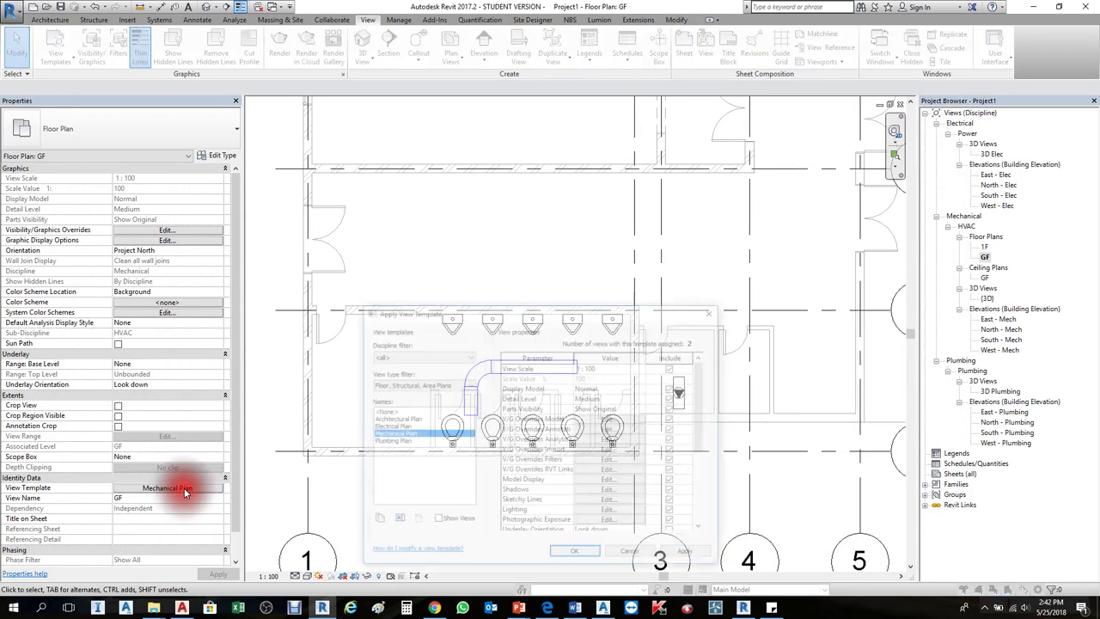
key("Escape")
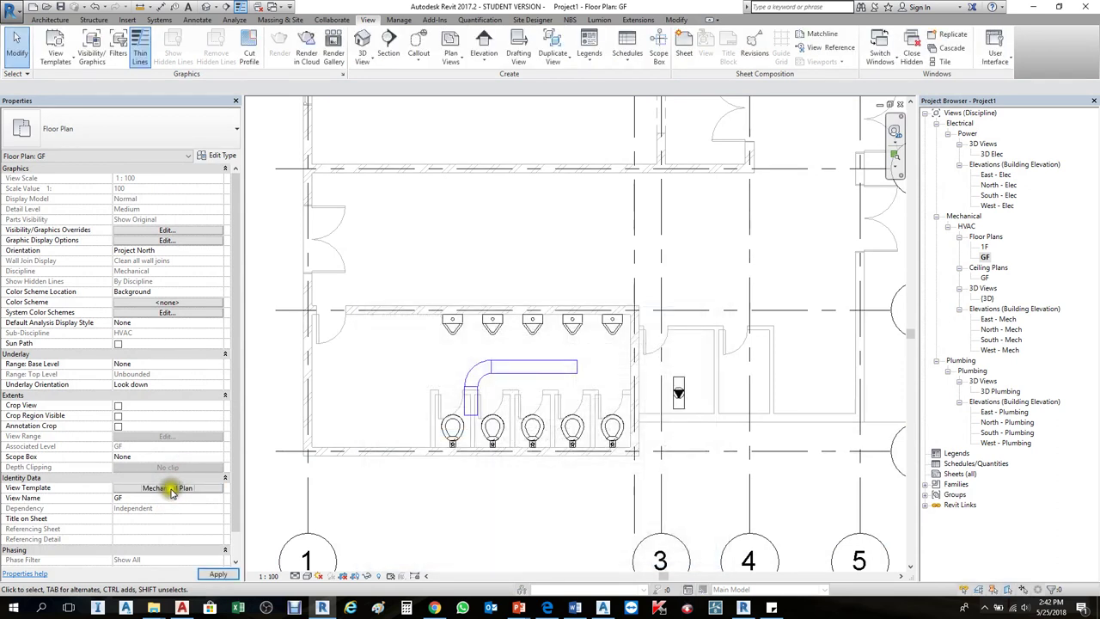
left_click(174, 488)
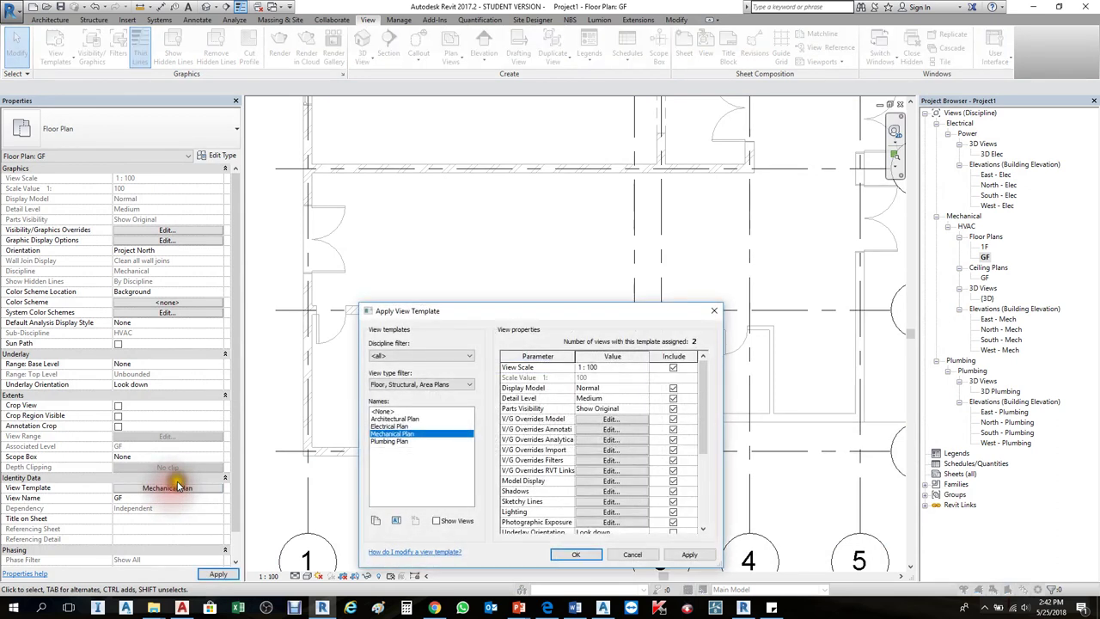
left_click(383, 412)
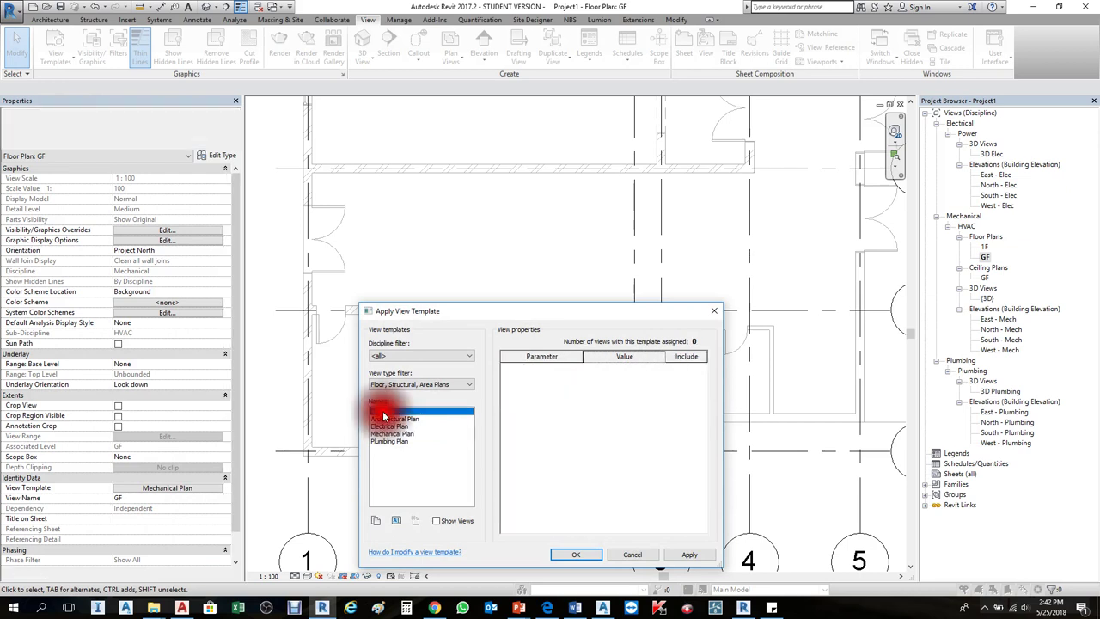
left_click(578, 556)
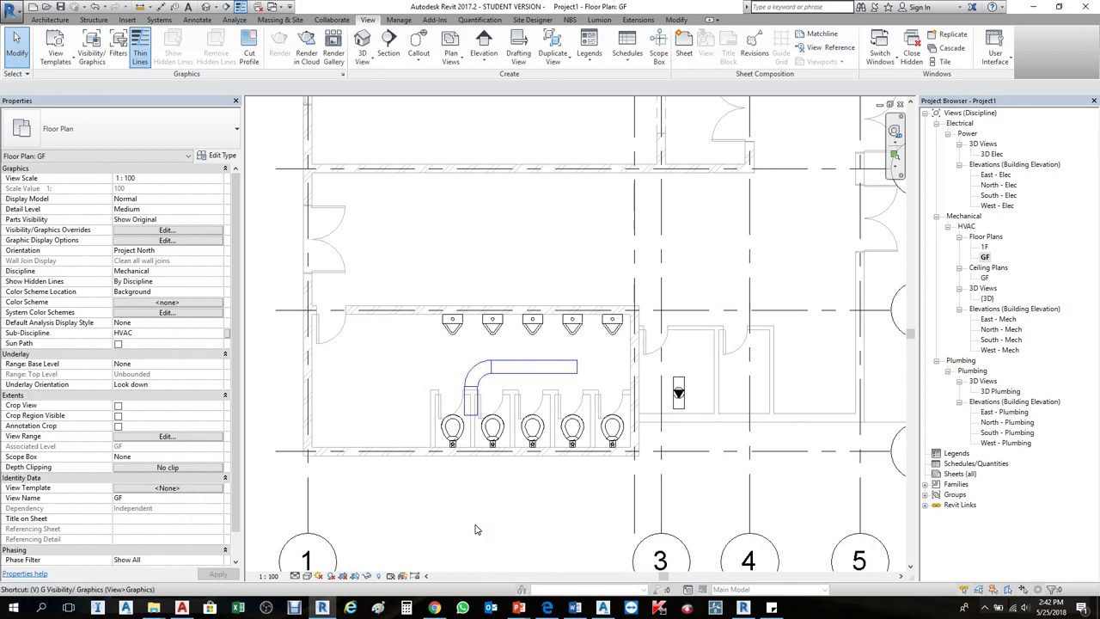
Examine the model categories from Detail Items to Electrical Equipment in the GF floor plan's visibility/graphics overrides, and close them.
key("g")
left_click(424, 410)
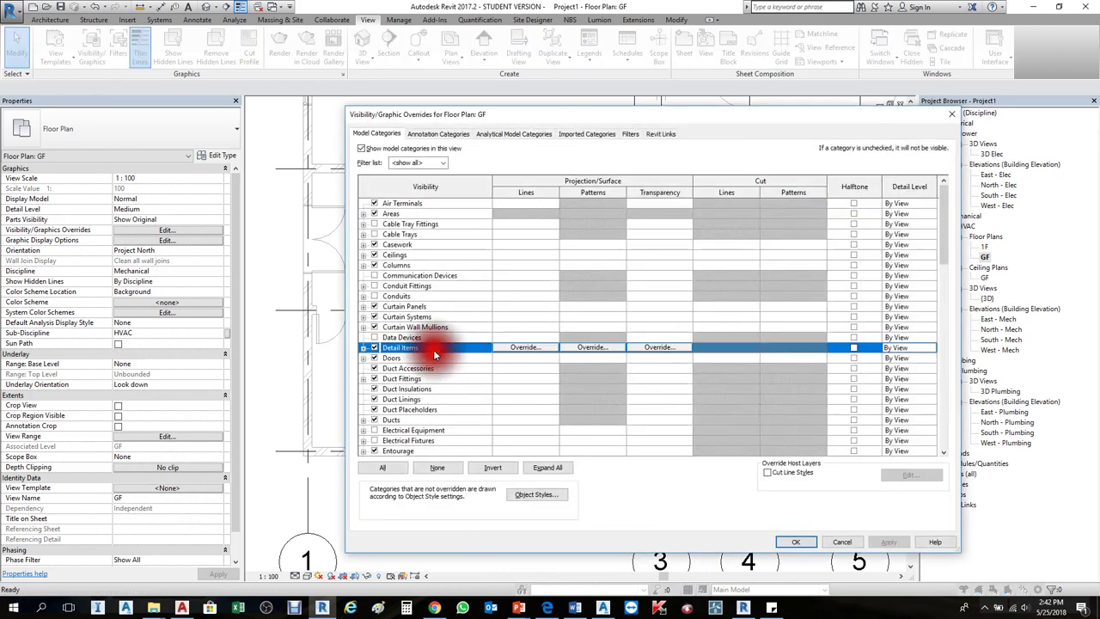
left_click(425, 429)
scroll(430, 409, "down", 2)
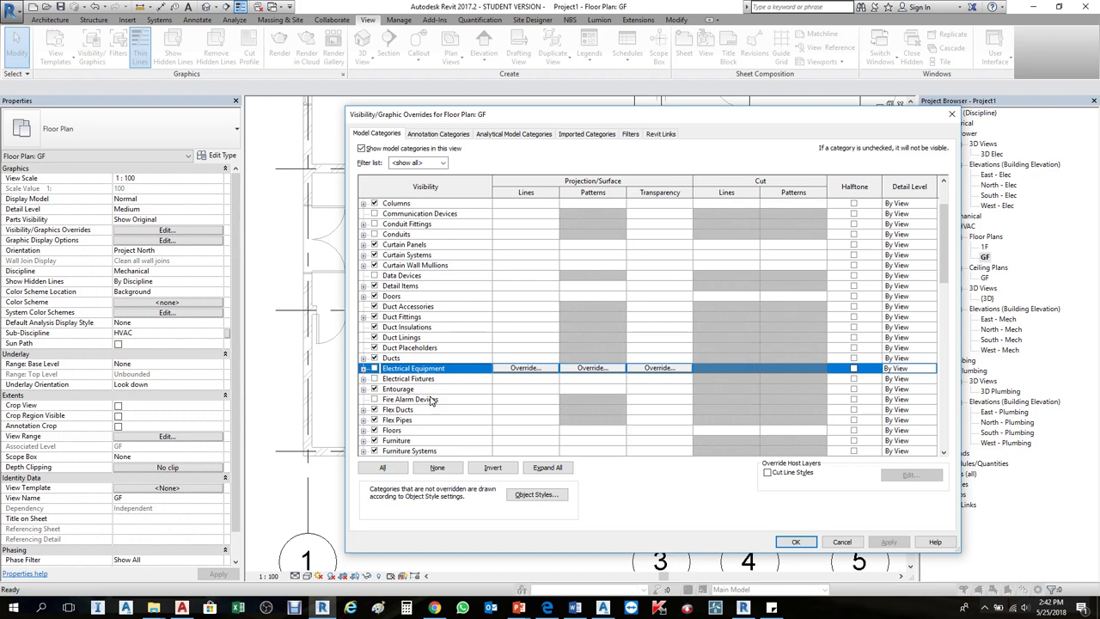
left_click(951, 114)
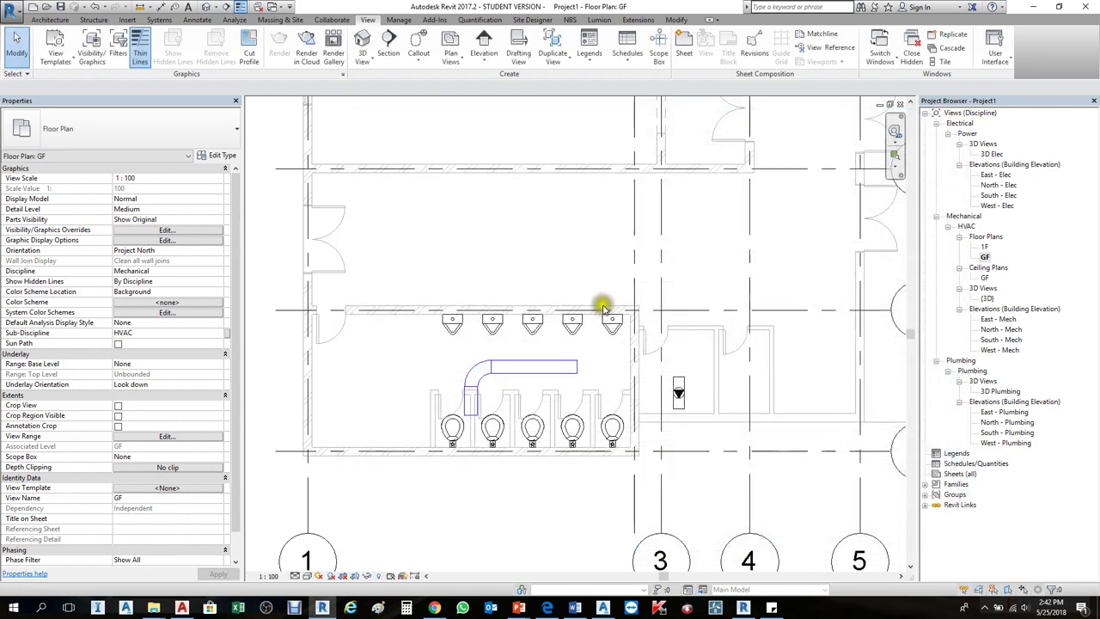
Inspect the L-shaped duct in the toilet area, viewing the horizontal segment's properties, and clear the selection.
scroll(605, 365, "up", 1)
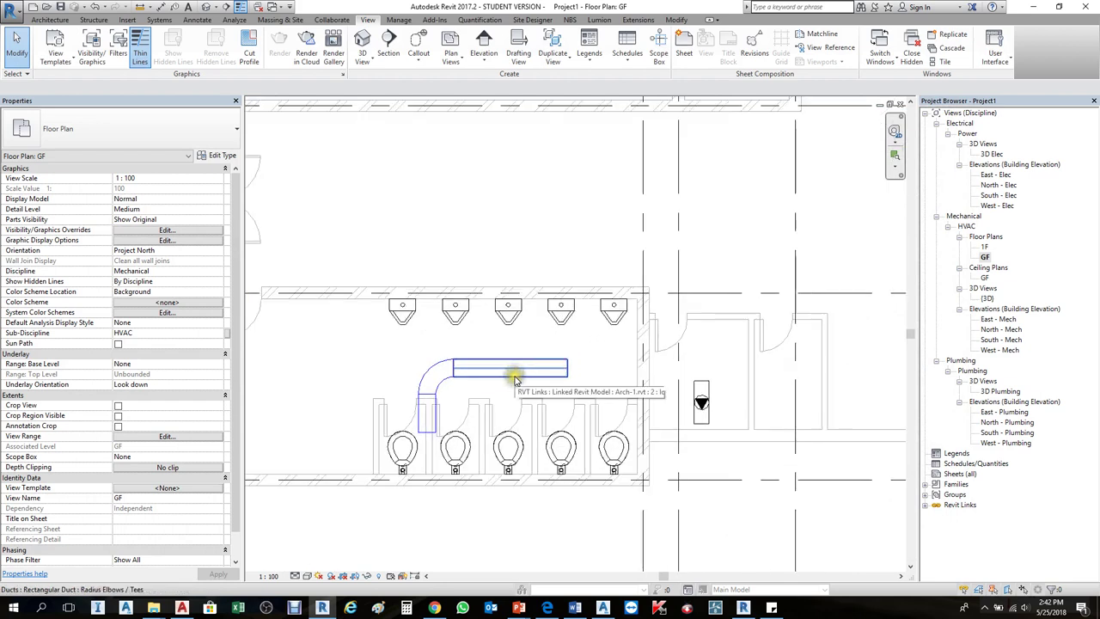
left_click(581, 331)
scroll(529, 414, "down", 1)
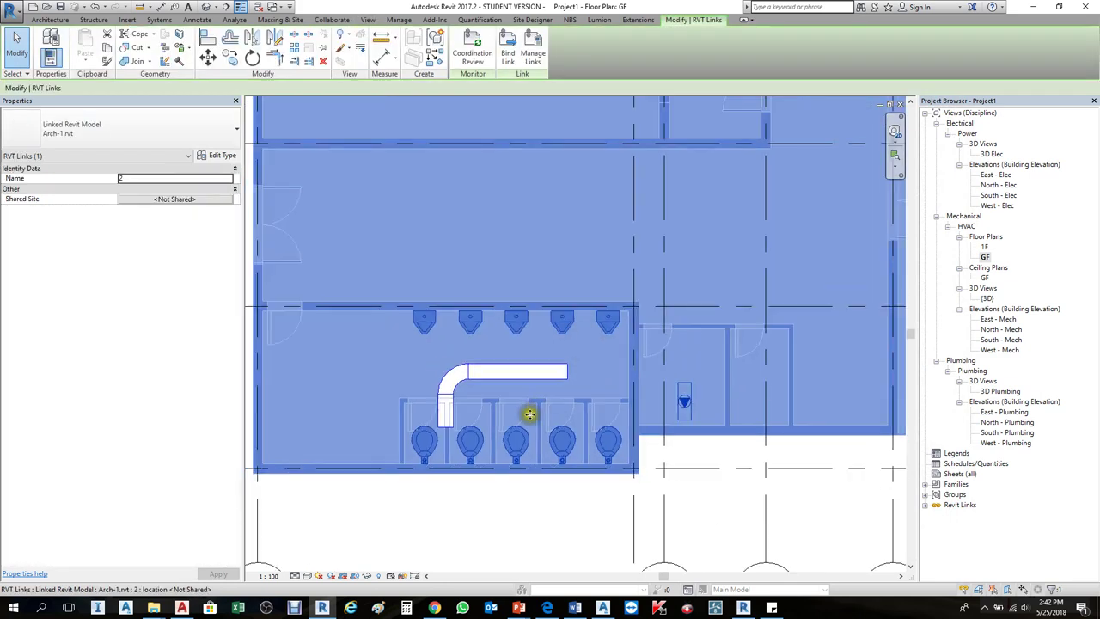
key("Escape")
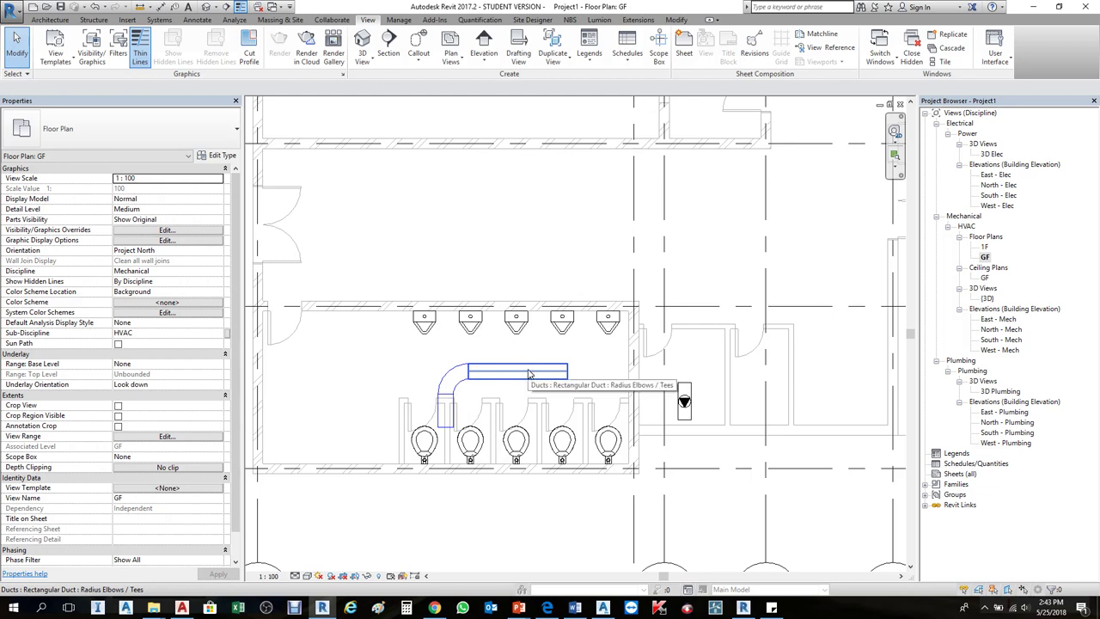
scroll(530, 374, "down", 3)
scroll(584, 369, "up", 2)
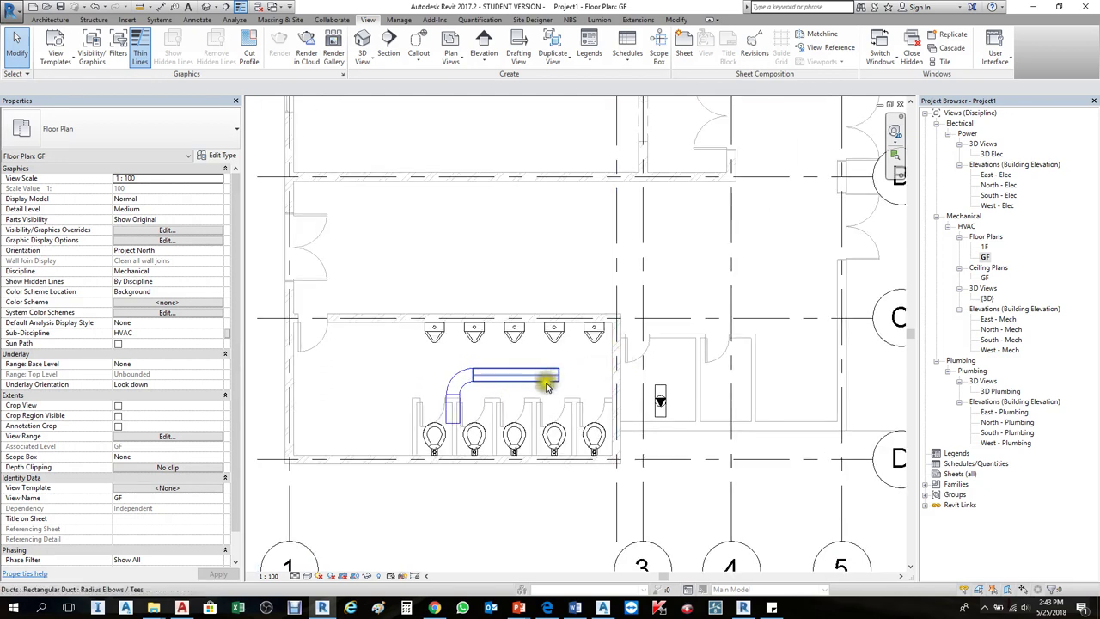
scroll(546, 387, "up", 4)
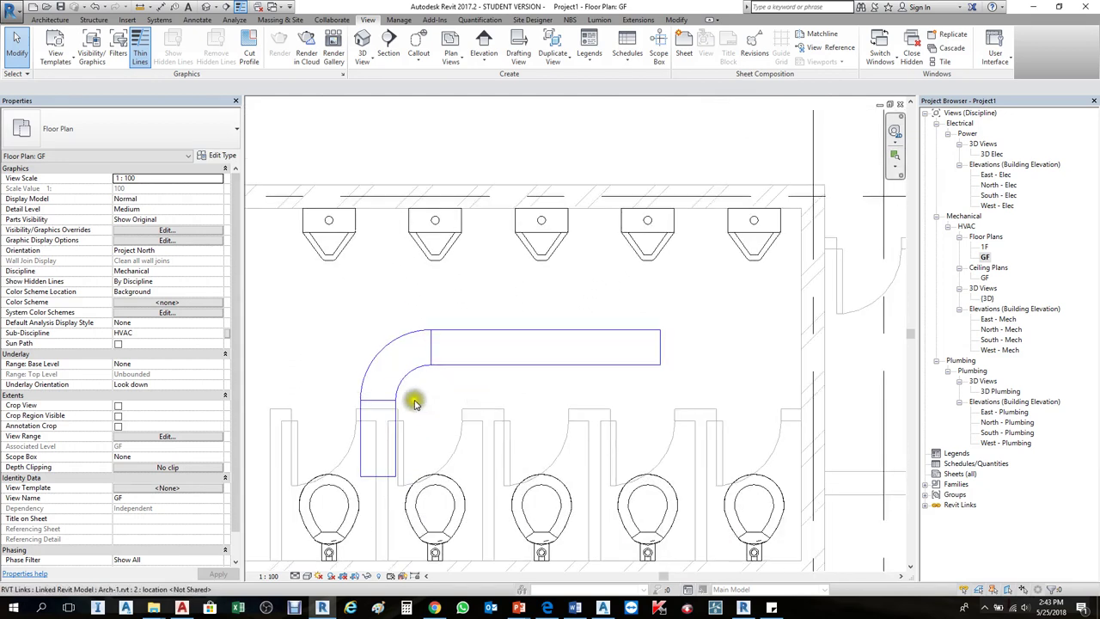
left_click(524, 365)
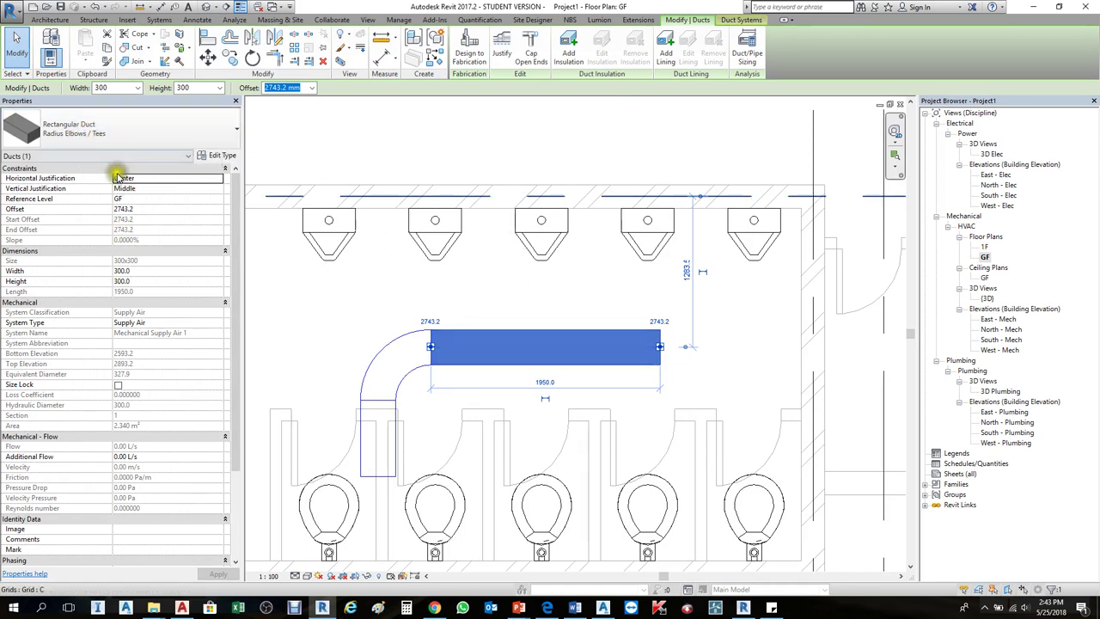
left_click(440, 290)
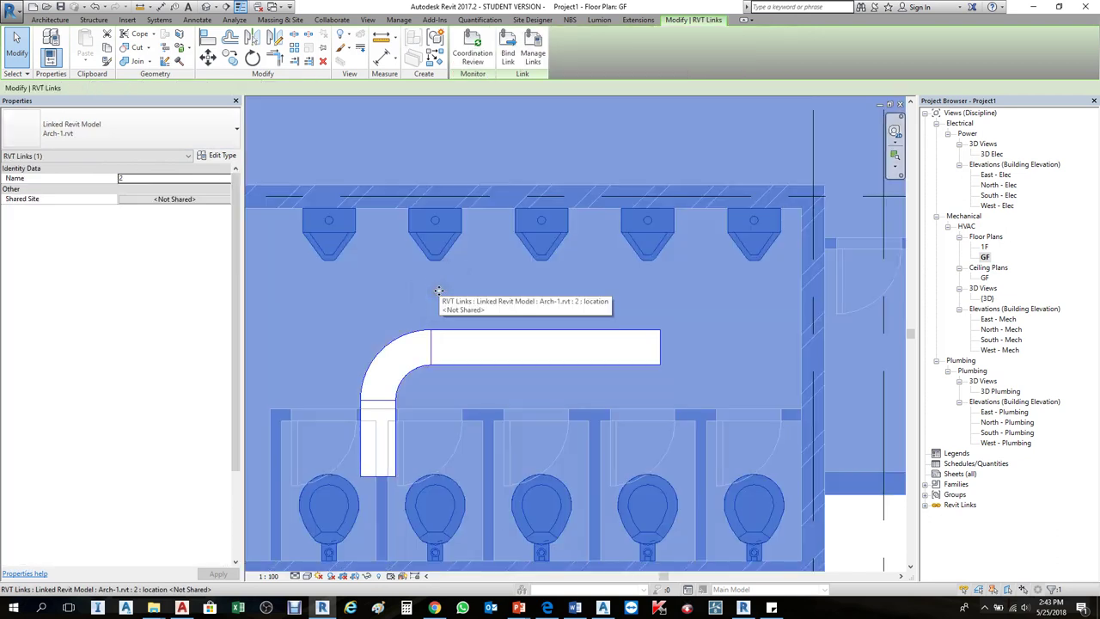
left_click(390, 289)
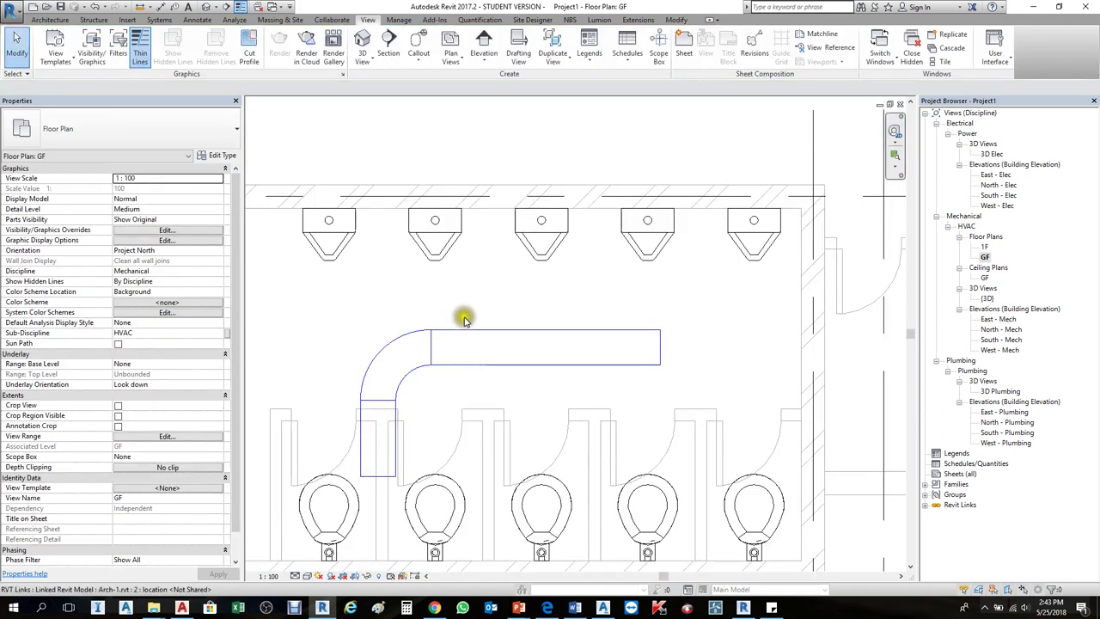
Filter the model categories in the GF floor plan's visibility/graphics overrides to the Mechanical discipline only.
key("v")
key("g")
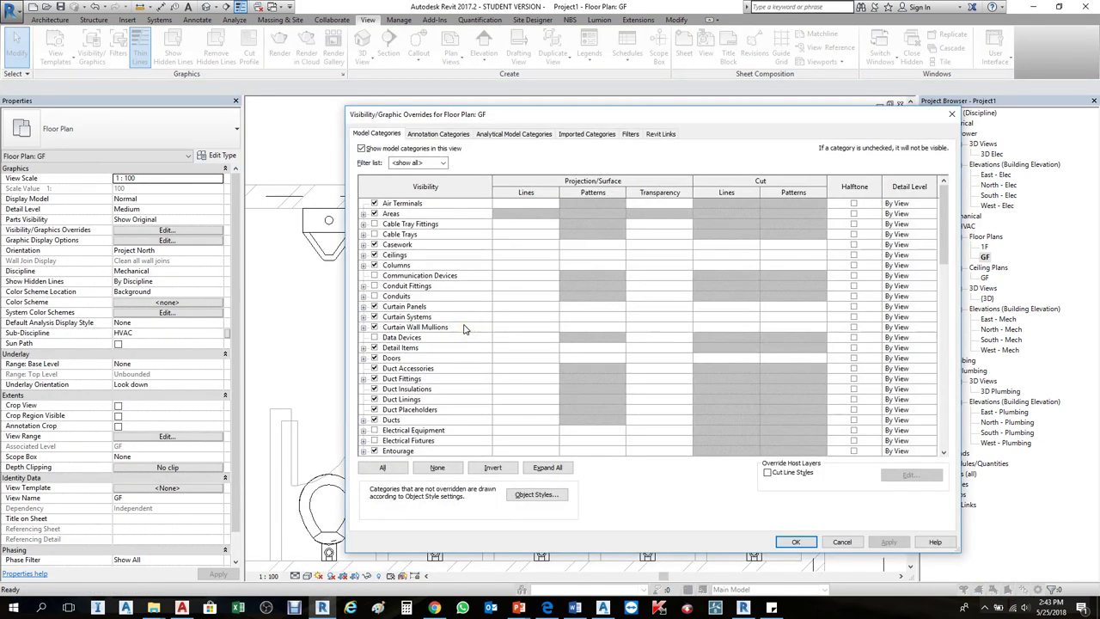
left_click(442, 163)
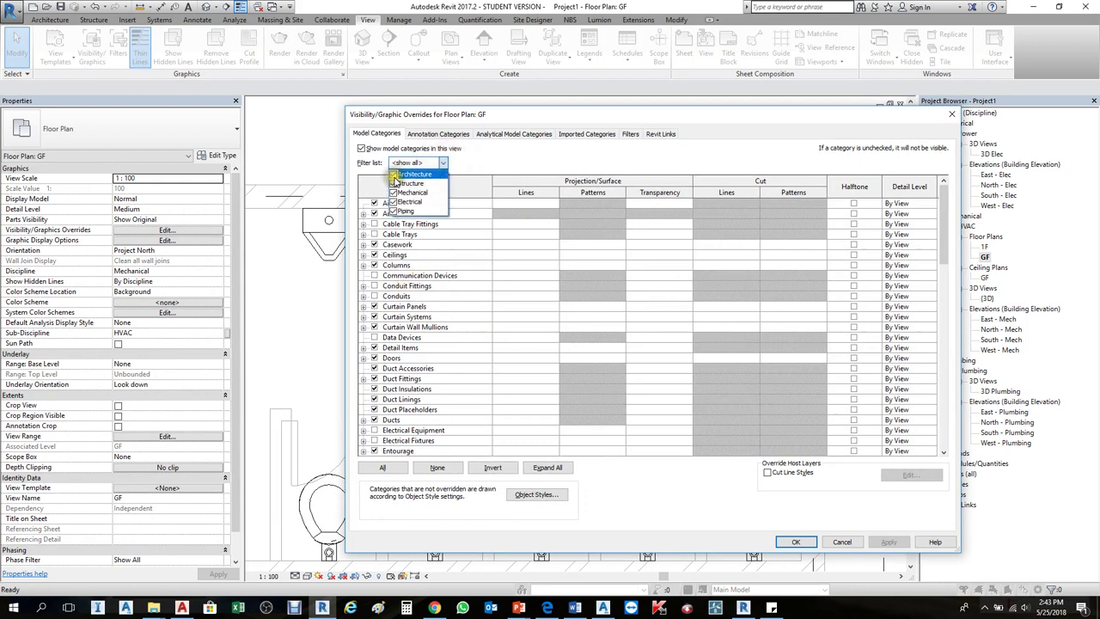
left_click(393, 175)
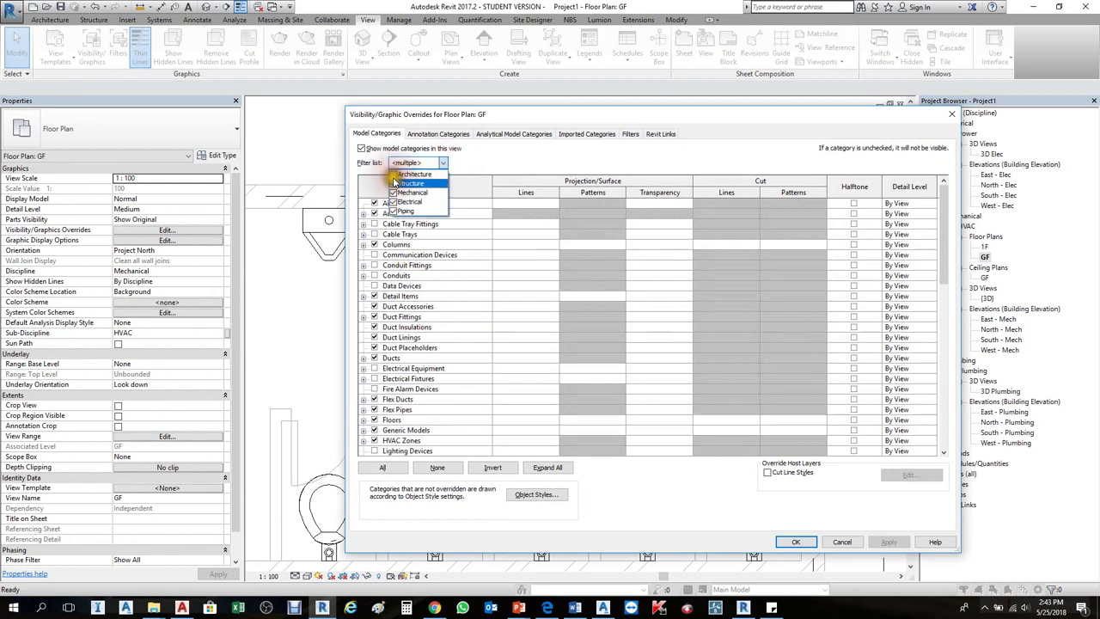
left_click(393, 184)
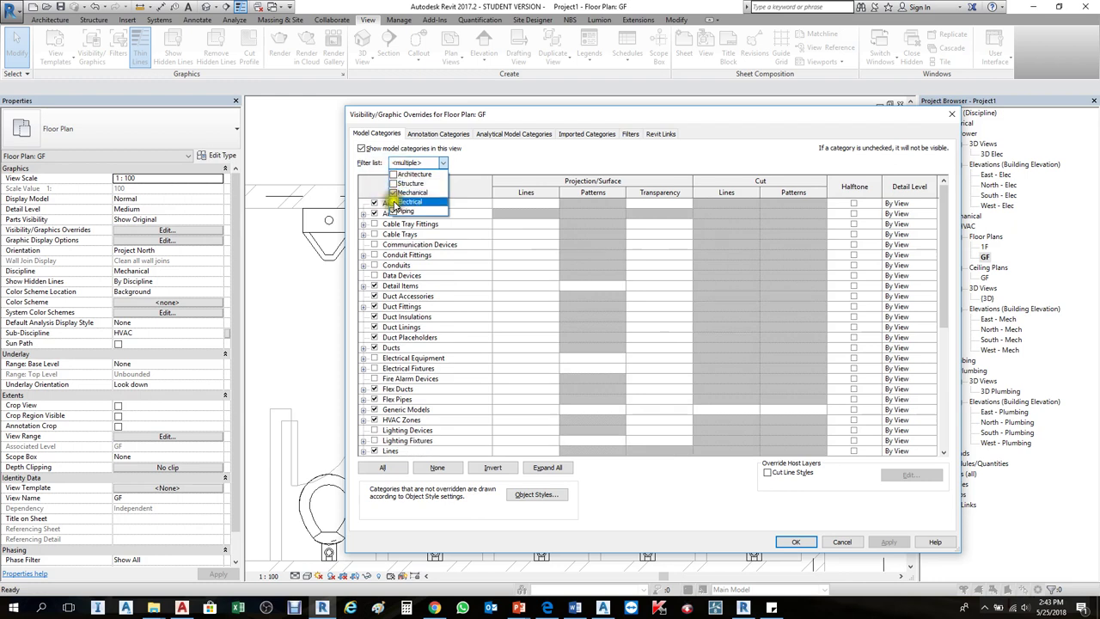
left_click(394, 202)
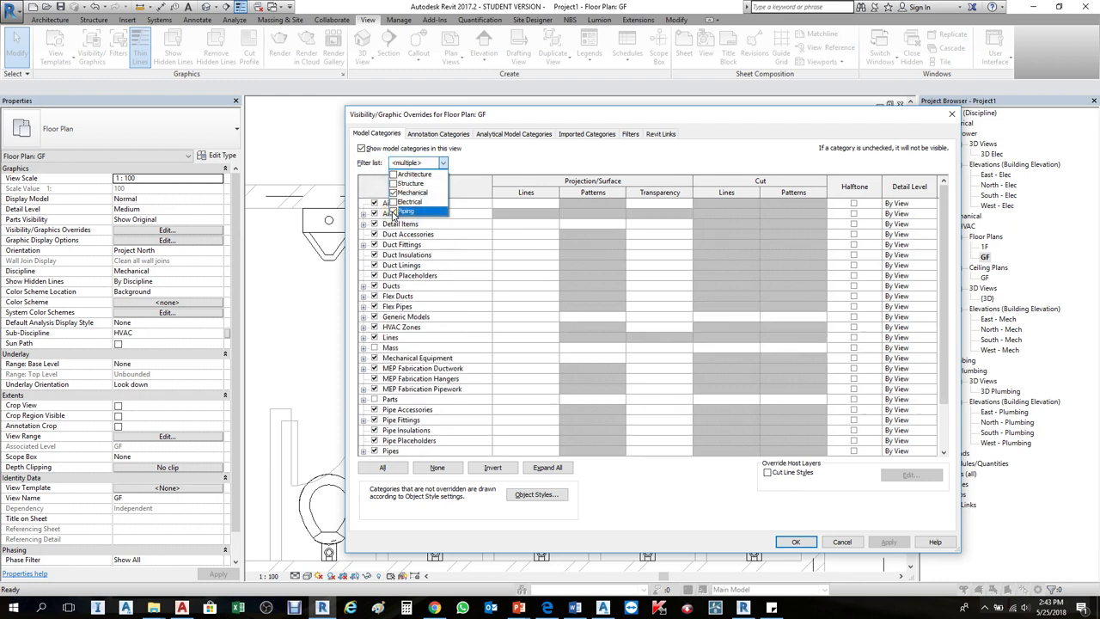
left_click(393, 211)
left_click(478, 161)
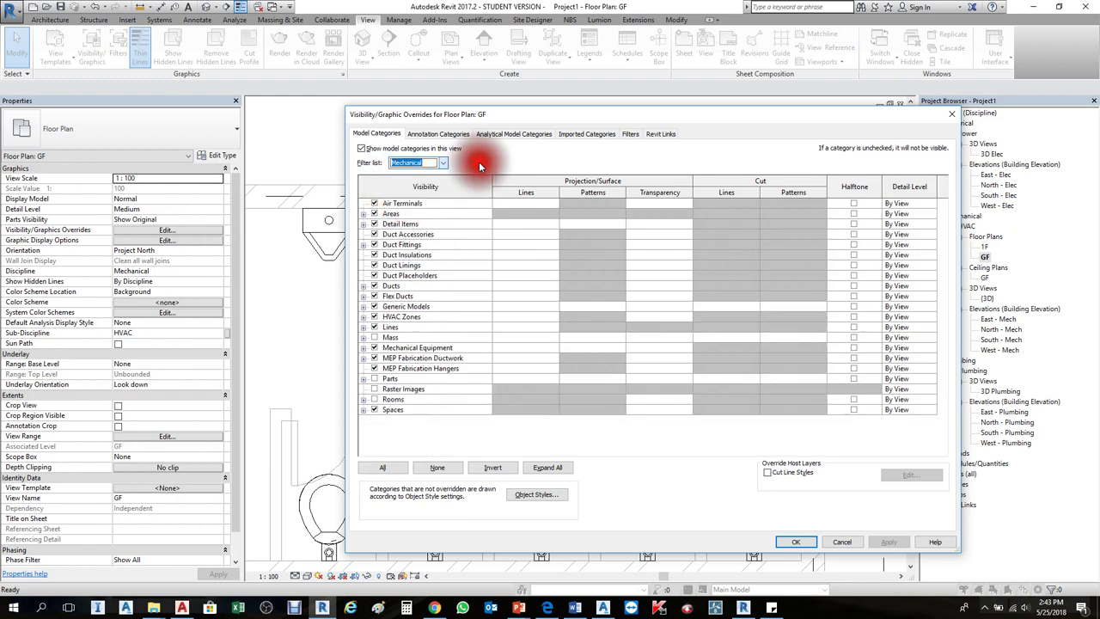
left_click(412, 256)
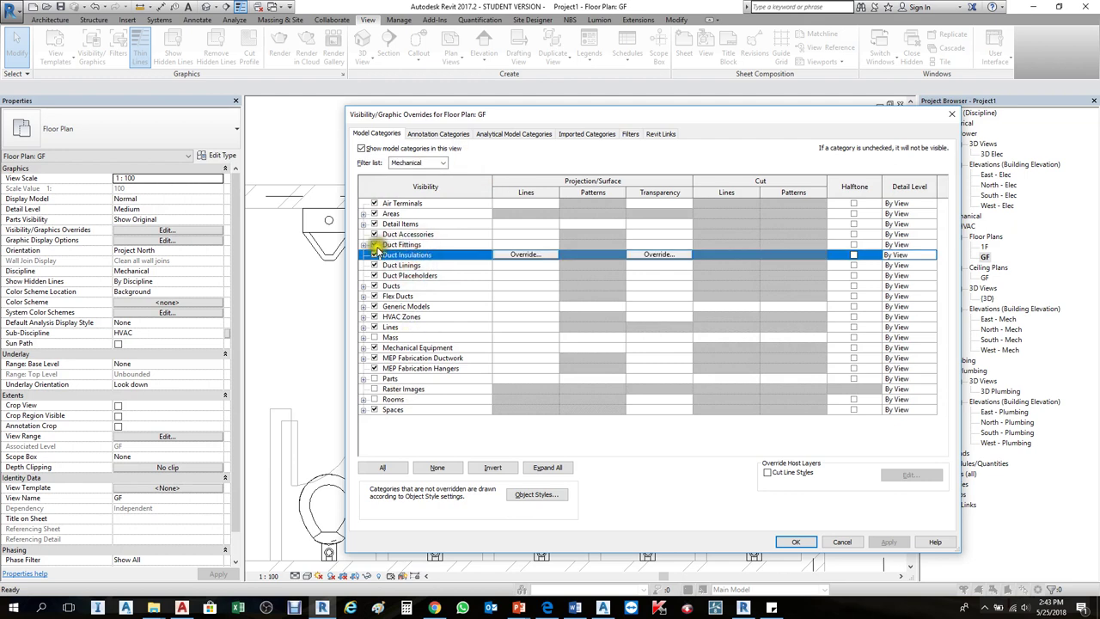
Hide Duct Accessories, Duct Fittings, Duct Insulations, Duct Linings, Duct Placeholders, Ducts and Flex Ducts in the GF floor plan and apply the overrides.
left_click(395, 234)
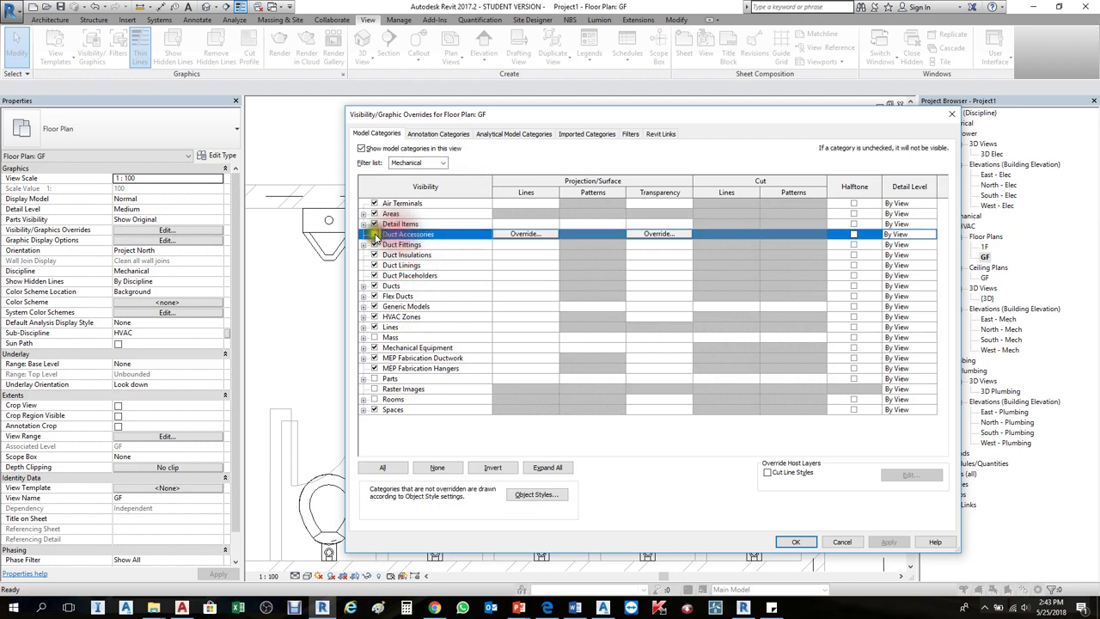
left_click(374, 234)
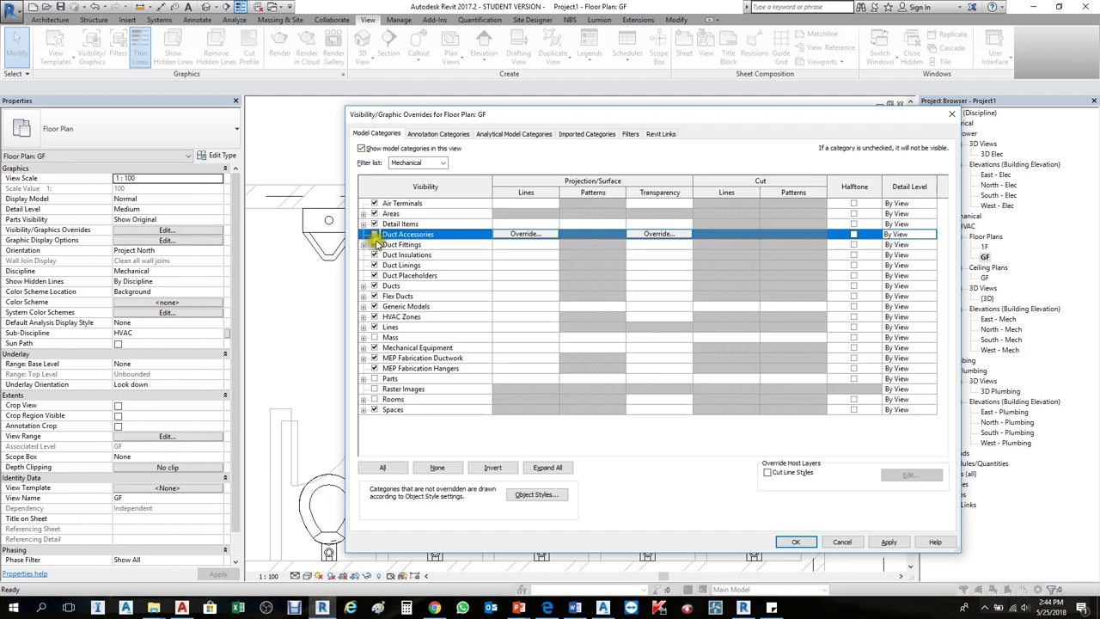
left_click_drag(456, 115, 775, 119)
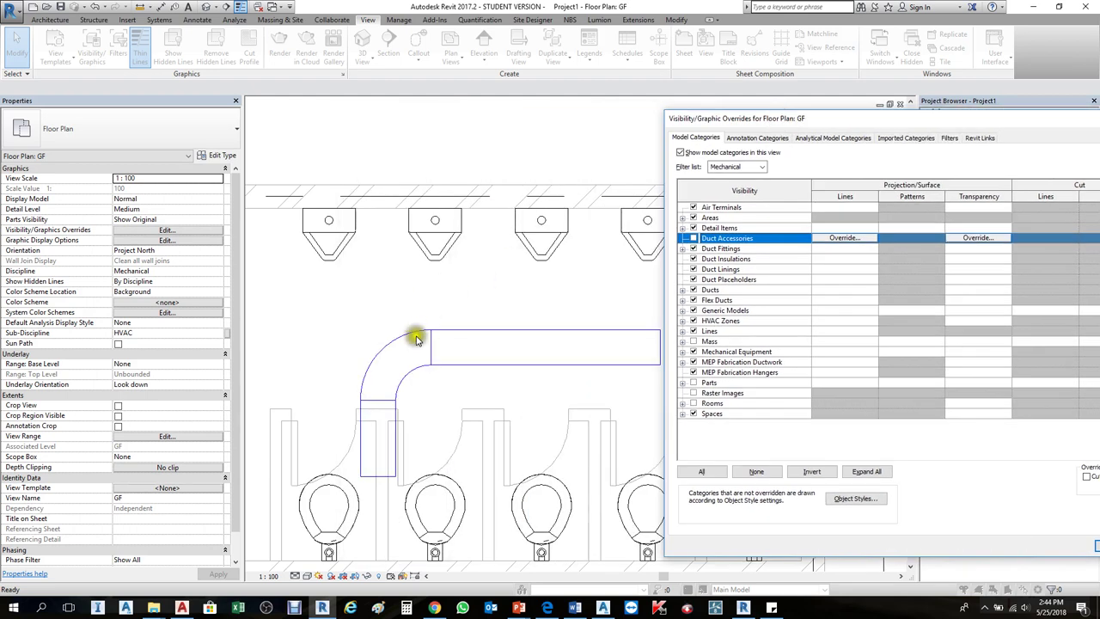
left_click(693, 248)
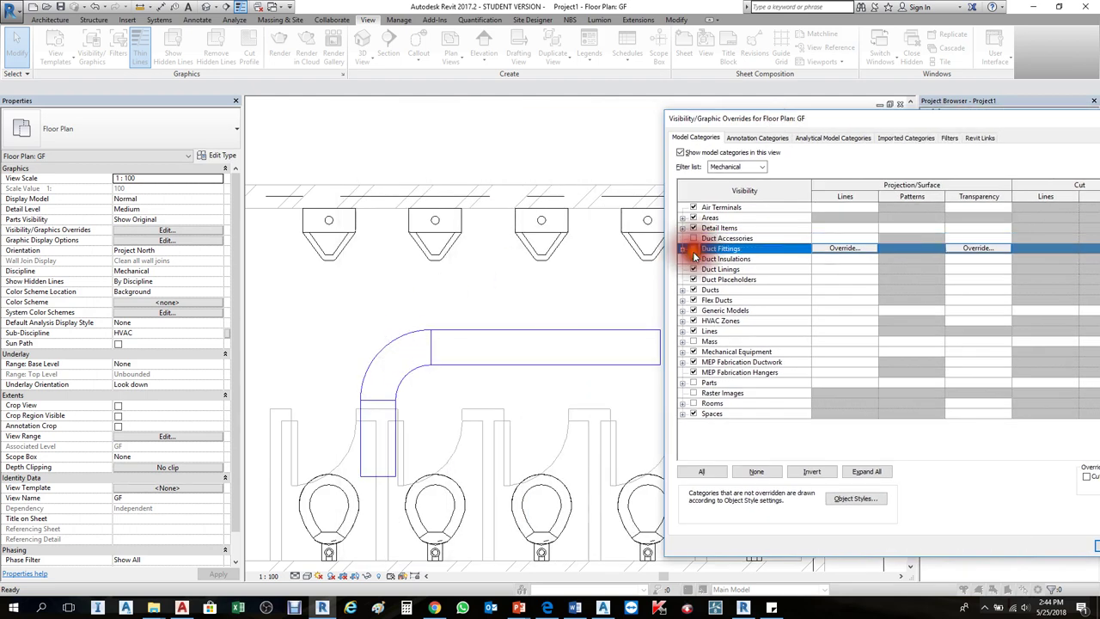
left_click(693, 259)
left_click(693, 268)
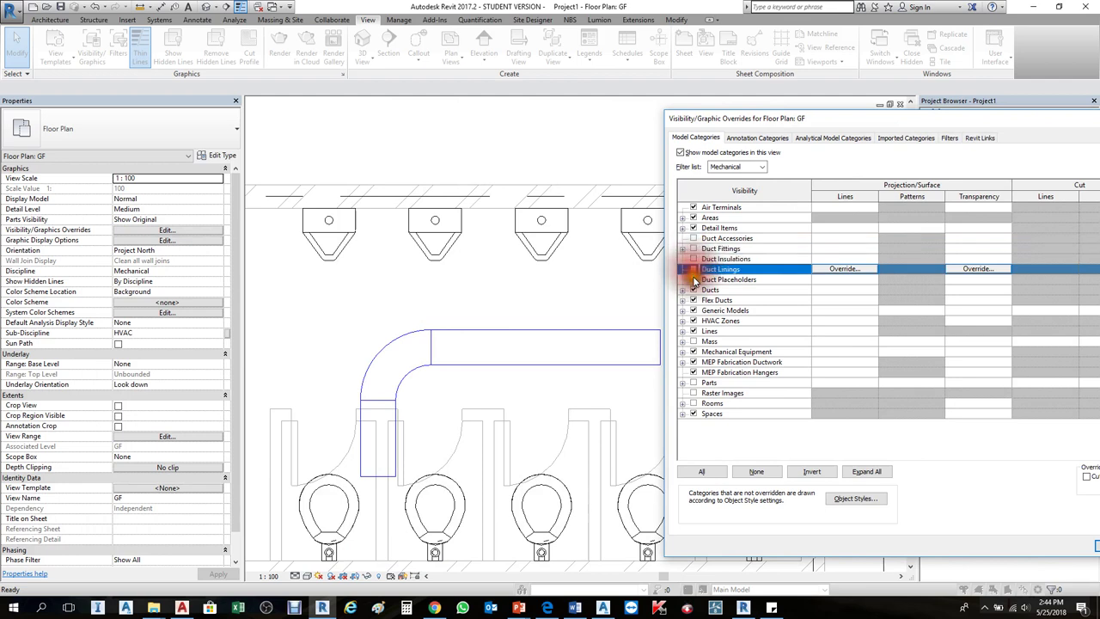
left_click(693, 279)
left_click(694, 290)
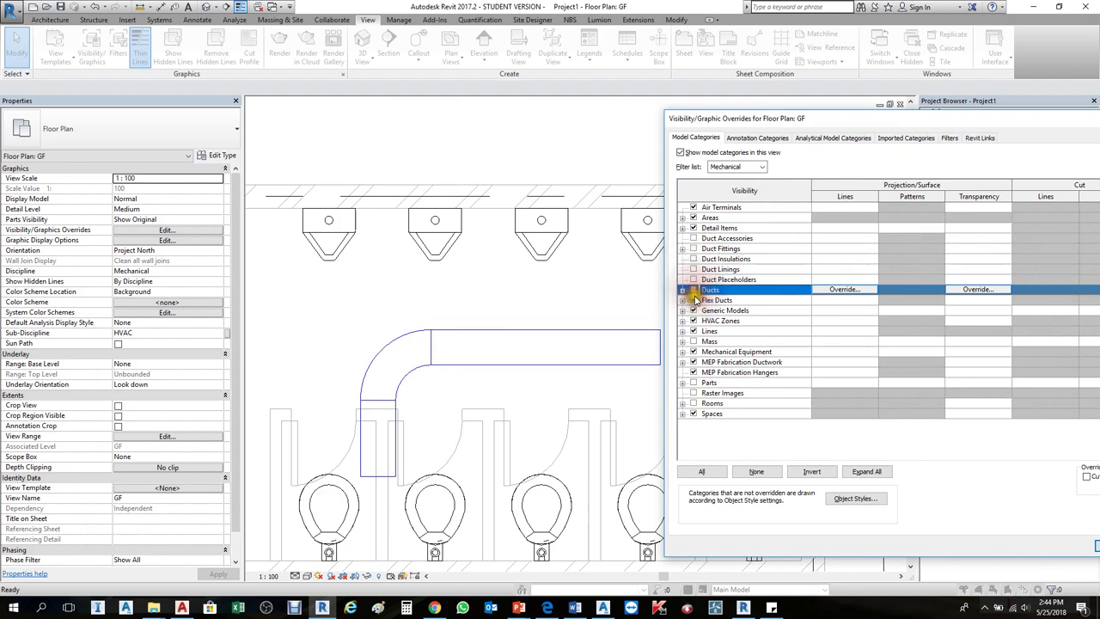
left_click(694, 300)
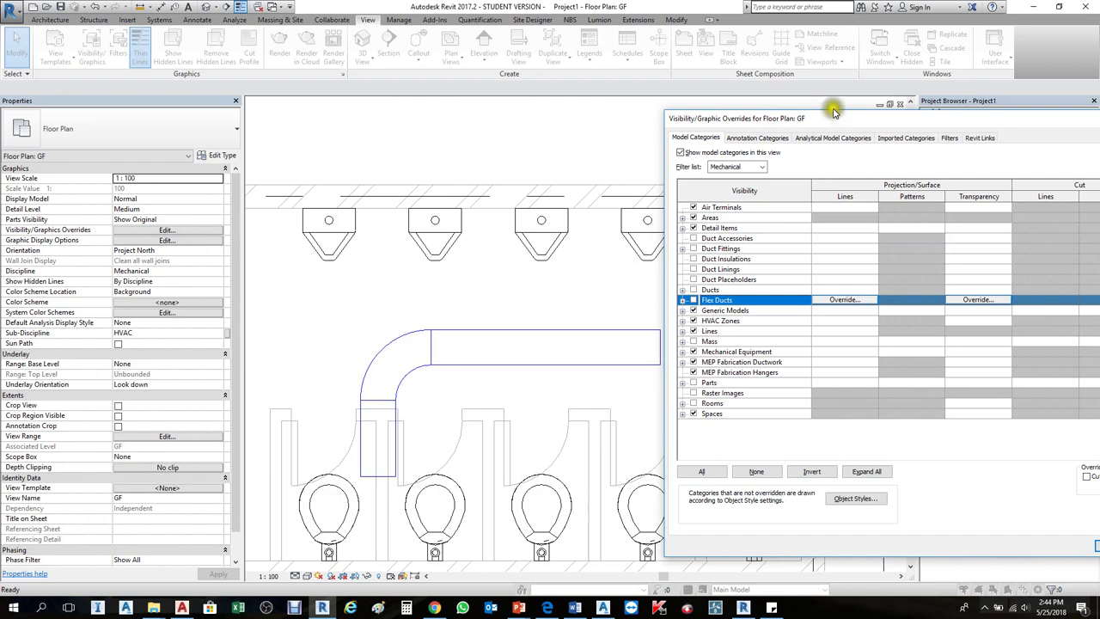
left_click_drag(833, 109, 462, 112)
left_click(838, 544)
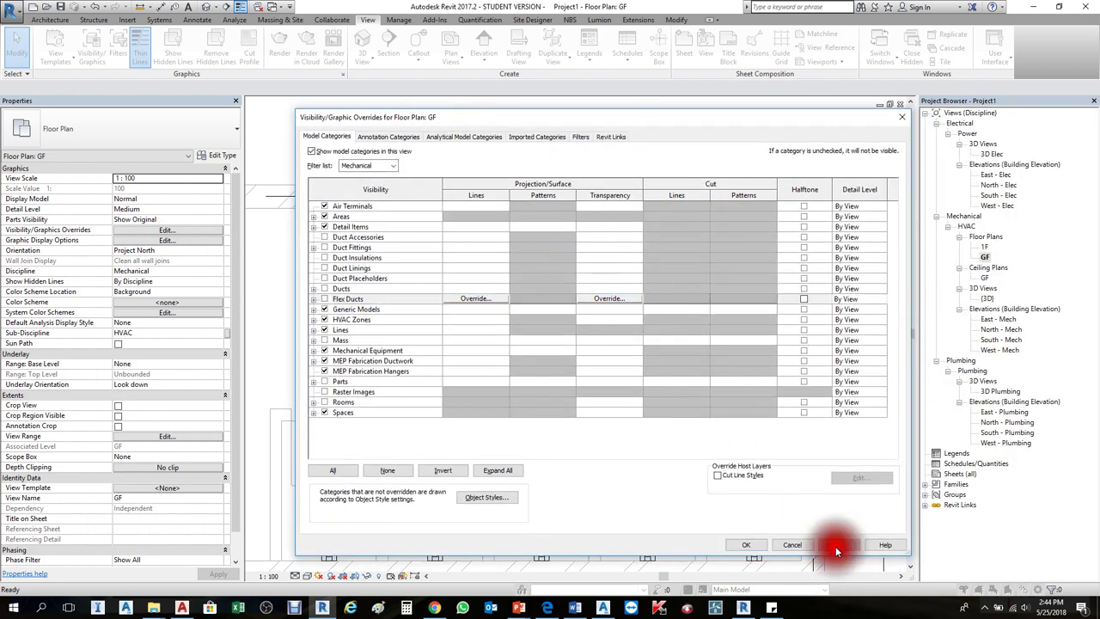
left_click(746, 544)
Examine the toilet area and adjoining rooms in the GF floor plan to check the effect of hiding the duct categories.
left_click(479, 335)
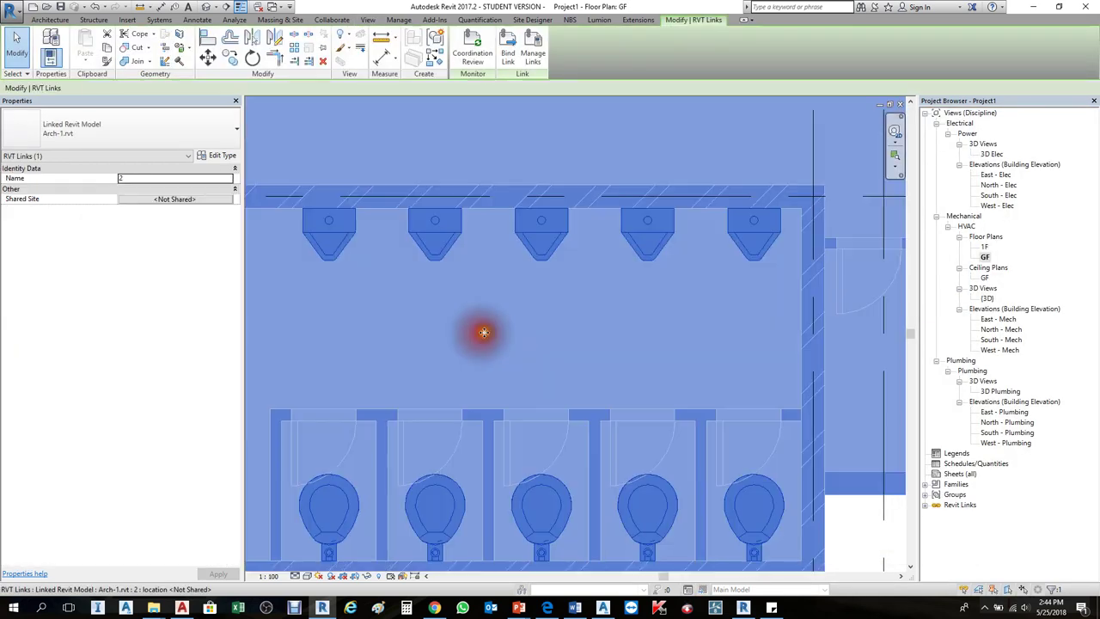
key("Escape")
scroll(636, 353, "down", 4)
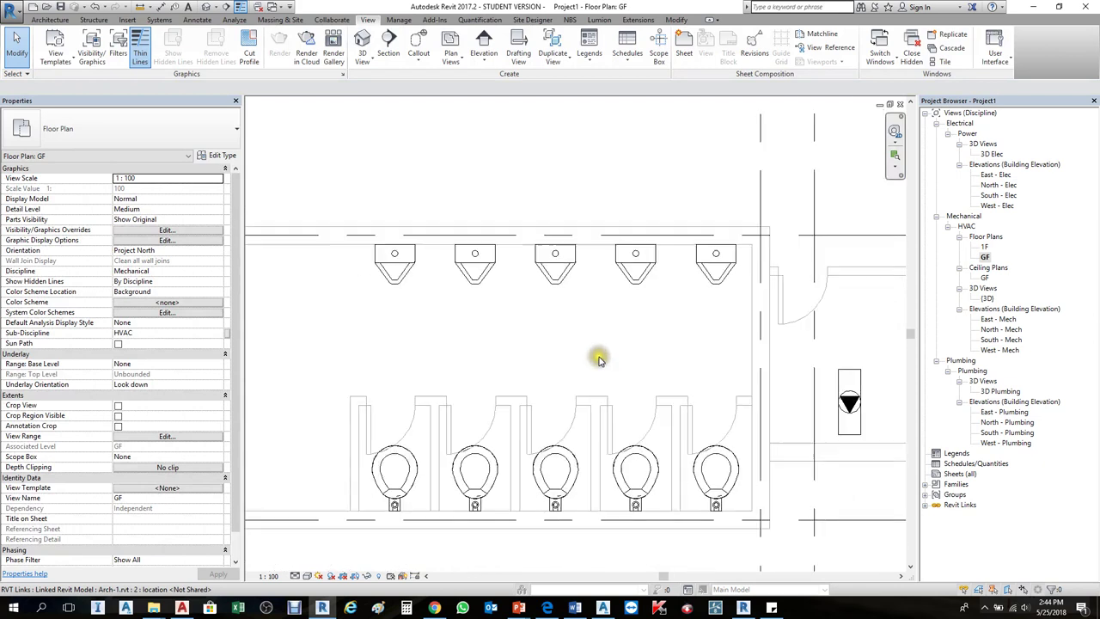
scroll(558, 386, "down", 2)
scroll(701, 391, "up", 2)
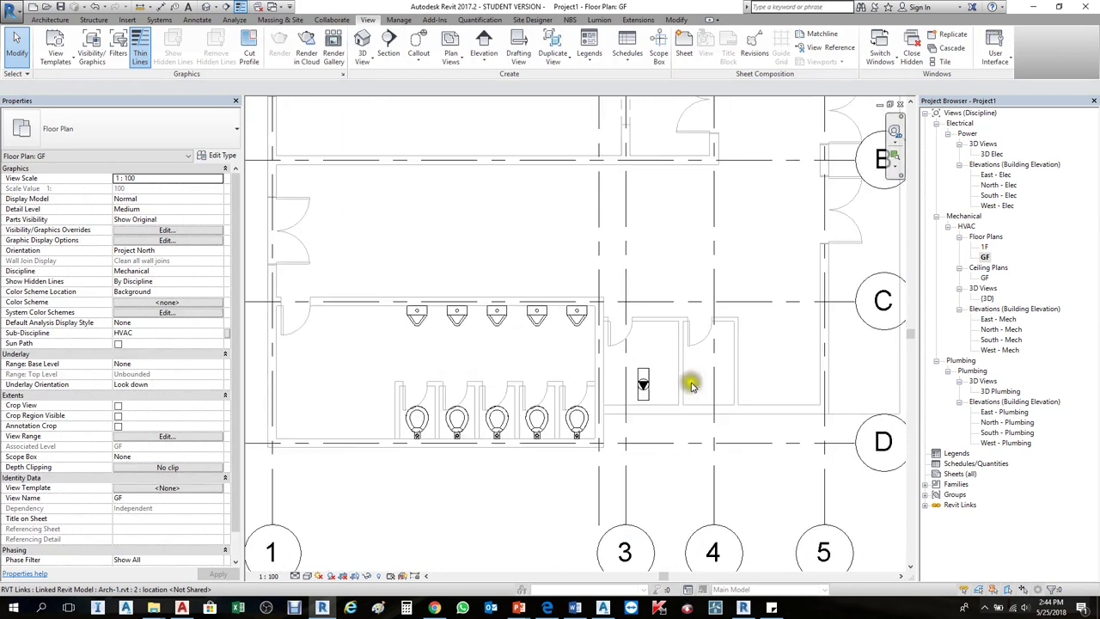
scroll(601, 379, "up", 3)
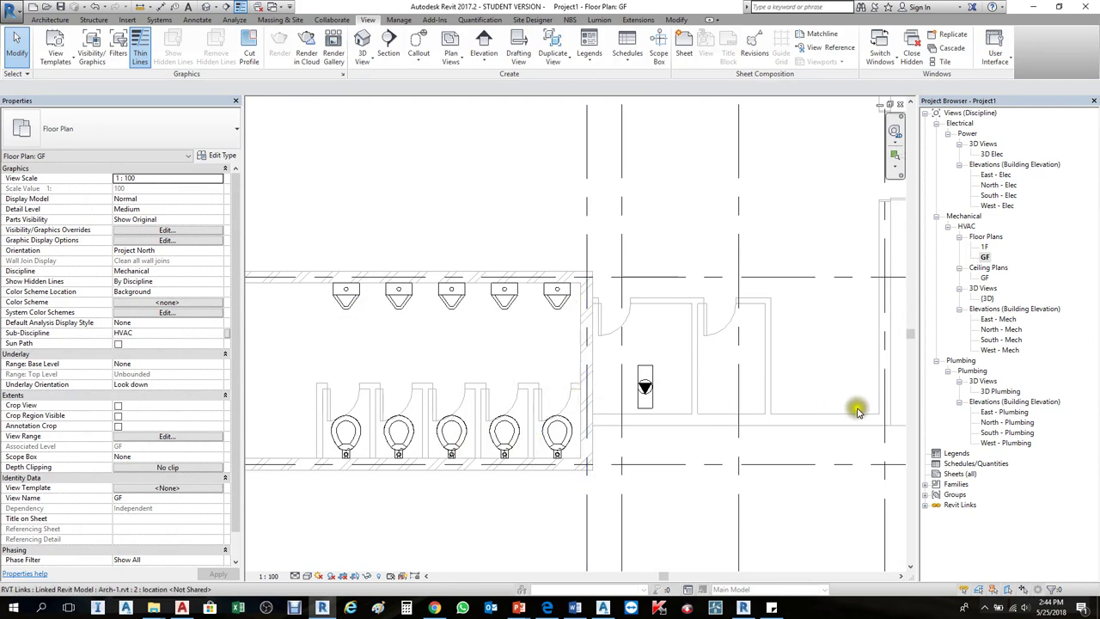
scroll(844, 409, "down", 2)
scroll(436, 359, "up", 1)
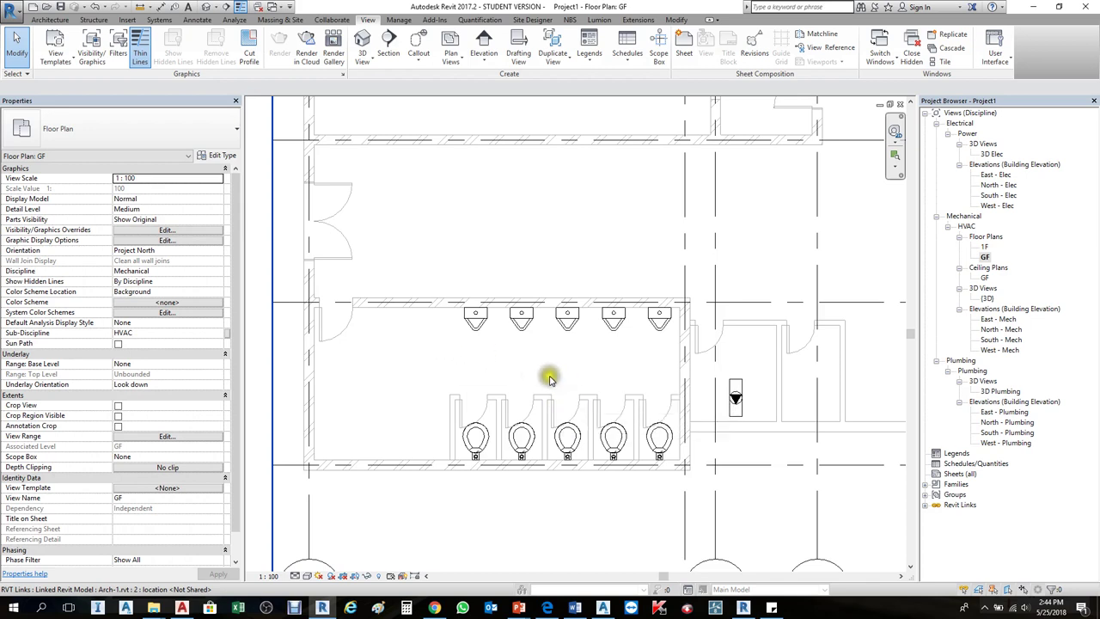
Review the mechanical model categories in the GF floor plan's visibility/graphics overrides against the plan, and close them without changes.
key("v")
key("g")
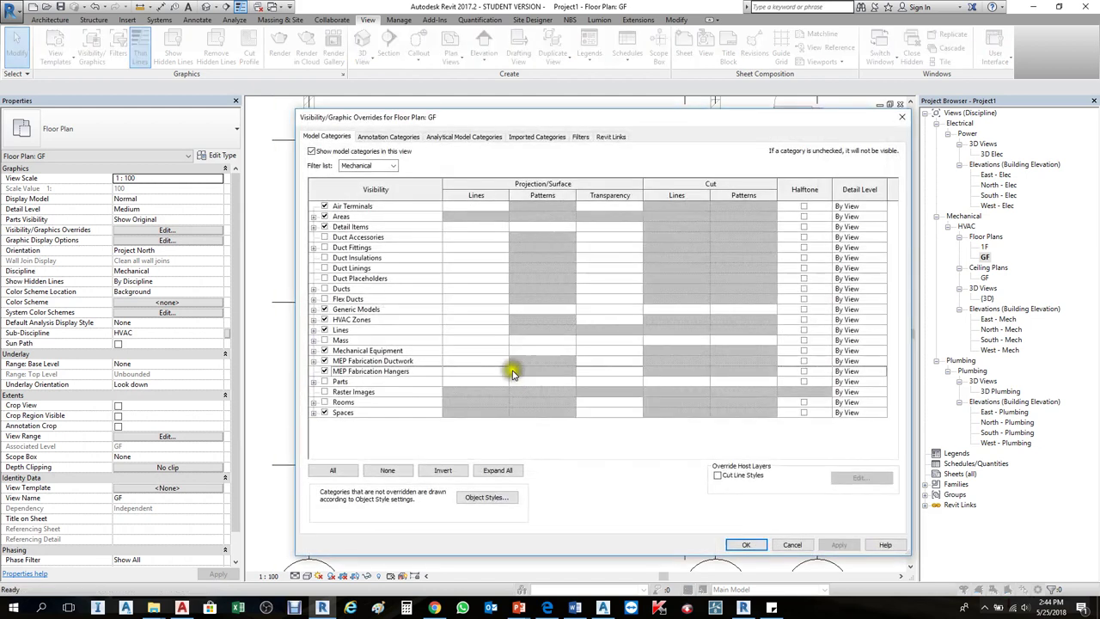
left_click(361, 319)
left_click(357, 361)
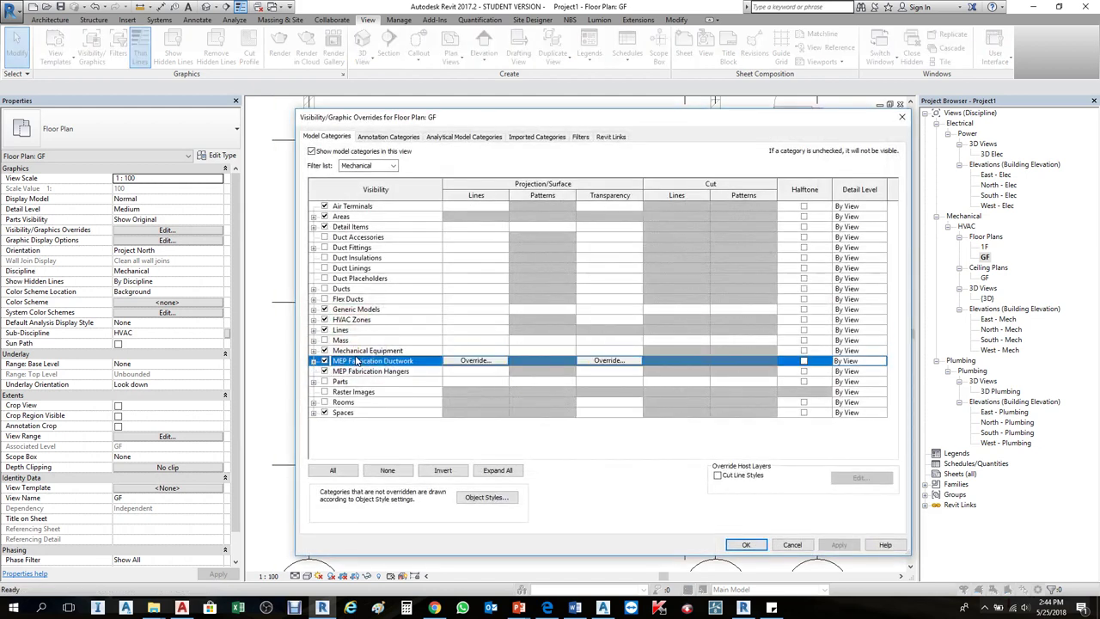
left_click_drag(599, 117, 576, 454)
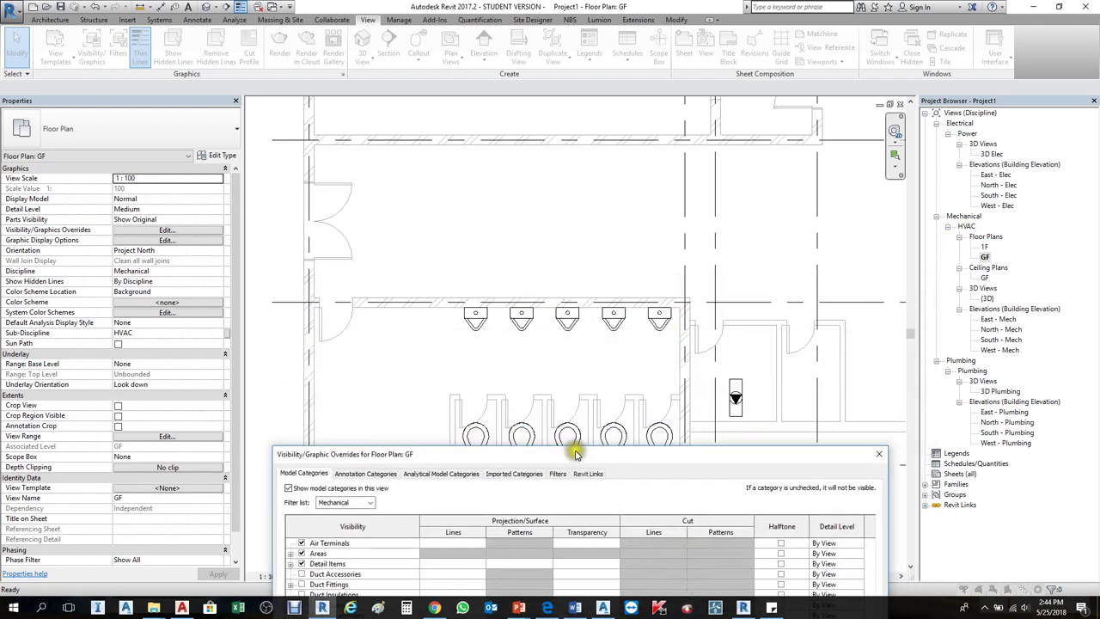
left_click(878, 453)
Inspect the extent of the linked architectural model in the GF floor plan by selecting it, and clear the selection.
left_click(430, 400)
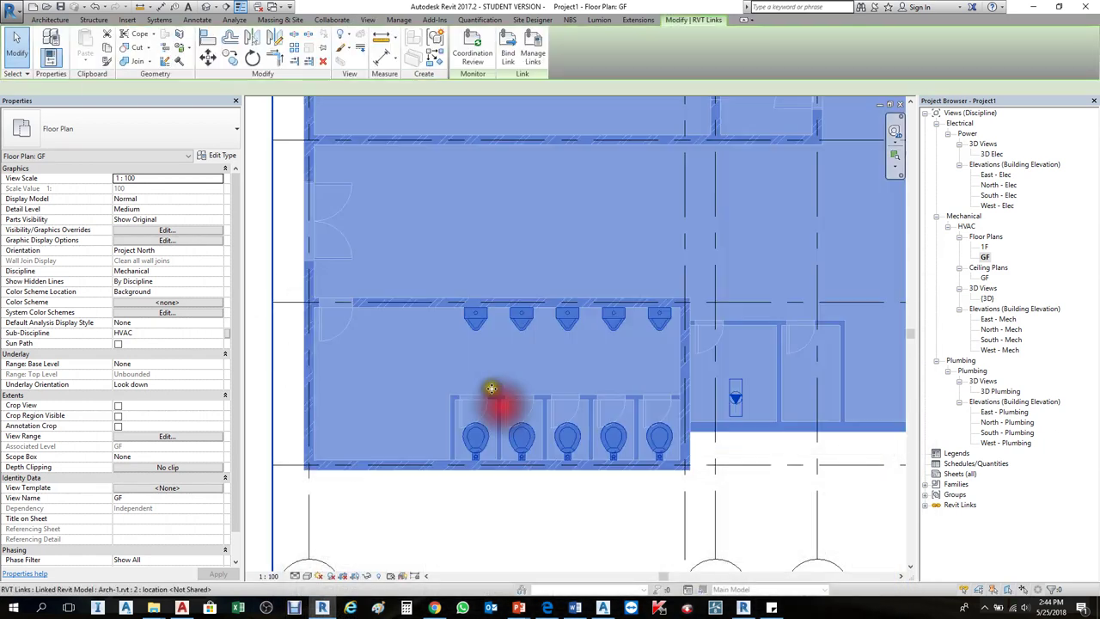
scroll(363, 283, "down", 3)
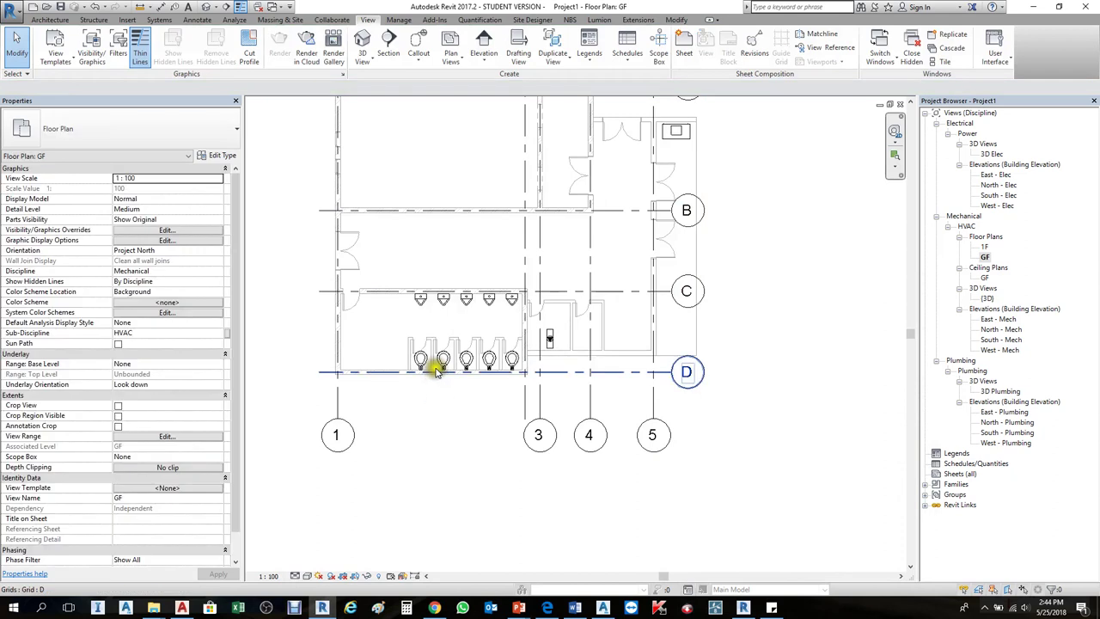
left_click(431, 362)
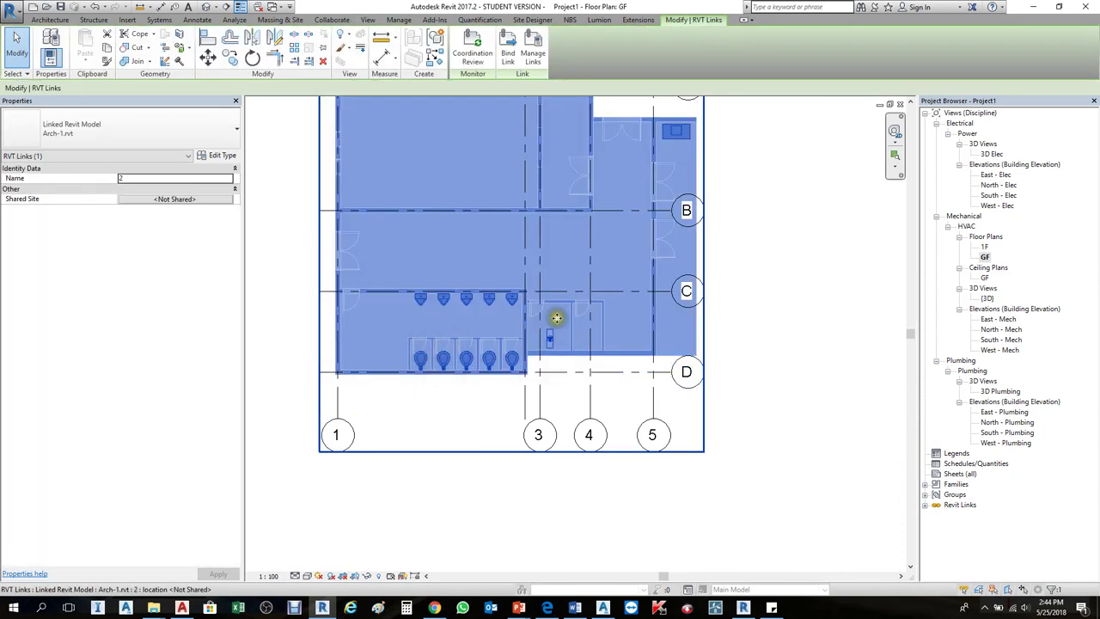
middle_click_drag(449, 395, 477, 465)
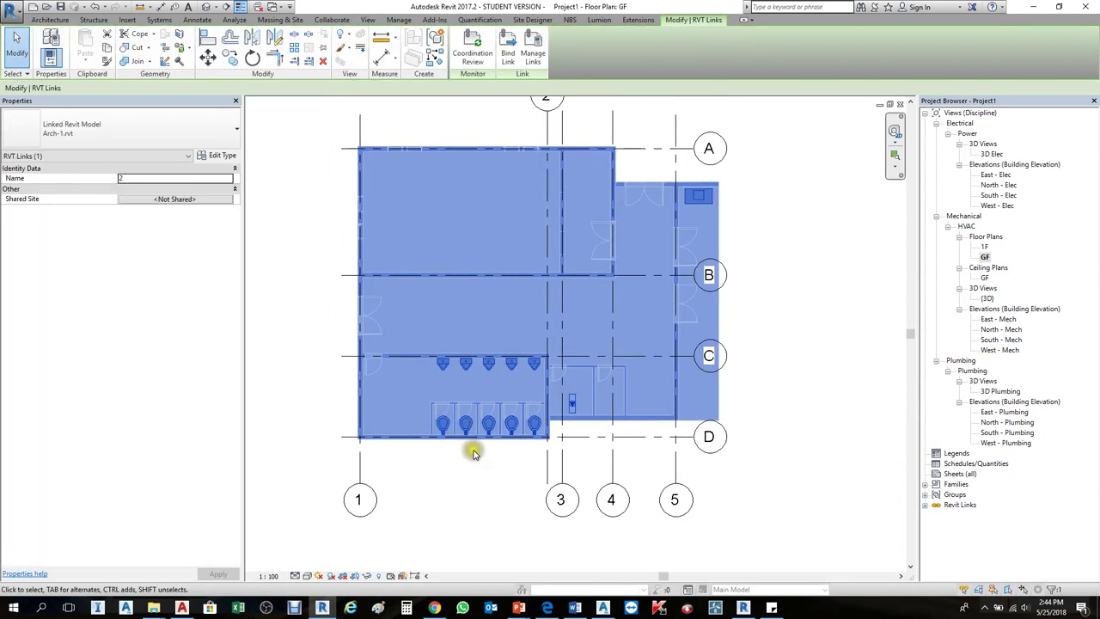
left_click(472, 454)
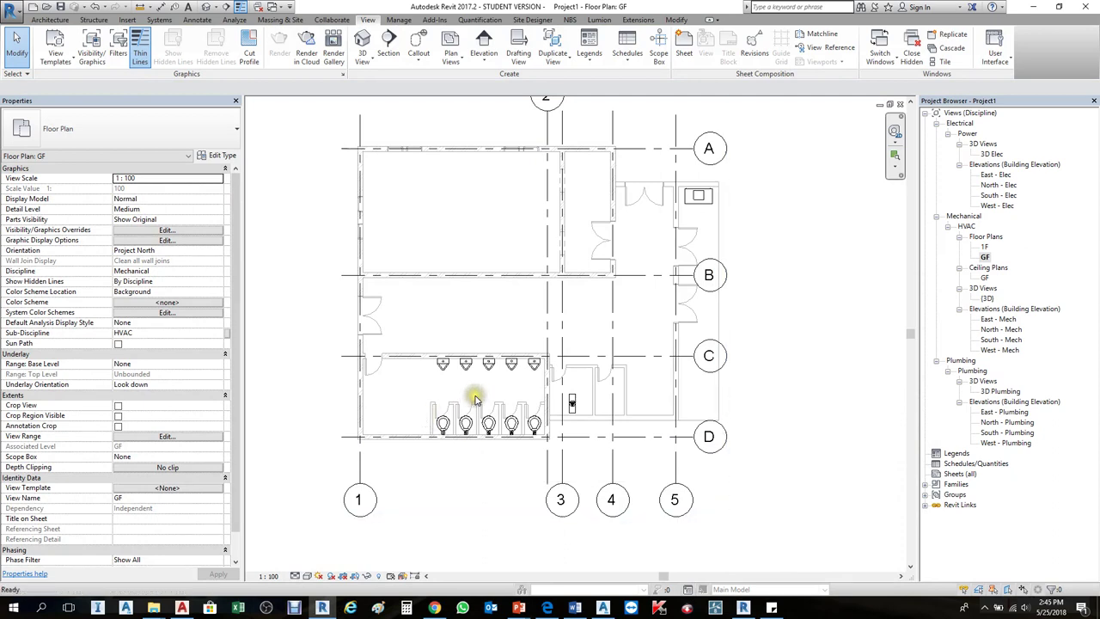
Set the Arch-1.rvt link's display settings to Custom in the GF floor plan's visibility/graphics overrides.
key("v")
key("g")
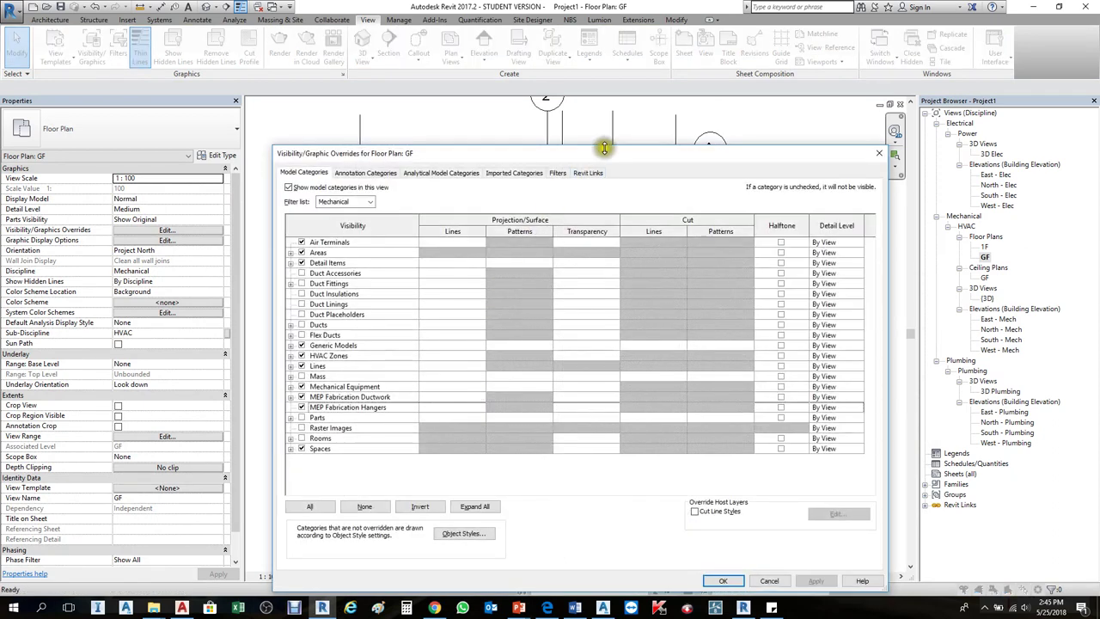
left_click_drag(606, 155, 597, 127)
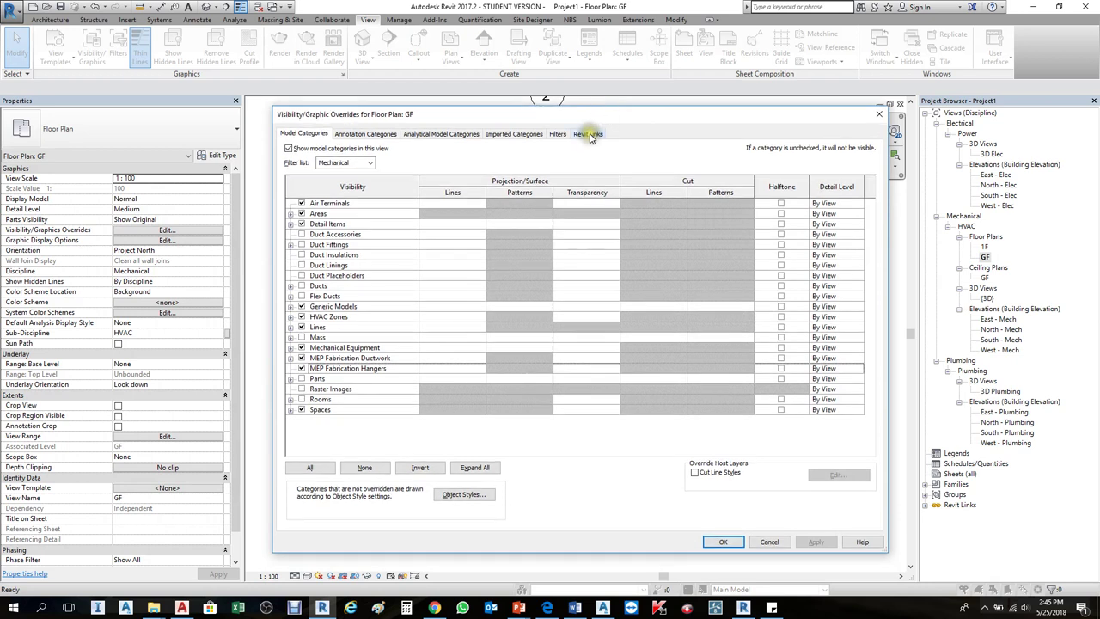
left_click(587, 134)
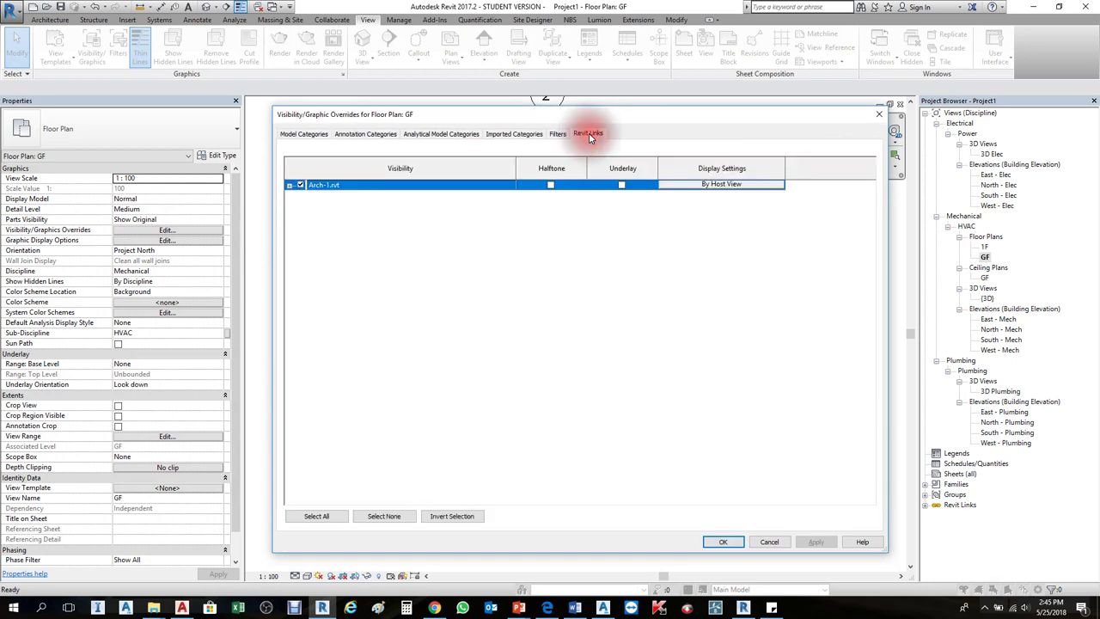
left_click(374, 186)
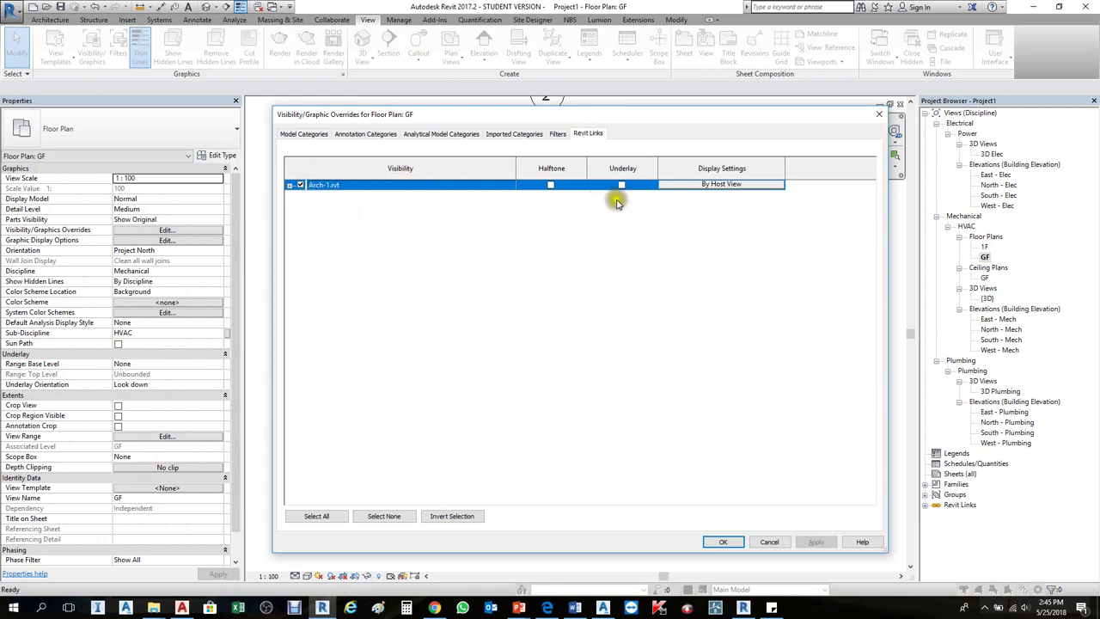
left_click_drag(654, 115, 634, 168)
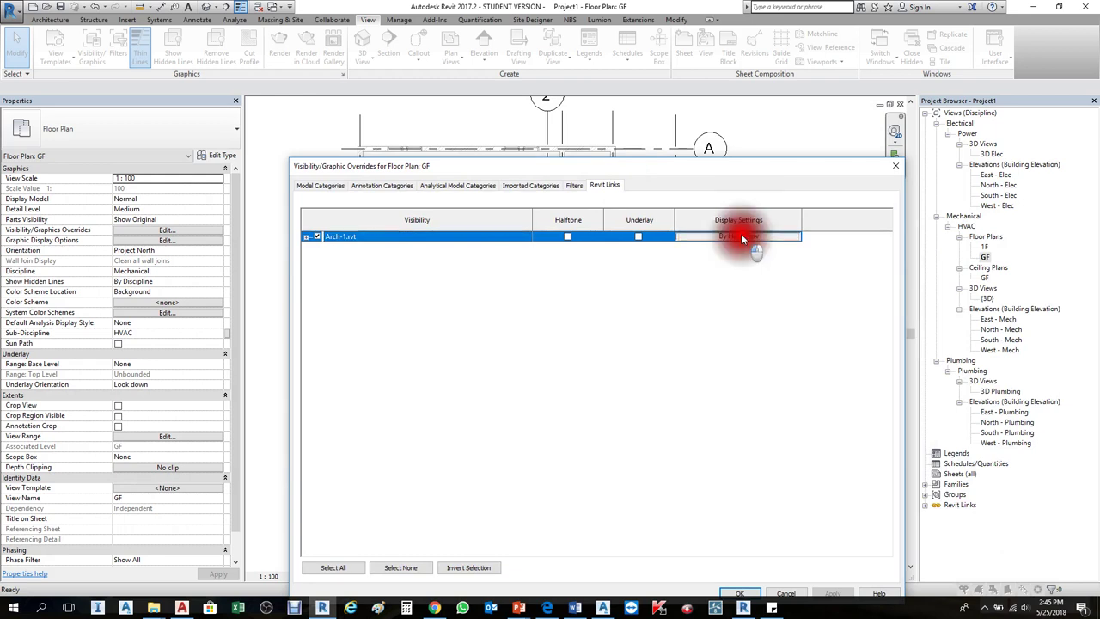
left_click(742, 238)
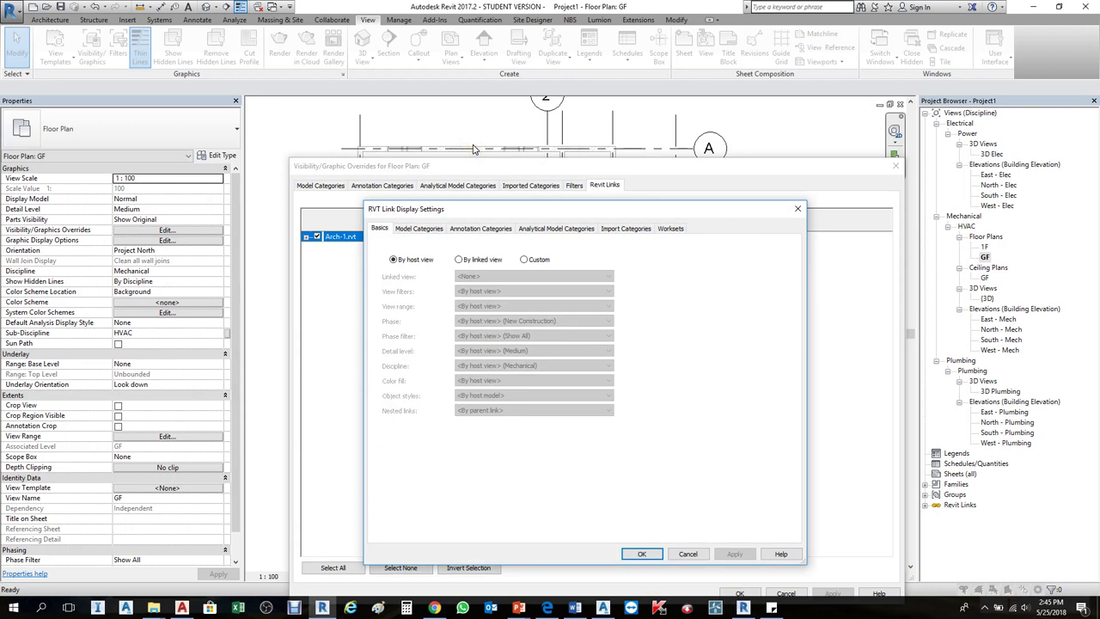
left_click(524, 261)
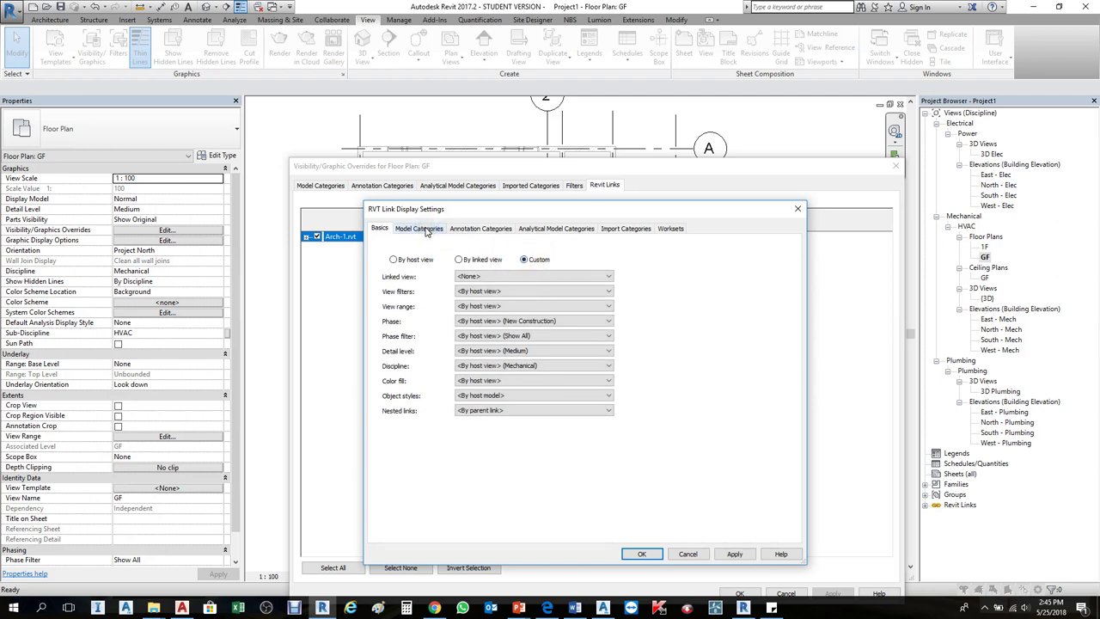
Set the model categories of the Arch-1.rvt link to <Custom> so that its category visibility can be edited.
left_click(421, 228)
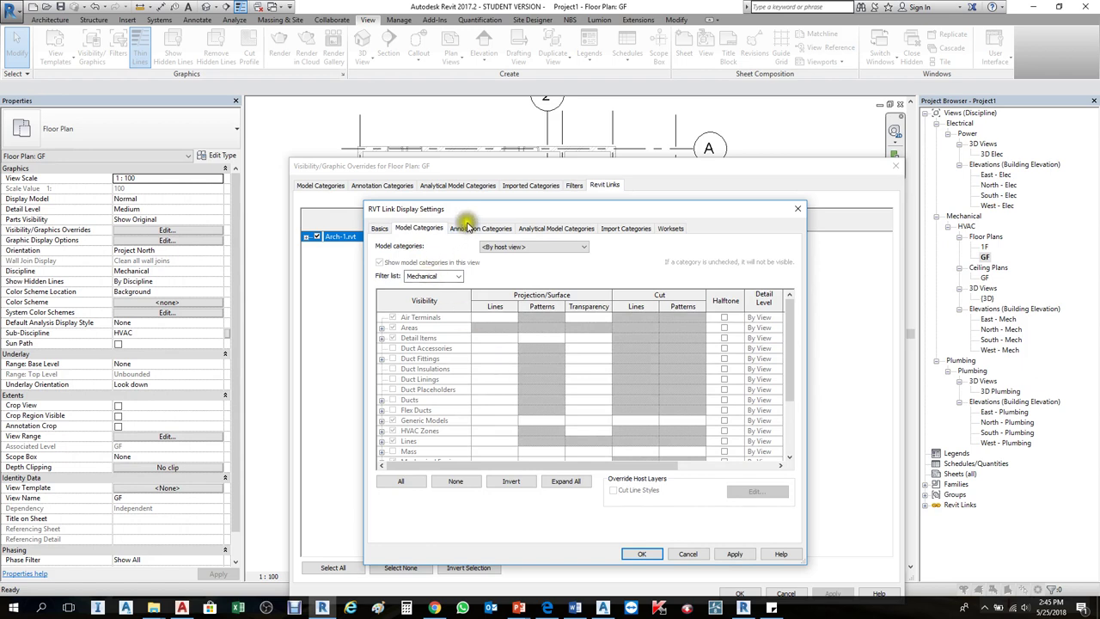
left_click(429, 229)
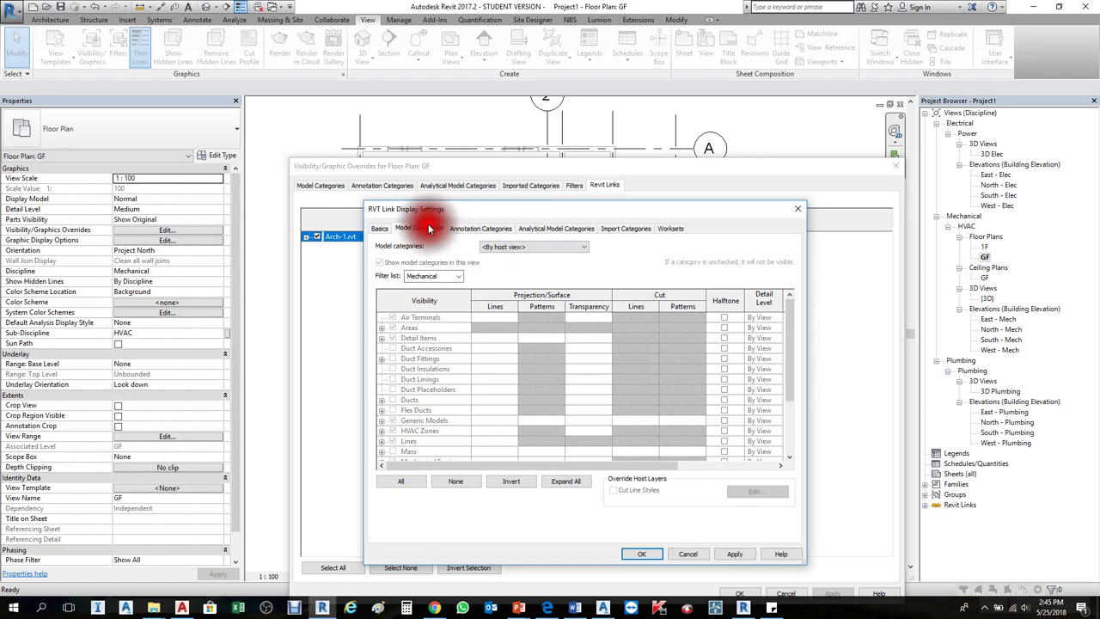
left_click(422, 368)
left_click(417, 411)
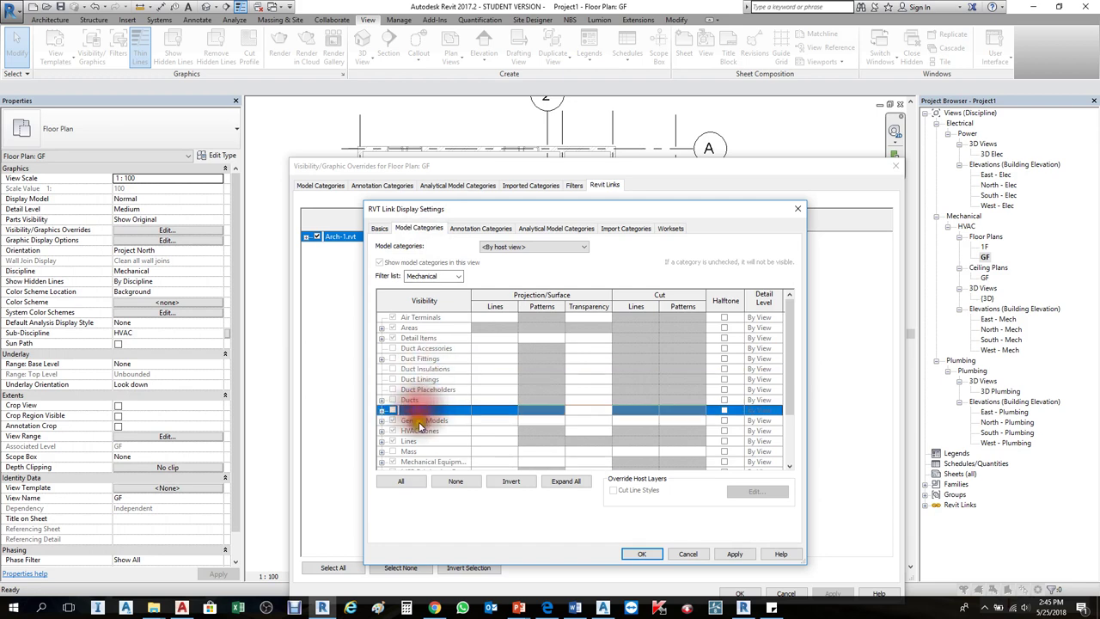
left_click(578, 248)
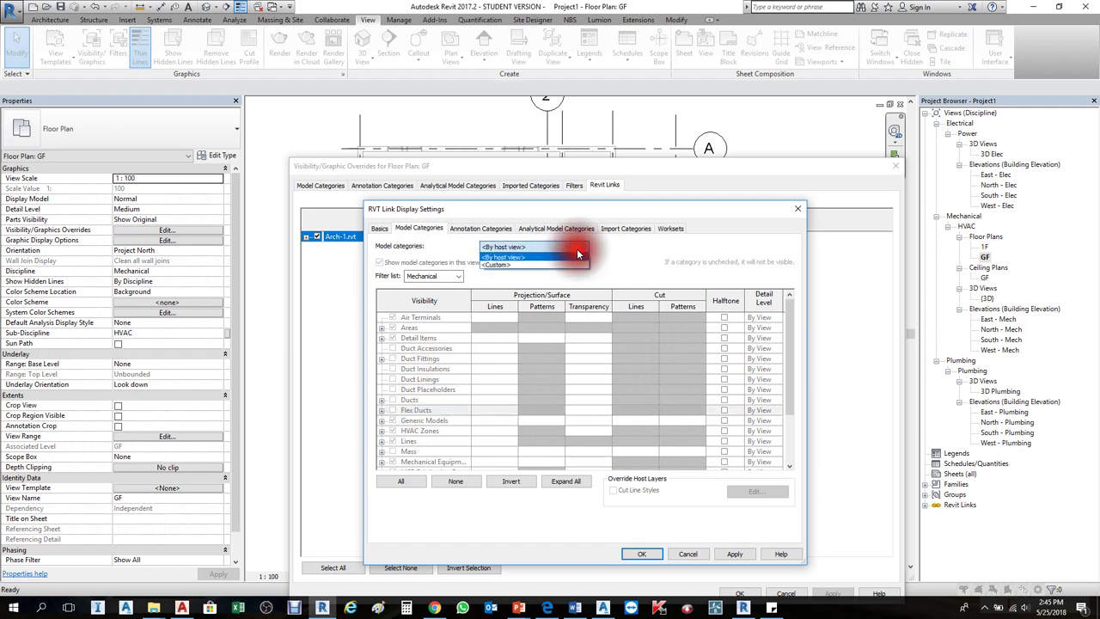
left_click(511, 263)
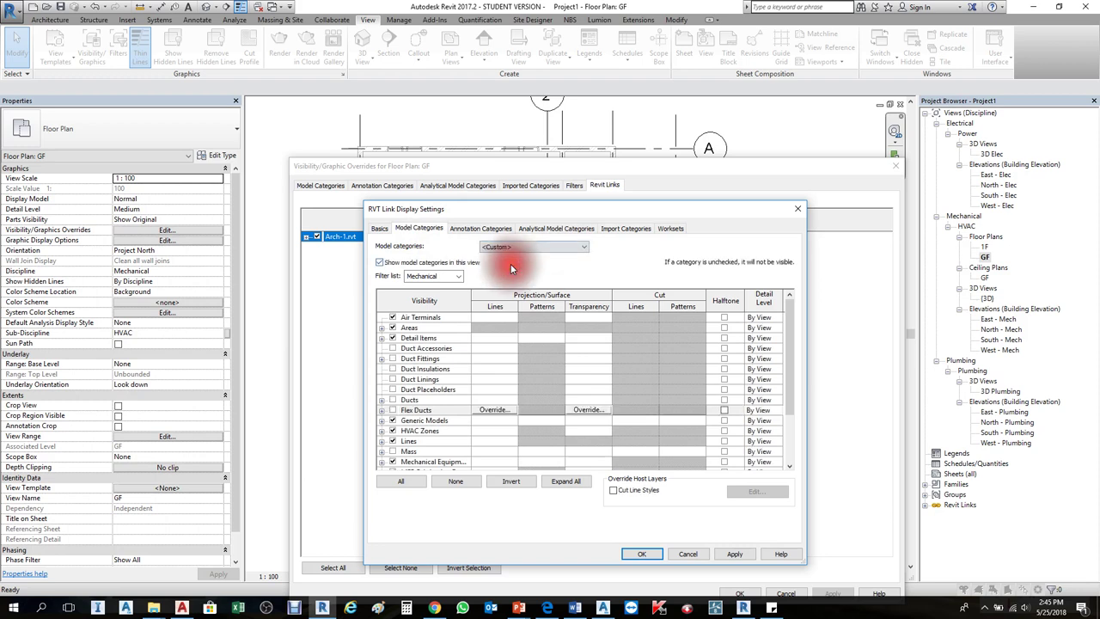
Review the mechanical categories of the Arch-1.rvt link and turn off its MEP Fabrication Ductwork and MEP Fabrication Hangers.
left_click(424, 389)
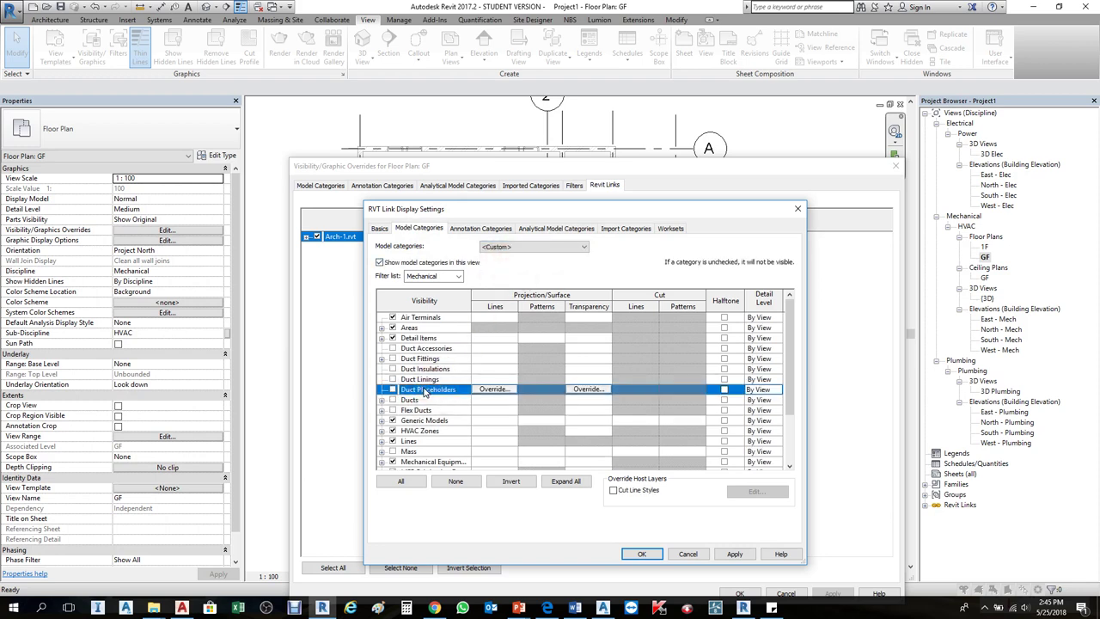
left_click(458, 275)
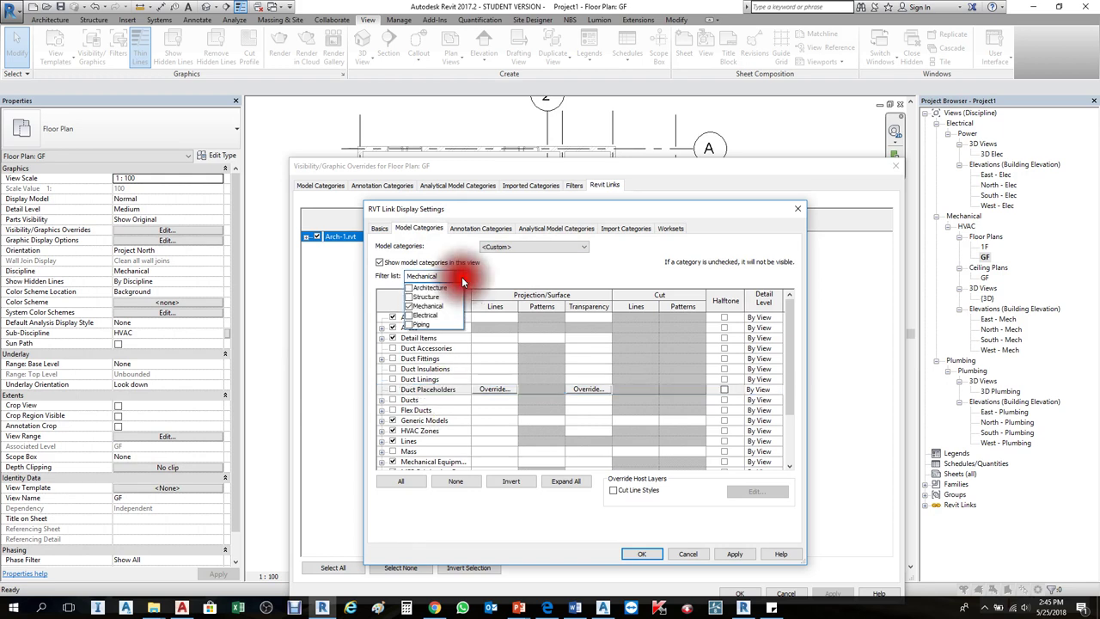
left_click(460, 288)
left_click(421, 411)
scroll(422, 411, "down", 1)
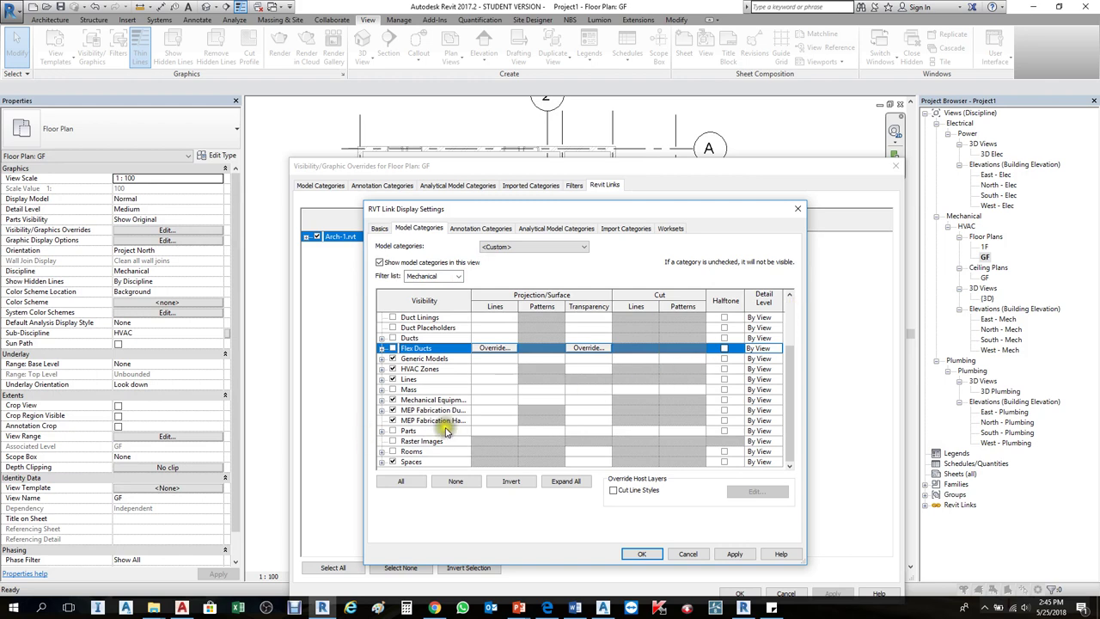
left_click(423, 420)
scroll(424, 417, "up", 1)
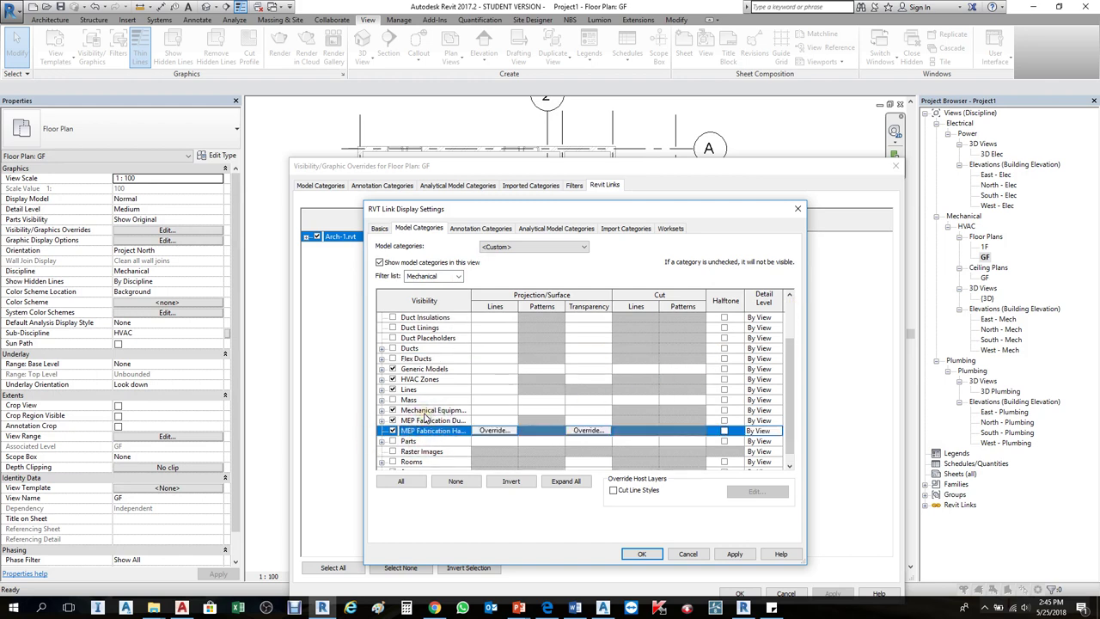
left_click(393, 420)
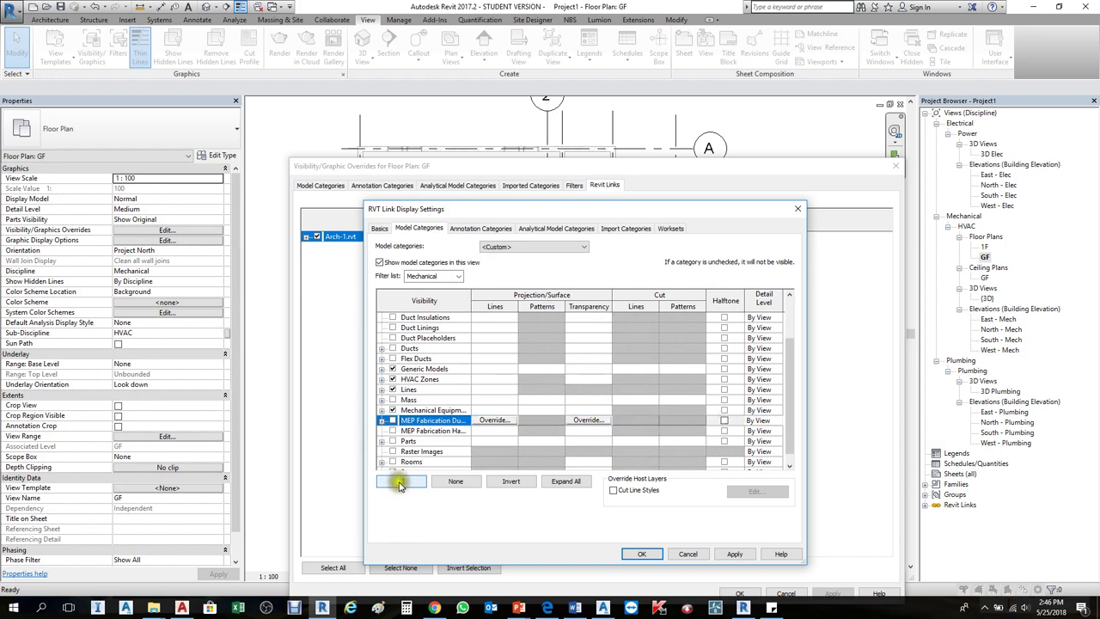
Turn off all mechanical categories of the Arch-1.rvt link at once and apply the overrides to the GF floor plan.
left_click(402, 482)
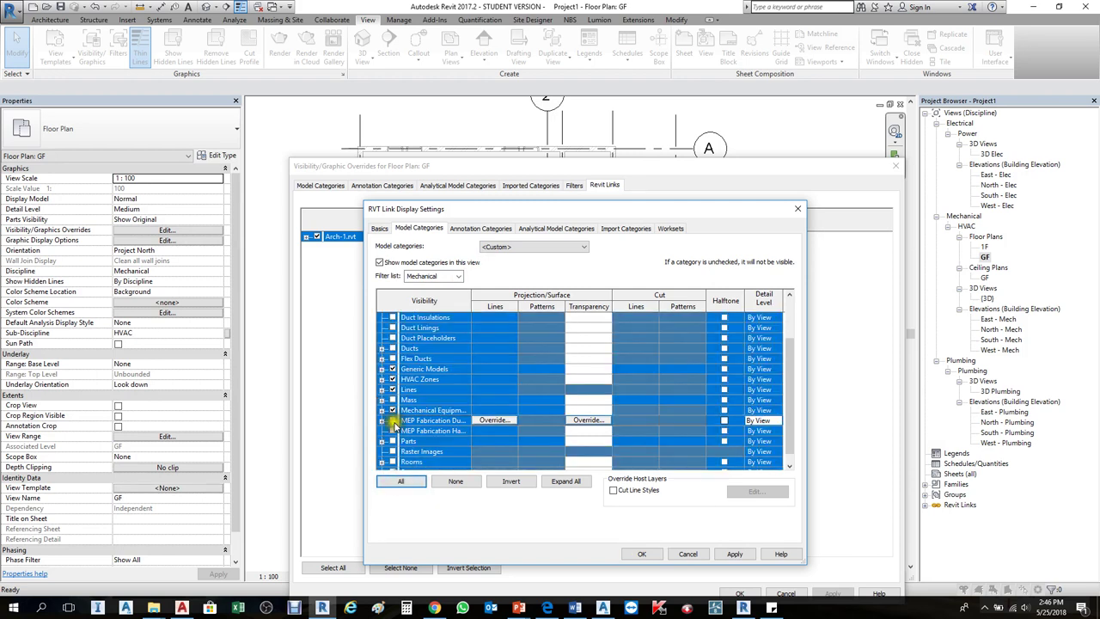
scroll(391, 413, "up", 1)
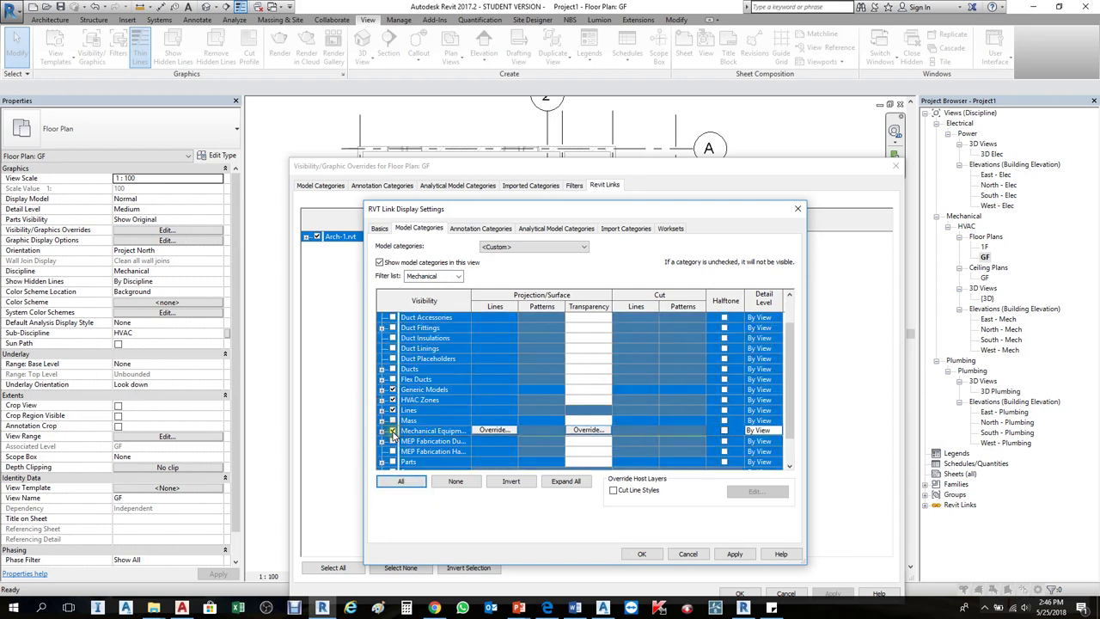
left_click(393, 441)
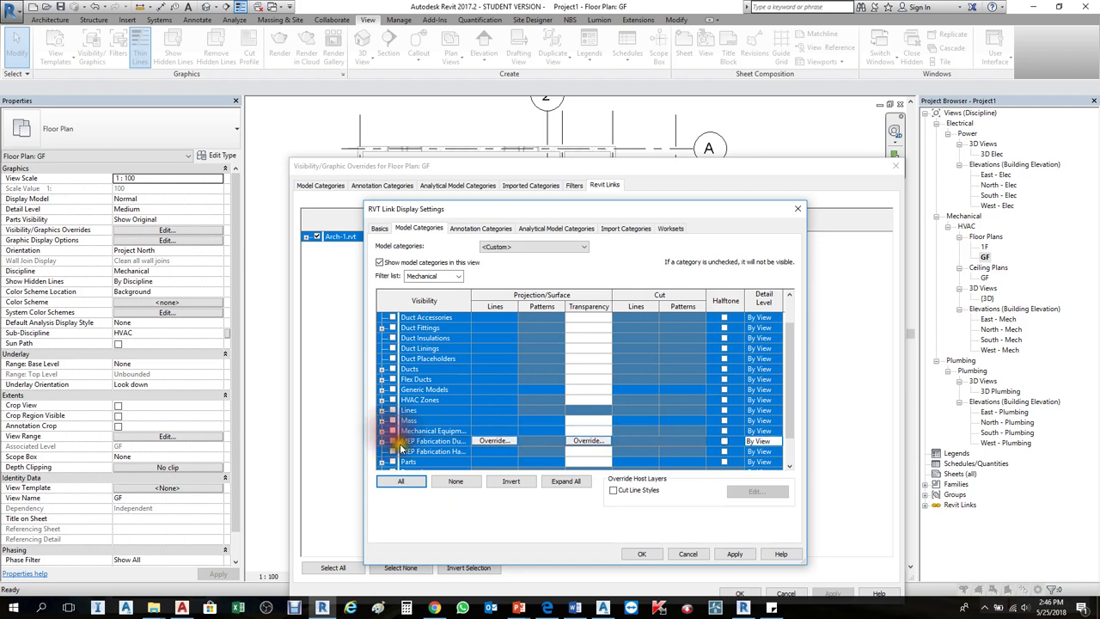
left_click(477, 421)
left_click(731, 553)
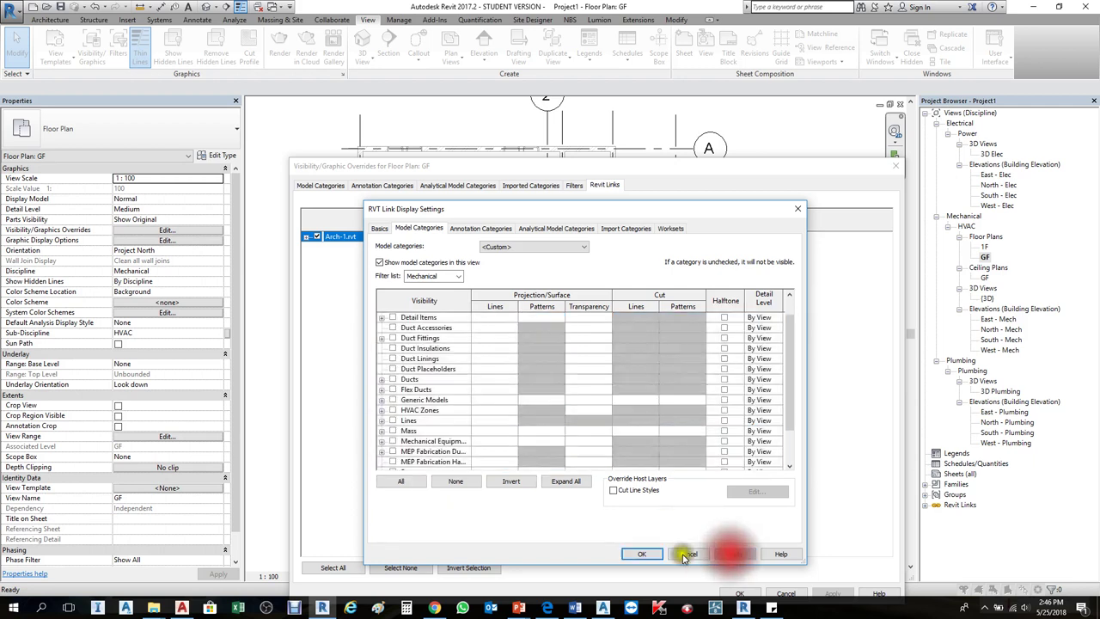
left_click(639, 554)
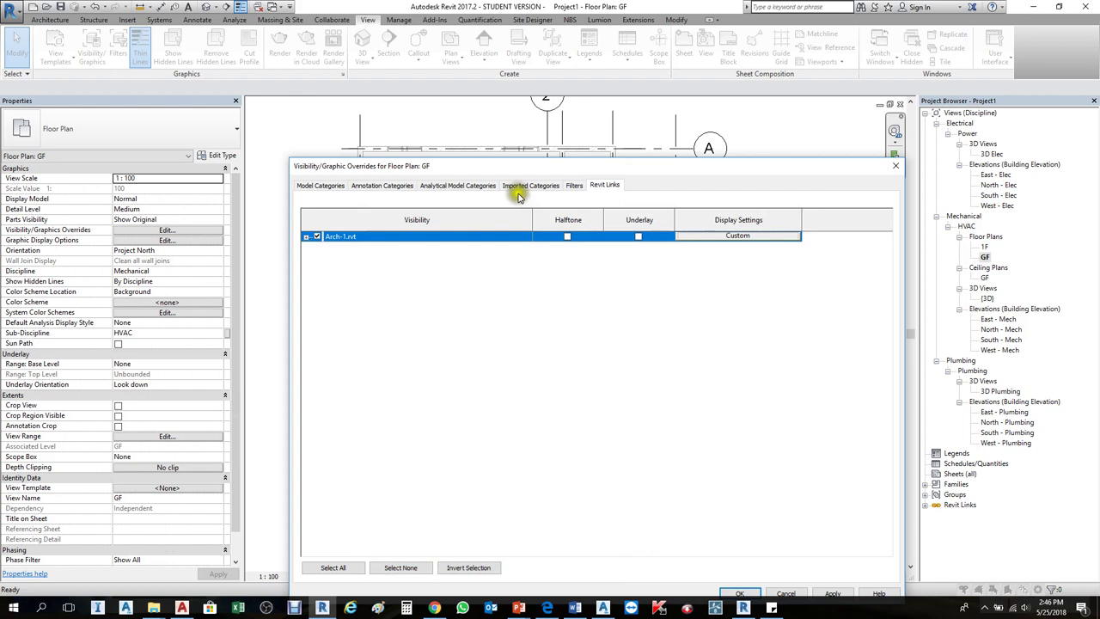
left_click_drag(621, 167, 603, 117)
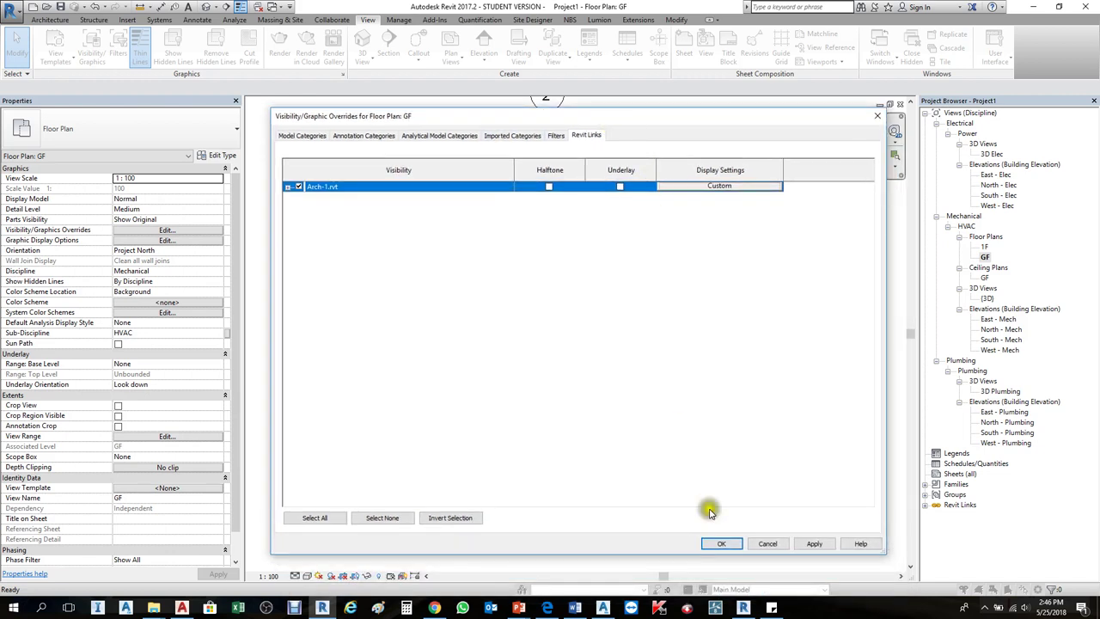
left_click(813, 544)
left_click(721, 543)
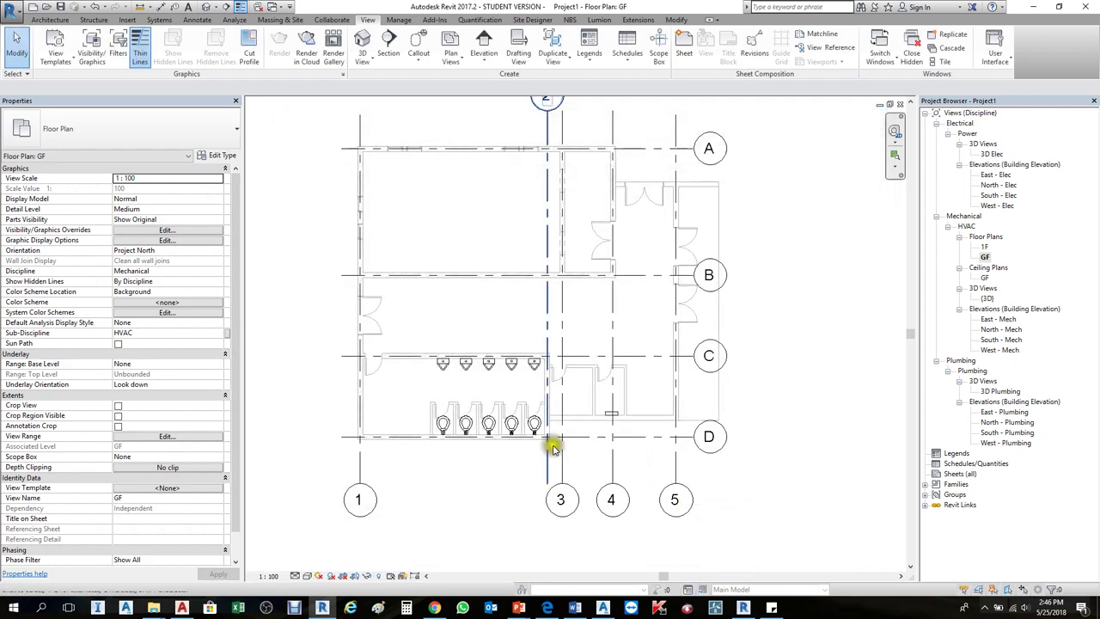
Turn off the Mechanical Equipment category in the GF floor plan's own visibility/graphics overrides and apply the change.
scroll(458, 417, "up", 2)
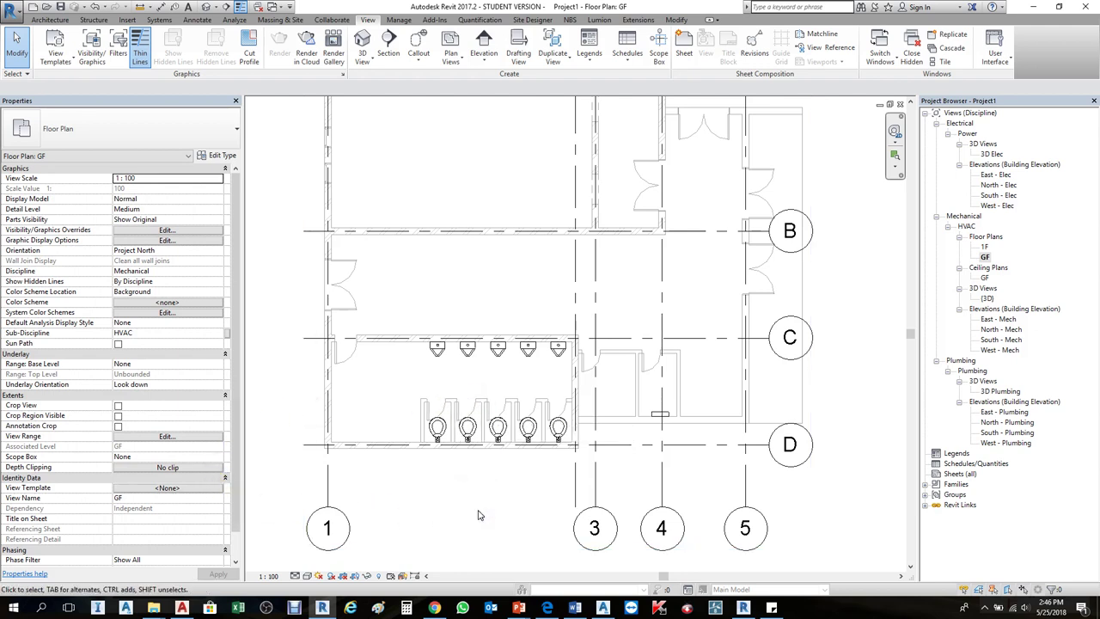
key("v")
key("v")
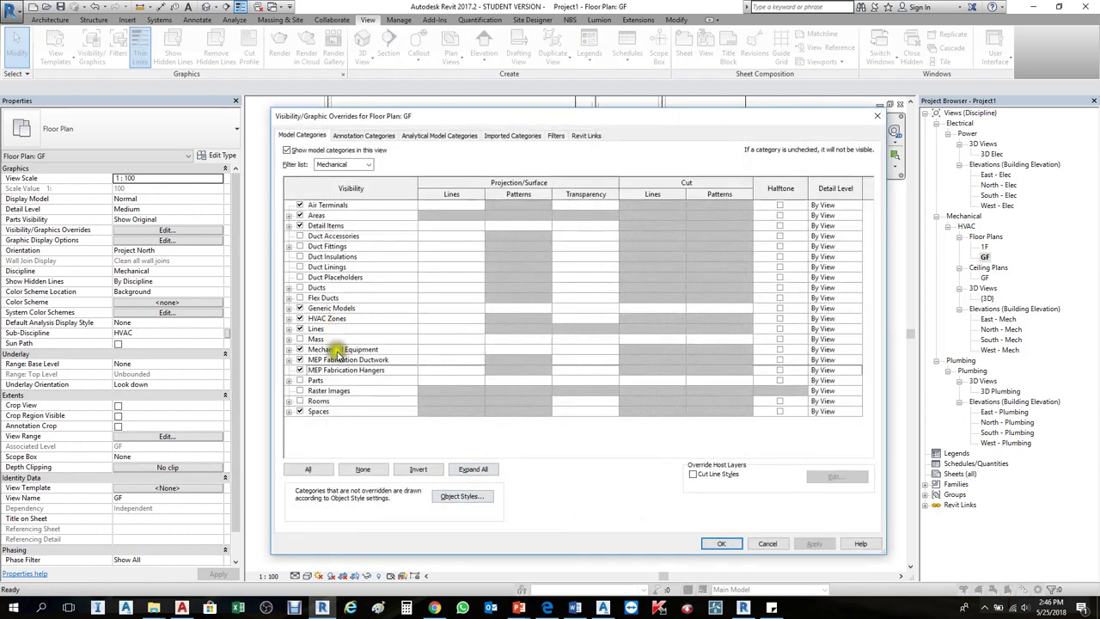
left_click(300, 350)
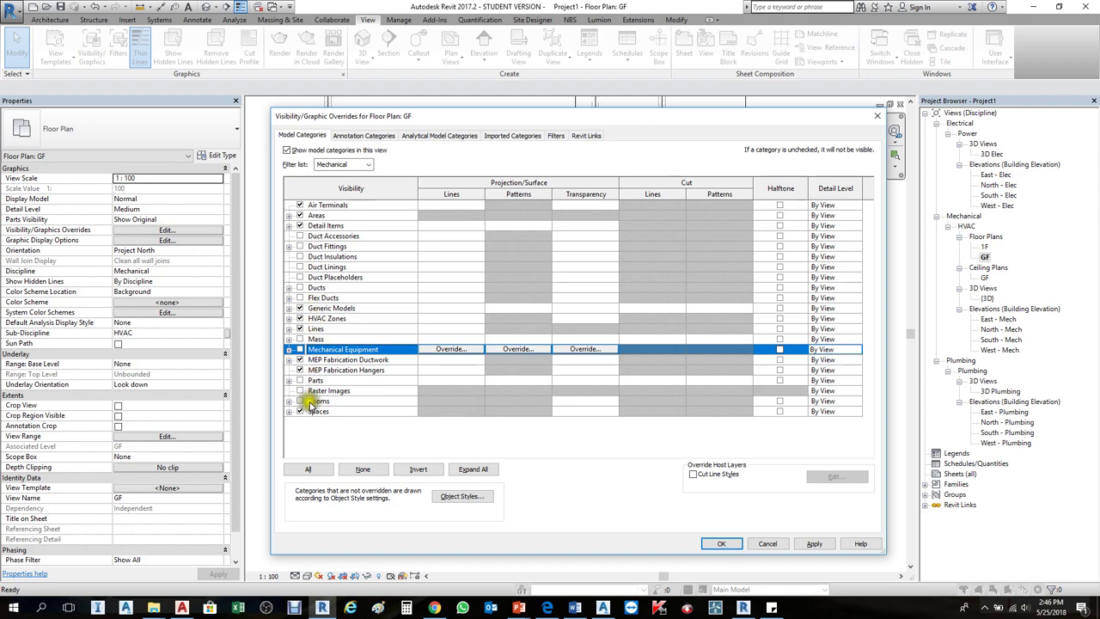
left_click(814, 543)
left_click(722, 544)
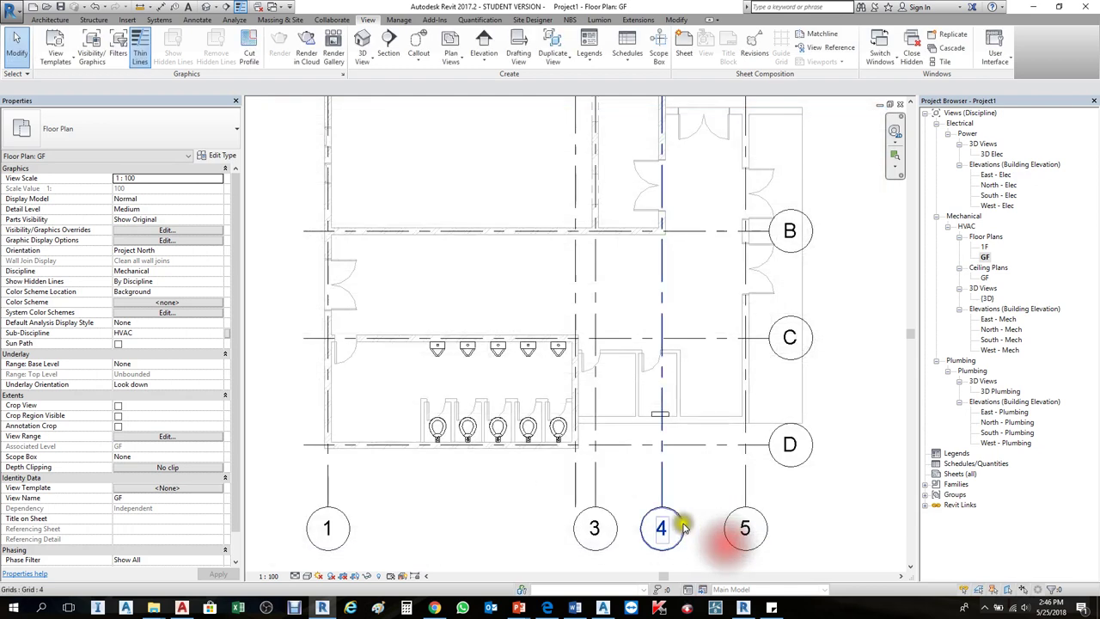
Inspect the toilet room fixtures in the GF plan by selecting a single water closet inside the link to identify its category.
scroll(560, 417, "down", 3)
scroll(559, 418, "up", 2)
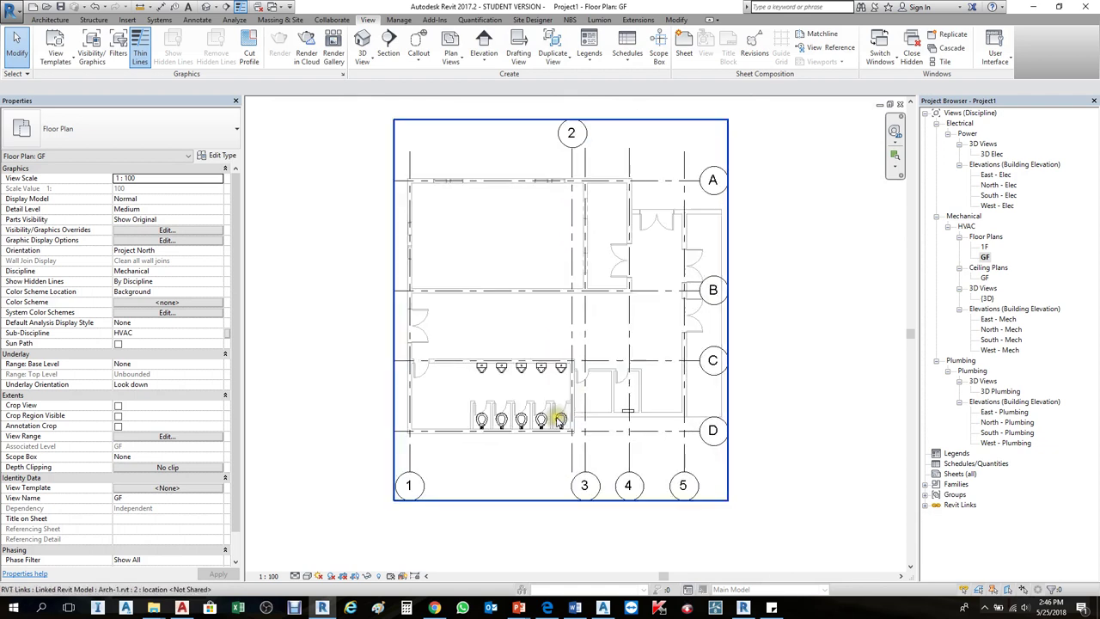
scroll(526, 417, "up", 3)
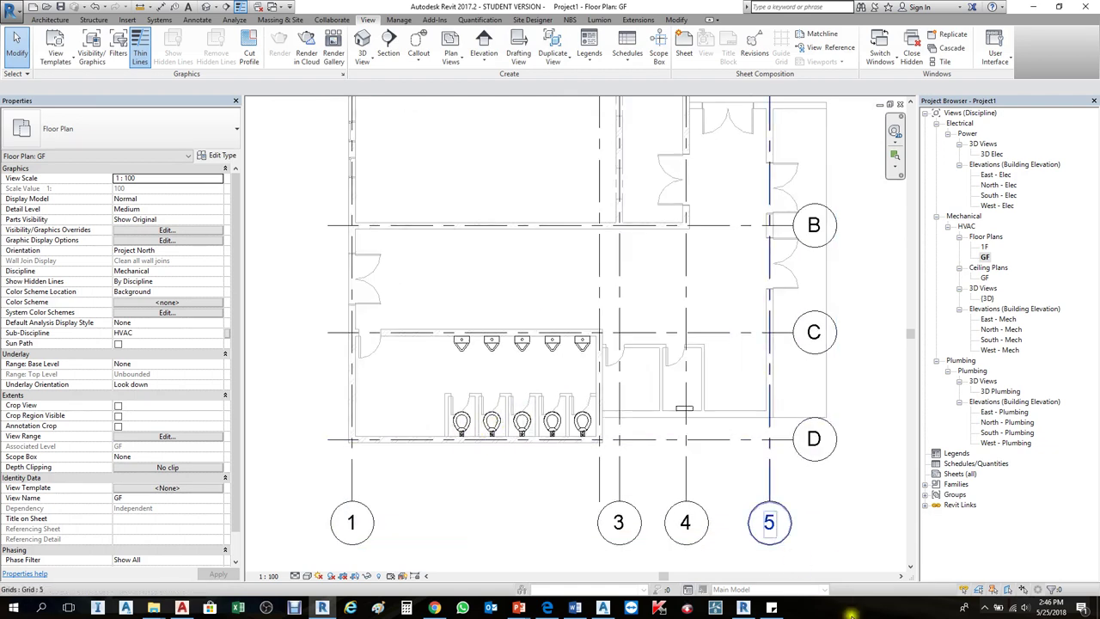
key("Tab")
left_click(465, 430)
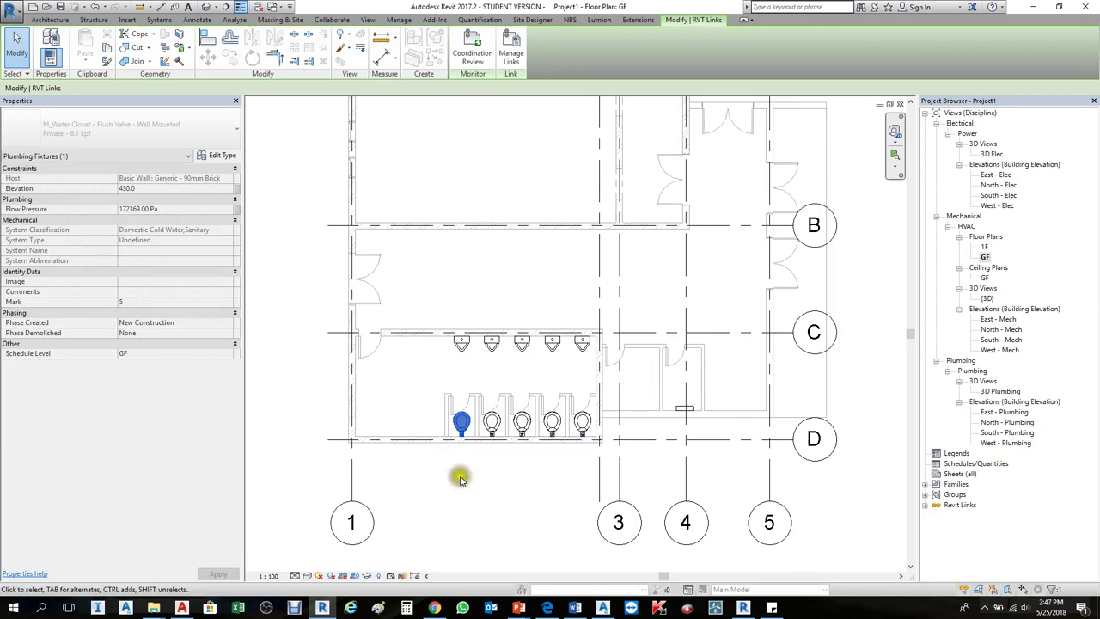
key("Escape")
scroll(550, 427, "down", 1)
scroll(617, 409, "up", 1)
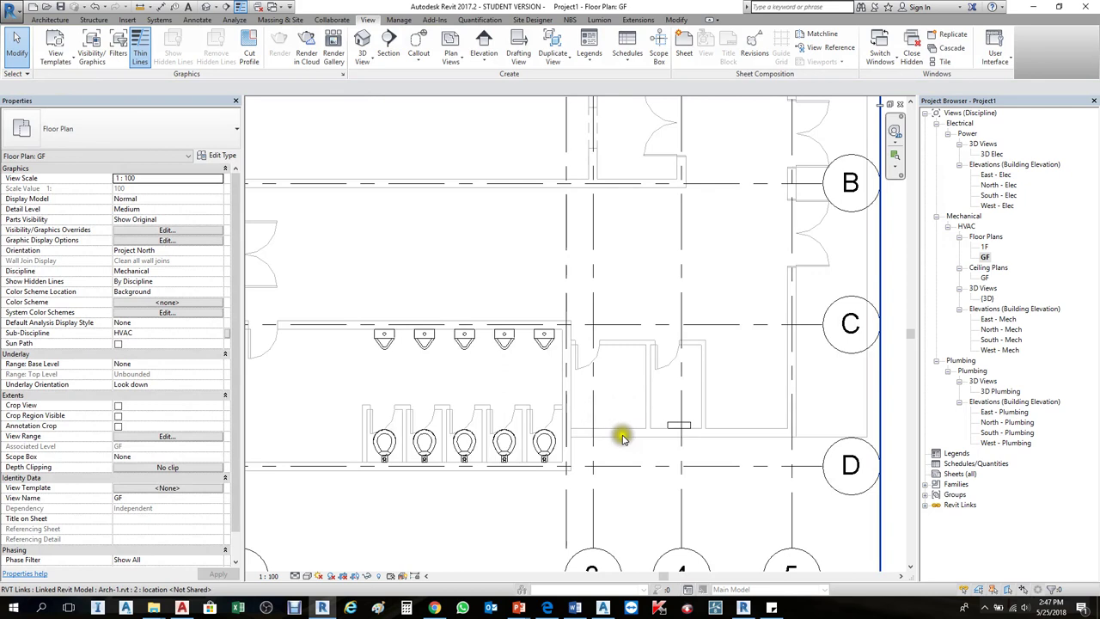
scroll(624, 421, "down", 2)
scroll(615, 430, "up", 2)
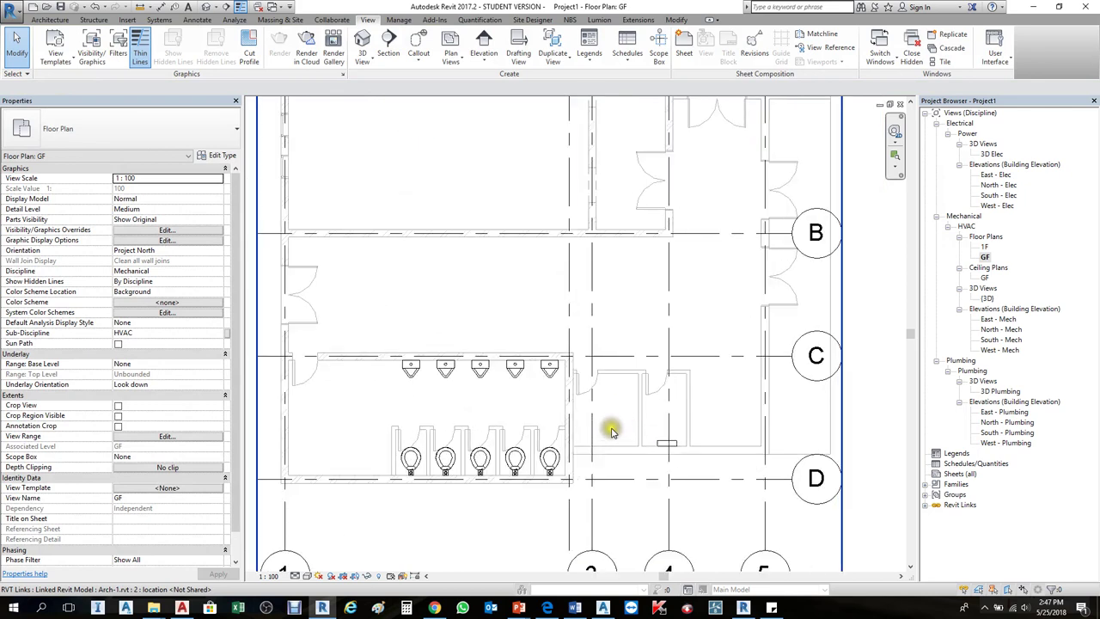
left_click(622, 436)
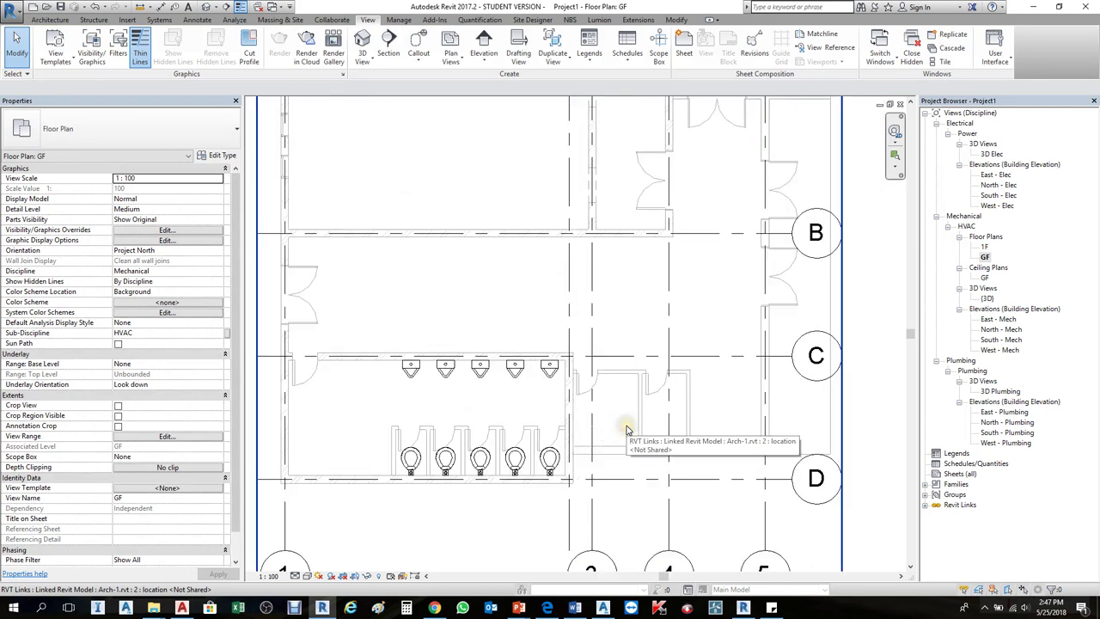
left_click(626, 428)
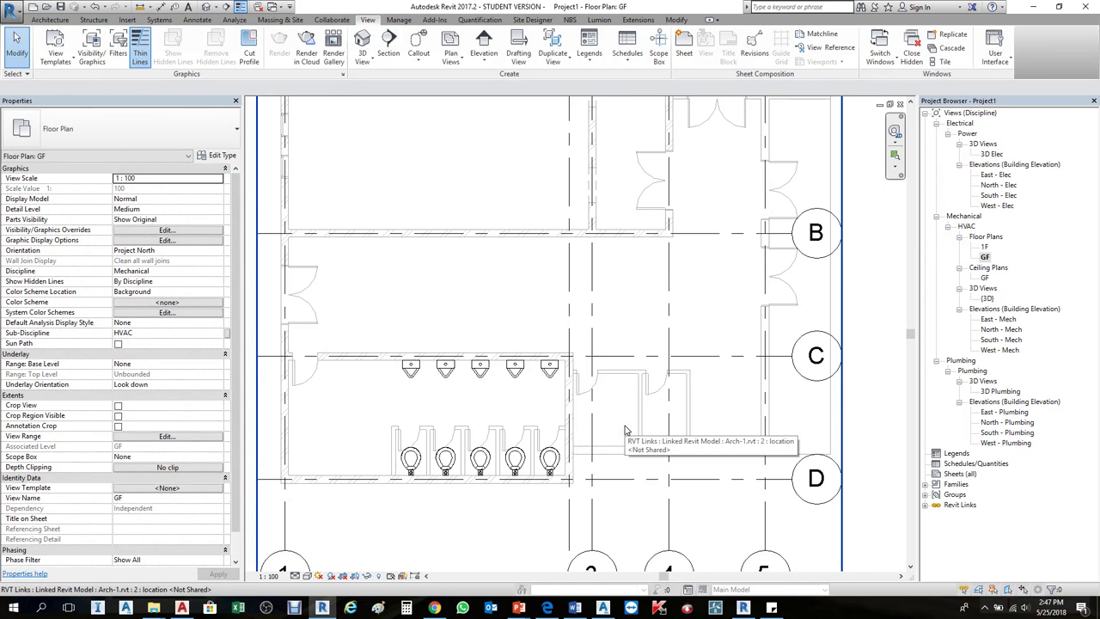
Reopen the Arch-1.rvt link's display settings for the GF floor plan and filter its custom model categories to Piping only.
key("v")
key("v")
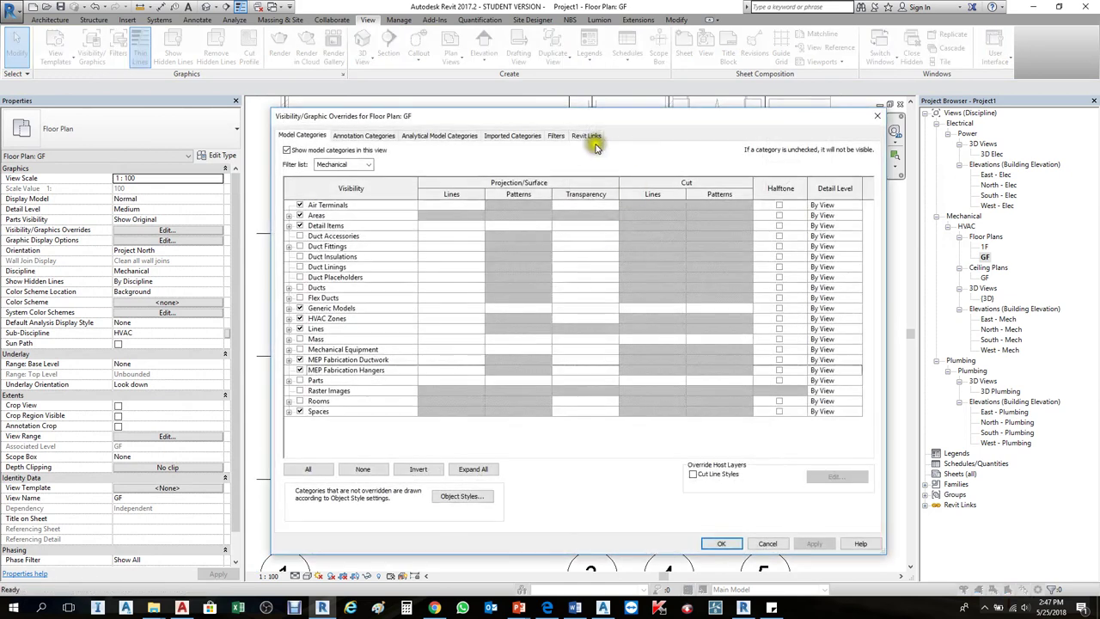
left_click(591, 137)
left_click(700, 187)
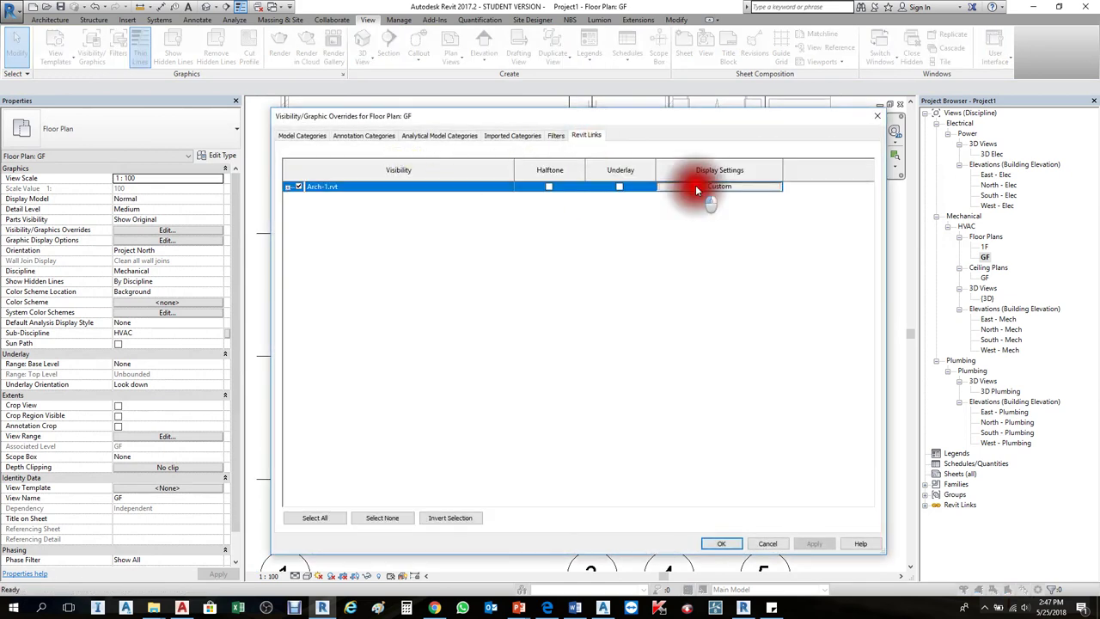
left_click(421, 231)
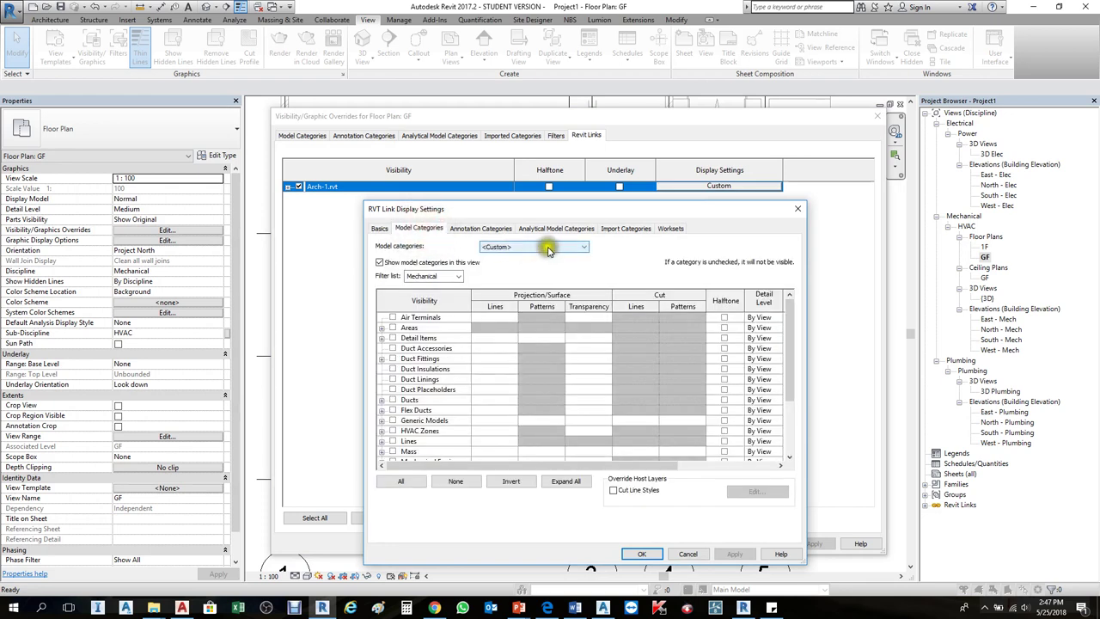
left_click(516, 247)
left_click(559, 246)
left_click(439, 276)
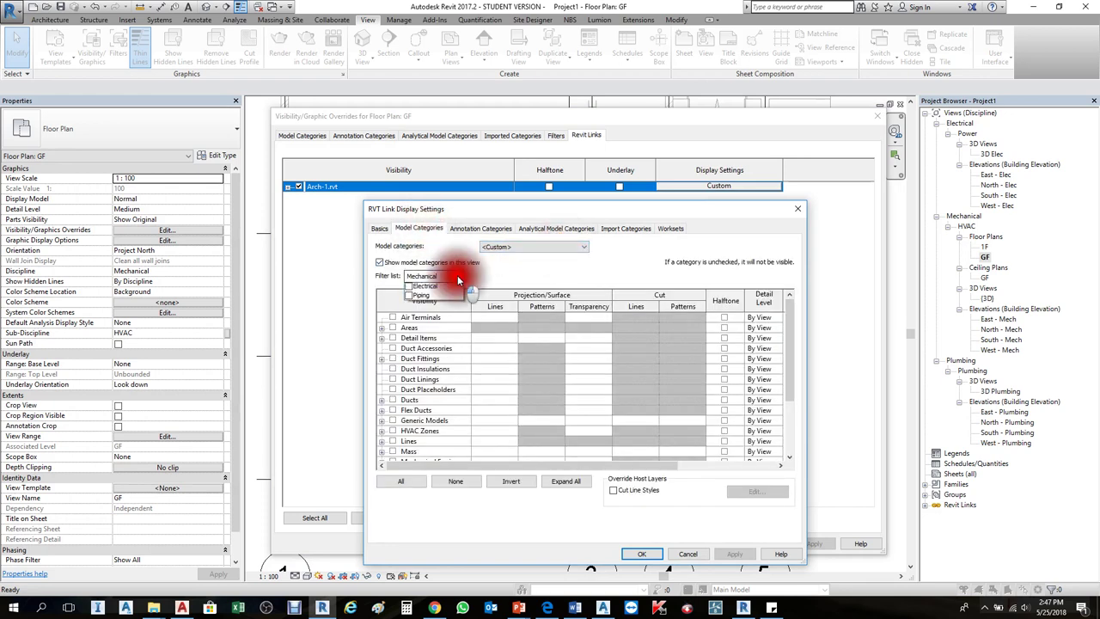
left_click(409, 324)
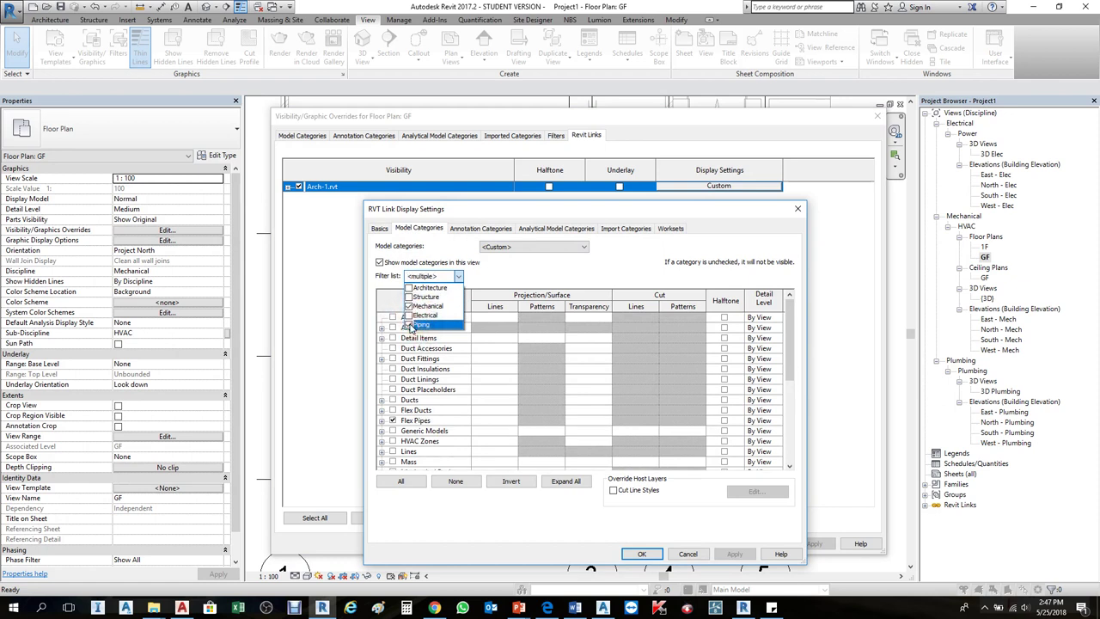
left_click(408, 306)
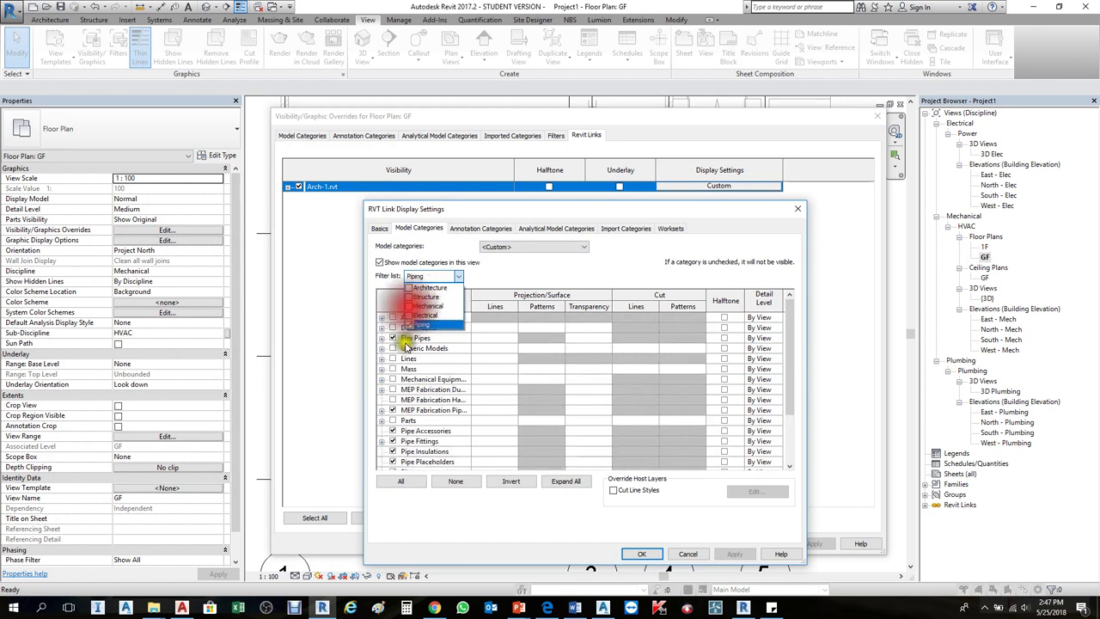
left_click(408, 404)
Turn off the Plumbing Fixtures category of the Arch-1.rvt link and apply the link display settings.
left_click(421, 441)
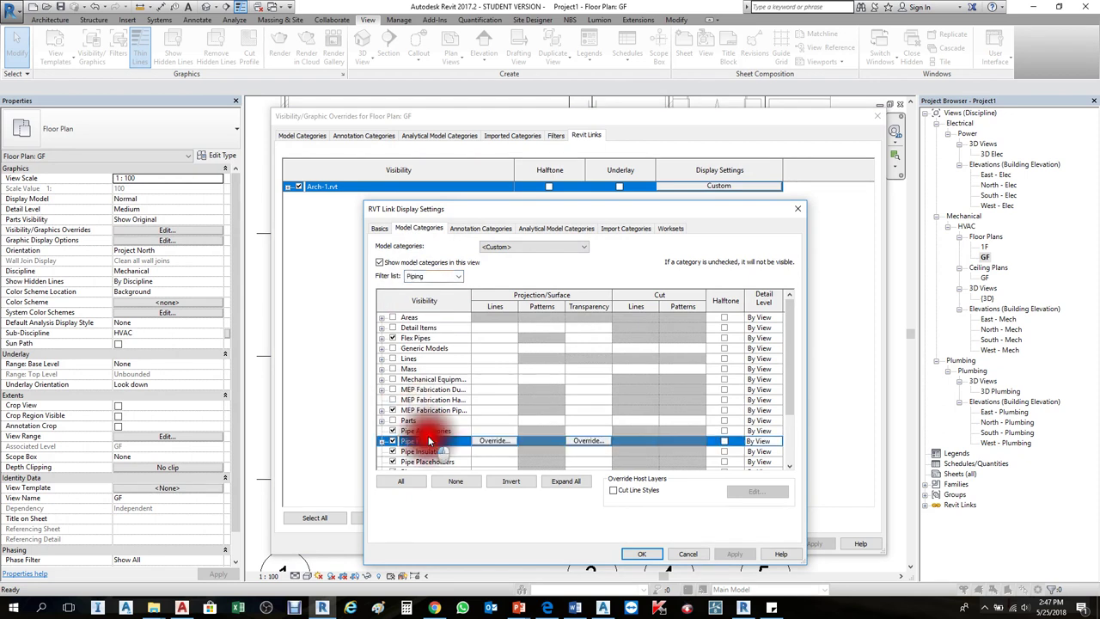
scroll(413, 444, "down", 2)
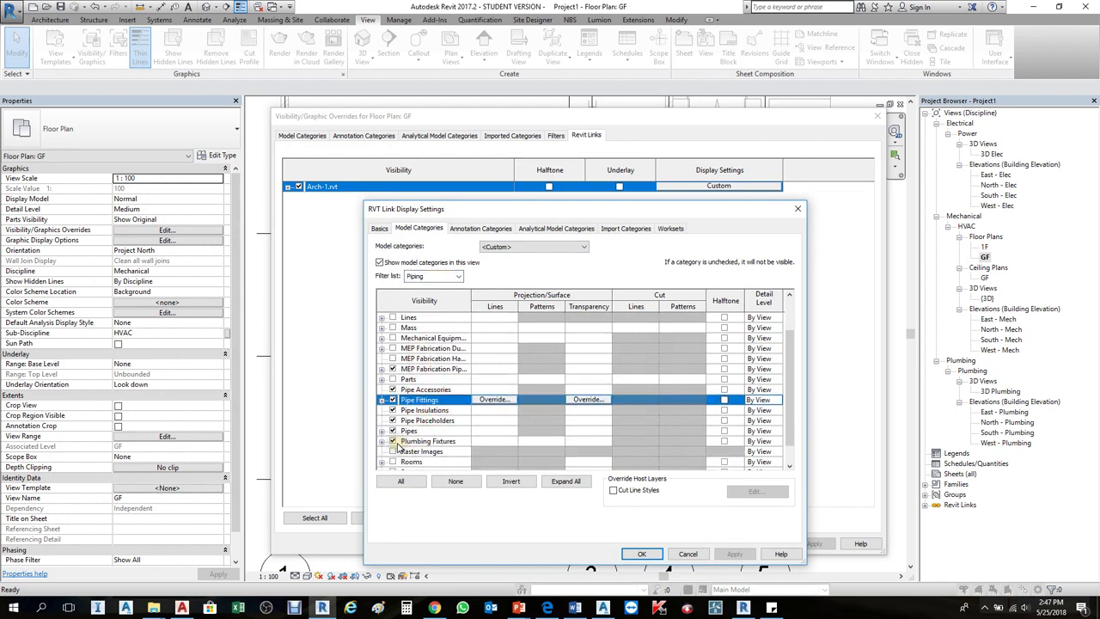
left_click(395, 442)
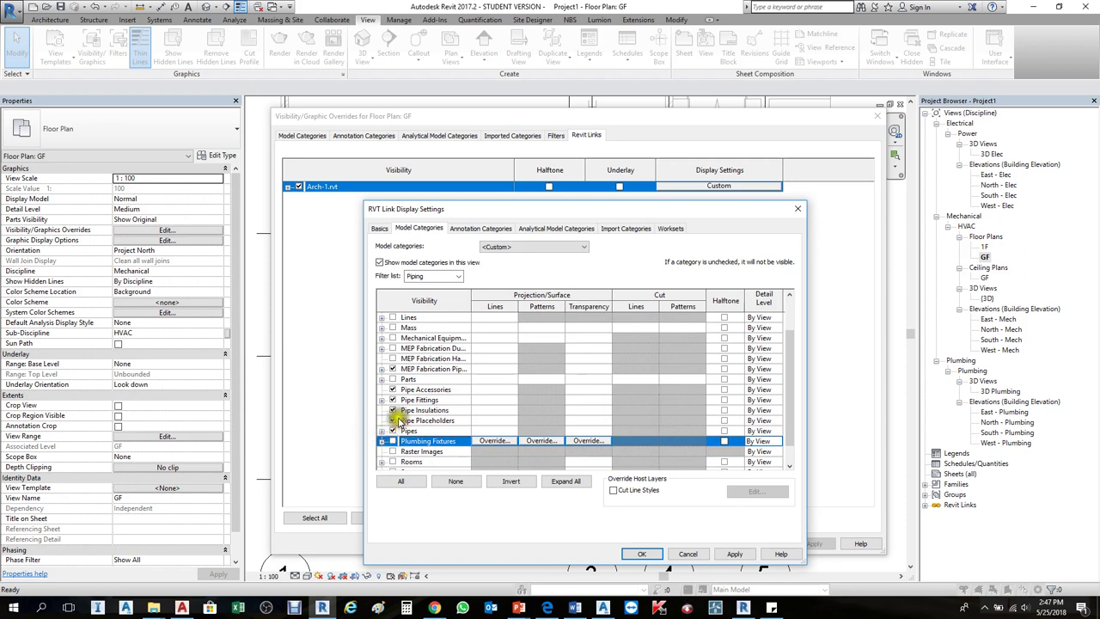
scroll(412, 453, "down", 2)
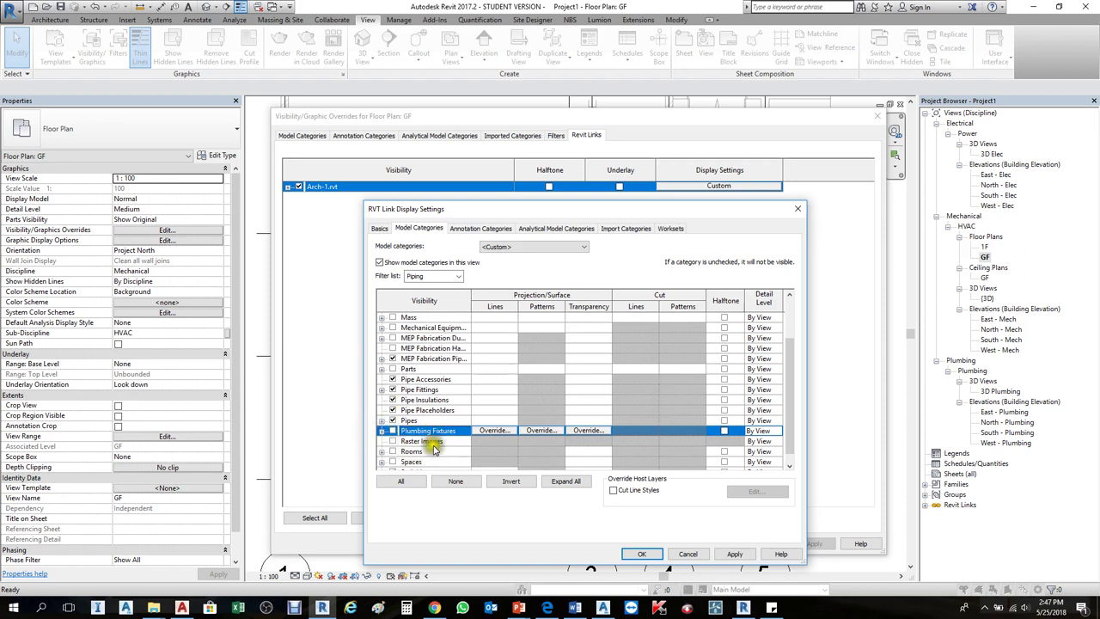
scroll(407, 436, "up", 2)
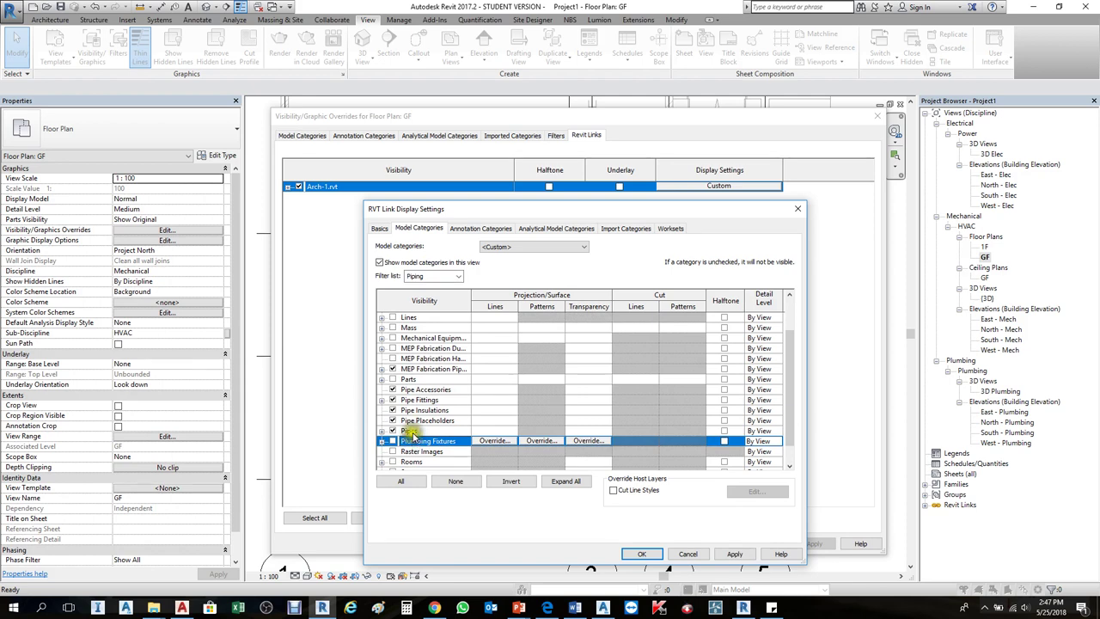
left_click(735, 554)
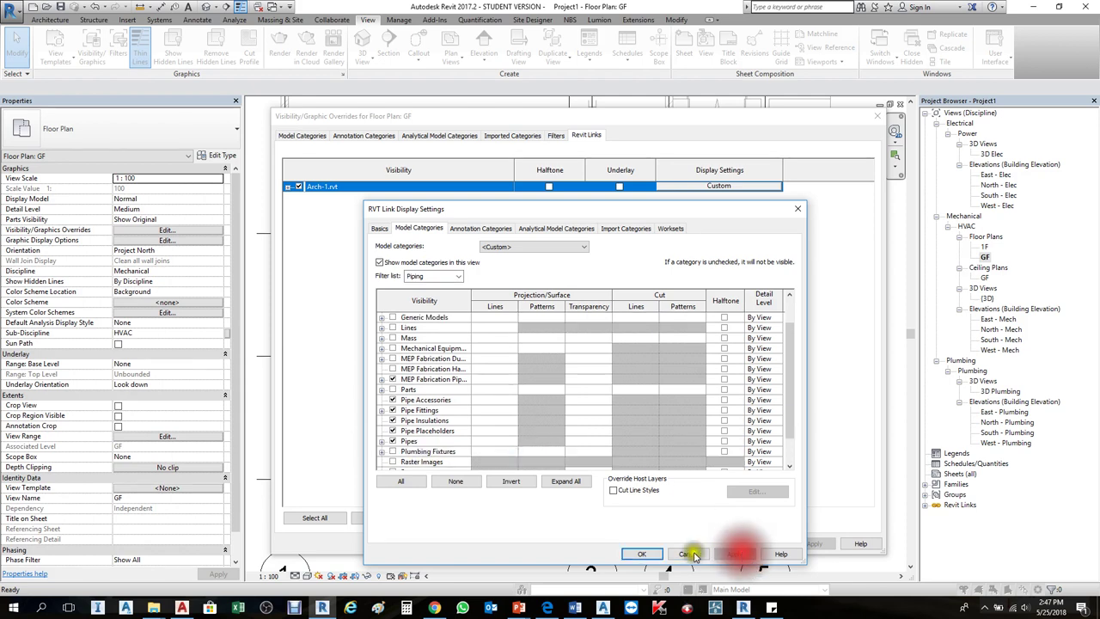
Confirm the Arch-1.rvt link display settings and the GF floor plan's visibility/graphics overrides.
left_click(645, 554)
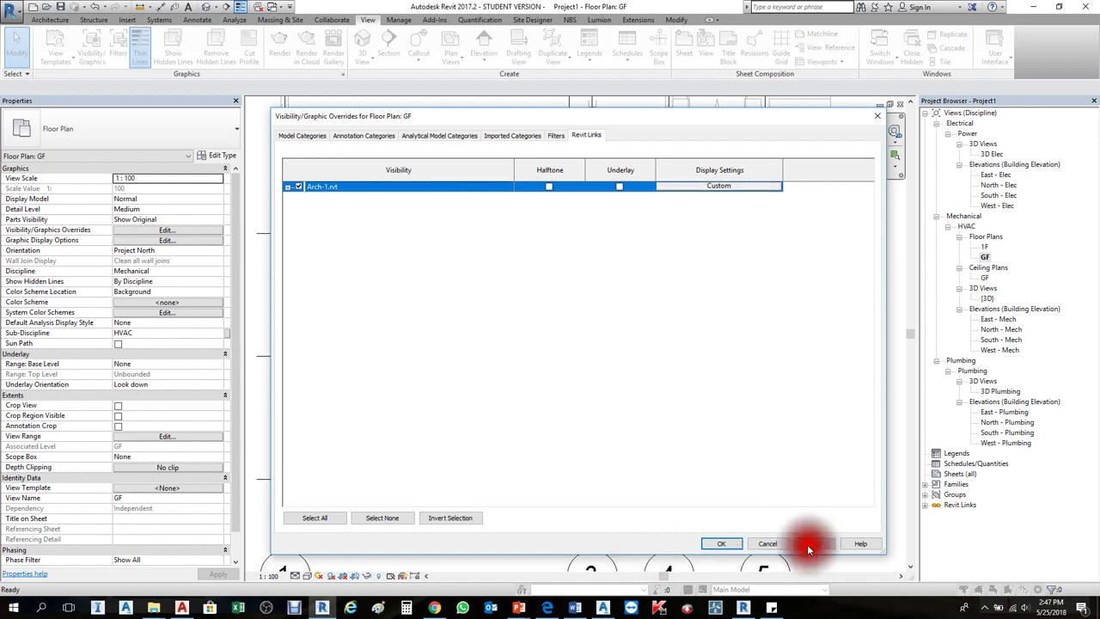
left_click(715, 543)
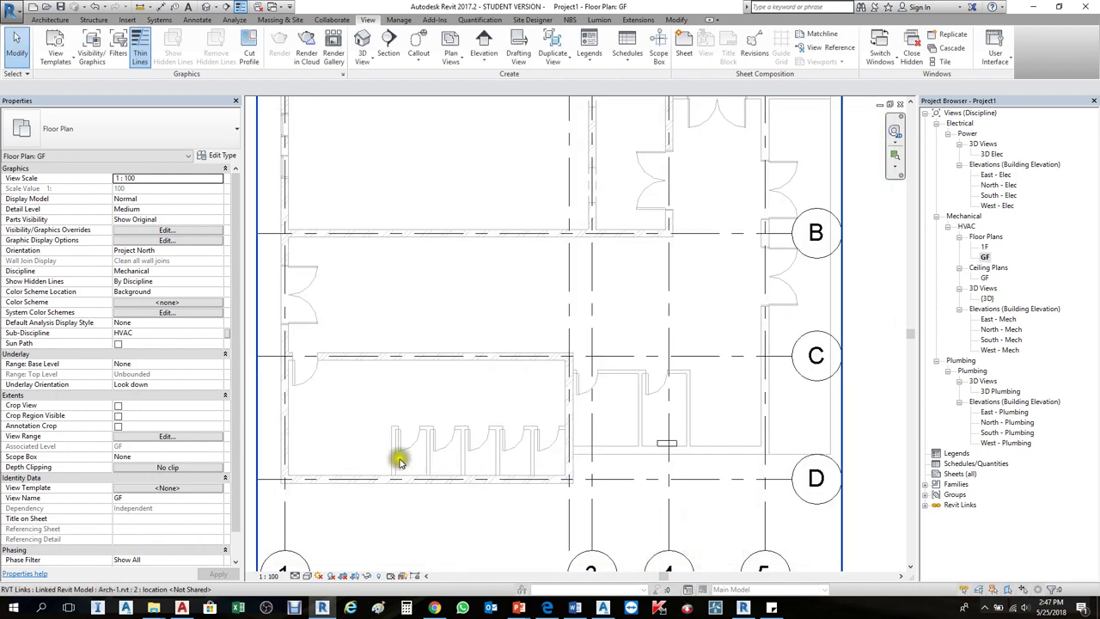
scroll(790, 395, "down", 2)
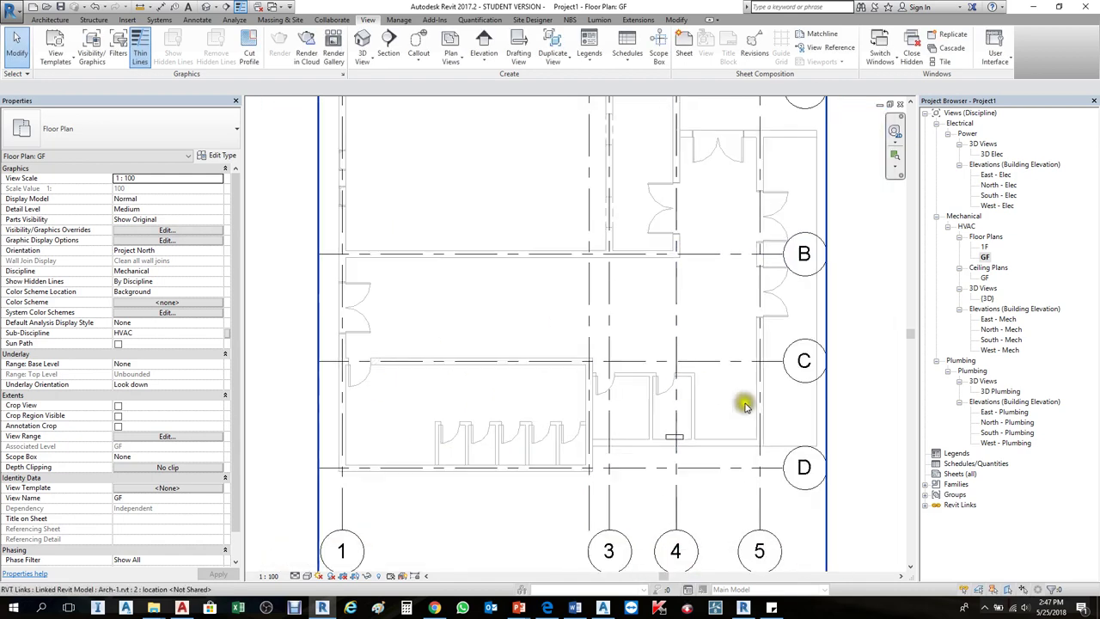
Select only the small rectangular element on grid 4 inside the link and inspect its properties to identify its category.
scroll(713, 436, "up", 2)
scroll(679, 434, "up", 3)
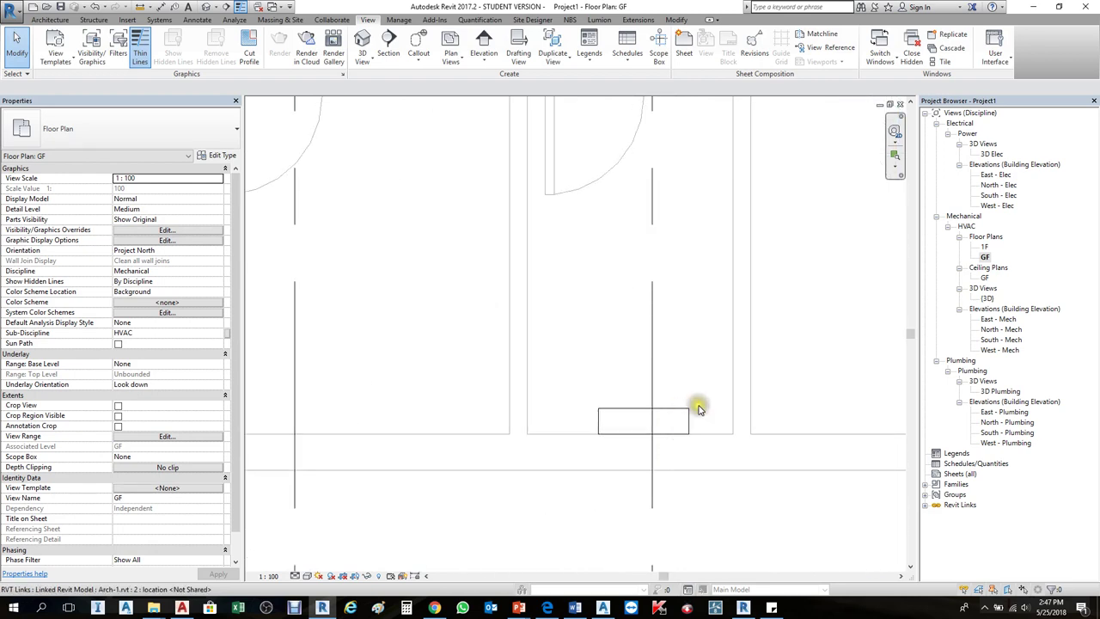
left_click(570, 370)
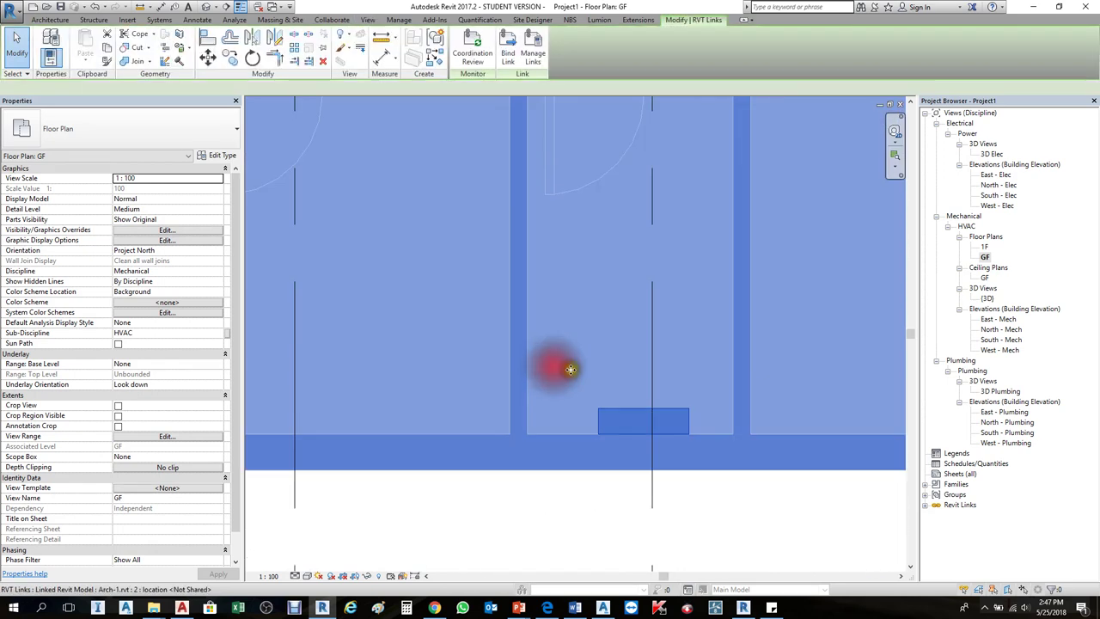
key("Escape")
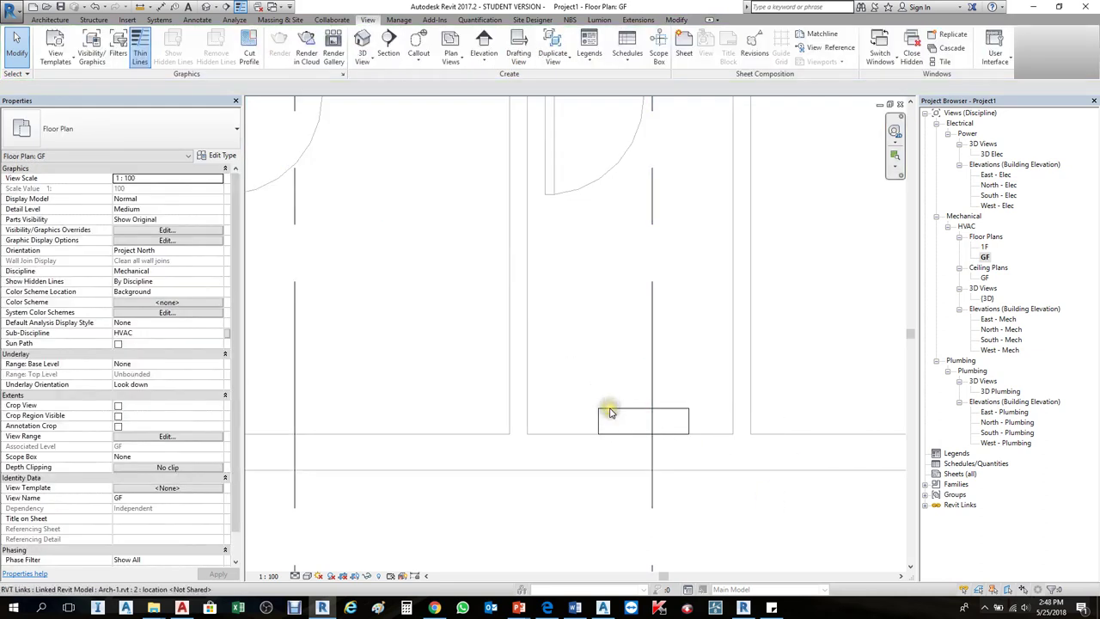
scroll(608, 414, "down", 4)
scroll(612, 422, "up", 3)
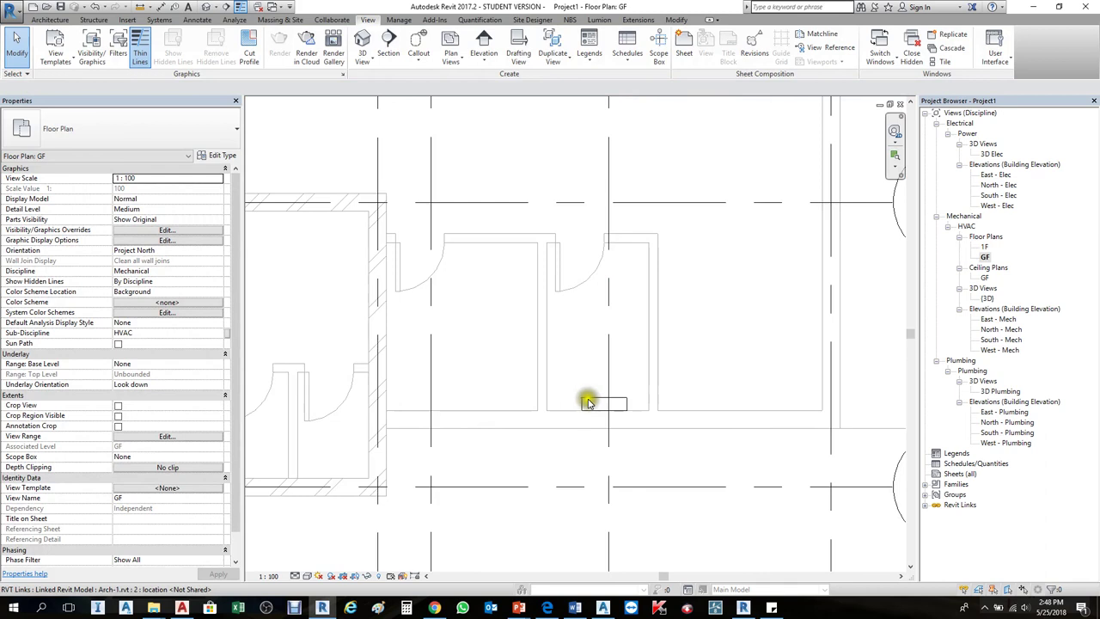
left_click(588, 402)
key("Escape")
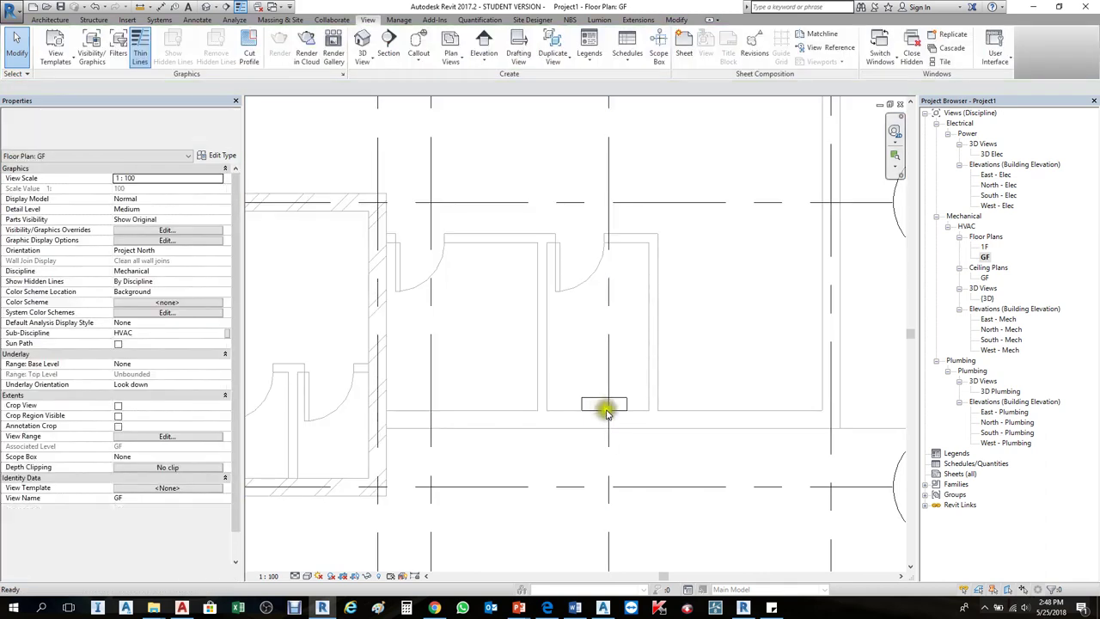
scroll(605, 413, "up", 1)
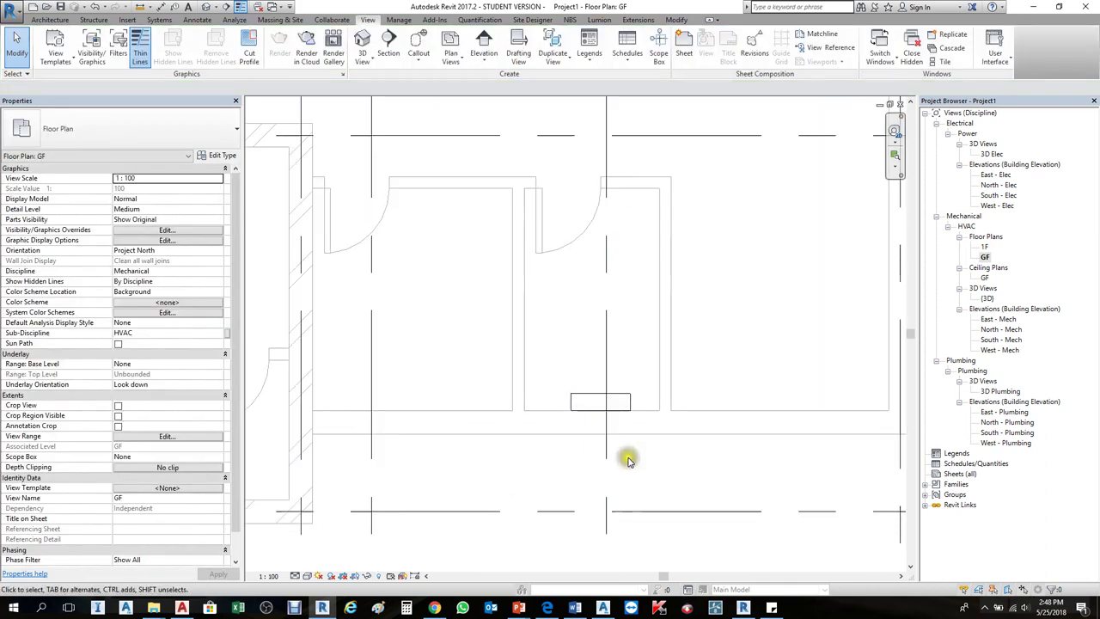
left_click(585, 401)
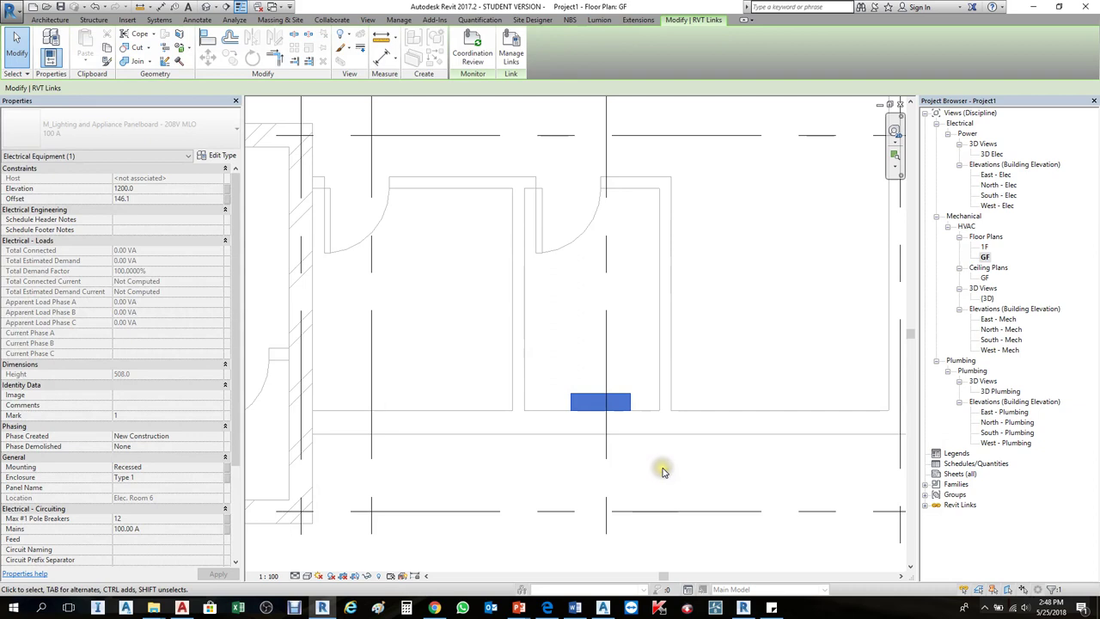
left_click(662, 470)
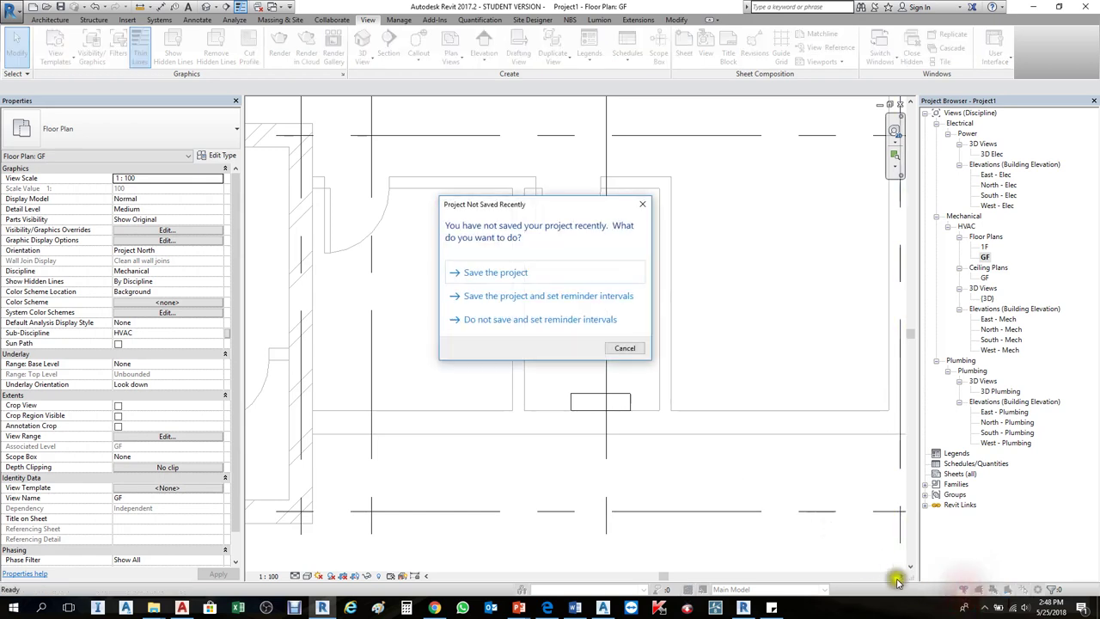
Dismiss the save reminder, then test selecting the whole Arch-1.rvt link before disabling the selection of links.
left_click(625, 347)
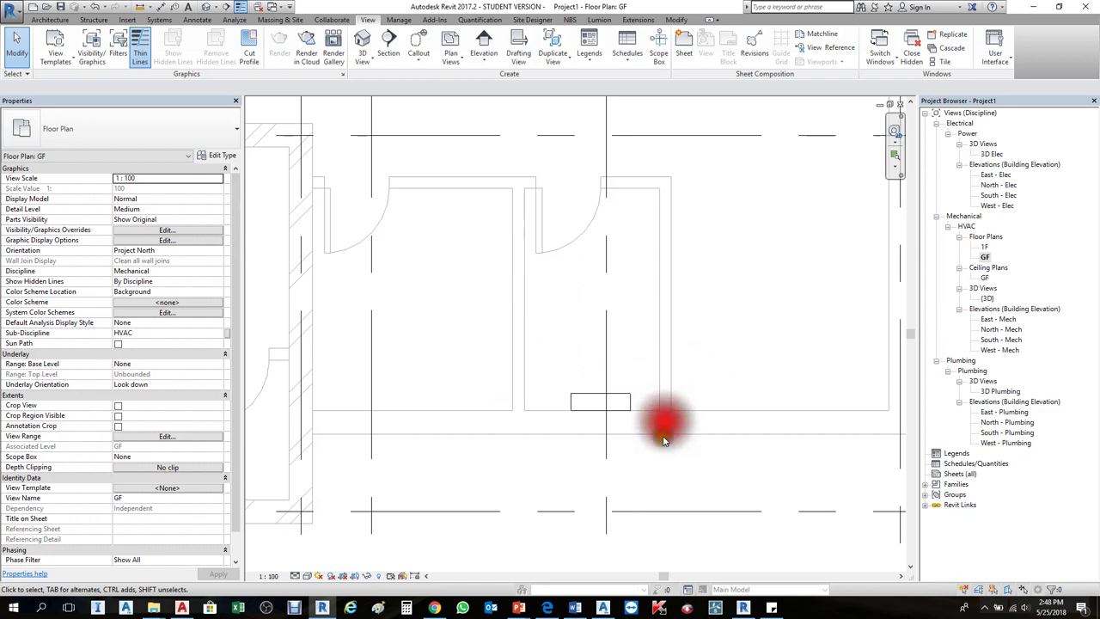
left_click(966, 589)
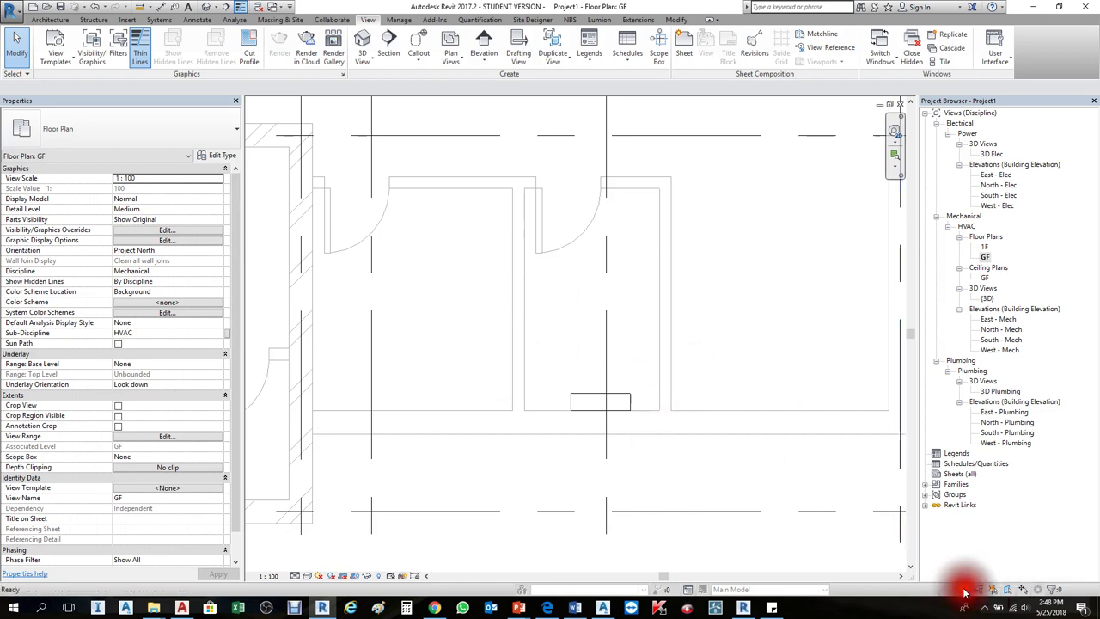
left_click(666, 411)
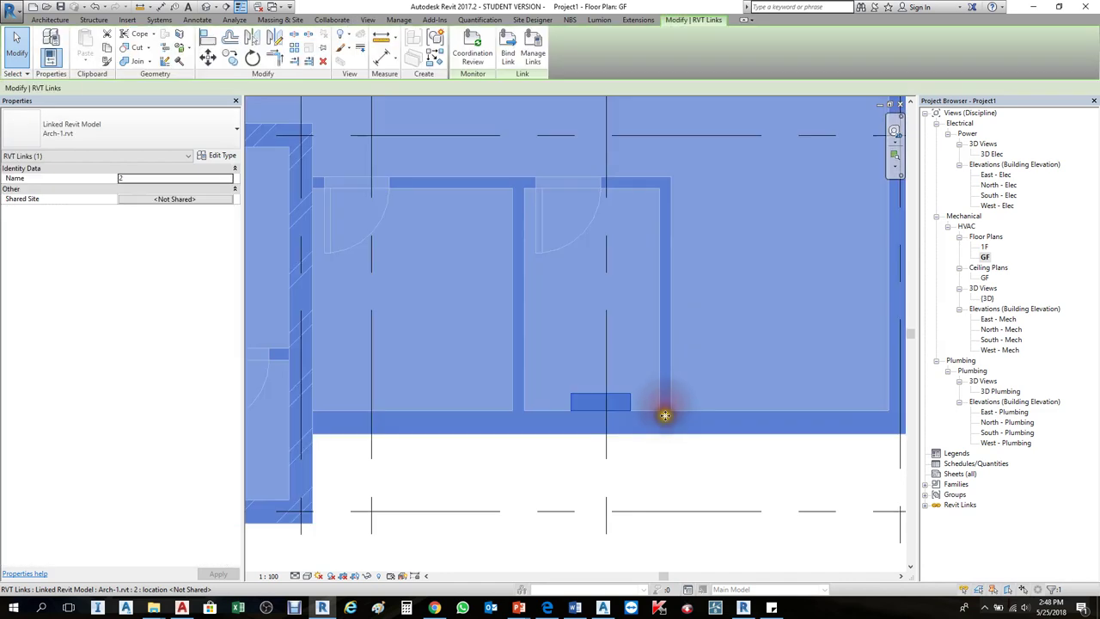
left_click(666, 462)
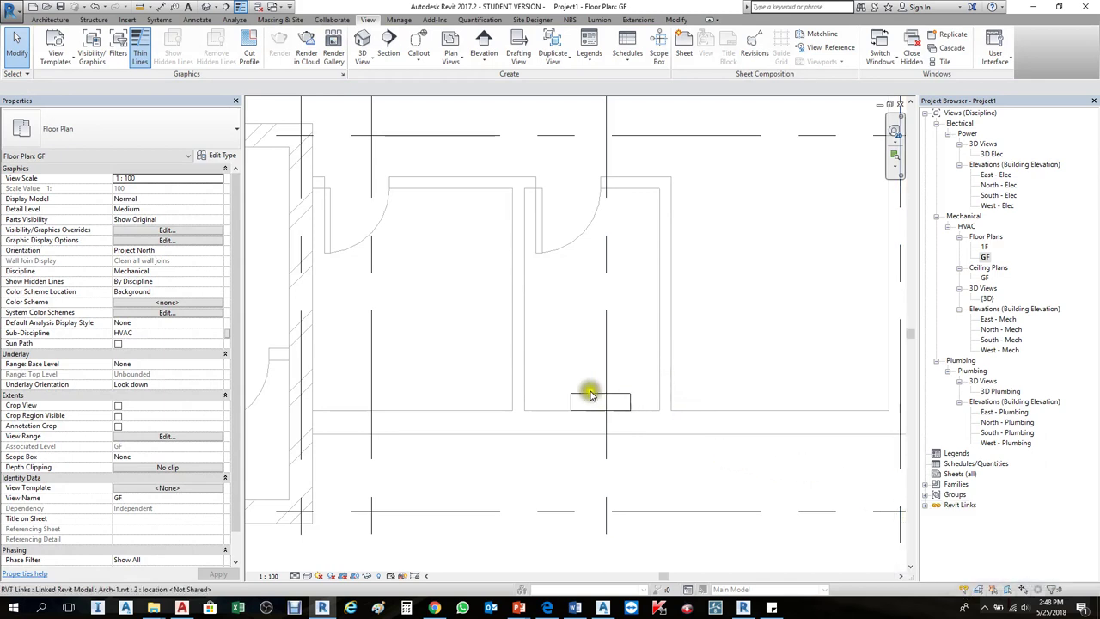
left_click(637, 384)
left_click(657, 455)
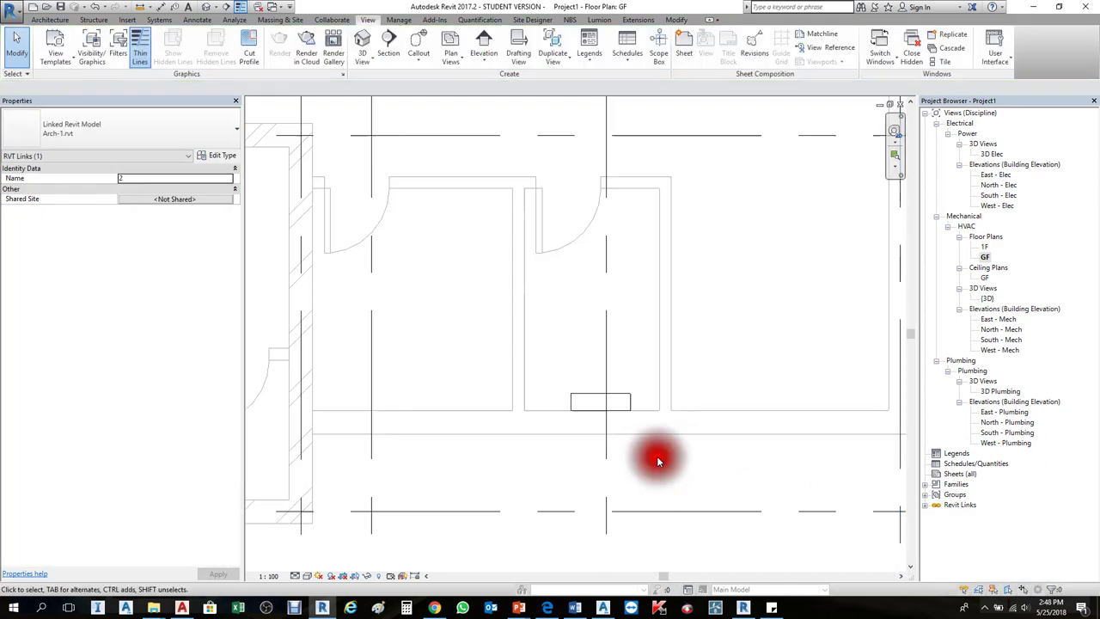
left_click(964, 592)
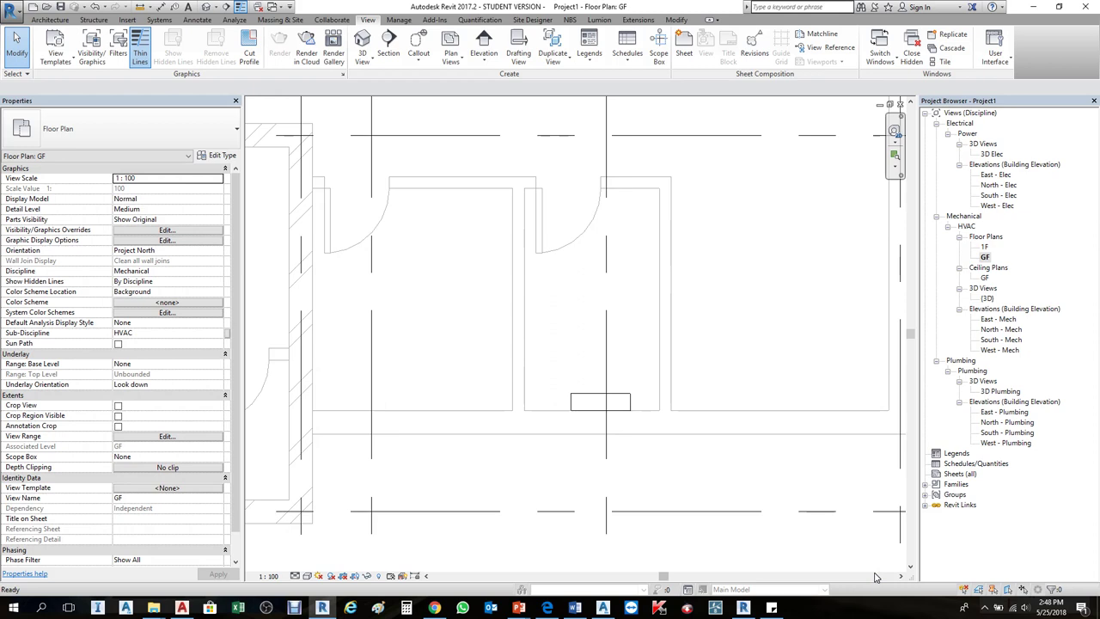
Open the GF floor plan's visibility/graphics overrides and add Electrical to the model category filter alongside Piping.
scroll(486, 318, "down", 5)
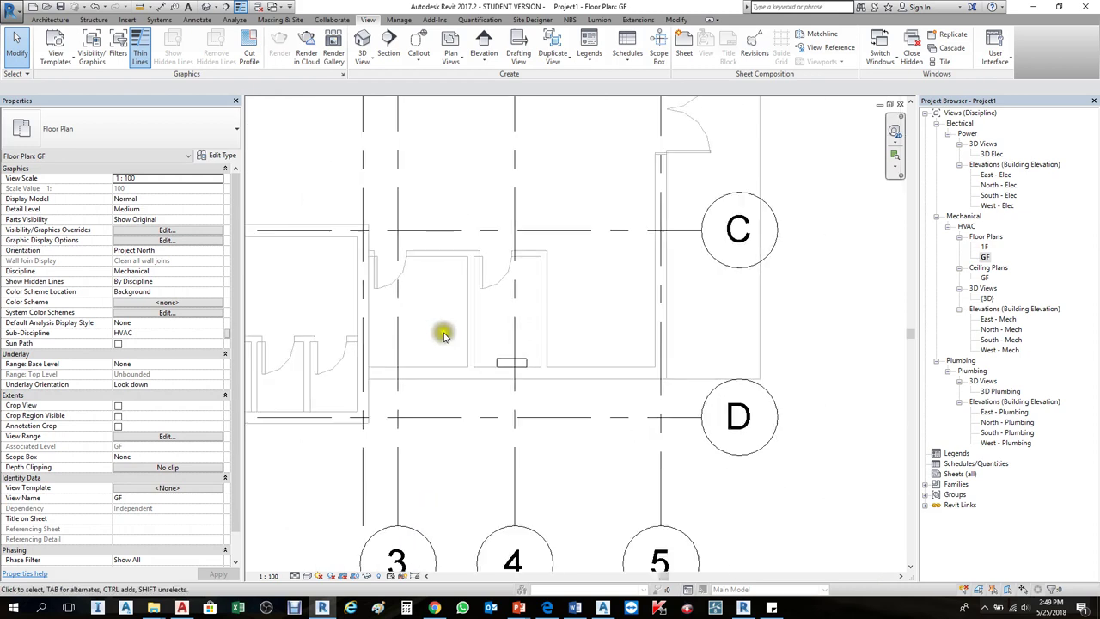
scroll(487, 359, "up", 2)
scroll(486, 353, "up", 2)
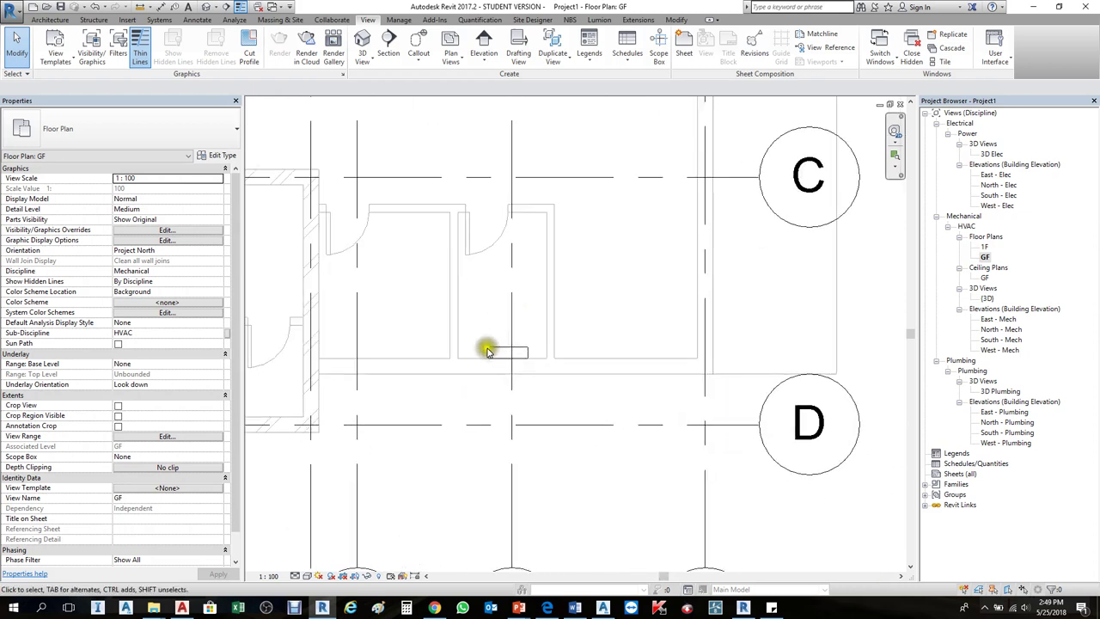
left_click(497, 350)
key("v")
key("v")
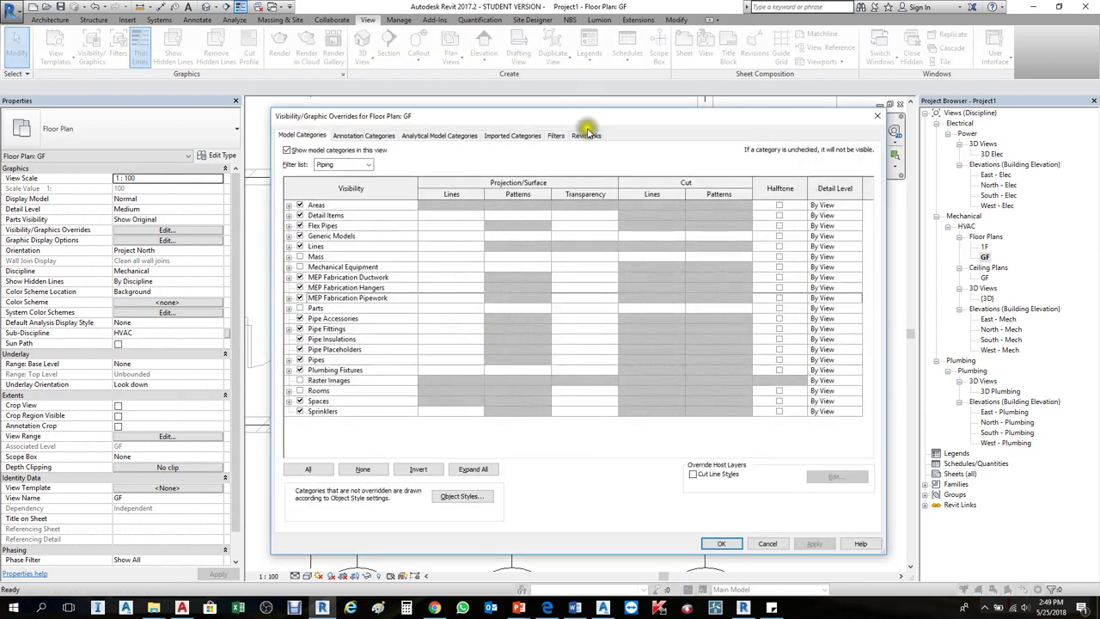
left_click(587, 138)
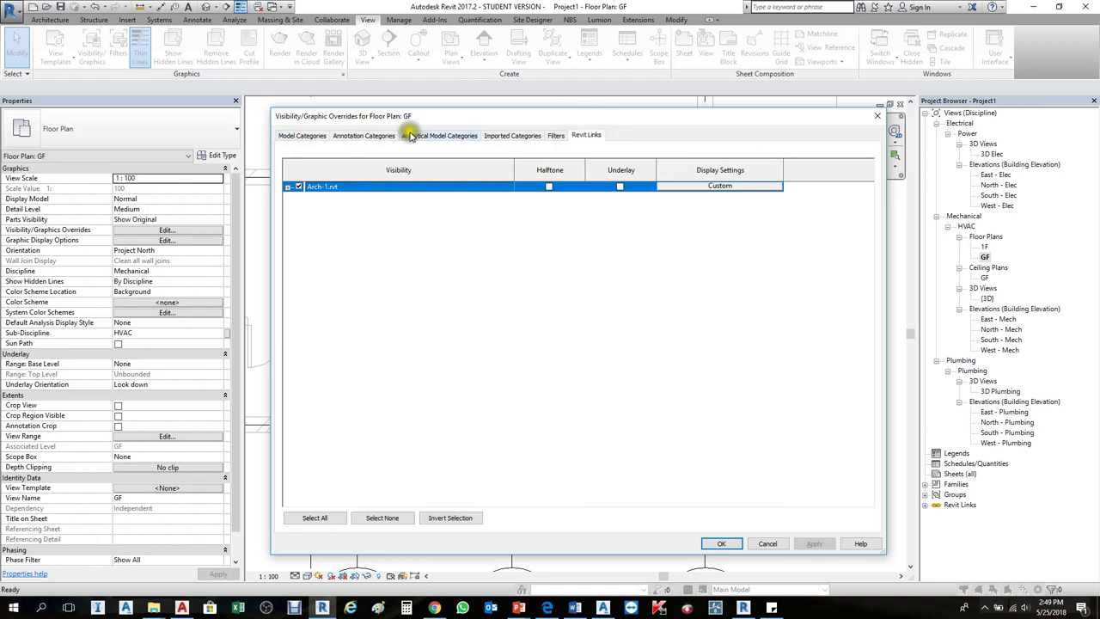
left_click(302, 136)
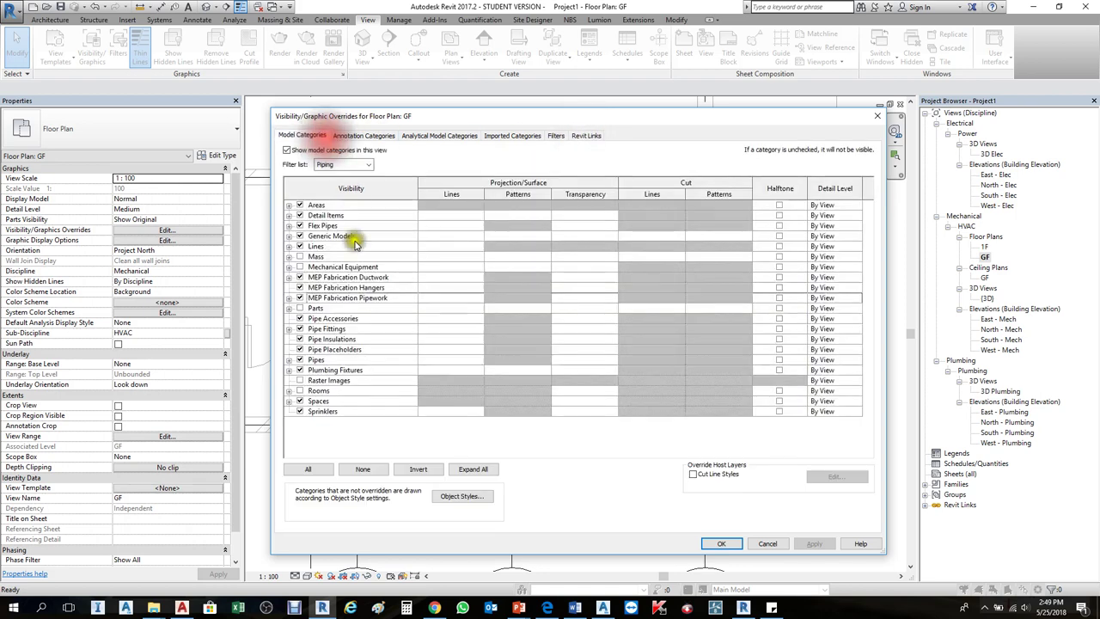
left_click(368, 165)
left_click(320, 203)
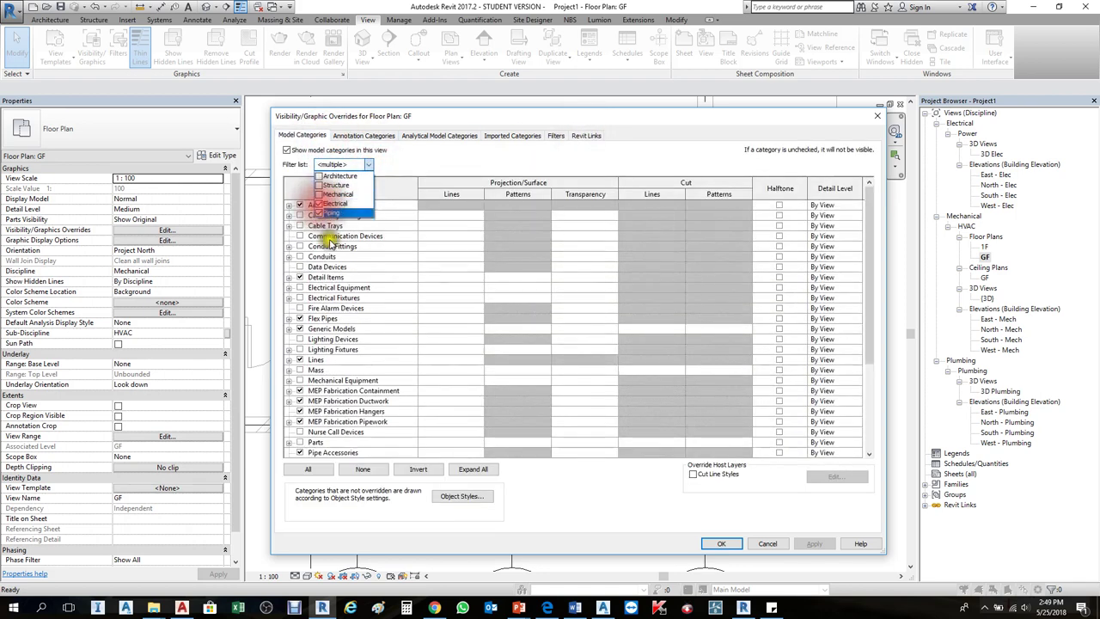
Check the host visibility of the Electrical Equipment category against the panelboard shown in the GF plan.
left_click(314, 328)
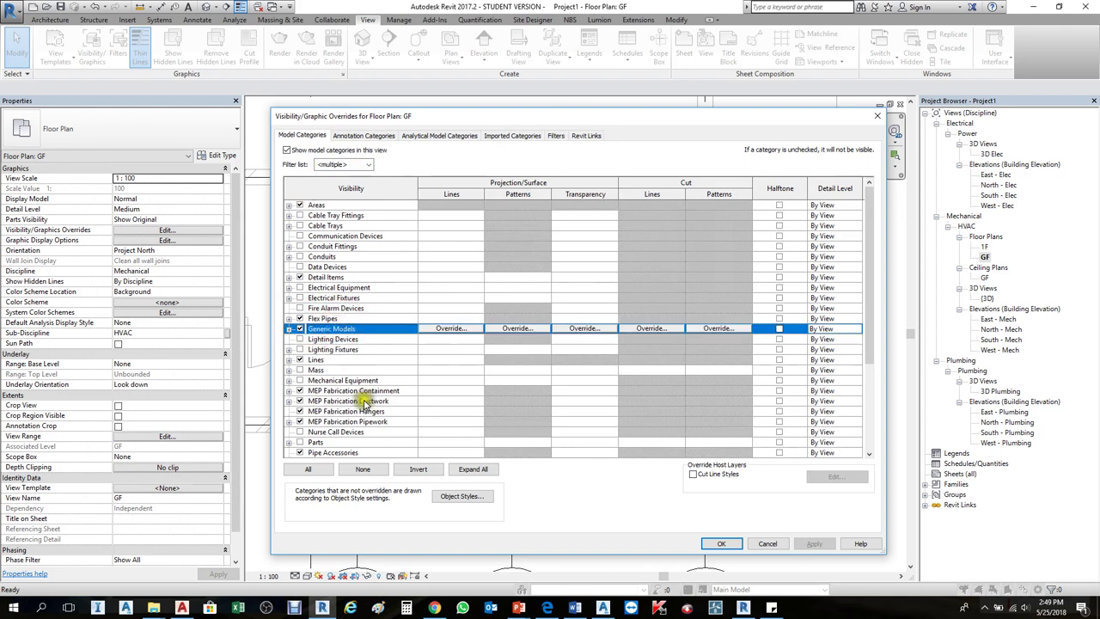
key("Up")
key("Up")
key("Up")
key("Up")
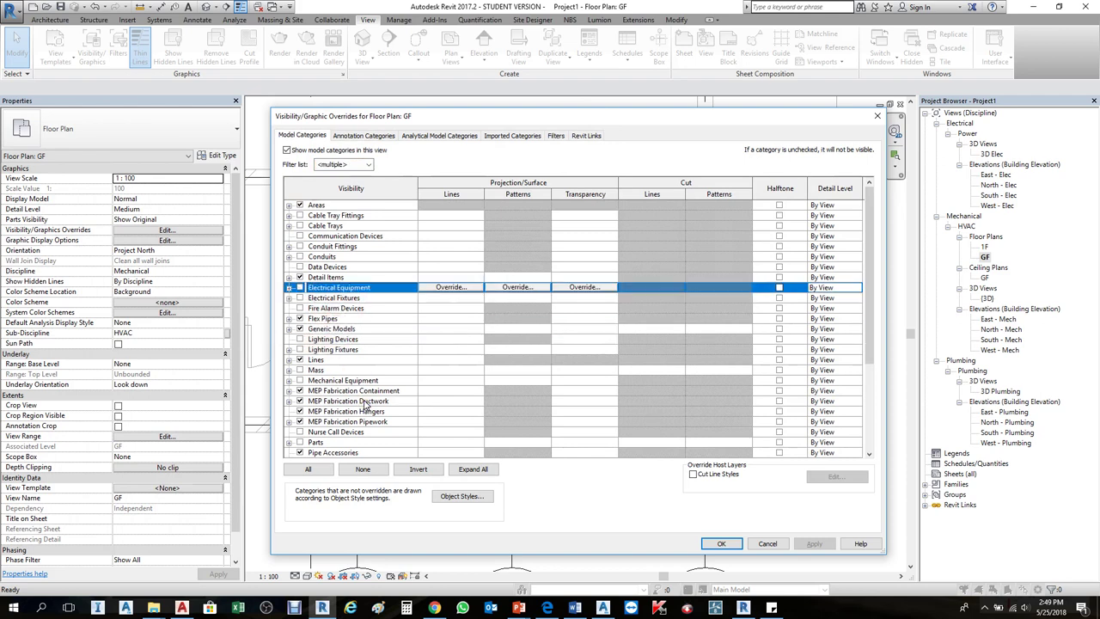
left_click(368, 165)
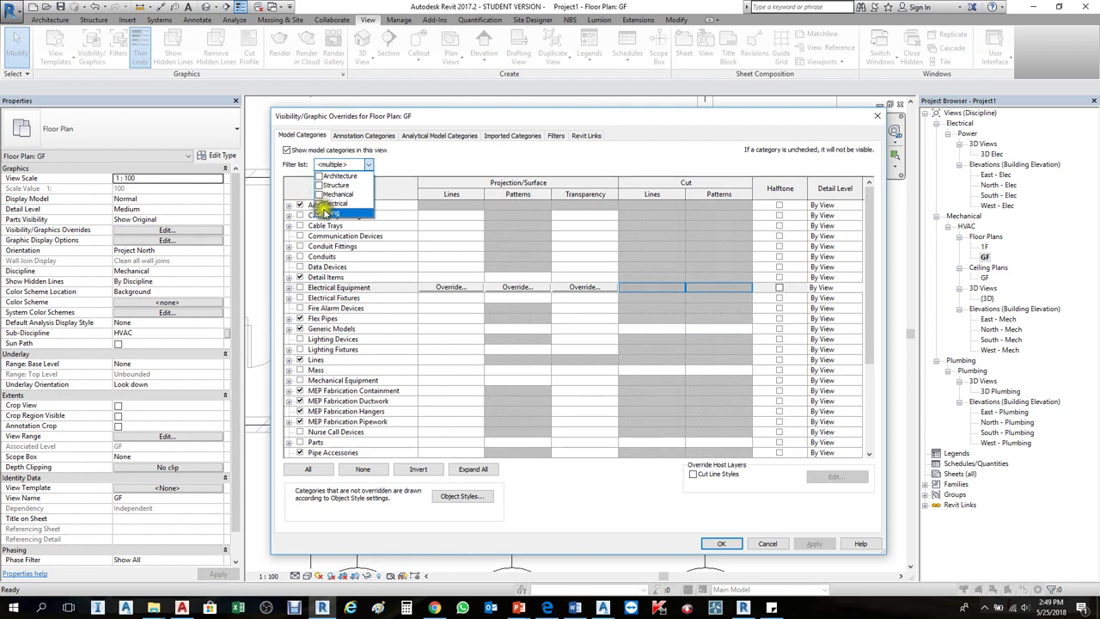
left_click(445, 147)
left_click(330, 288)
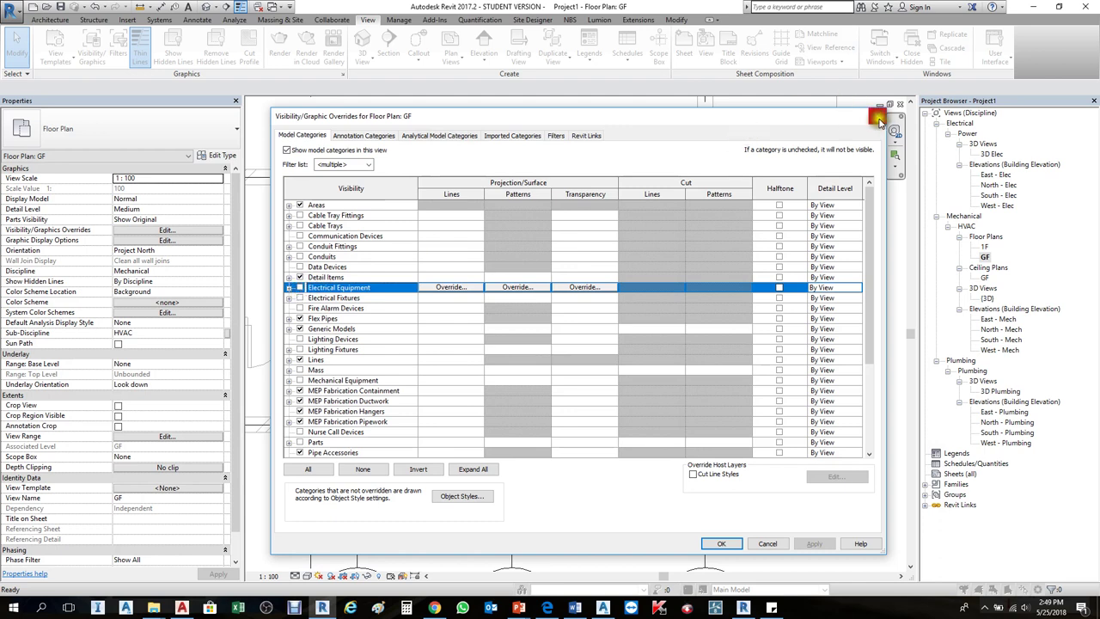
left_click_drag(831, 124, 889, 358)
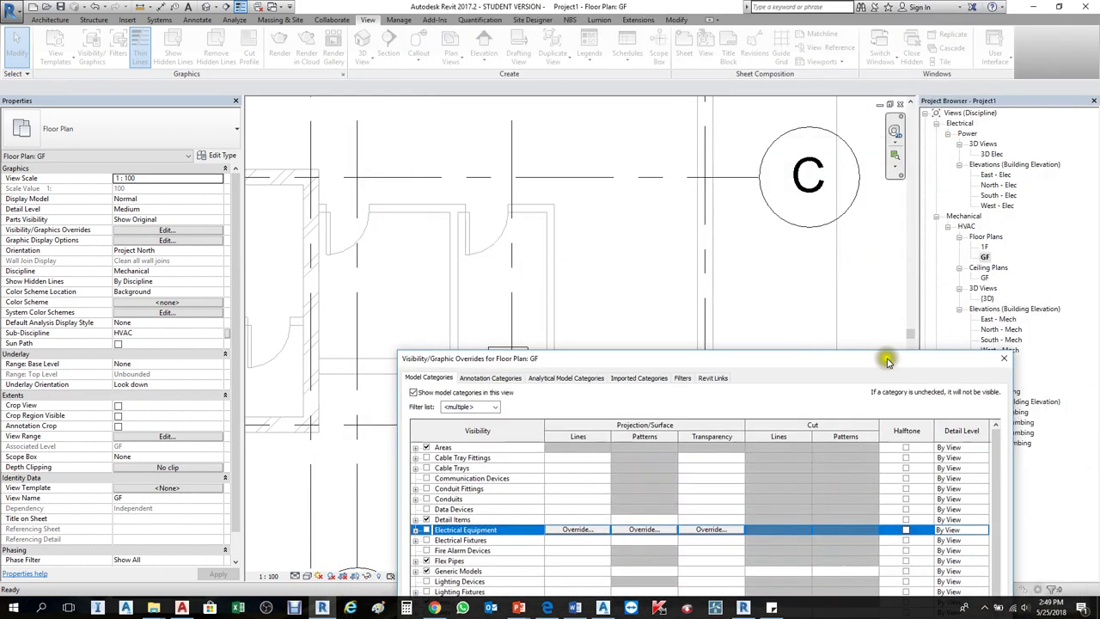
left_click_drag(806, 356, 768, 426)
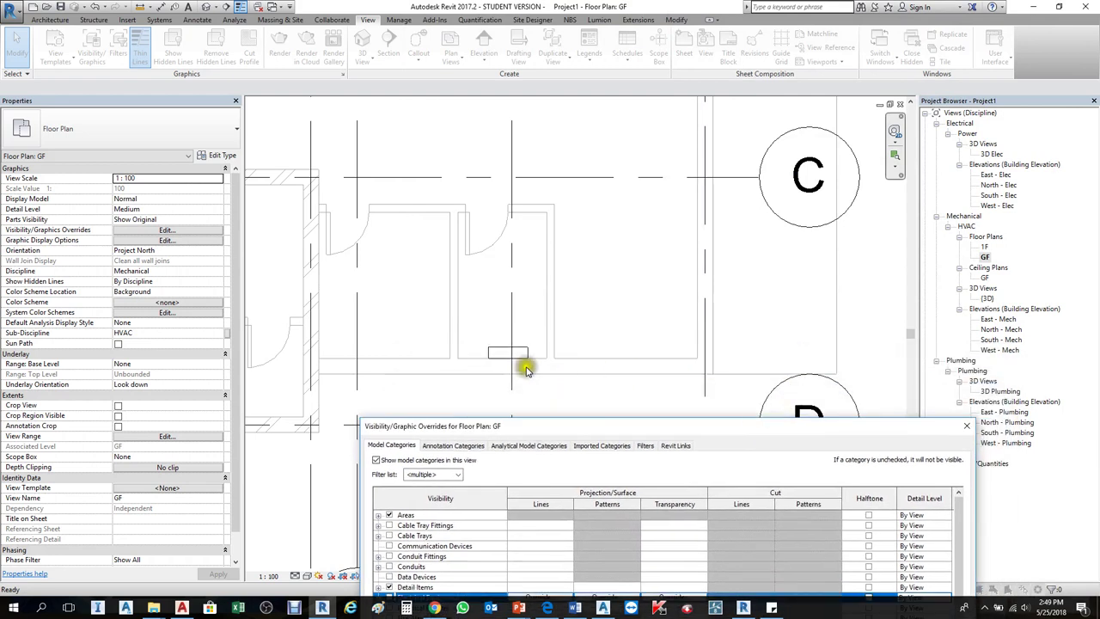
left_click_drag(648, 425, 584, 107)
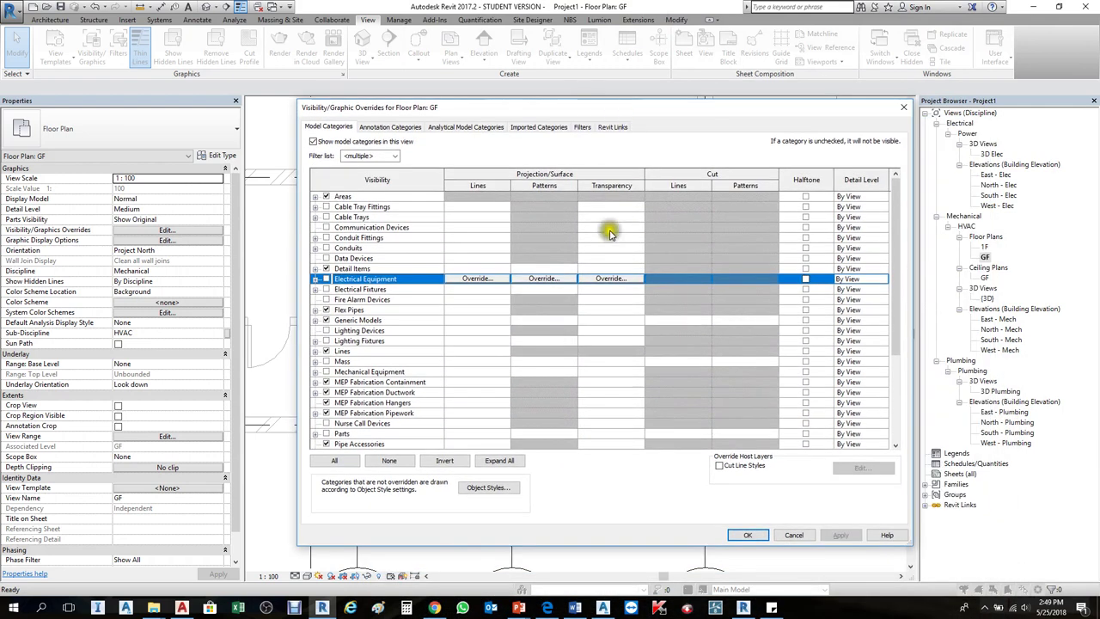
Turn off the Electrical Equipment category in the custom model categories of the Arch-1.rvt link's display settings.
left_click(613, 128)
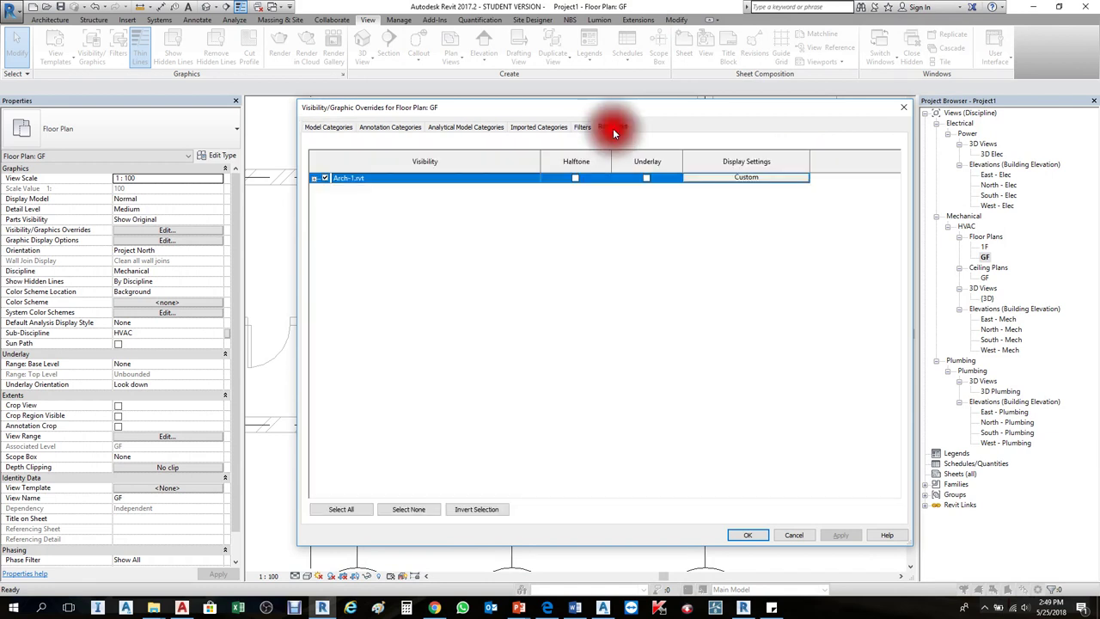
left_click(704, 178)
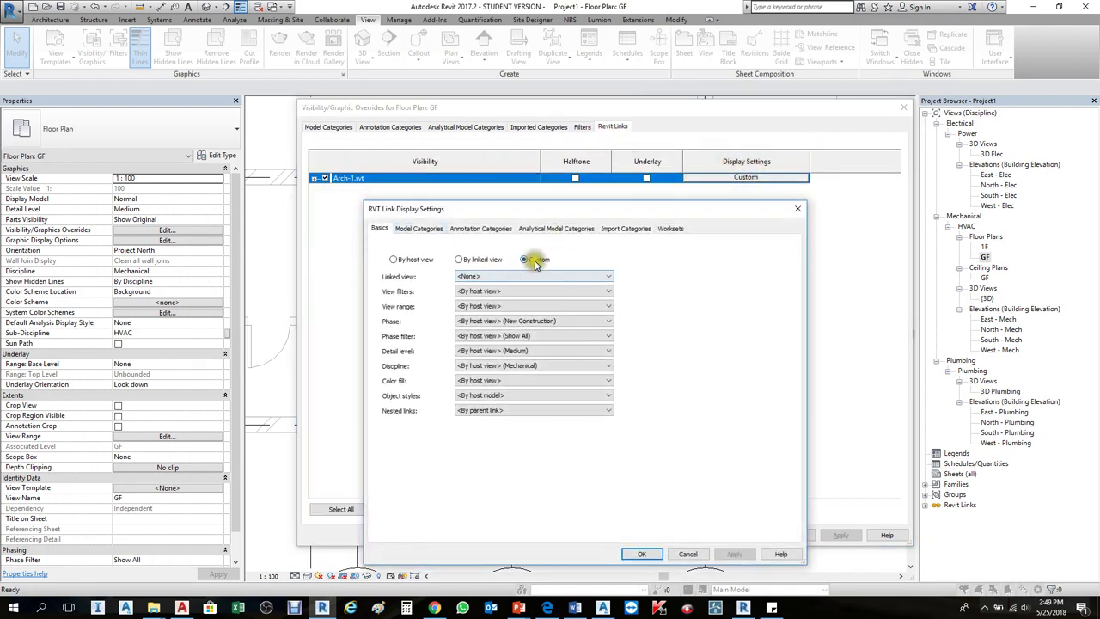
left_click(525, 260)
left_click(419, 228)
left_click(421, 368)
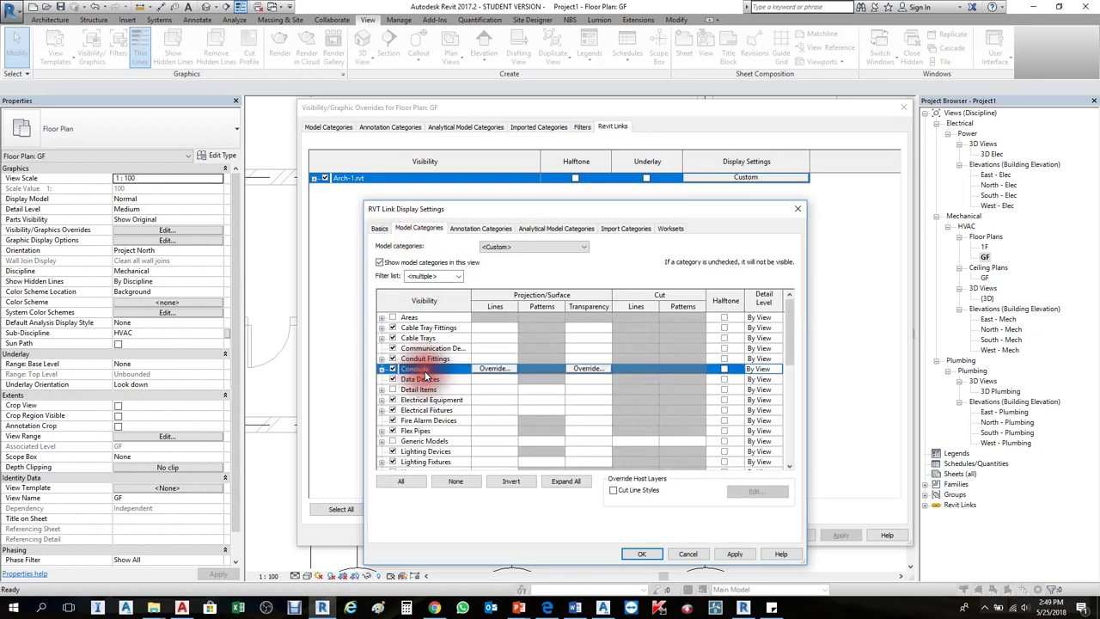
key("Down")
key("Down")
key("Down")
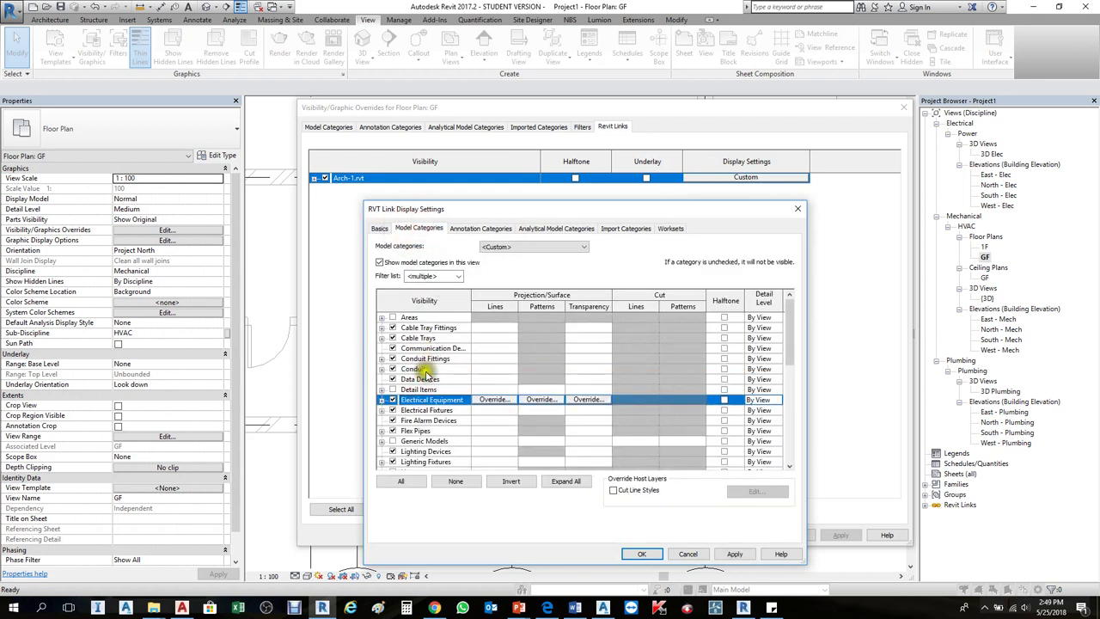
left_click(393, 400)
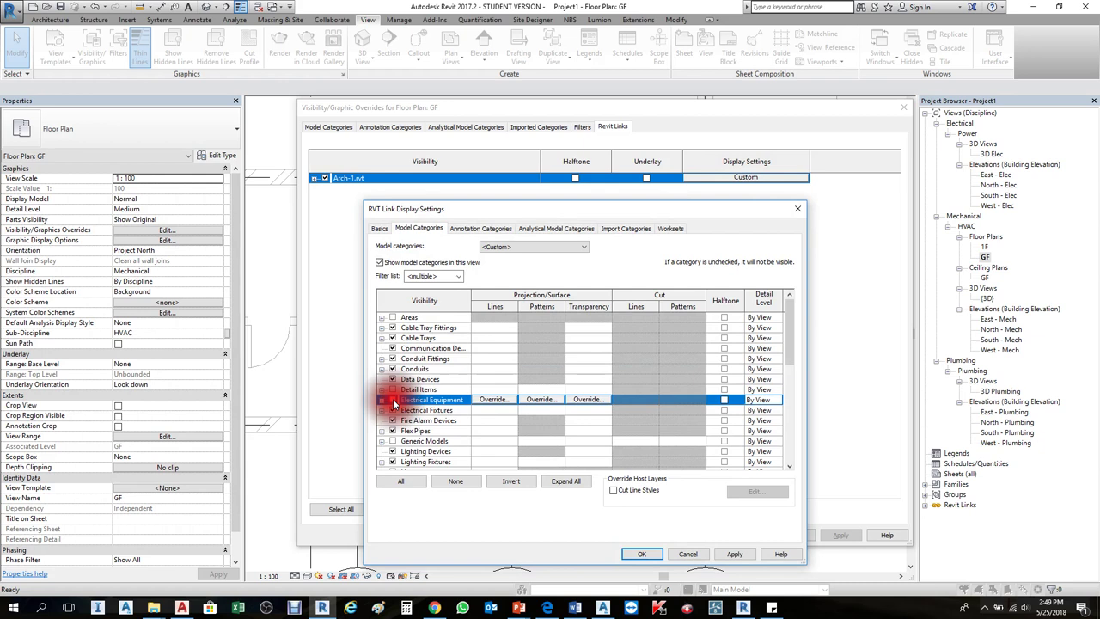
Apply the Arch-1.rvt link display settings and the GF plan's visibility overrides, and inspect the whole floor plan.
left_click(734, 554)
left_click(642, 553)
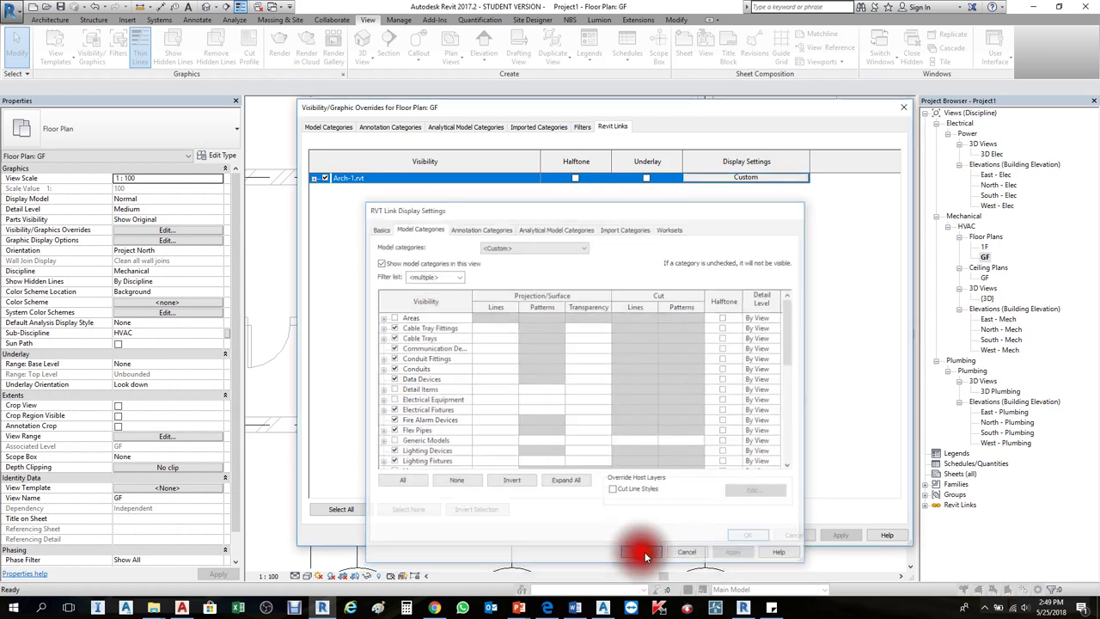
left_click(838, 534)
left_click(740, 535)
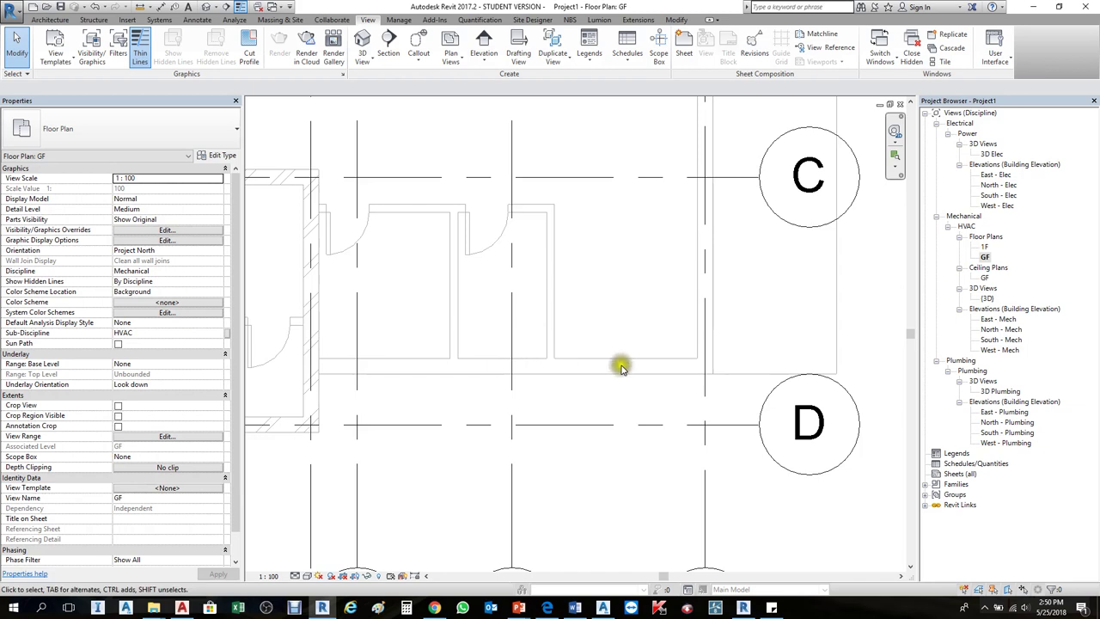
scroll(621, 367, "down", 5)
scroll(596, 260, "up", 2)
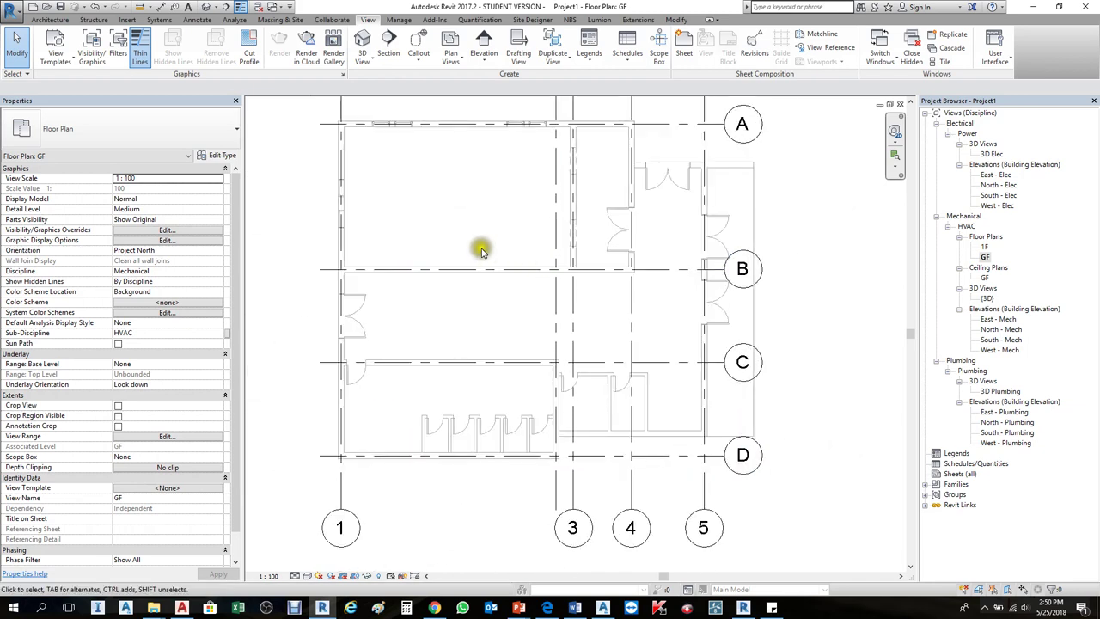
middle_click_drag(482, 251, 576, 329)
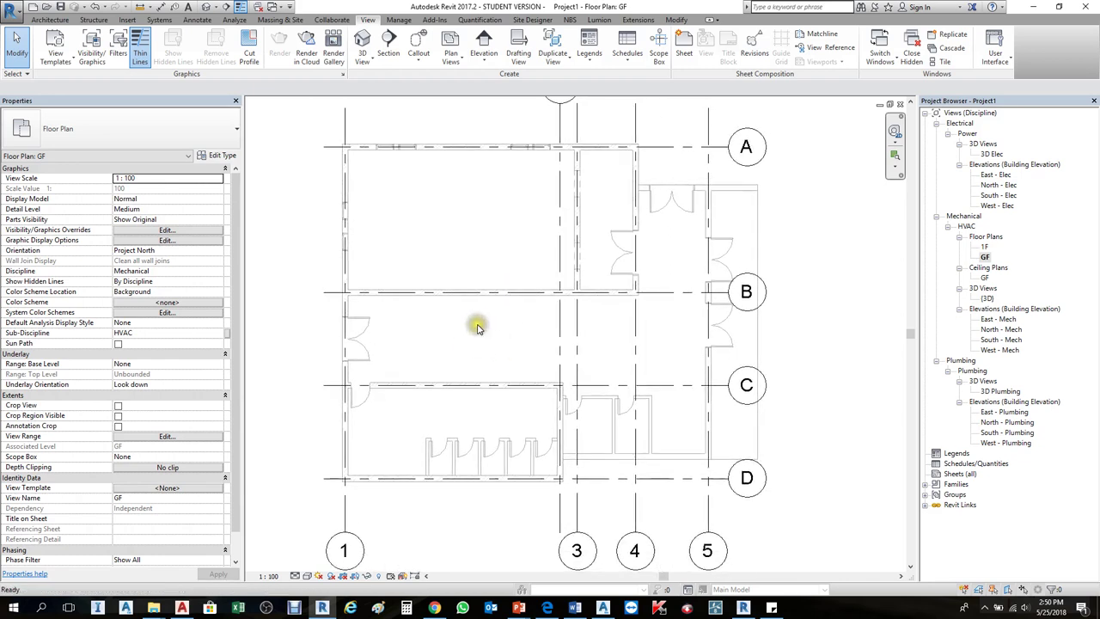
Review the GF plan's visibility/graphics overrides for Revit links and for model, annotation, analytical and imported categories.
key("v")
key("g")
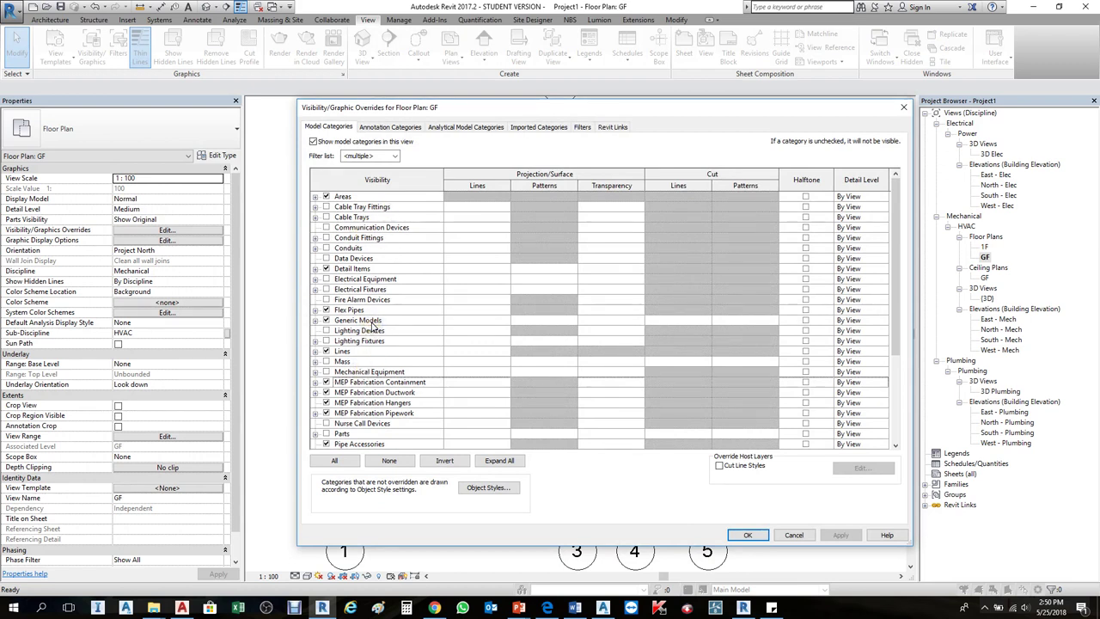
left_click(610, 127)
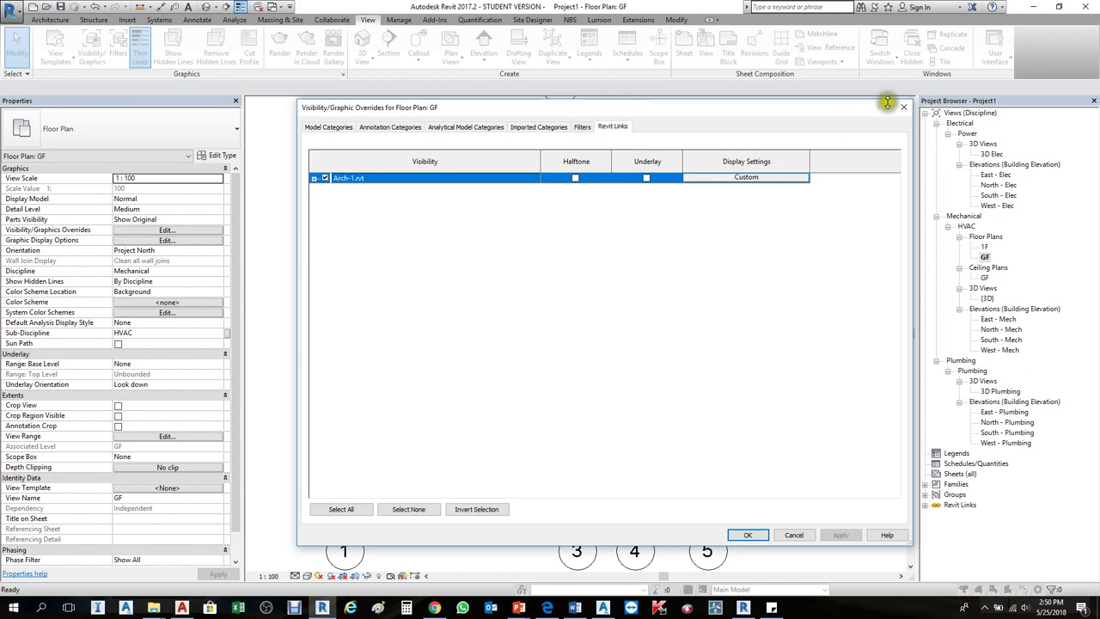
left_click(330, 127)
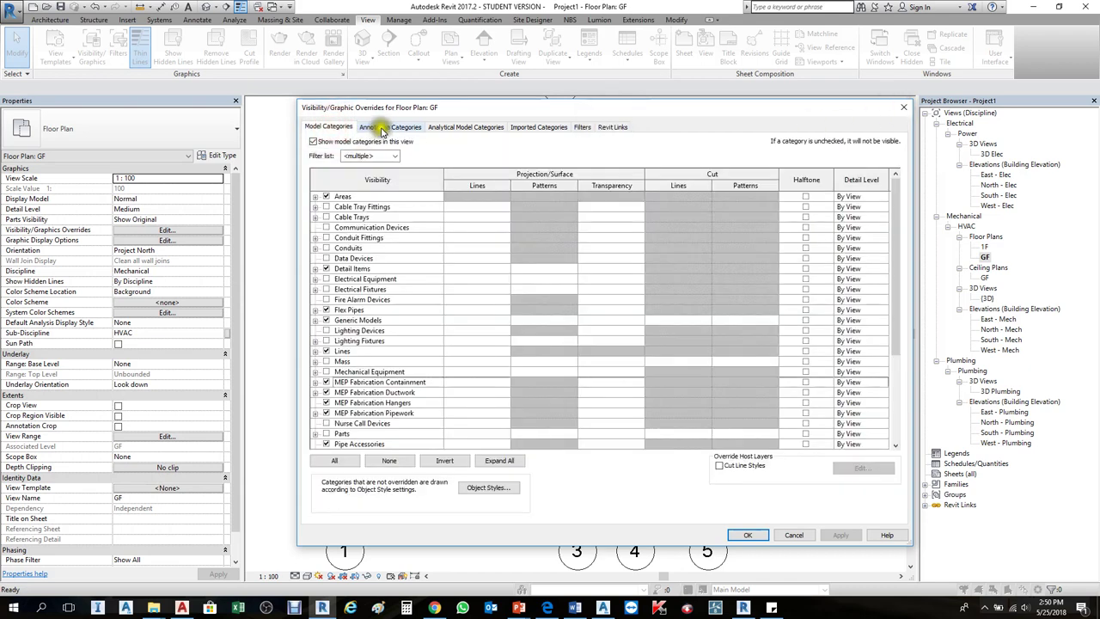
left_click(388, 127)
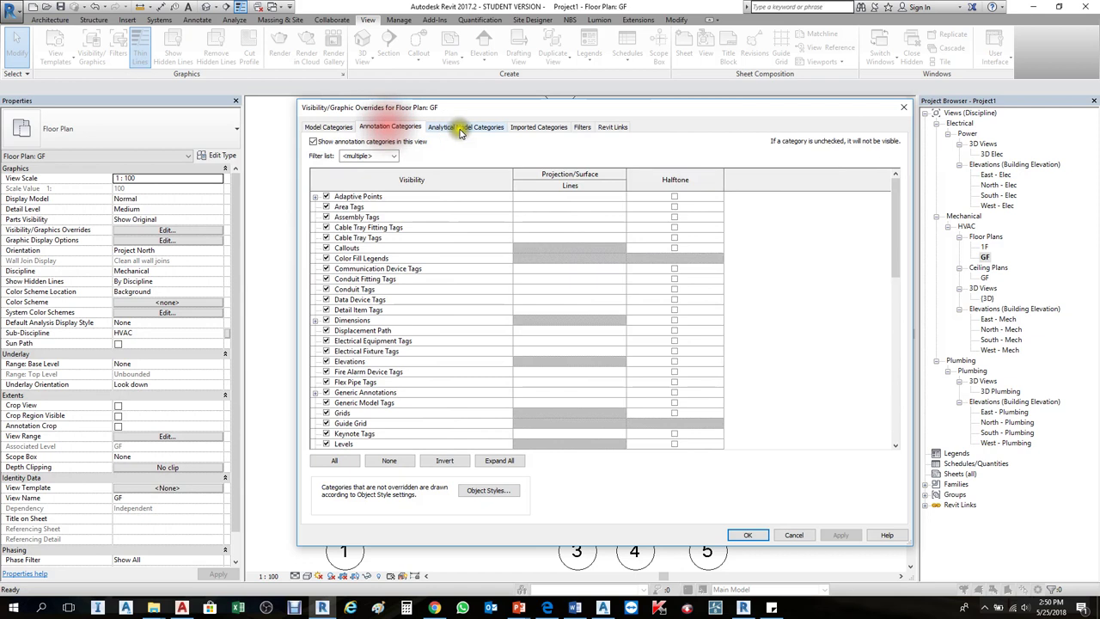
left_click(464, 127)
left_click(538, 128)
left_click(329, 127)
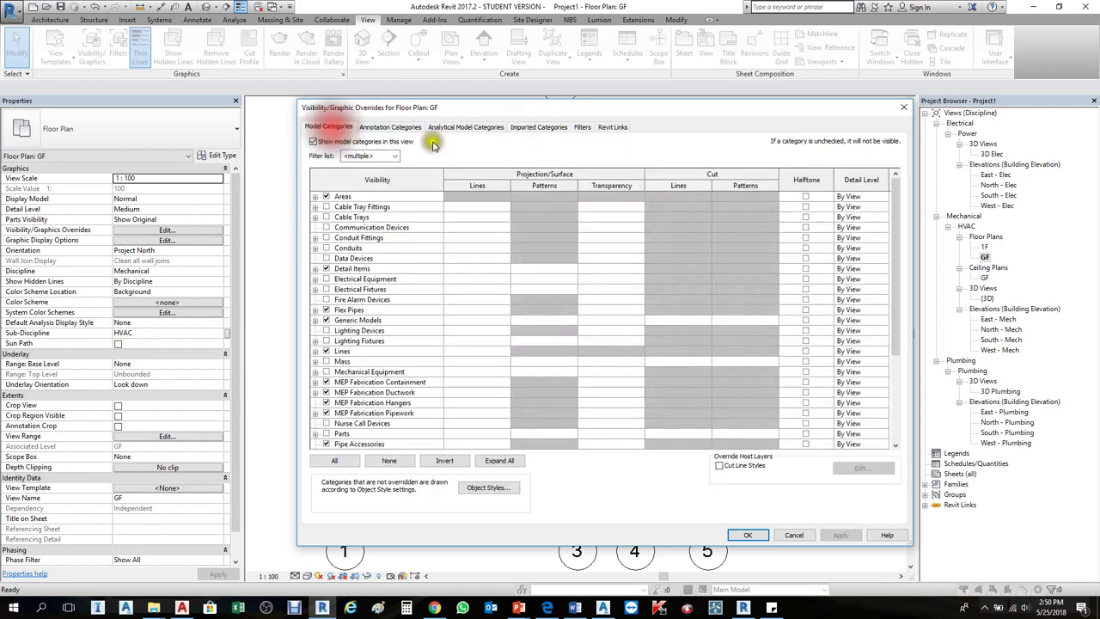
Review the model, annotation and analytical category settings of the Arch-1.rvt link, and close the overrides without changes.
left_click(610, 127)
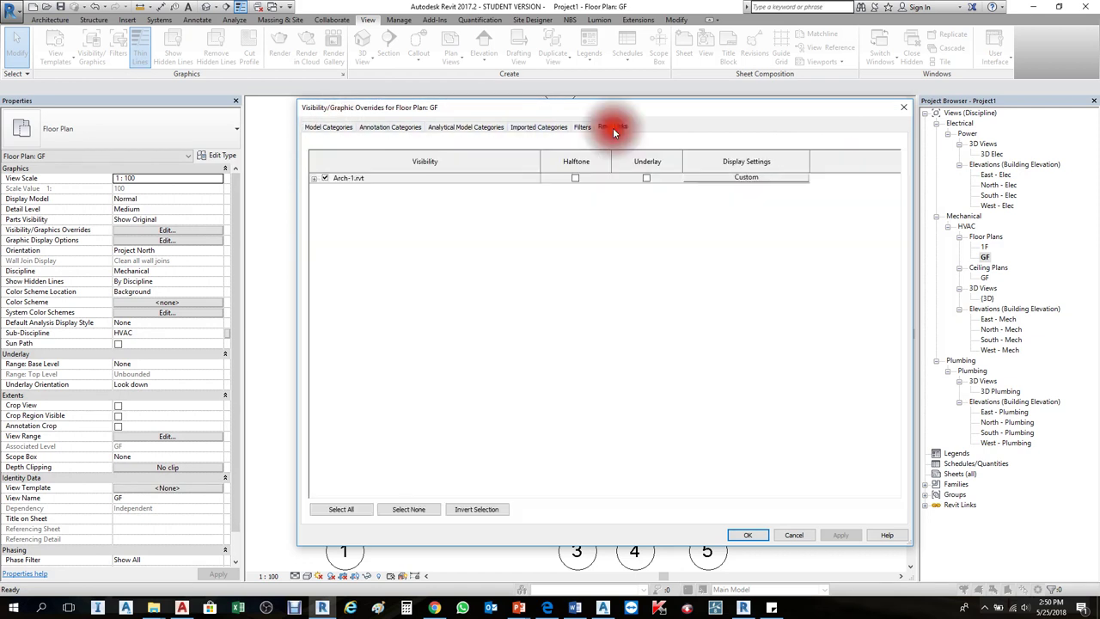
left_click(746, 178)
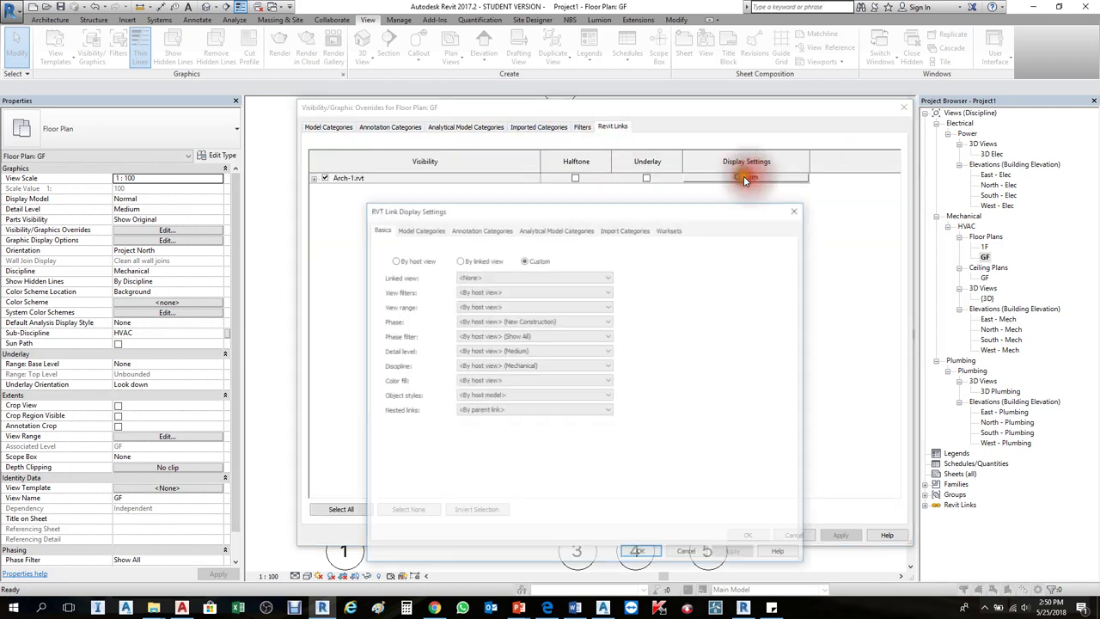
left_click(419, 229)
left_click(480, 229)
left_click(556, 229)
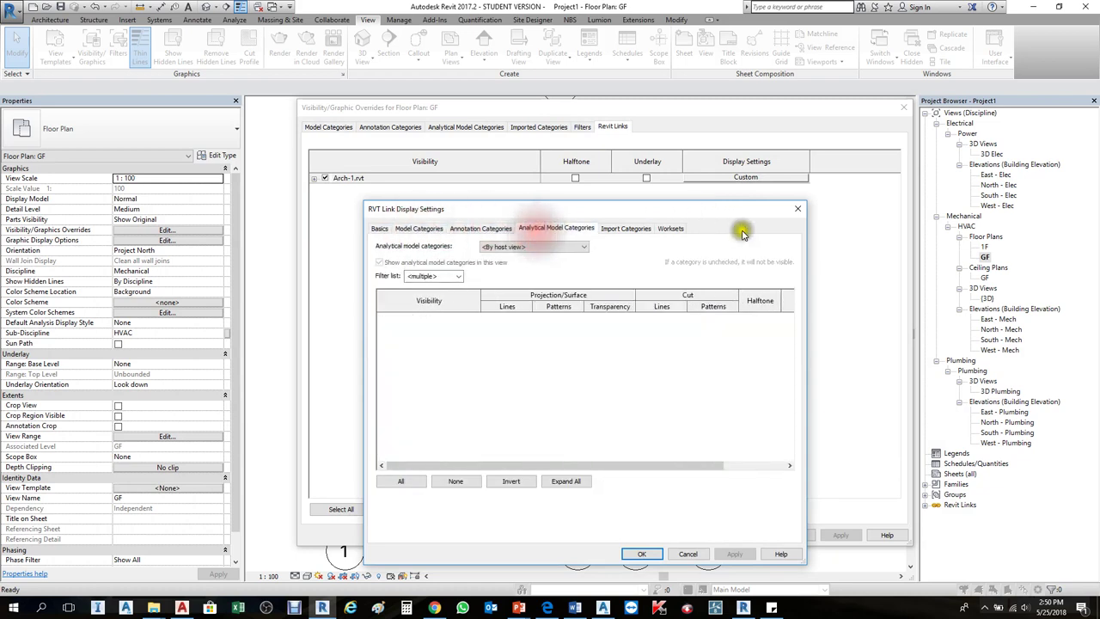
left_click(798, 209)
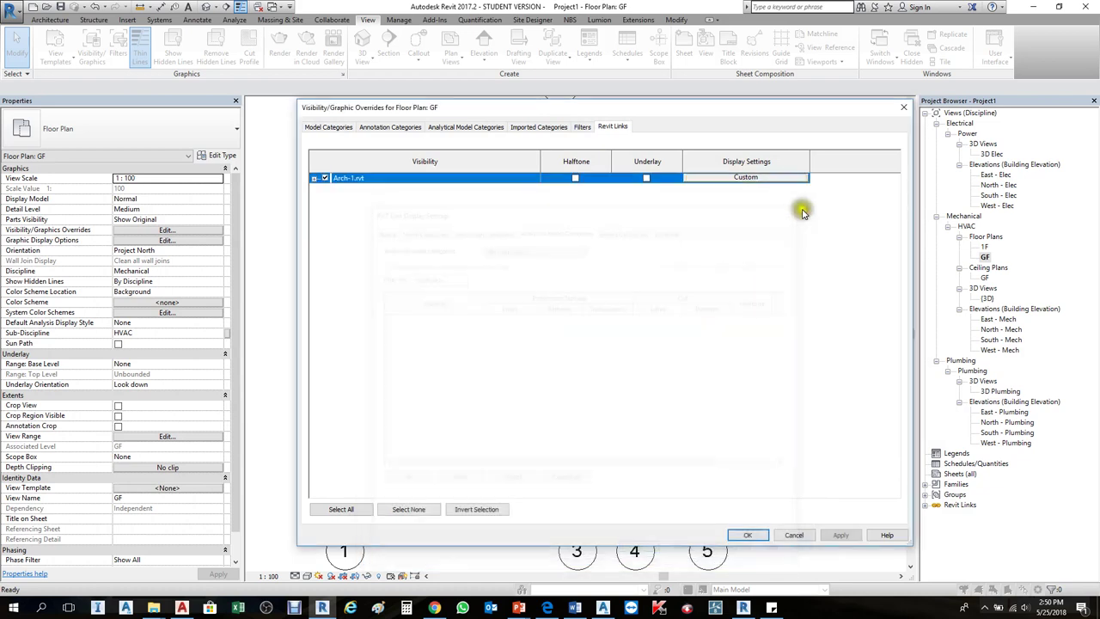
left_click(795, 534)
left_click(486, 361)
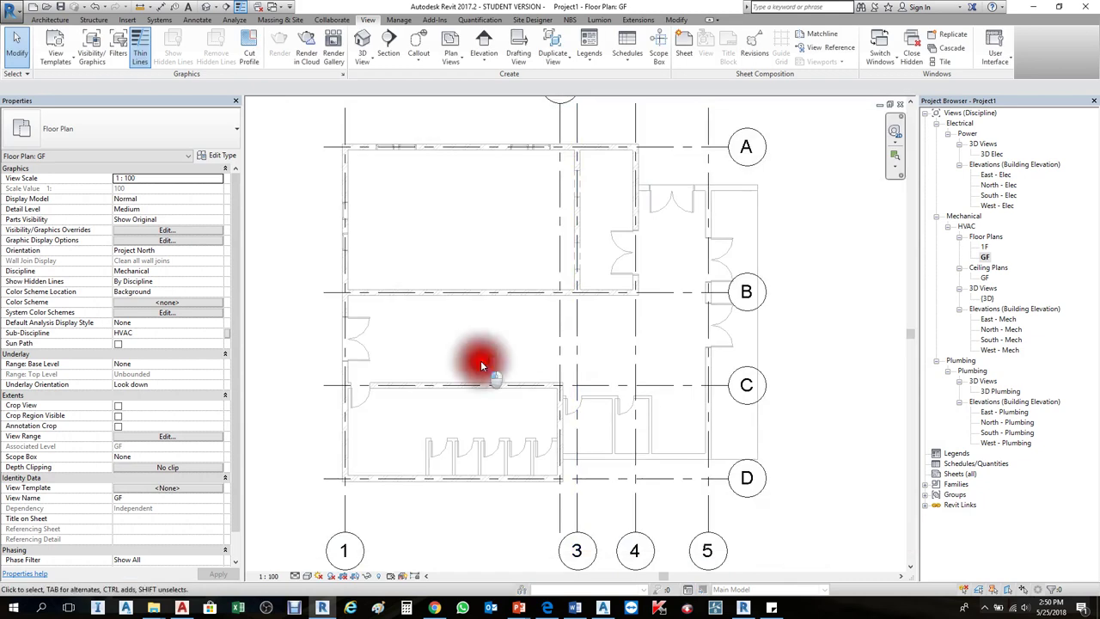
Set the GF floor plan's view scale to 1:50.
scroll(645, 344, "down", 3)
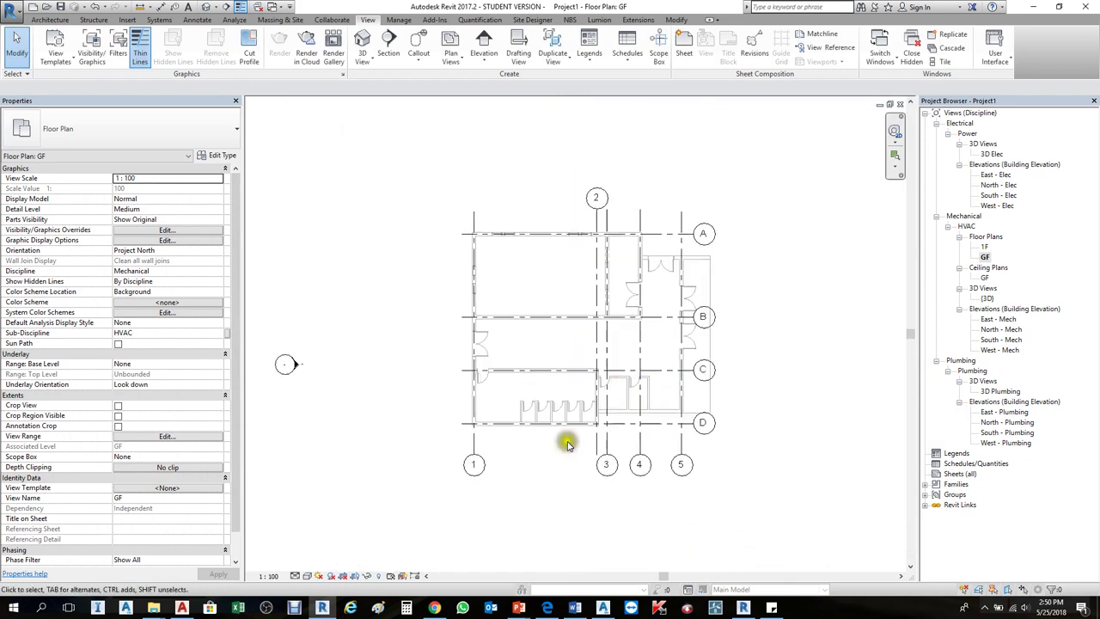
left_click(280, 577)
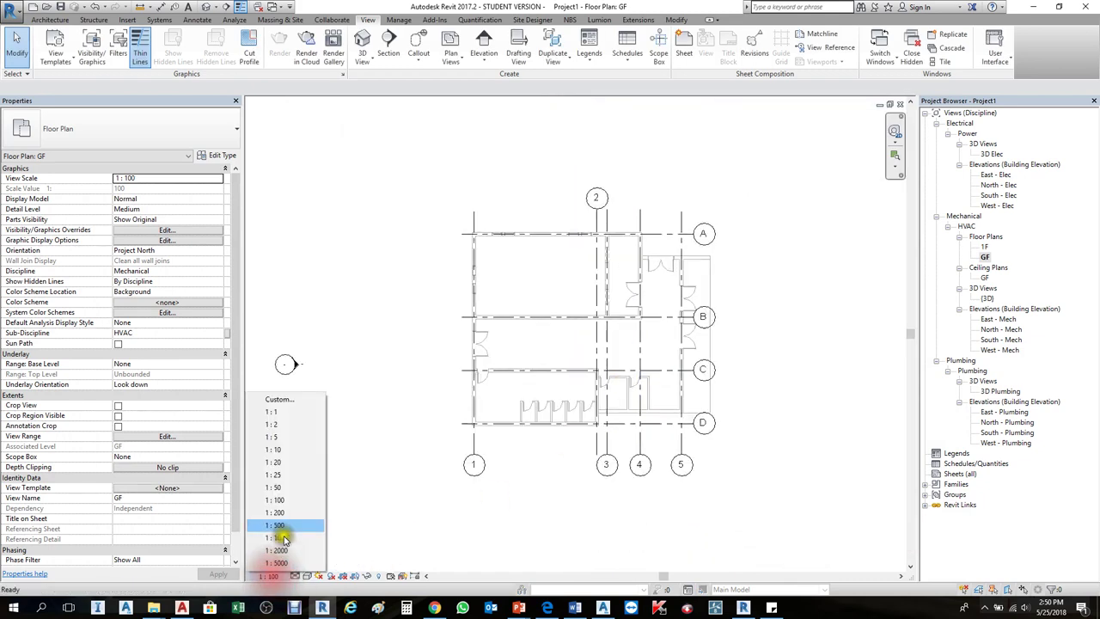
left_click(276, 488)
scroll(711, 381, "up", 2)
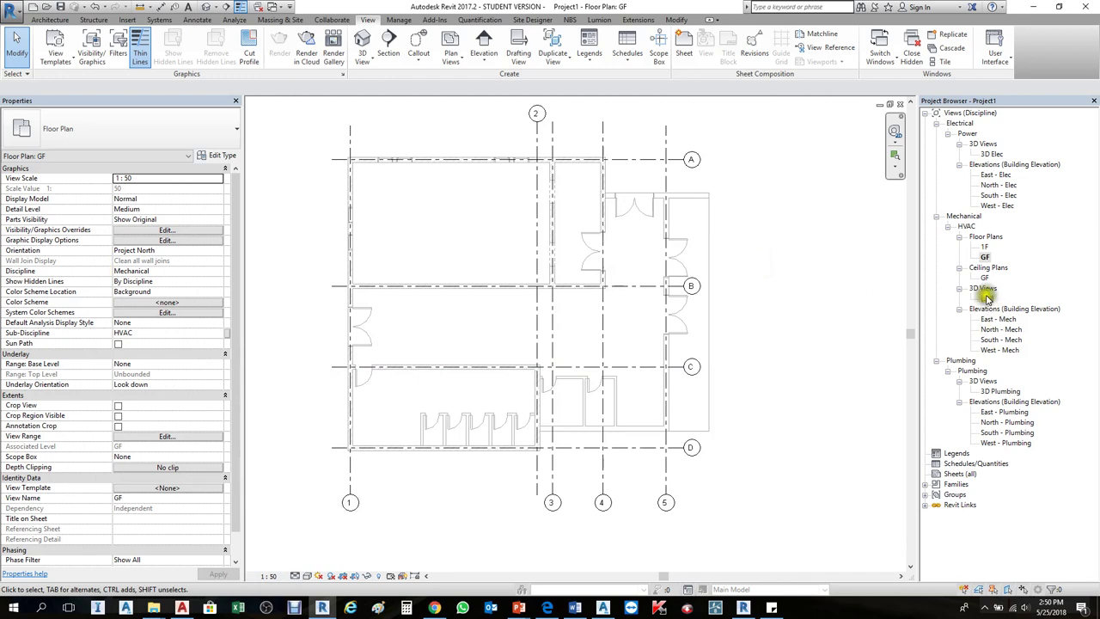
left_click(985, 256)
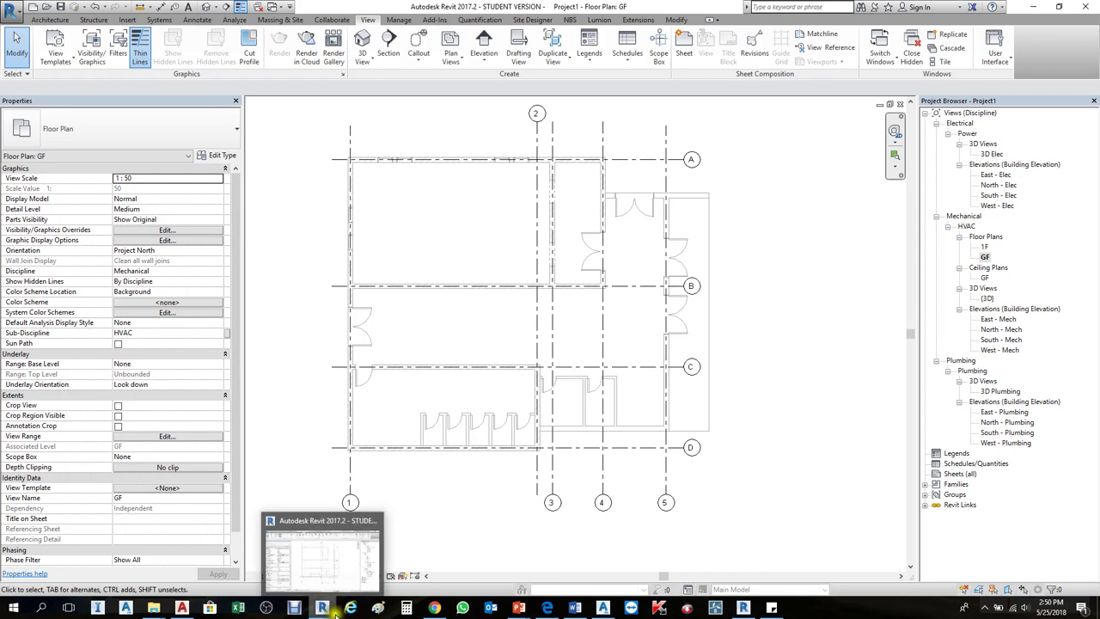
left_click(300, 610)
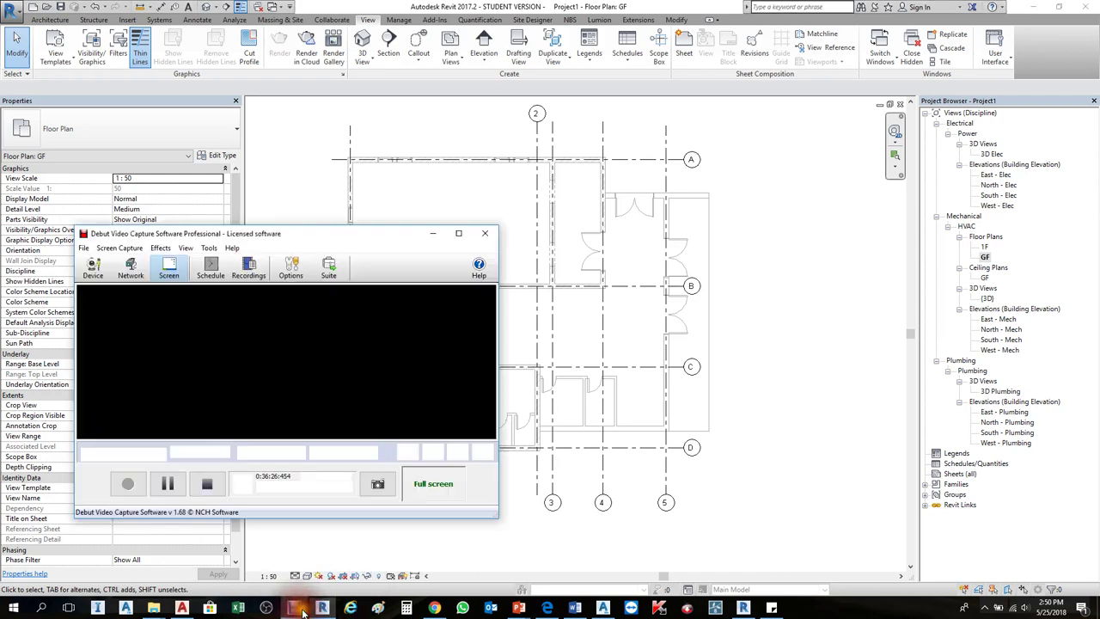